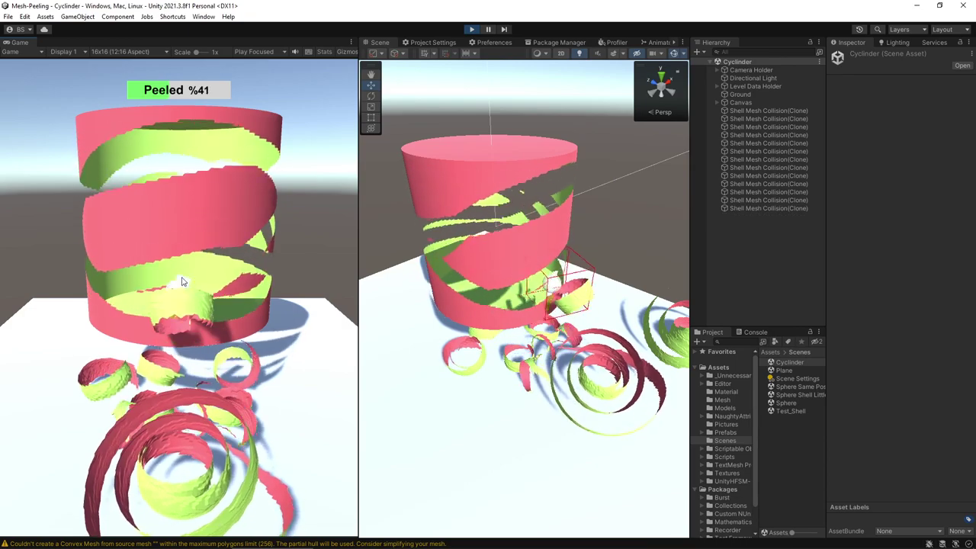
Step: Peel strips off the cylinder, the rotating plane and the striped sphere with the knife
left_click_drag(182, 282, 196, 176)
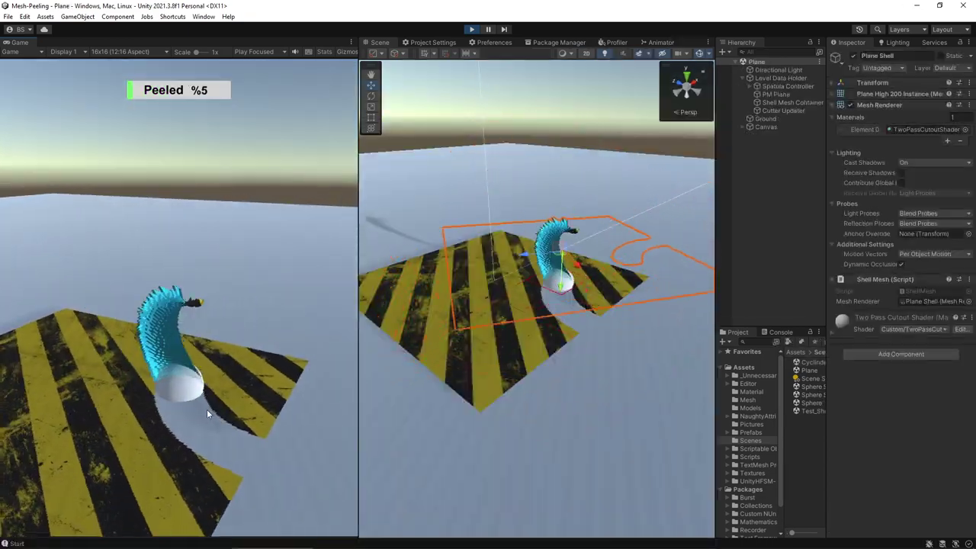
left_click_drag(206, 408, 198, 408)
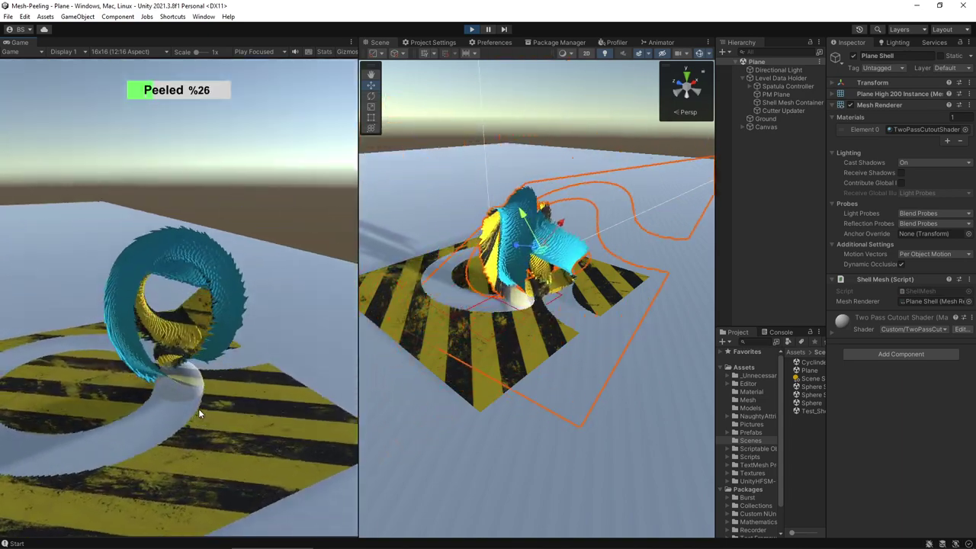
mouse_move(199, 409)
left_mouse_down()
mouse_move(160, 426)
mouse_move(293, 347)
mouse_move(494, 38)
left_mouse_up()
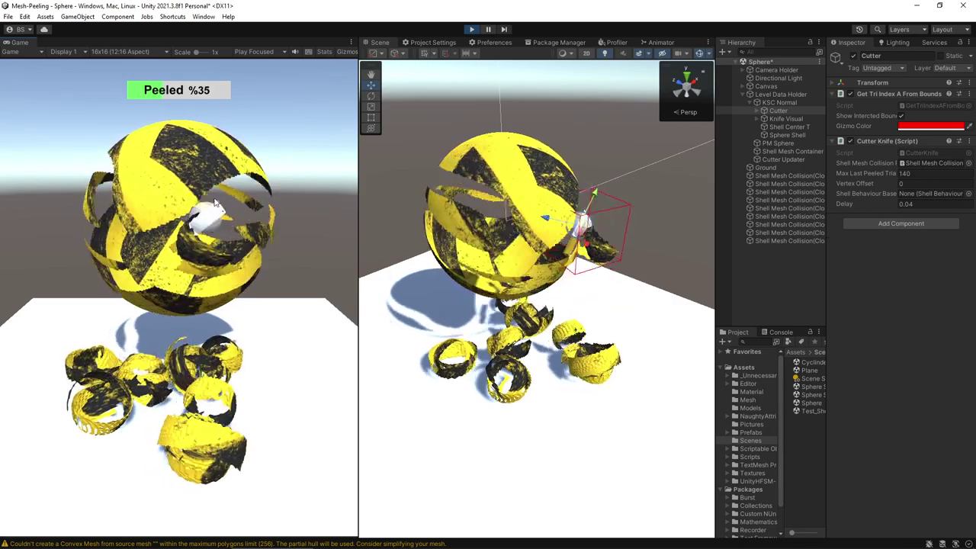
mouse_move(215, 201)
left_mouse_down()
mouse_move(211, 165)
mouse_move(191, 218)
mouse_move(202, 270)
left_mouse_up()
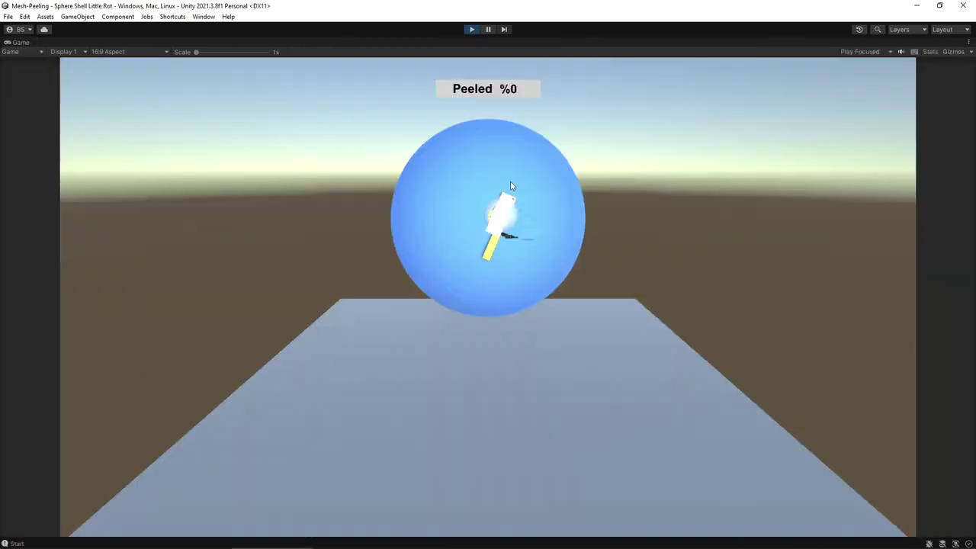
Step: Peel long strips off the blue sphere and around the green sphere
mouse_move(510, 183)
left_mouse_down()
mouse_move(509, 146)
mouse_move(469, 187)
mouse_move(475, 253)
mouse_move(458, 203)
mouse_move(461, 167)
mouse_move(483, 274)
mouse_move(457, 207)
mouse_move(464, 259)
mouse_move(456, 246)
mouse_move(457, 172)
mouse_move(448, 176)
mouse_move(479, 282)
left_mouse_up()
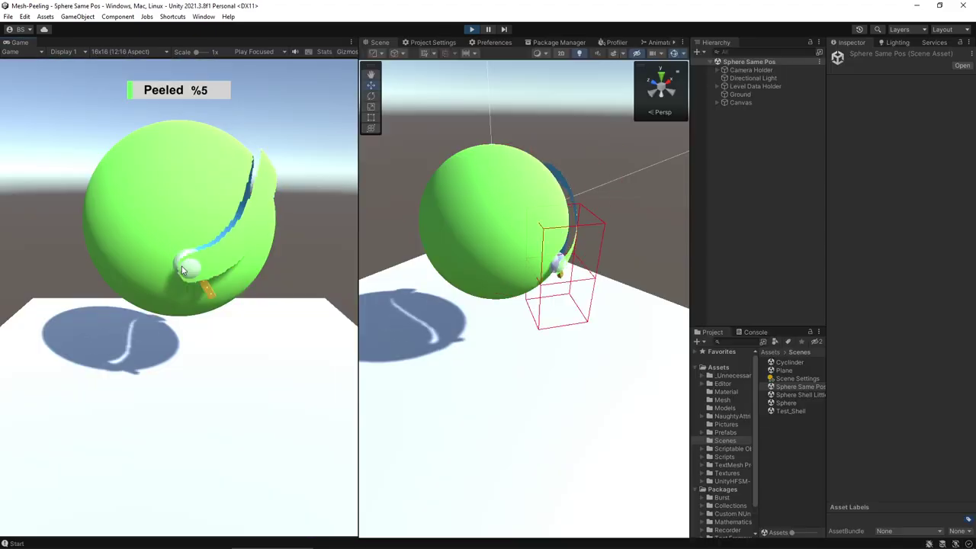
mouse_move(183, 270)
left_mouse_down()
mouse_move(170, 159)
mouse_move(203, 196)
mouse_move(166, 269)
mouse_move(203, 170)
mouse_move(192, 185)
mouse_move(191, 257)
mouse_move(168, 175)
mouse_move(153, 192)
mouse_move(170, 196)
mouse_move(157, 217)
mouse_move(120, 197)
mouse_move(118, 217)
mouse_move(111, 204)
left_mouse_up()
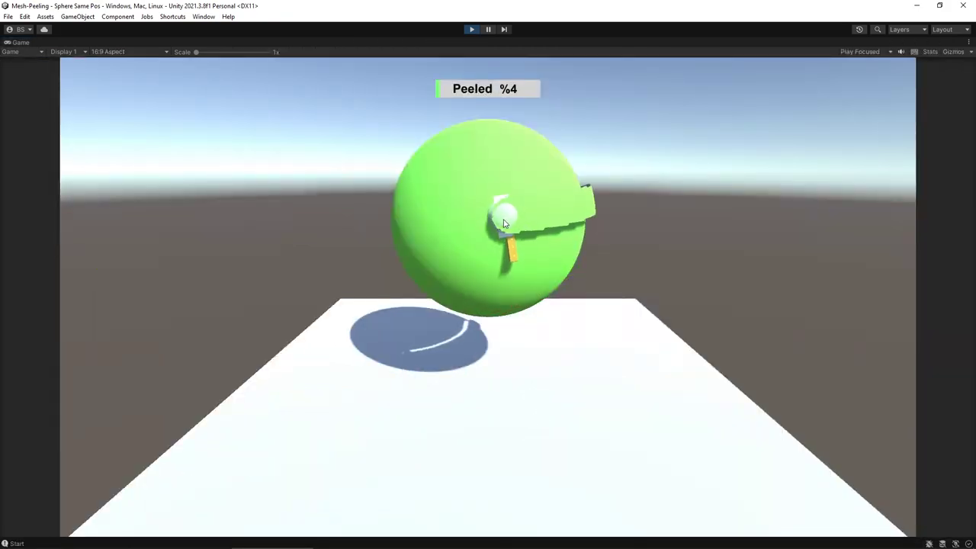
mouse_move(503, 223)
left_mouse_down()
mouse_move(518, 274)
mouse_move(505, 289)
mouse_move(496, 283)
mouse_move(505, 207)
left_mouse_up()
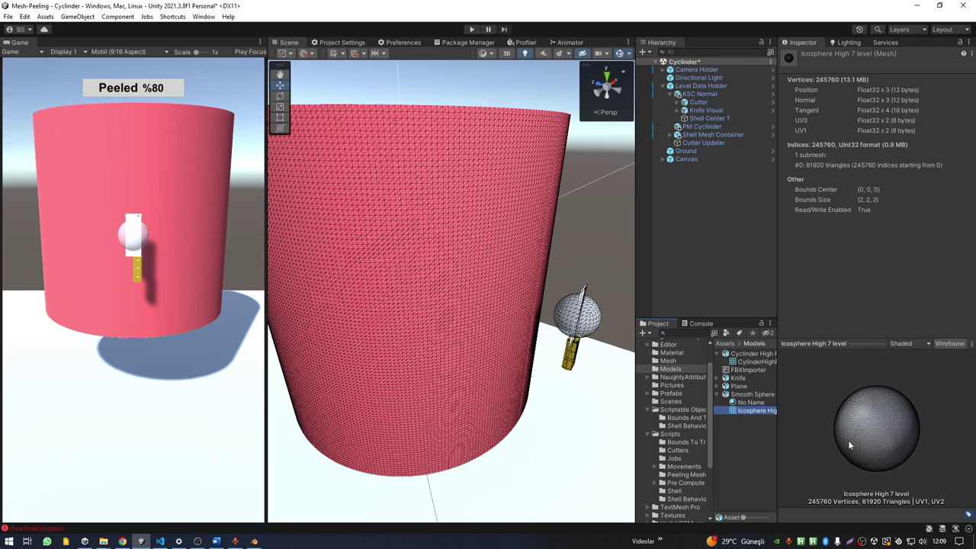
Step: Show the high-poly cylinder mesh details and the PM Cylinder object's components
left_click(747, 362)
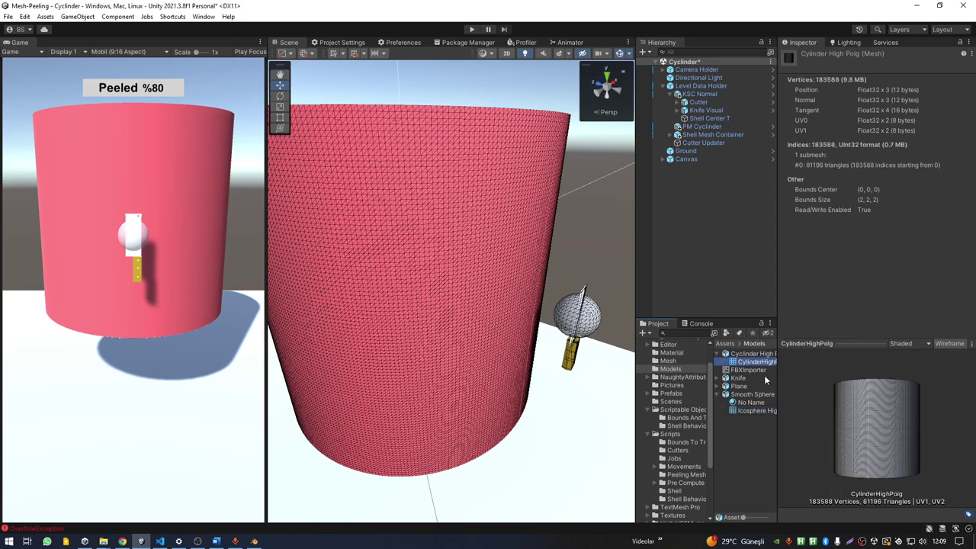
left_click(701, 126)
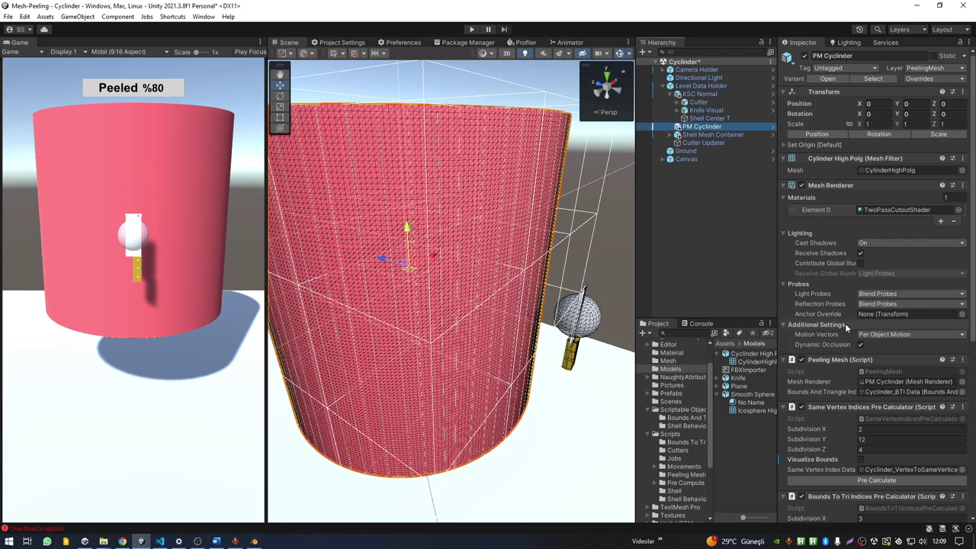
scroll(846, 337, "down", 3)
scroll(846, 337, "down", 2)
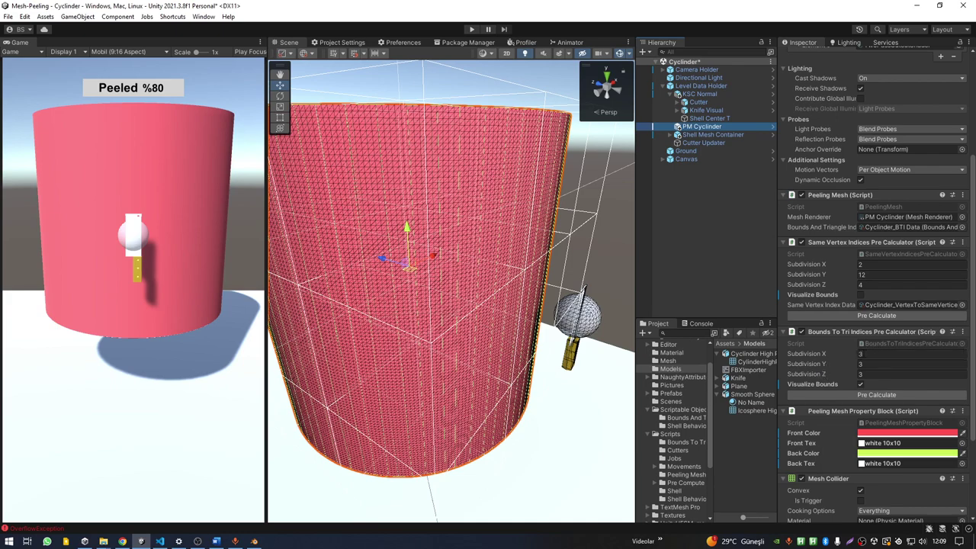
Step: Change Bounds To Tri Subdivision Y to 5, then 3, and open Cyclinder_BTI Data
left_click_drag(823, 366, 827, 366)
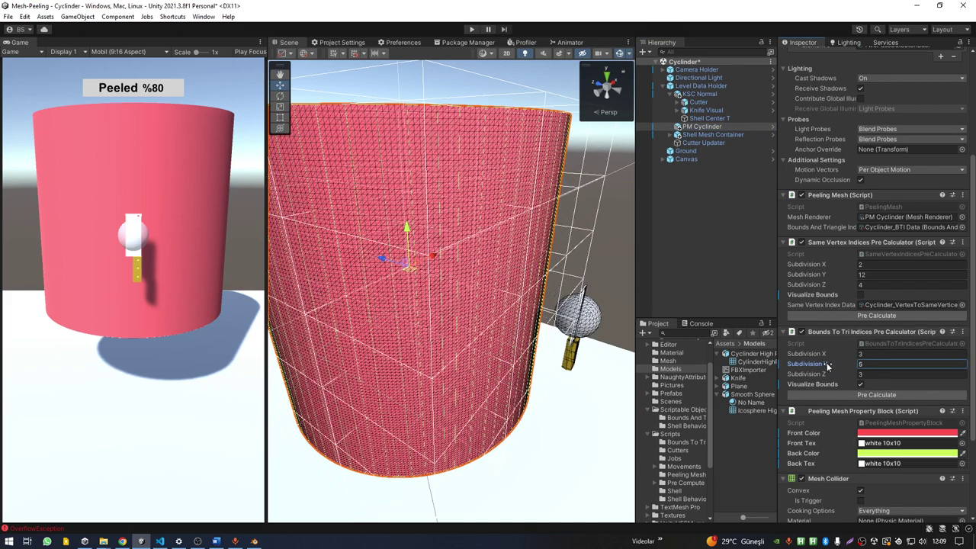
type("3")
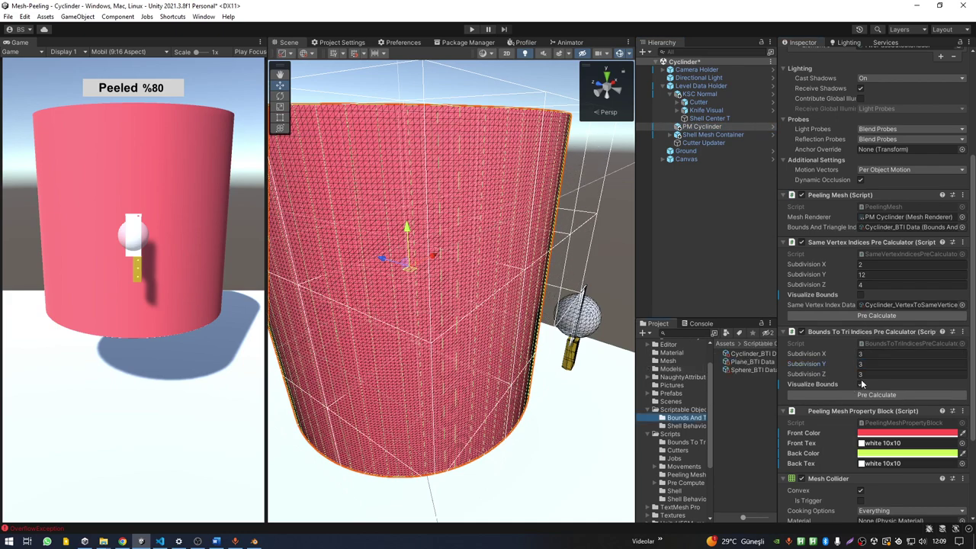
left_click(884, 230)
left_click(754, 356)
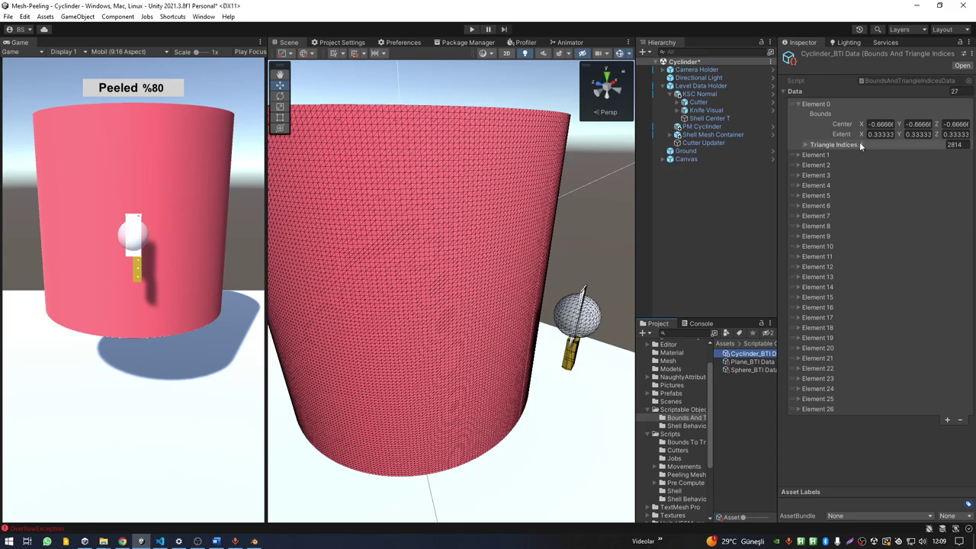
Step: Fly up close to the cylinder's triangle mesh and reselect PM Cyclinder
right_click_drag(549, 236, 445, 242)
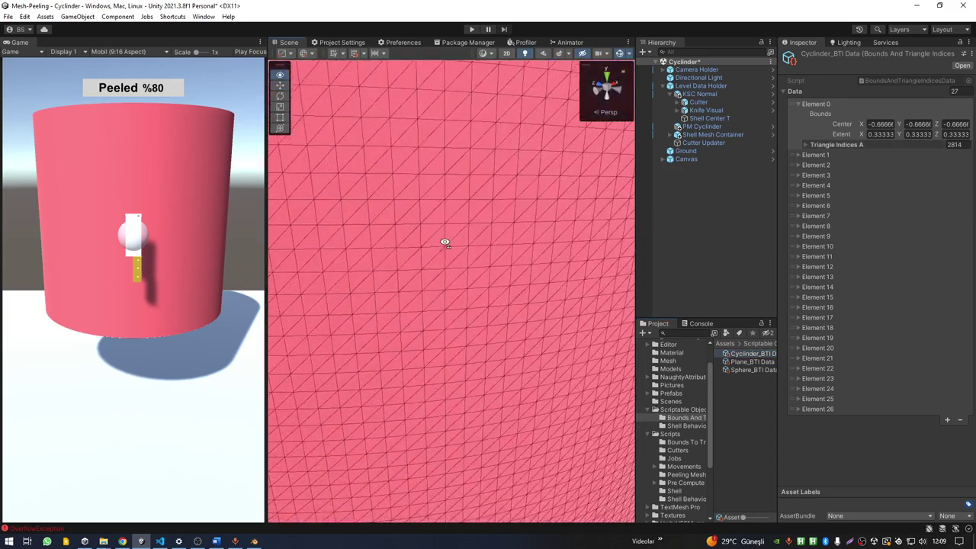
scroll(445, 242, "up", 3)
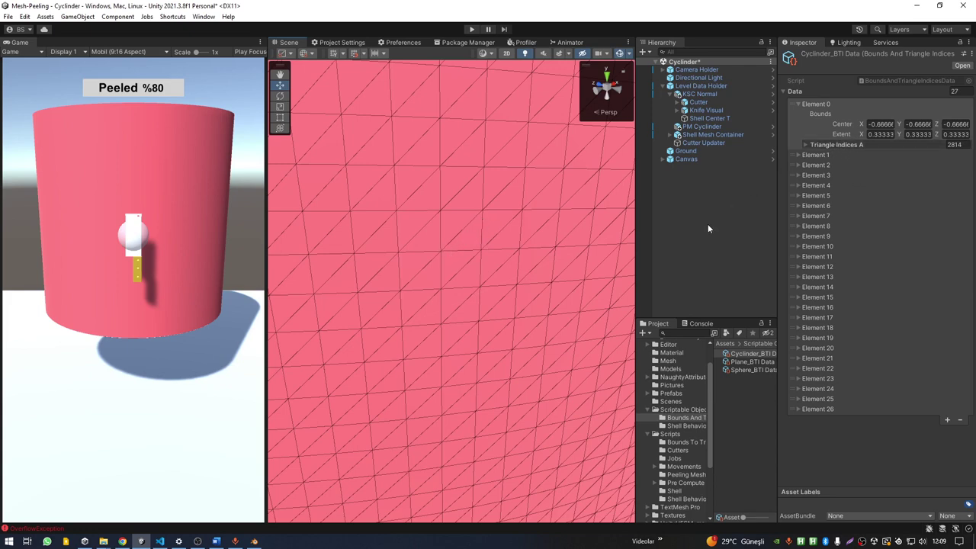
left_click(705, 126)
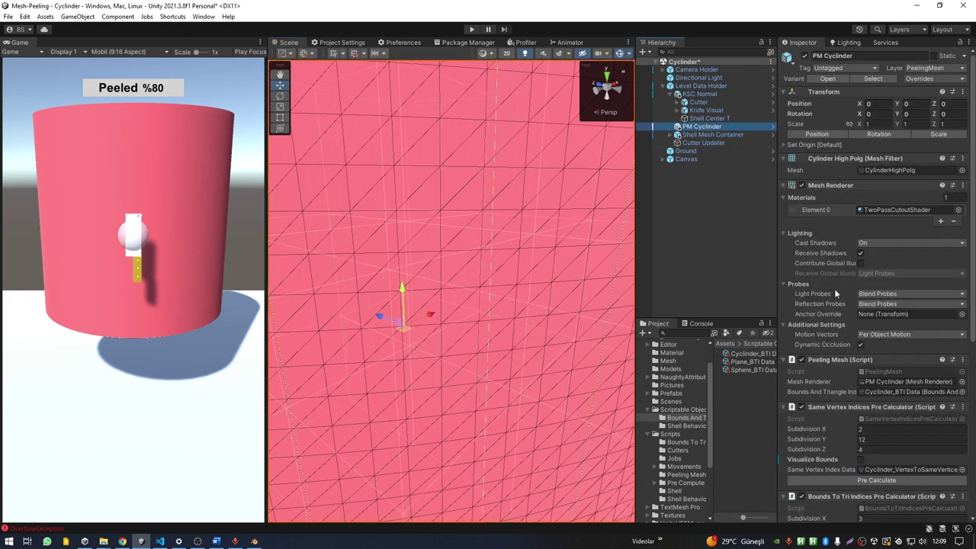
Step: Zoom and orbit the Scene view around the cylinder mesh
scroll(833, 289, "down", 2)
scroll(470, 309, "down", 3)
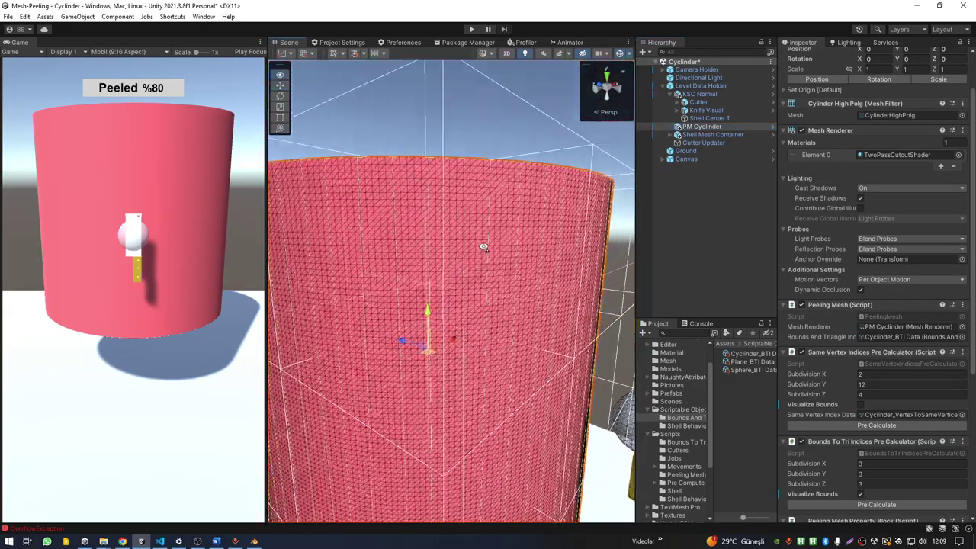
scroll(478, 279, "up", 3)
right_click_drag(442, 309, 484, 276)
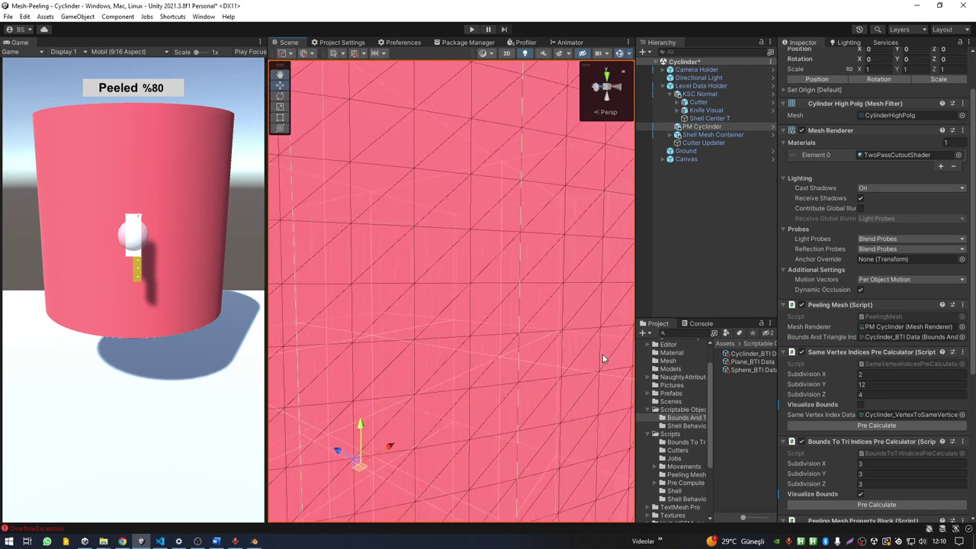
Step: Rerun Pre Calculate on the cylinder's precalculators, then bring Blender to the front
left_click(896, 425)
left_click(881, 418)
left_click(884, 423)
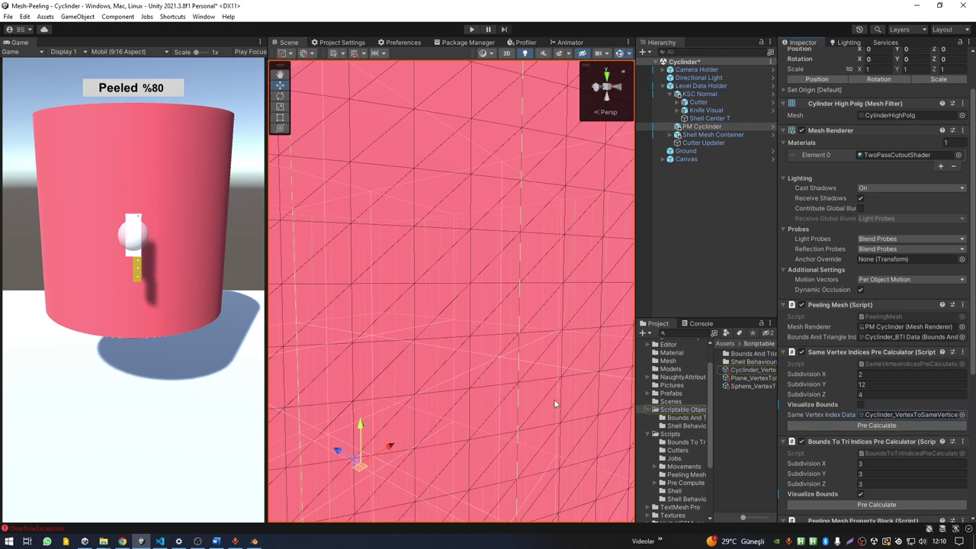
left_click(254, 541)
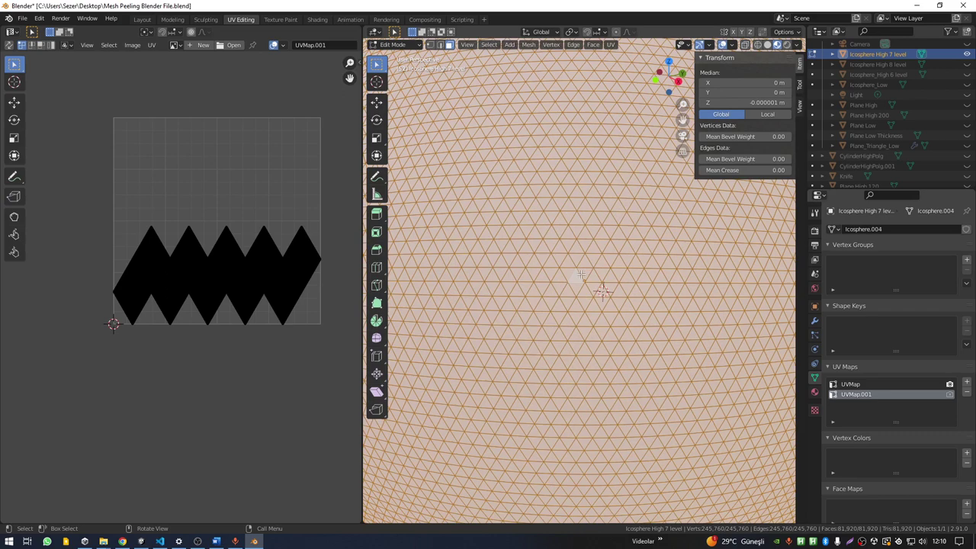
Step: Select a single icosphere vertex and nudge it to a new position
left_click(585, 282)
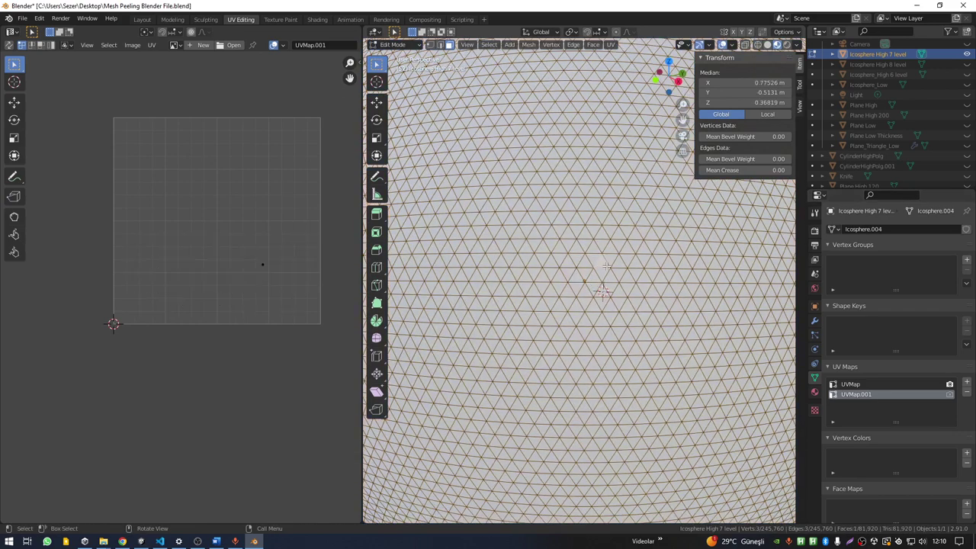
key("g")
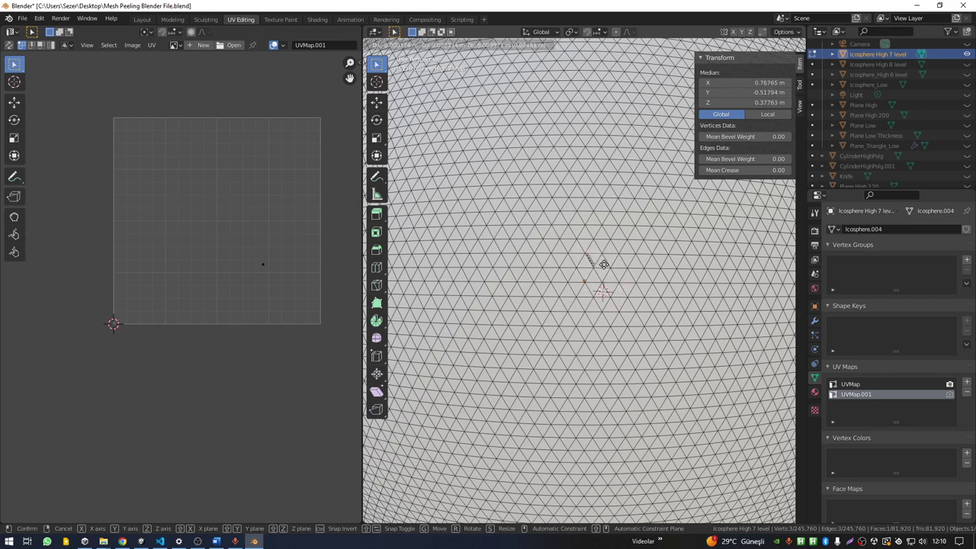
left_click(596, 268)
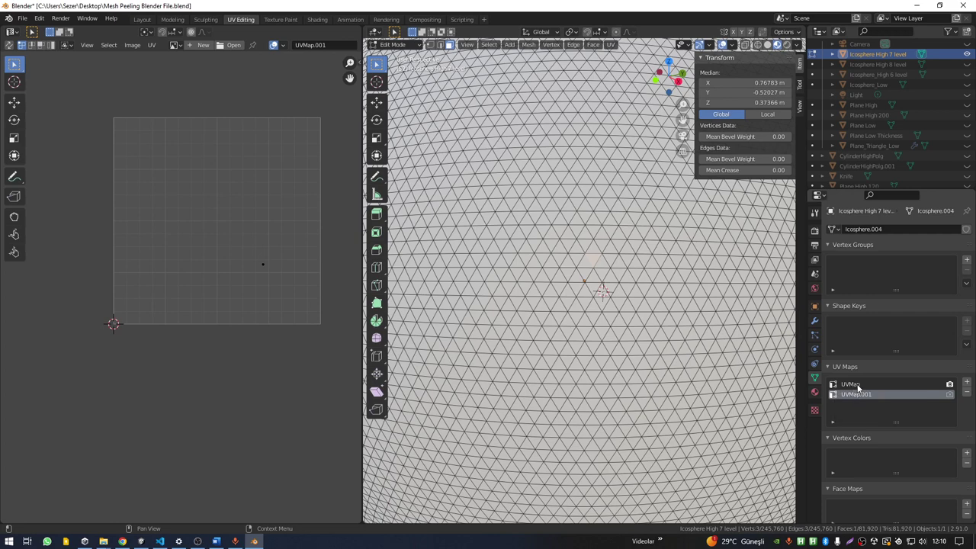
Step: Make UVMap.001 active, select all to show its zigzag UV islands, and return to Unity
left_click(857, 385)
left_click(856, 394)
key("a")
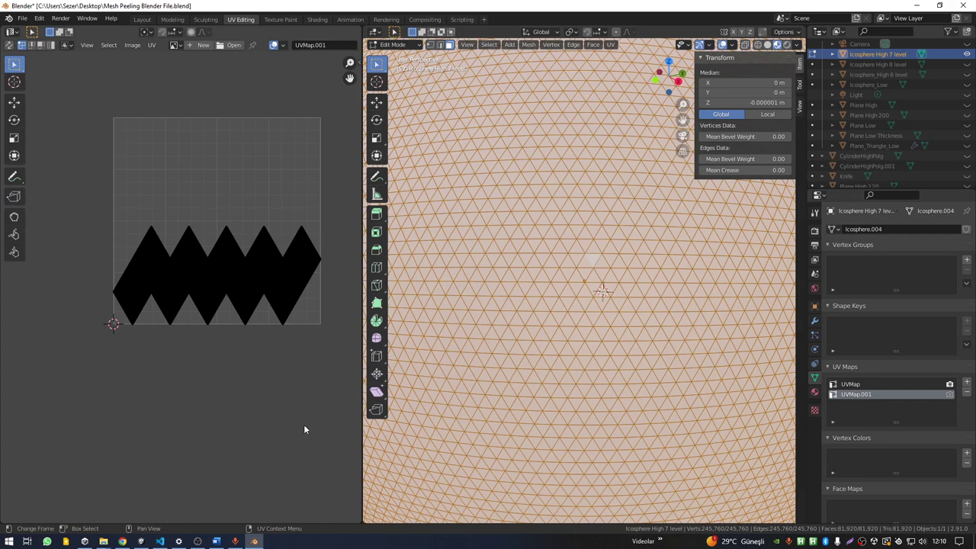
left_click(141, 541)
scroll(881, 401, "down", 3)
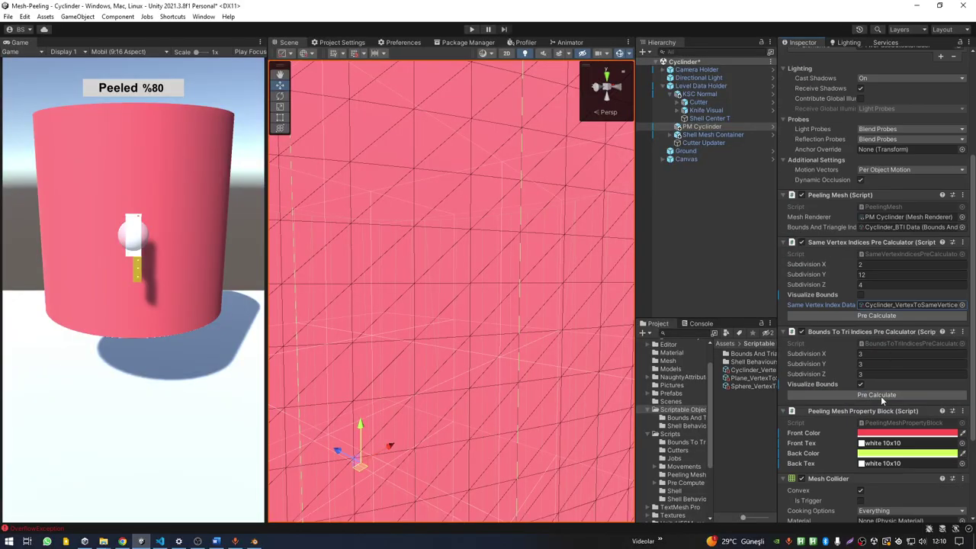
Step: Open BoundsToTriIndicesPreCalculator.cs, highlight uses of triangles, then open BoundsAndTriangleIndicesData.cs
double_click(894, 343)
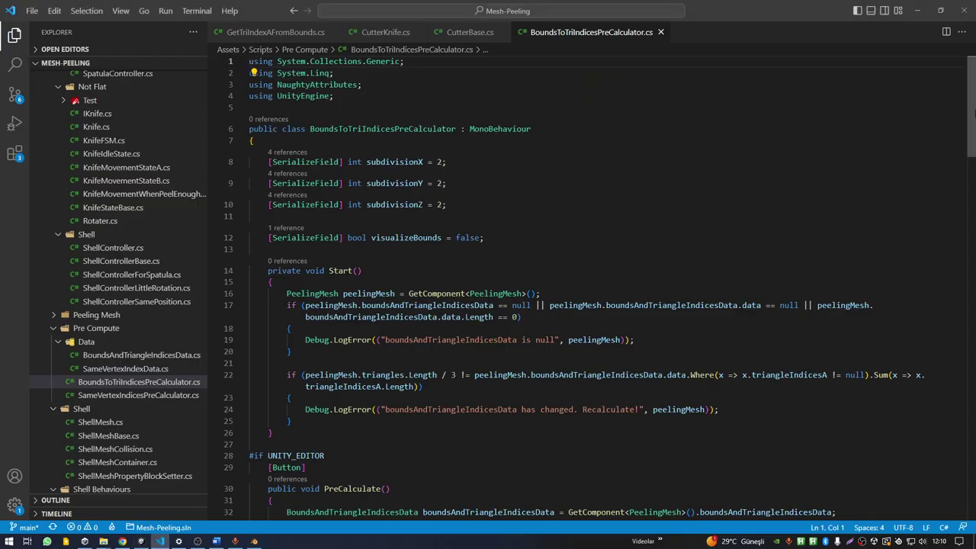
left_click_drag(973, 113, 974, 227)
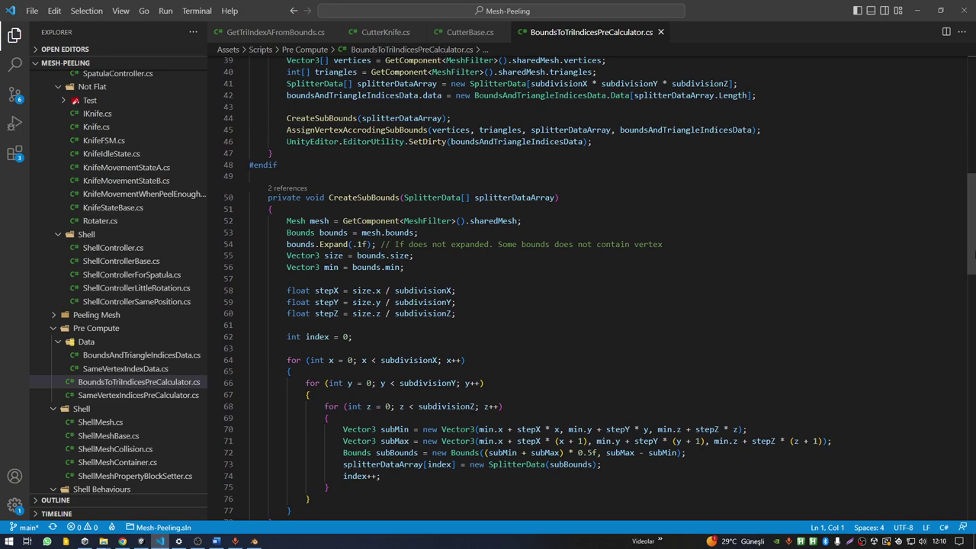
scroll(492, 289, "down", 10)
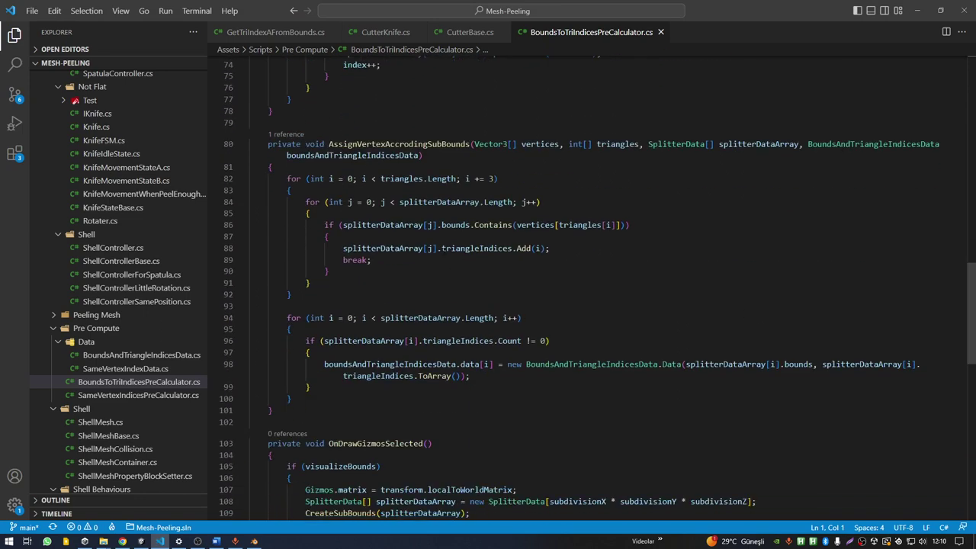
double_click(418, 178)
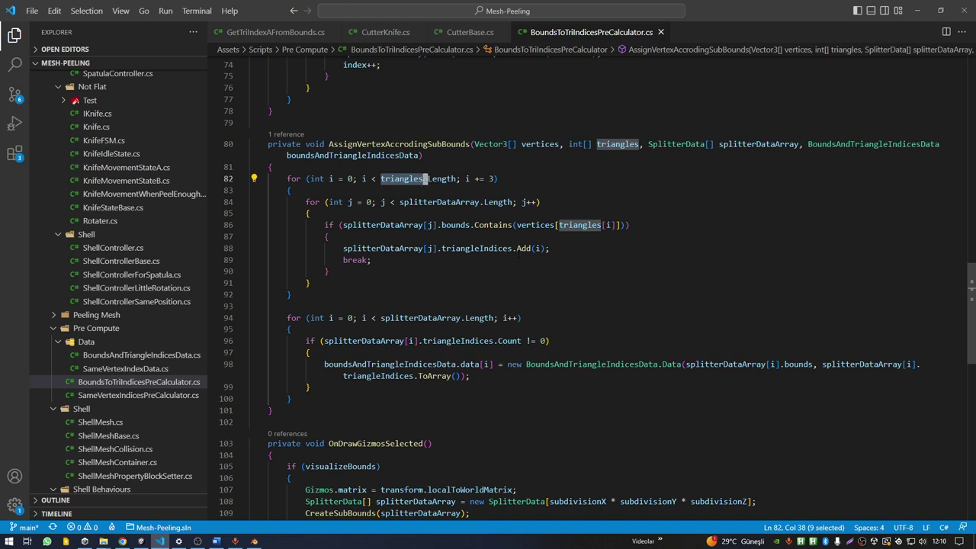
left_click(153, 355)
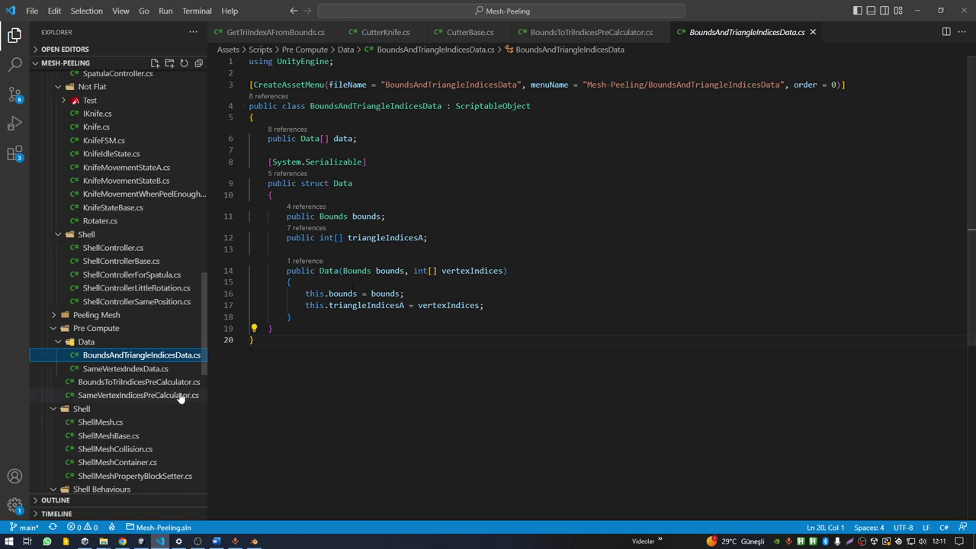
Step: Open SameVertexIndicesPreCalculator.cs and scroll through its code
left_click(153, 395)
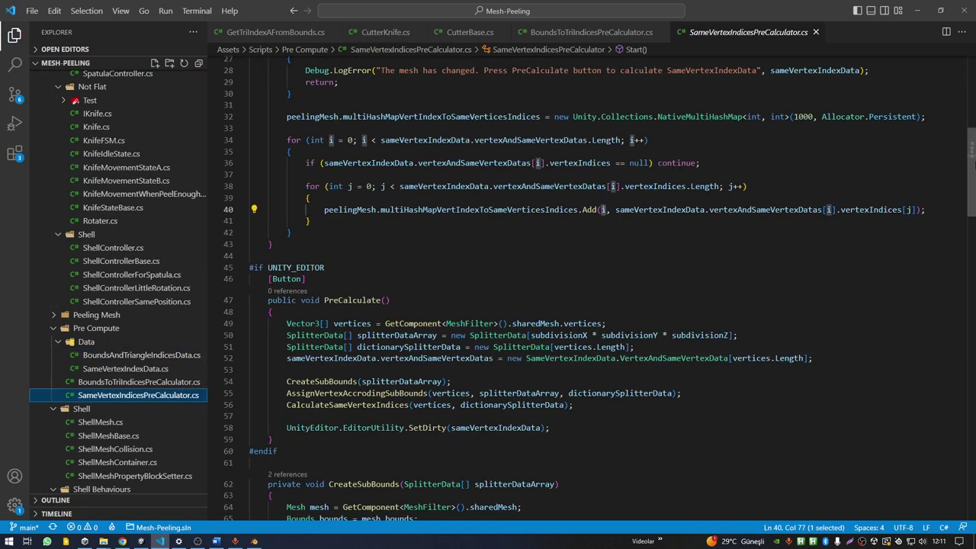
mouse_move(972, 171)
left_mouse_down()
mouse_move(974, 122)
mouse_move(972, 133)
left_mouse_up()
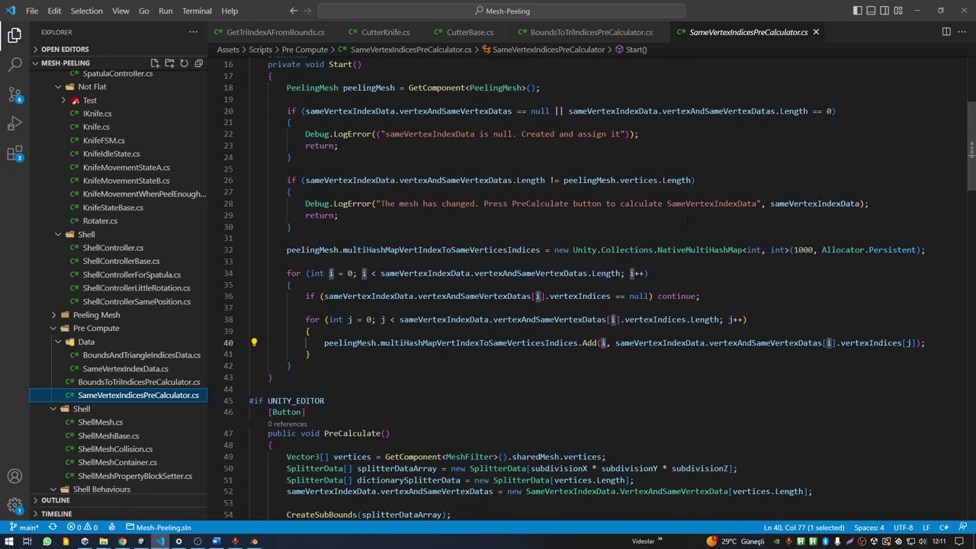
scroll(688, 221, "down", 1)
scroll(688, 221, "down", 2)
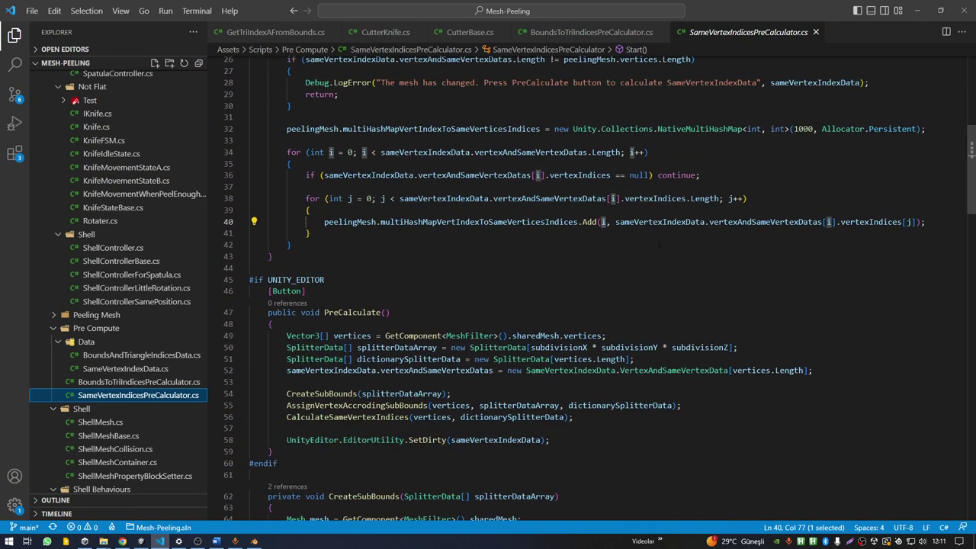
Step: In Unity, swap Visualize Bounds from the triangle precalculator to the same-vertex precalculator
key("alt+Tab")
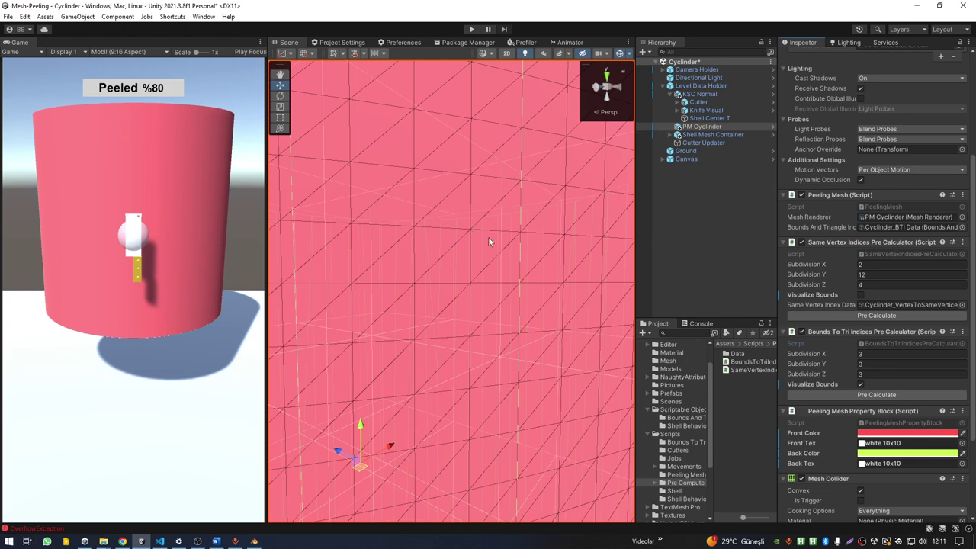
scroll(489, 243, "down", 5)
left_click(861, 385)
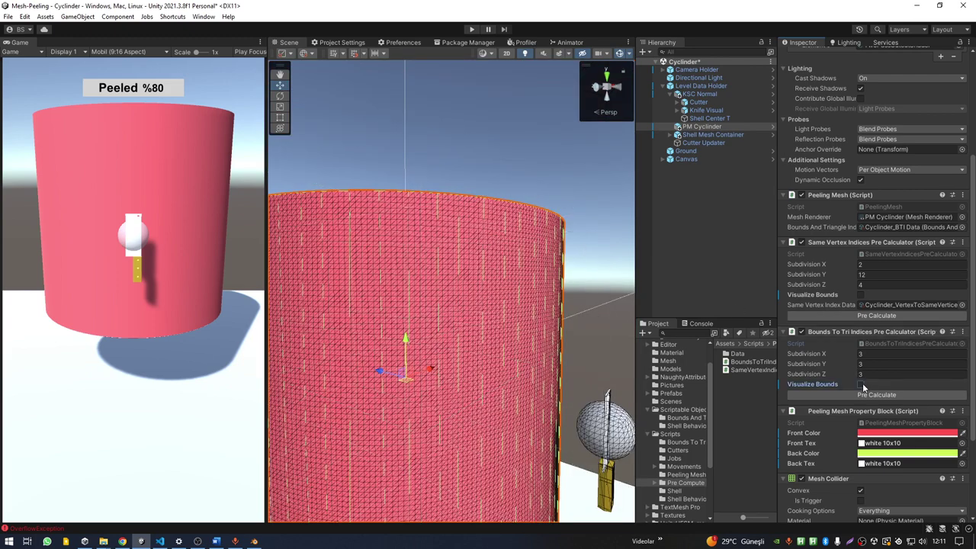
left_click(860, 295)
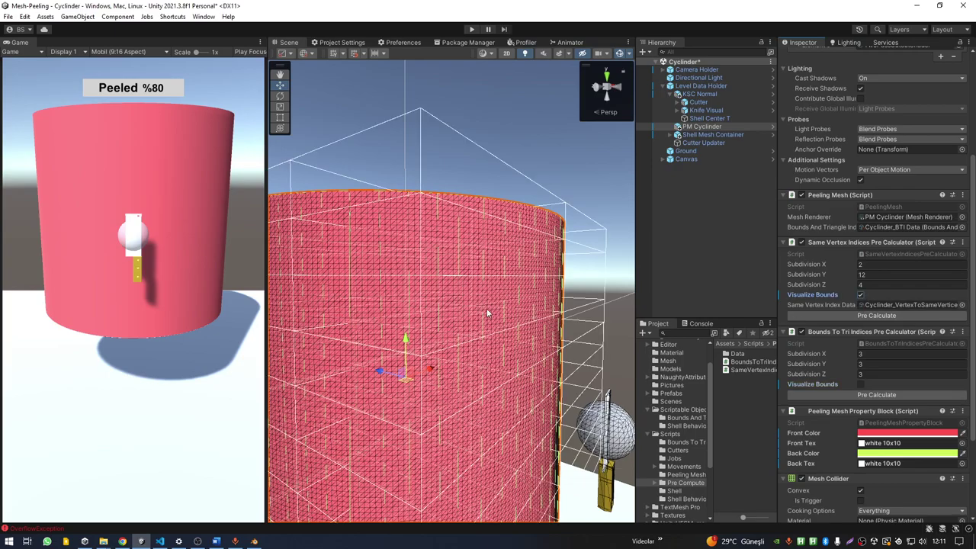
key("alt+Tab")
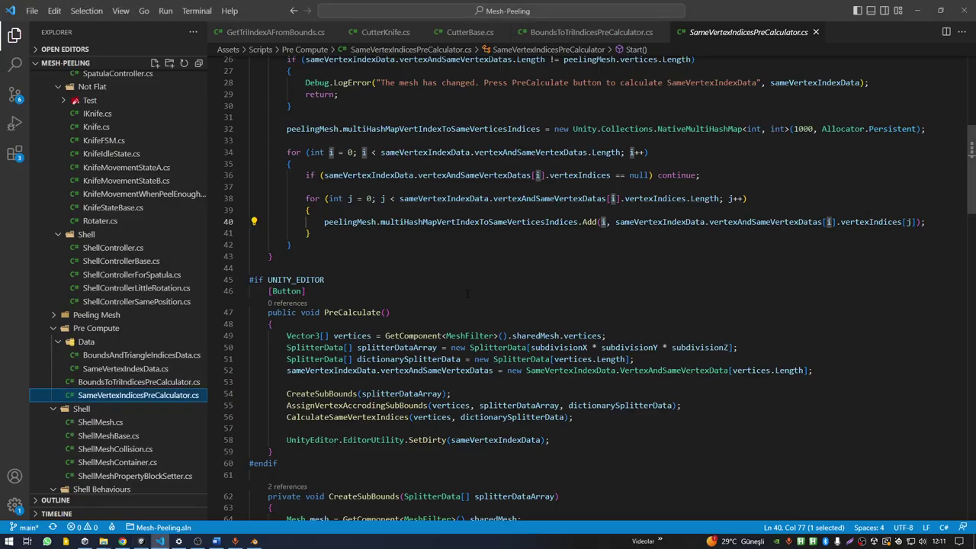
Step: Highlight NativeMultiHashMap and the Add arguments, then scroll down to CreateSubBounds
double_click(699, 129)
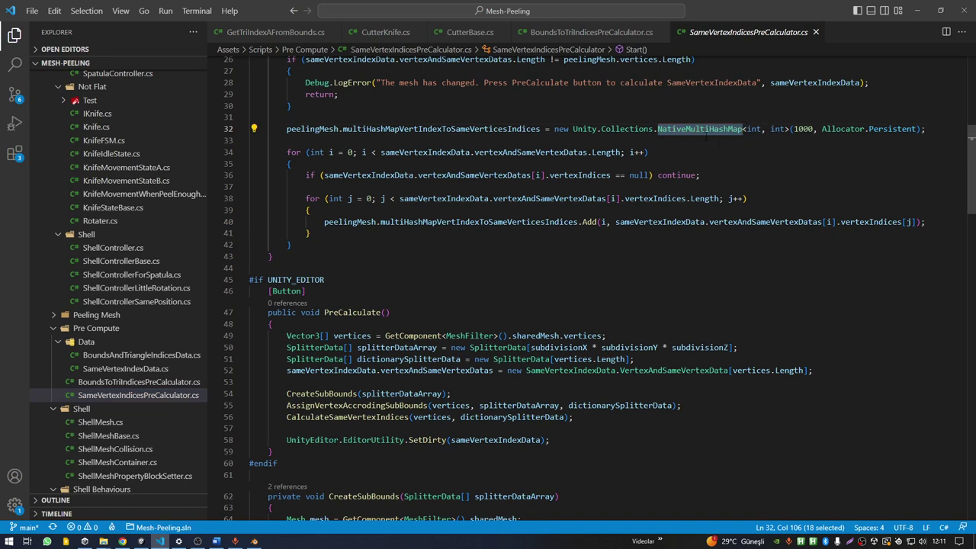
double_click(602, 222)
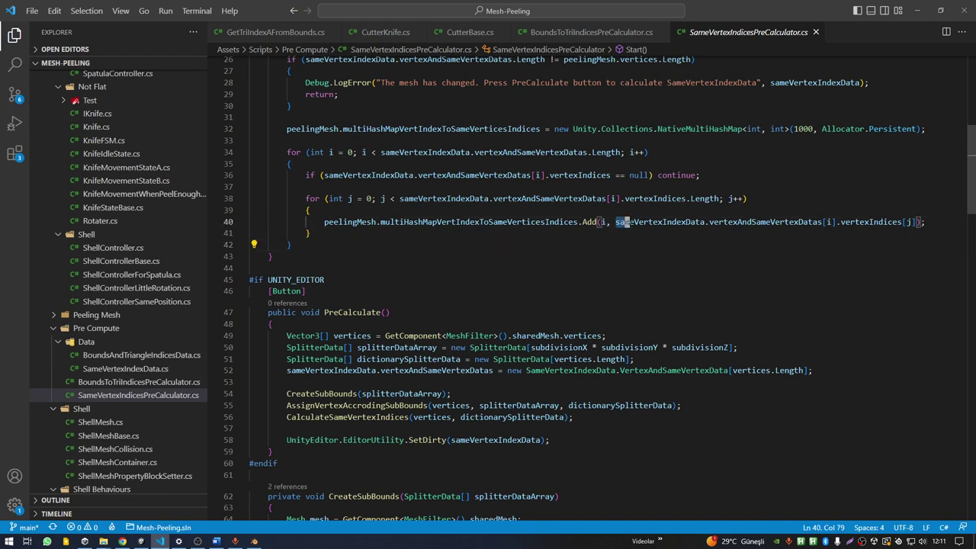
left_click_drag(615, 222, 918, 222)
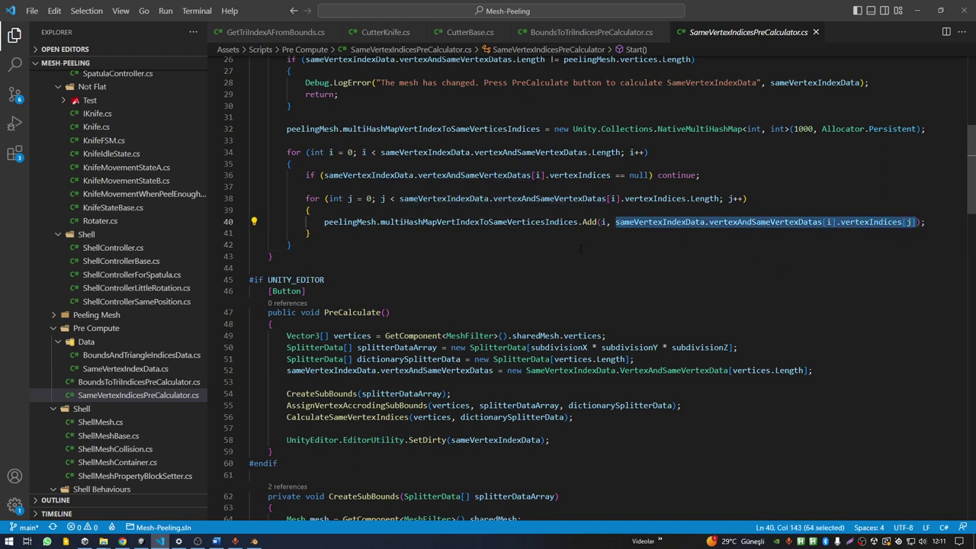
scroll(615, 273, "down", 5)
scroll(621, 278, "down", 5)
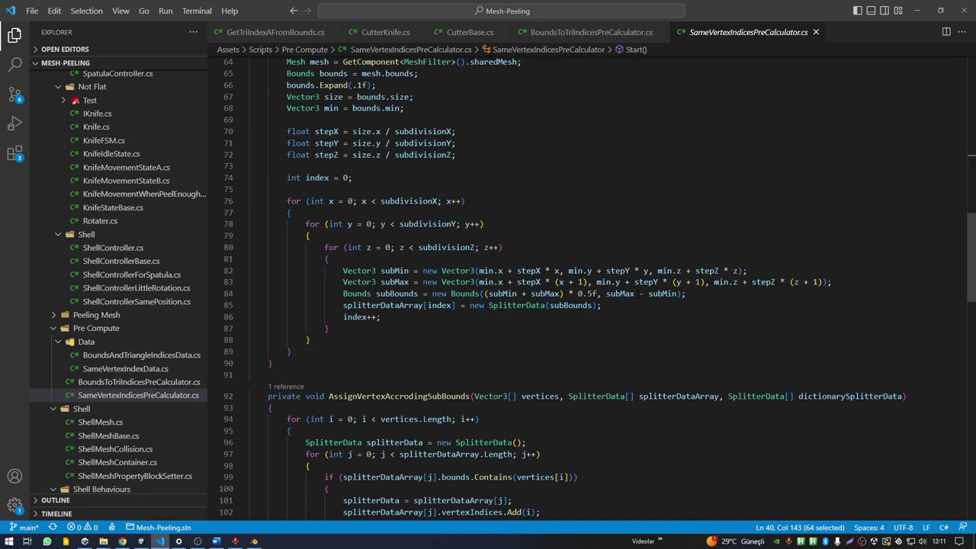
scroll(629, 286, "down", 4)
scroll(639, 295, "down", 3)
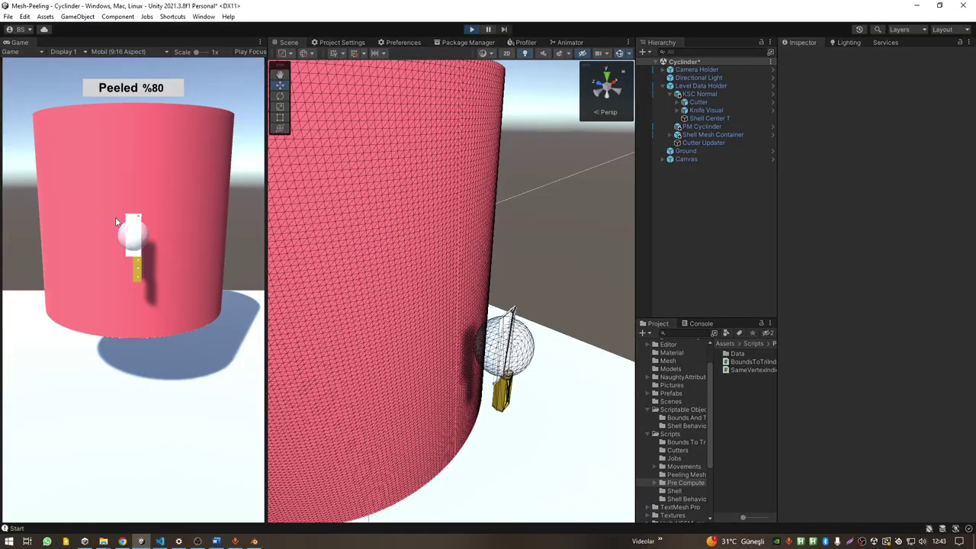
Step: Peel a strip around the cylinder to 2%, then open CutterKnife.cs in VS Code
left_click_drag(116, 222, 122, 176)
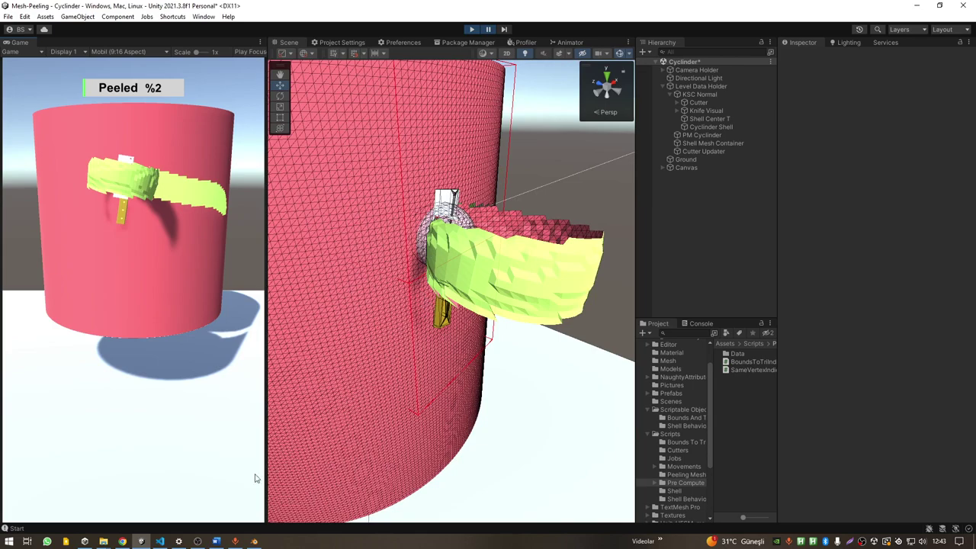
left_click(159, 541)
left_click(122, 199)
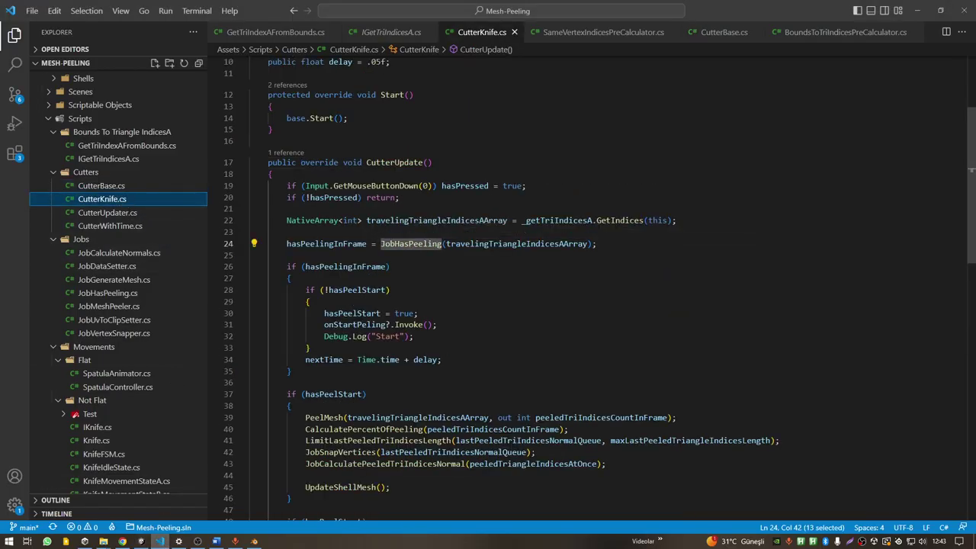
Step: Open GetTriIndexAFromBounds.cs and highlight tempBoundsData and the cutter radius line
left_click_drag(287, 221, 458, 221)
left_click(127, 145)
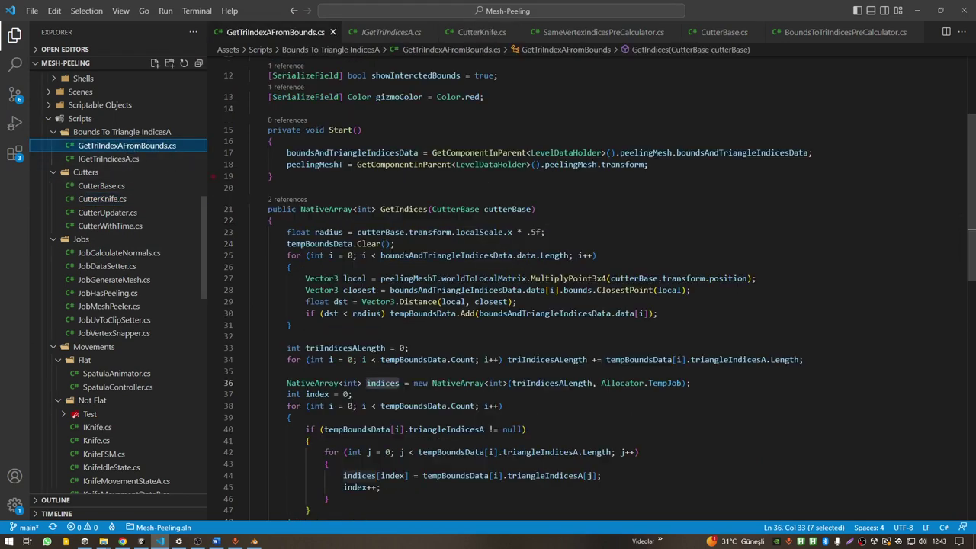
left_click(405, 313)
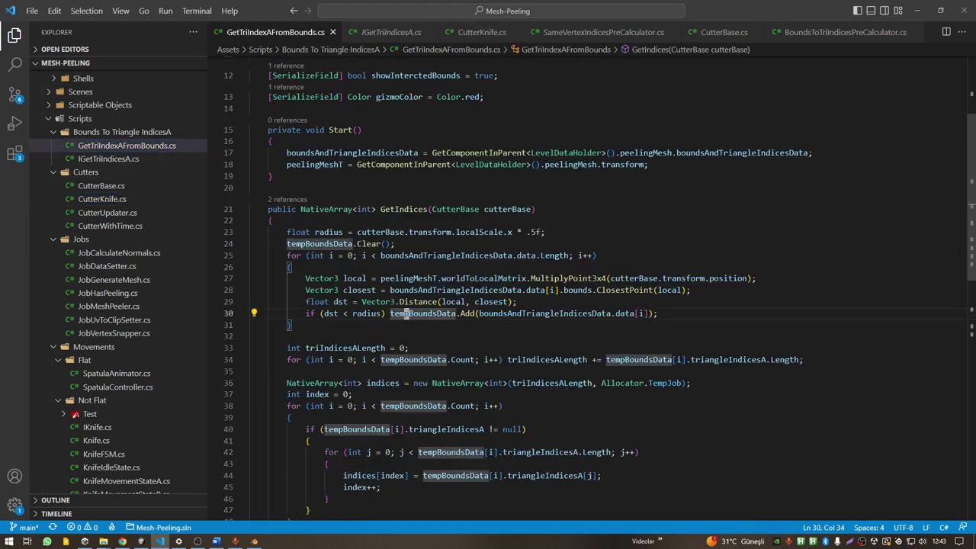
left_click_drag(358, 232, 287, 231)
left_click(396, 243)
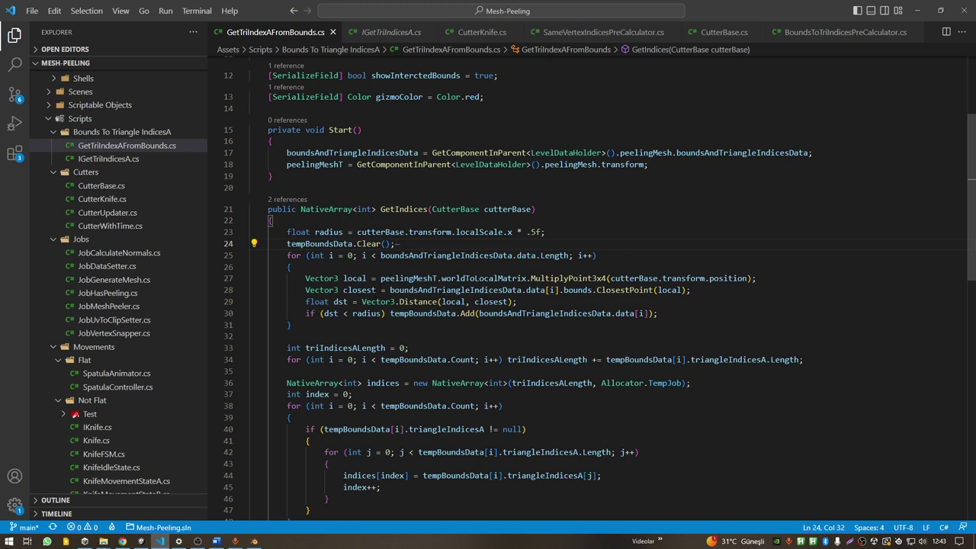
Step: Highlight every NativeArray in GetIndices, then view the IGetTriIndicesA.cs interface
left_click_drag(332, 290, 385, 301)
scroll(385, 241, "down", 2)
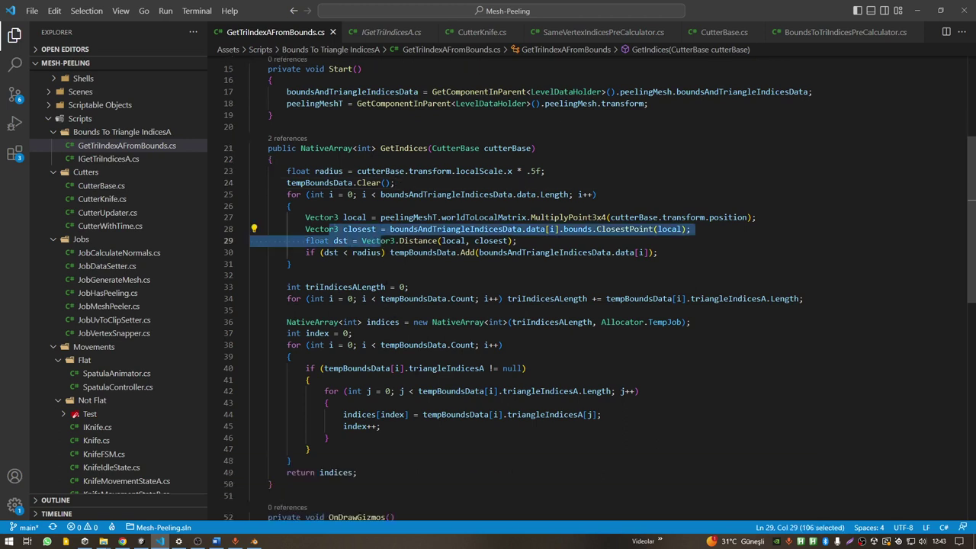
scroll(384, 240, "down", 1)
double_click(338, 291)
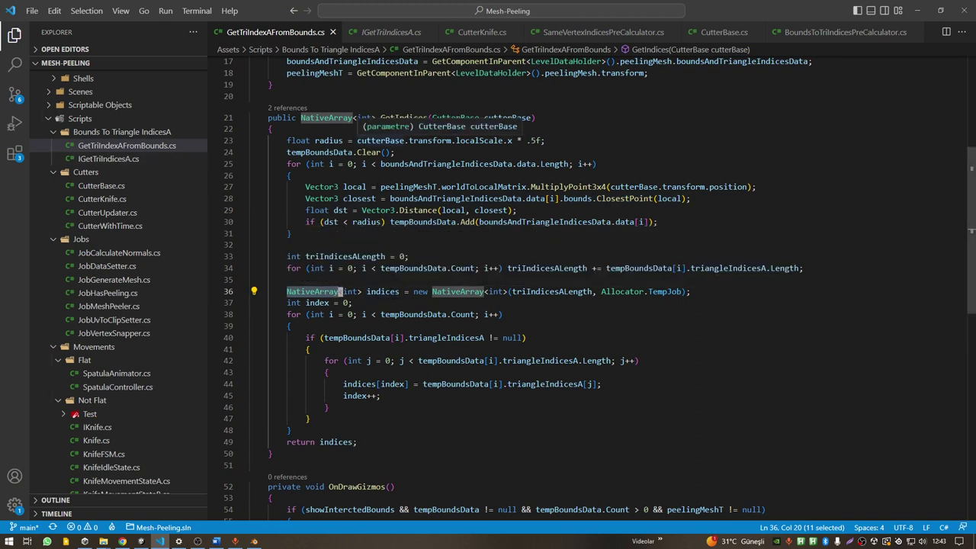
left_click(149, 158)
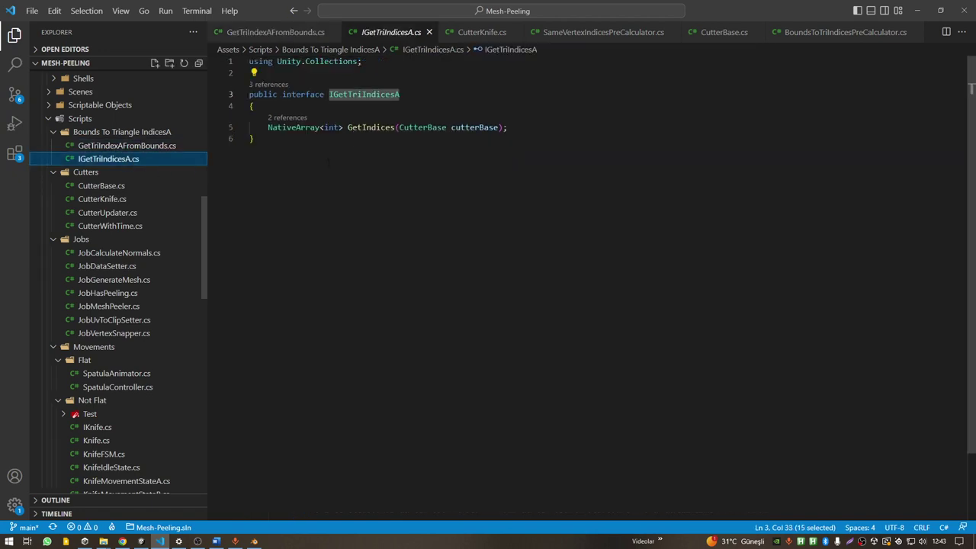
Step: Follow the JobHasPeeling call from CutterKnife.cs line 24 via CutterBase.cs to its struct
left_click(135, 199)
key("Down")
key("Down")
key("Down")
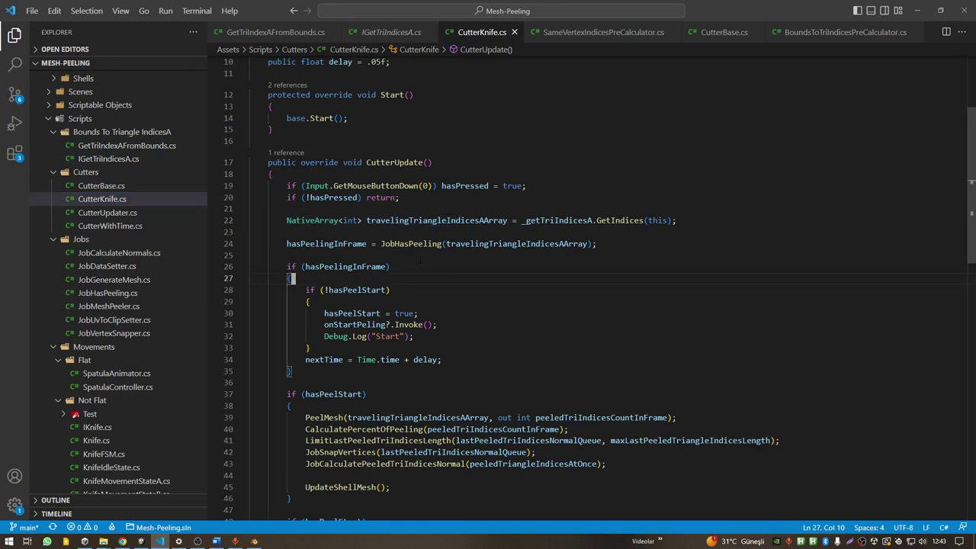
double_click(416, 244)
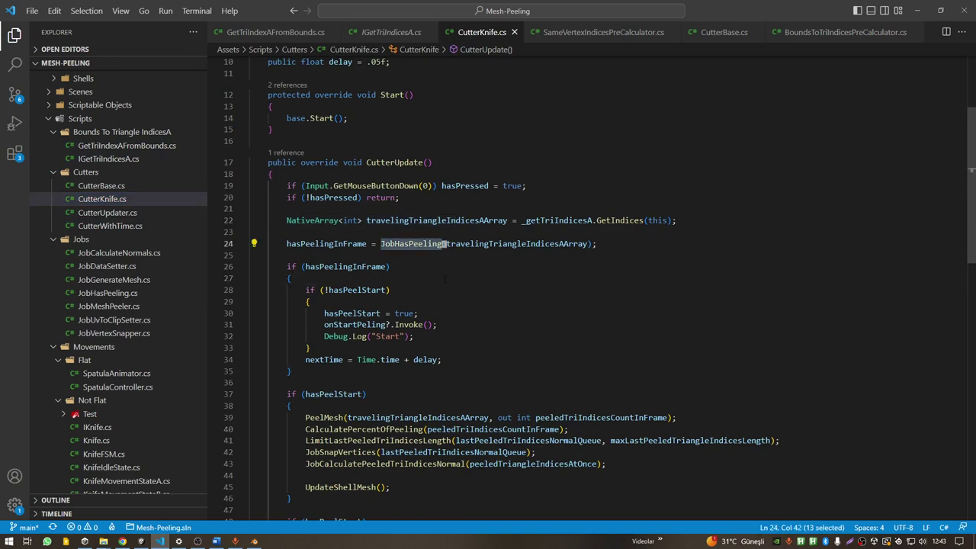
key("F12")
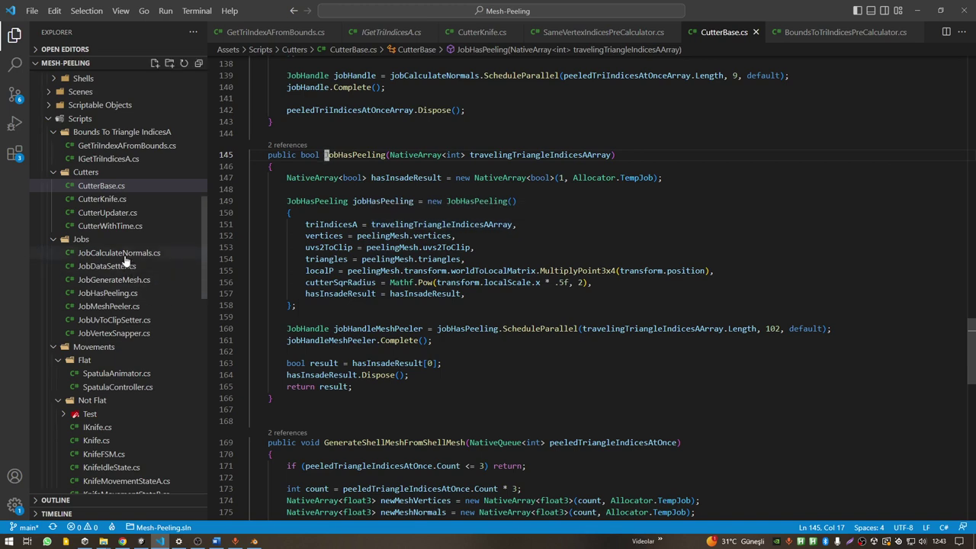
mouse_move(126, 271)
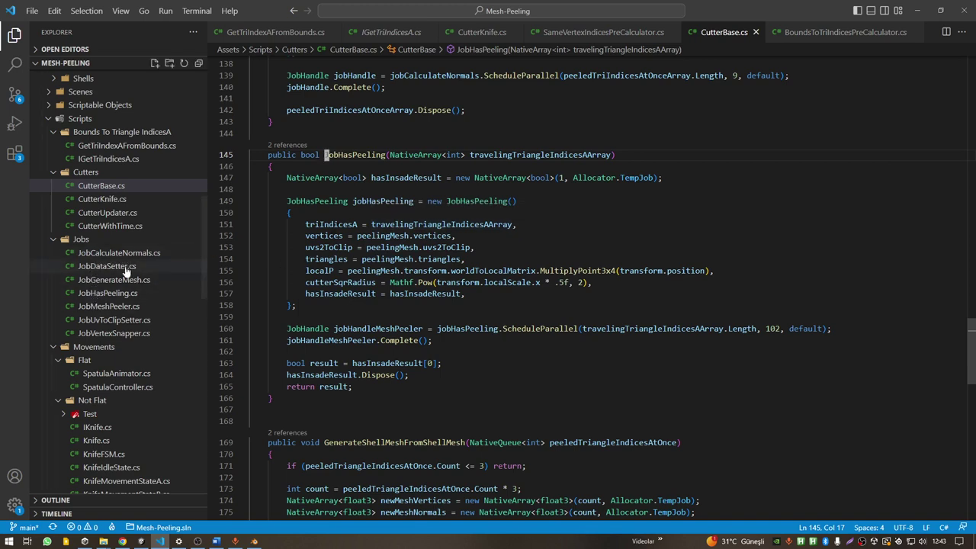
left_click(449, 200)
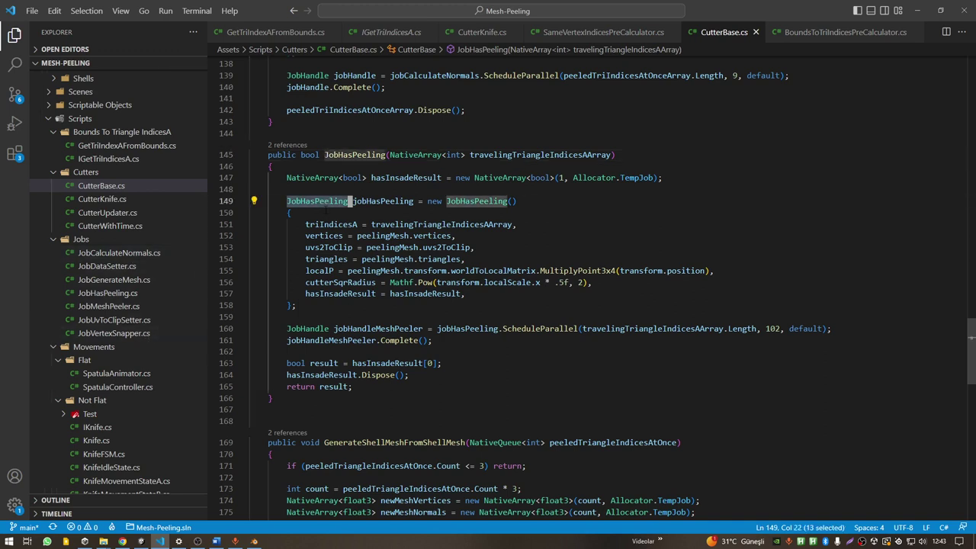
key("F12")
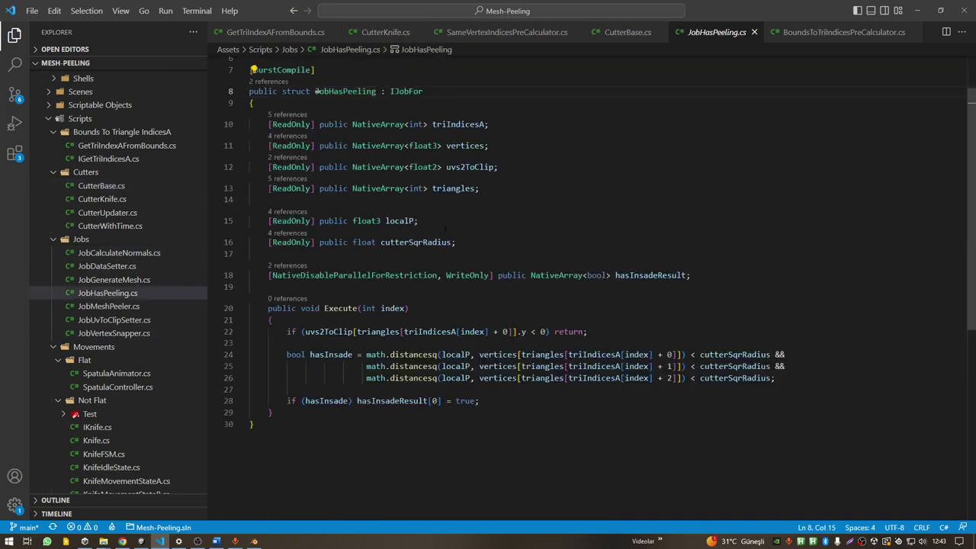
Step: Review JobHasPeeling's uvs2ToClip check and three vertex distance checks, then return to Unity
scroll(444, 227, "down", 1)
double_click(323, 301)
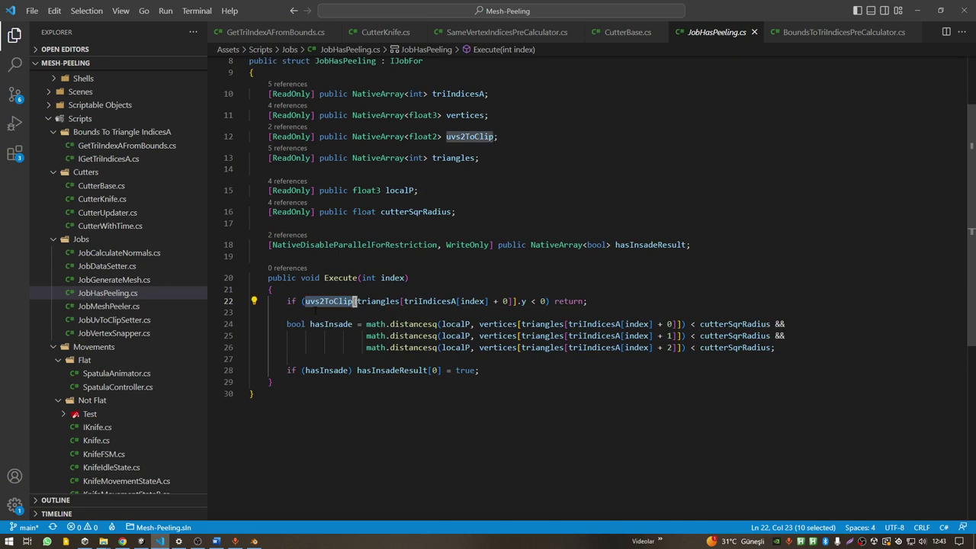
left_click(559, 361)
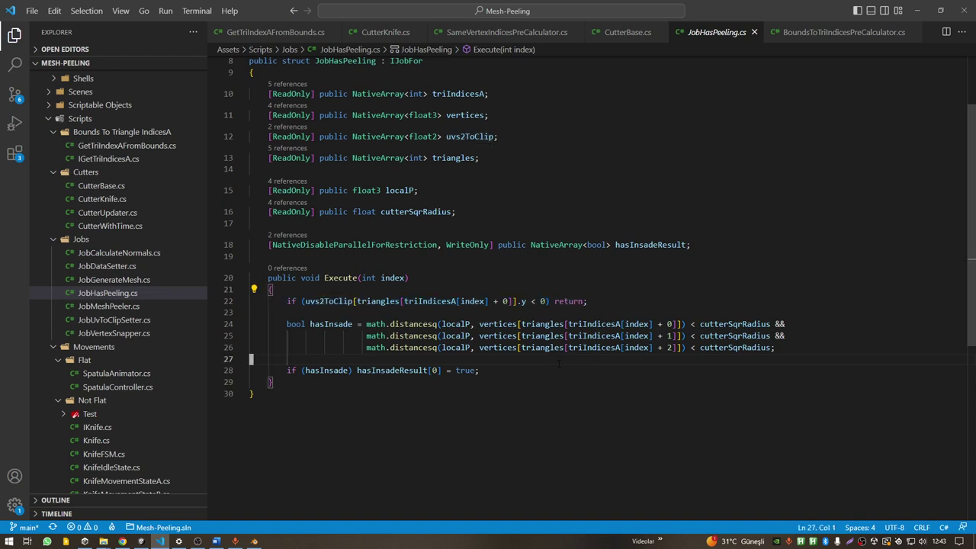
left_click_drag(366, 324, 488, 354)
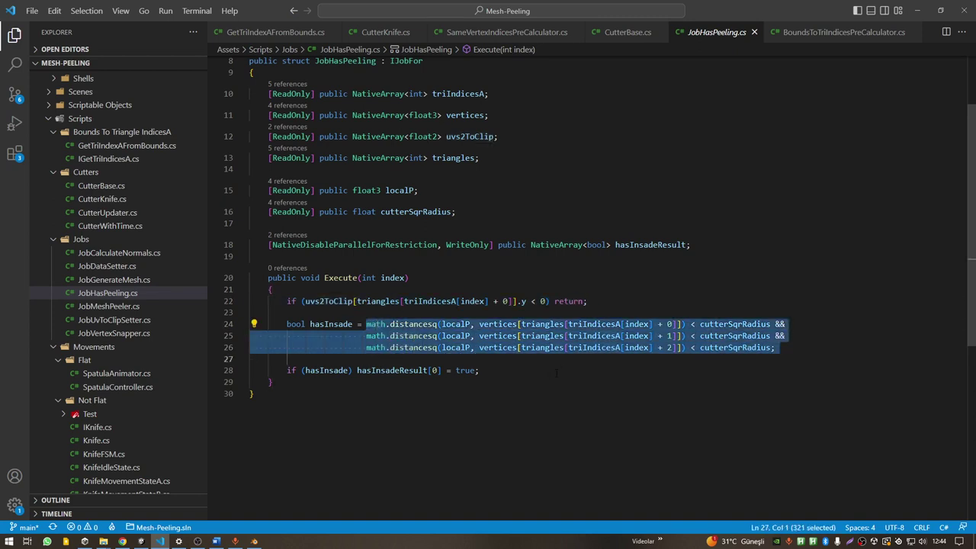
left_click(137, 542)
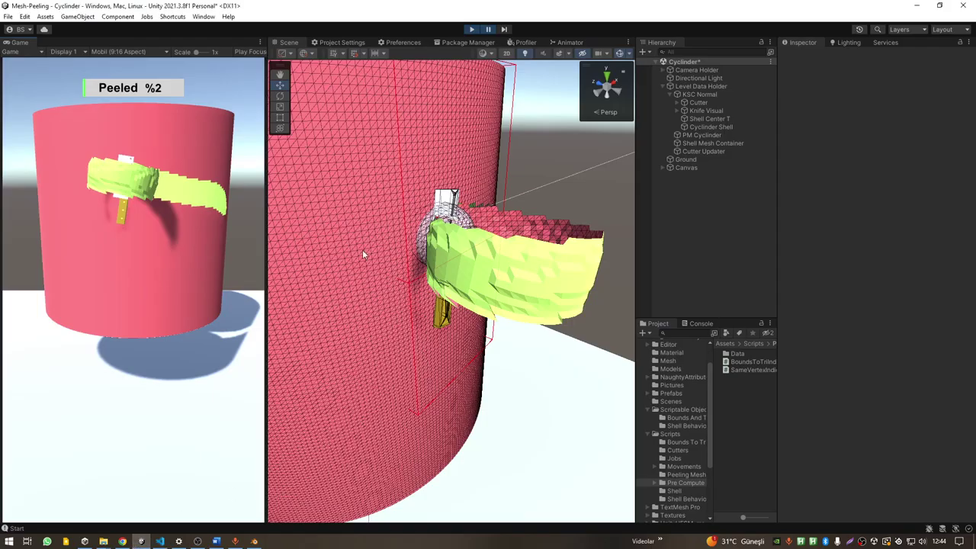
Step: Orbit around the knife and cylinder, then highlight hasInsadeResult on line 28 in VS Code
right_click_drag(362, 249, 397, 217)
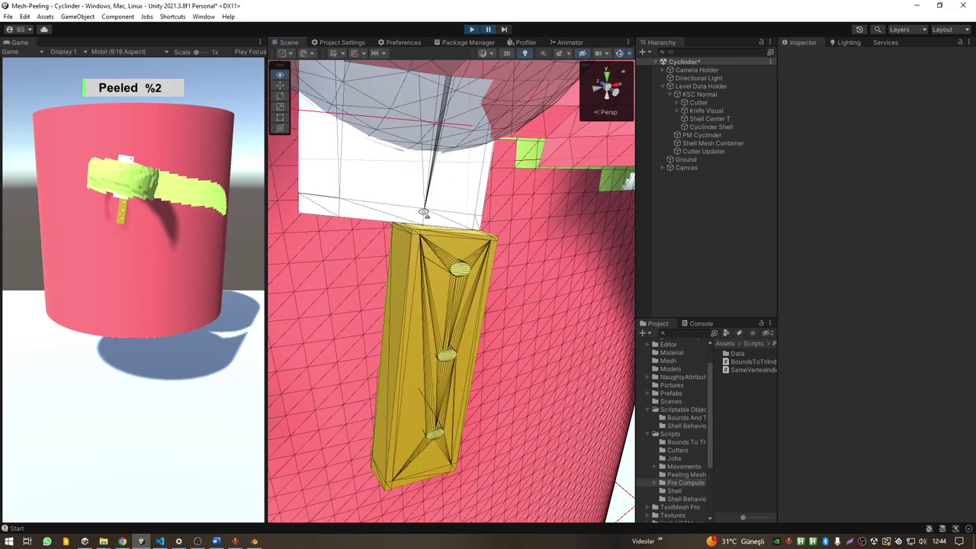
mouse_move(397, 218)
right_mouse_down()
mouse_move(410, 251)
mouse_move(463, 183)
right_mouse_up()
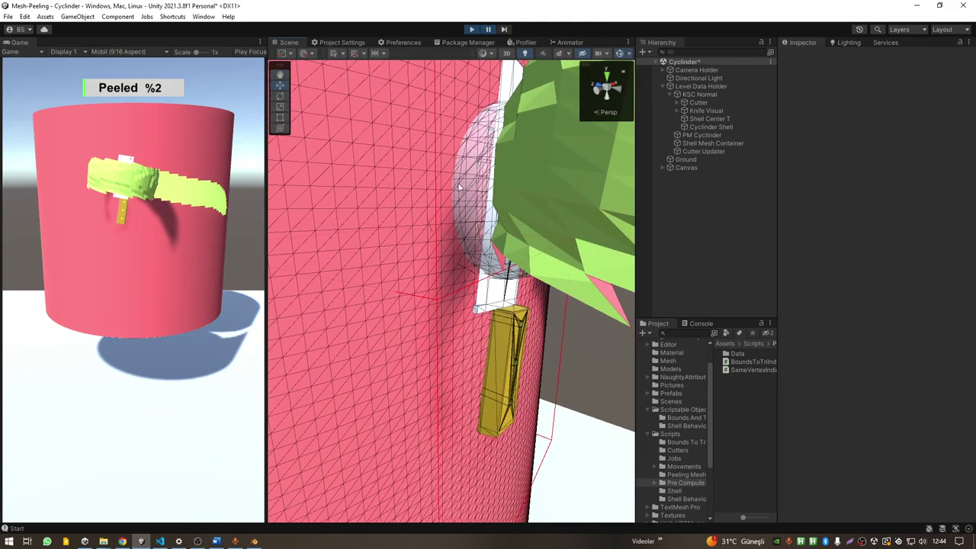
key("alt+Tab")
left_click(423, 349)
double_click(396, 370)
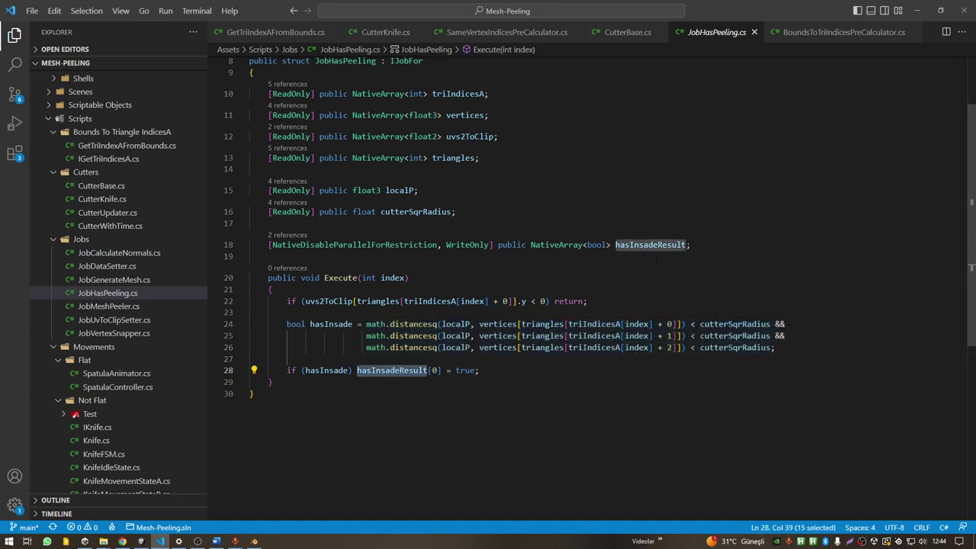
Step: In CutterKnife.cs, highlight hasPeelingInFrame, hasPeelStart and the peel-start lines 30–31
left_click(396, 33)
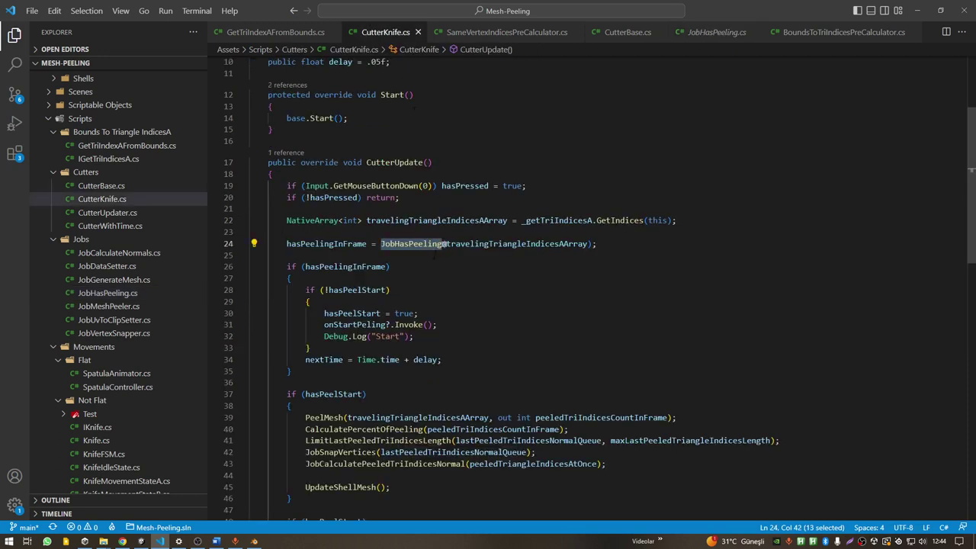
double_click(385, 267)
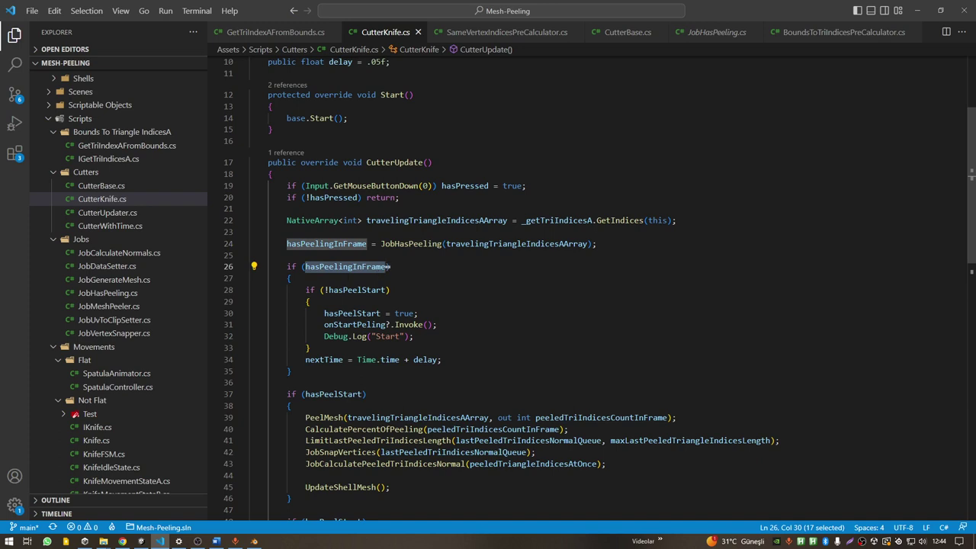
double_click(386, 290)
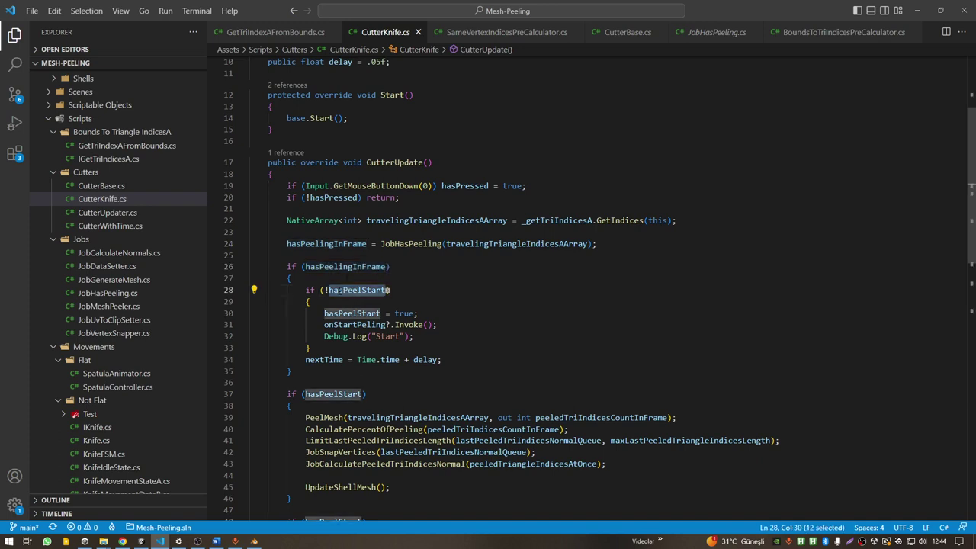
left_click_drag(324, 314, 424, 325)
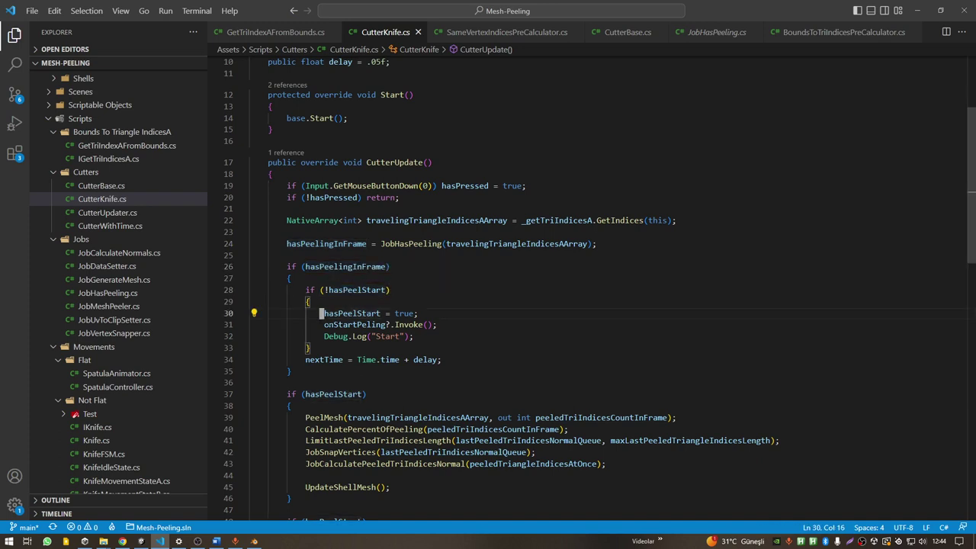
key("End")
Step: Select the PeelMesh call on line 39 and jump to its definition in CutterBase.cs
scroll(412, 322, "down", 2)
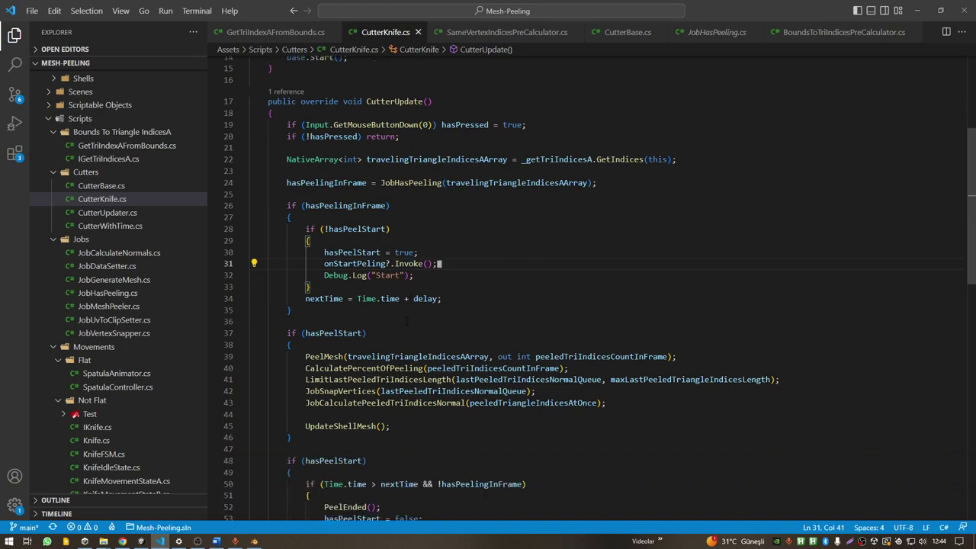
left_click(352, 334)
double_click(341, 356)
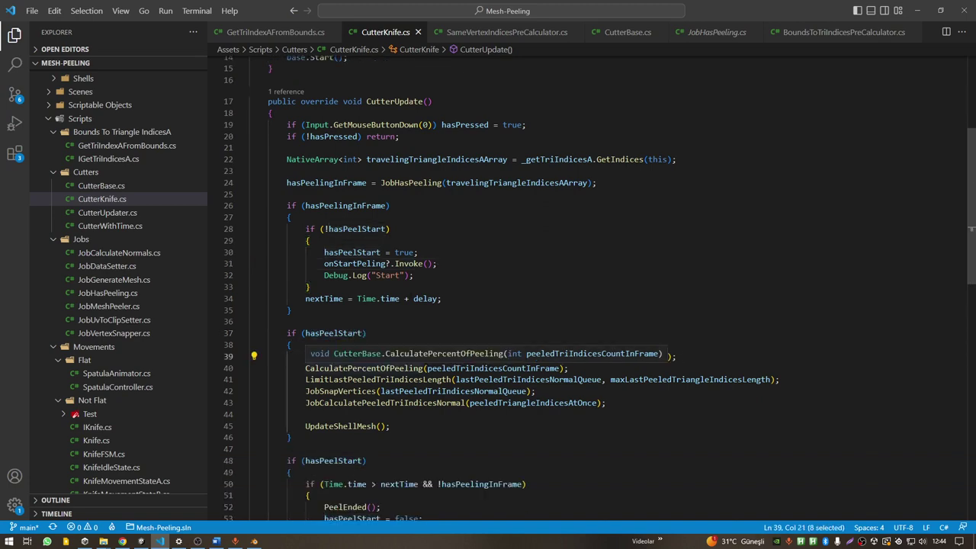
left_click(335, 356, "ctrl")
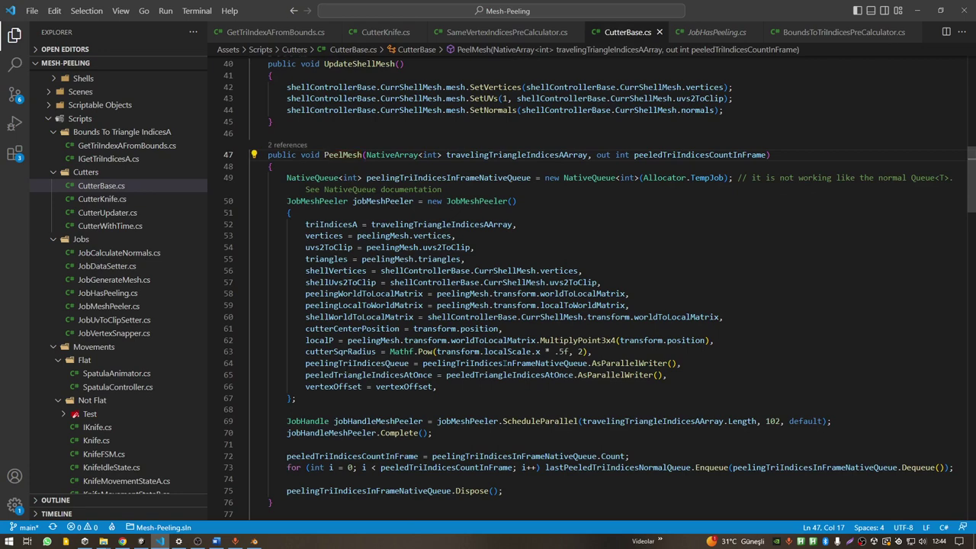
Step: Open JobMeshPeeler.cs and highlight triIndexA and triIndexB in Execute
left_click(317, 201, "ctrl")
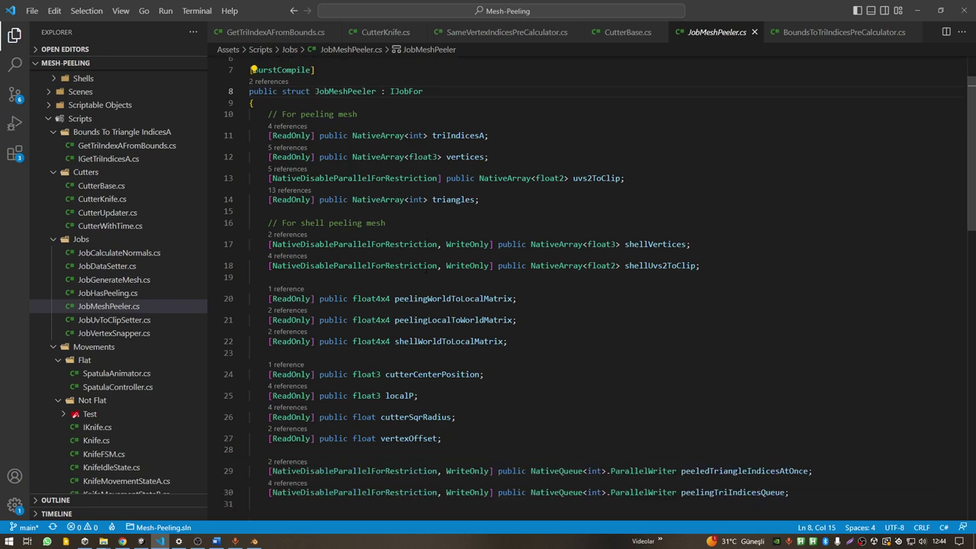
scroll(456, 319, "down", 3)
scroll(455, 319, "down", 1)
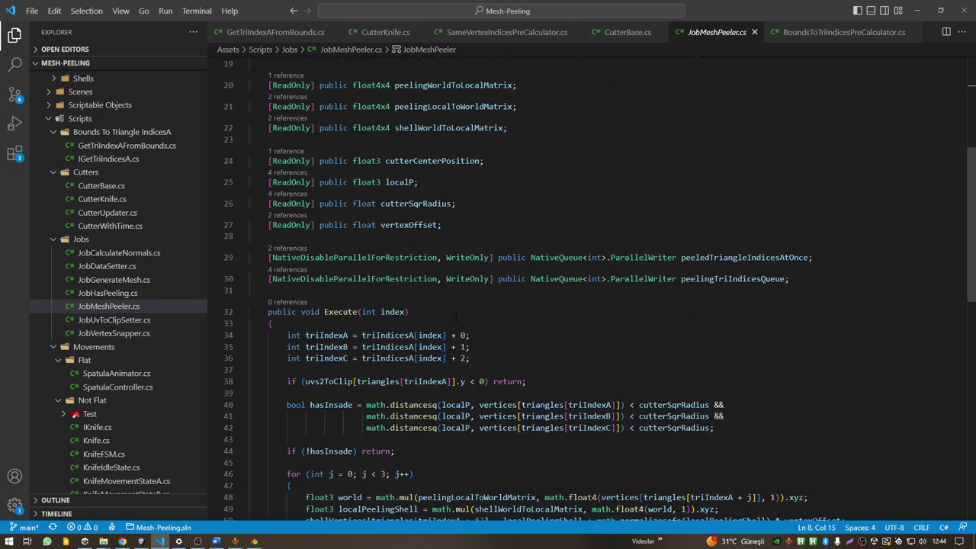
scroll(456, 319, "down", 1)
left_click(343, 274)
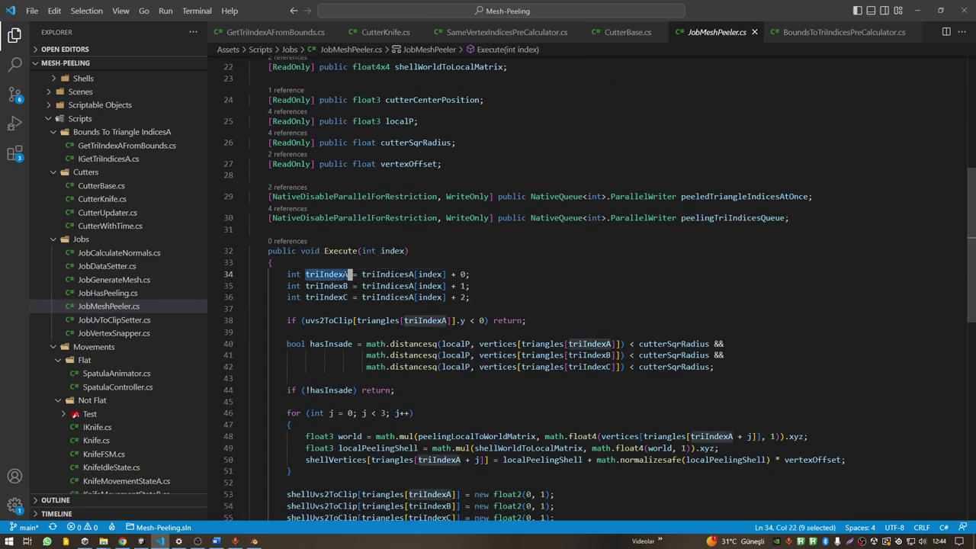
left_click(347, 286)
Step: Mark triangle index lines 34–36 and the hasInsade distance check, down to shellVertices
left_click_drag(250, 273, 472, 298)
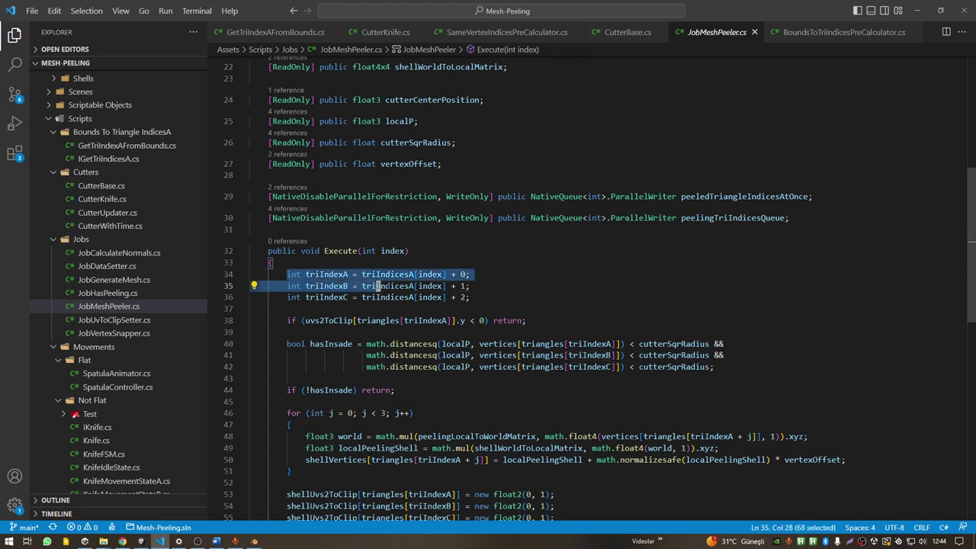
left_click_drag(278, 343, 715, 366)
scroll(715, 367, "down", 2)
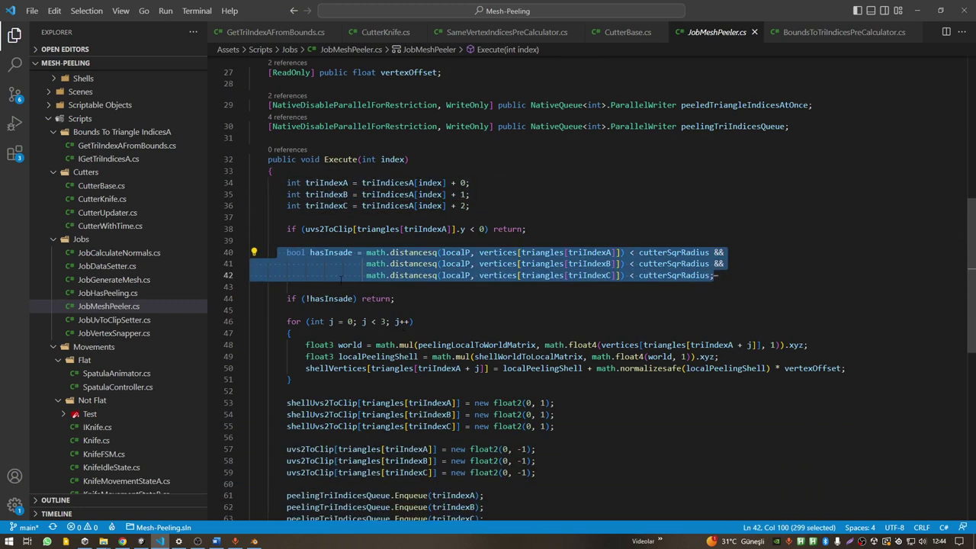
scroll(714, 276, "down", 2)
left_click(320, 307)
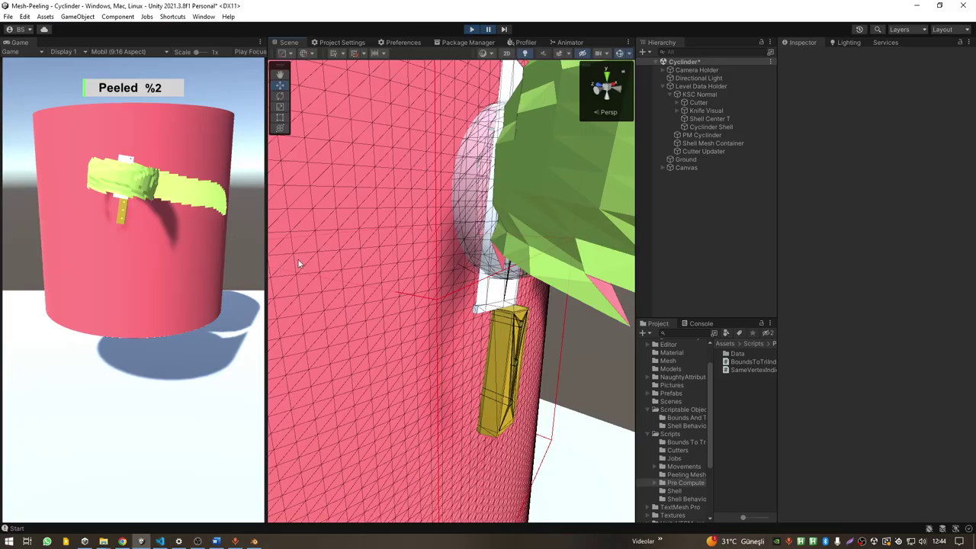
Step: Select Cylinder Shell, orbit around it, and peel another strip in the Game view
mouse_move(480, 237)
left_mouse_down("alt")
mouse_move(374, 243)
mouse_move(366, 170)
left_mouse_up("alt")
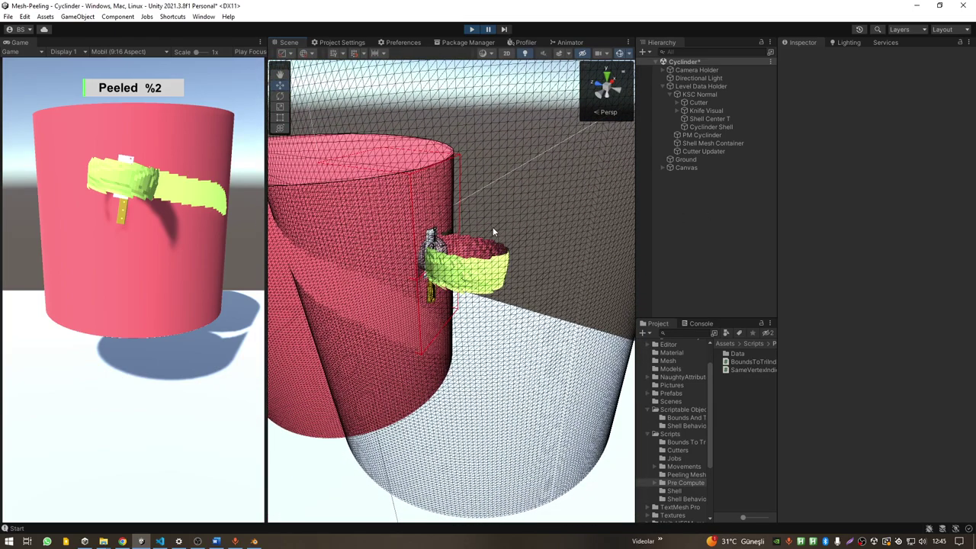
left_click(711, 127)
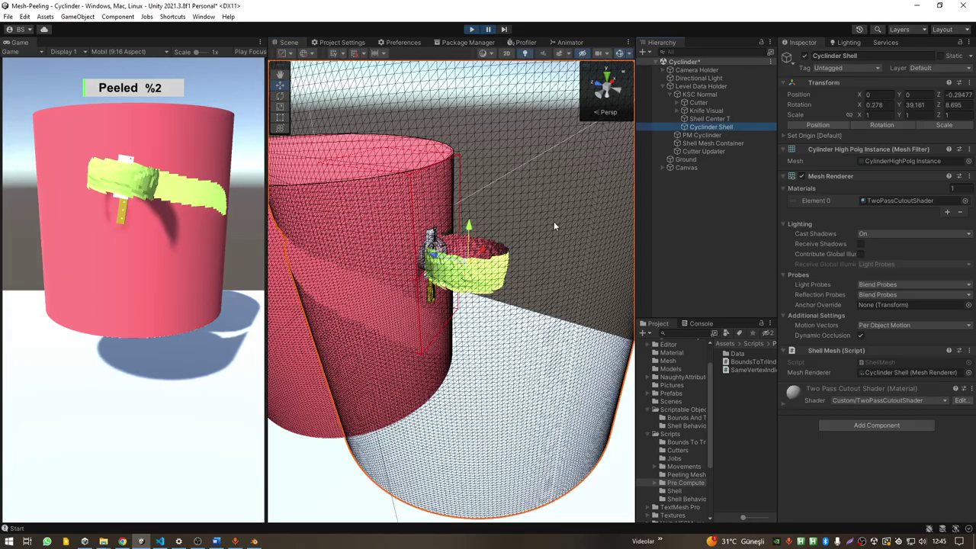
left_click_drag(555, 226, 513, 262, "alt")
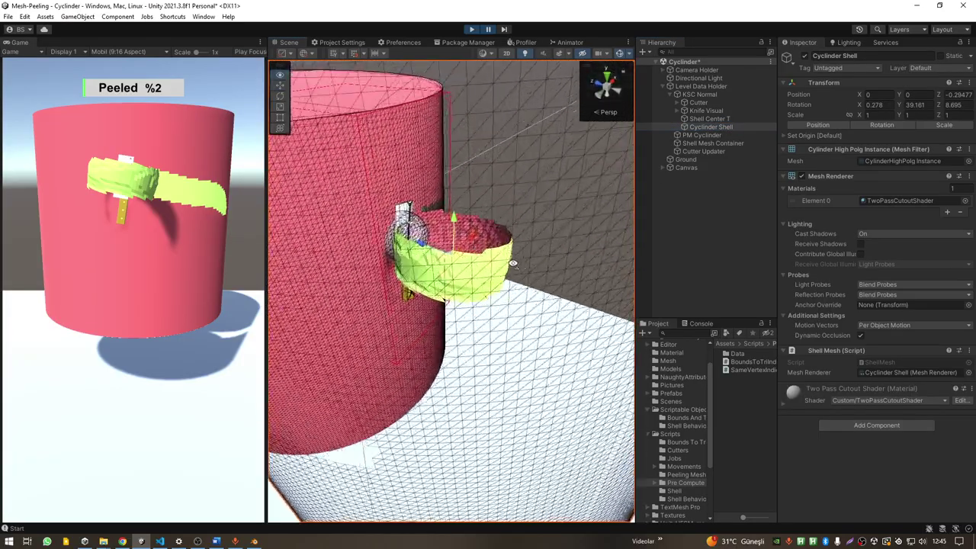
scroll(465, 263, "up", 2)
mouse_move(127, 215)
left_mouse_down()
mouse_move(127, 259)
mouse_move(120, 253)
left_mouse_up()
mouse_move(353, 137)
left_mouse_down("alt")
mouse_move(337, 137)
mouse_move(442, 322)
mouse_move(420, 239)
left_mouse_up("alt")
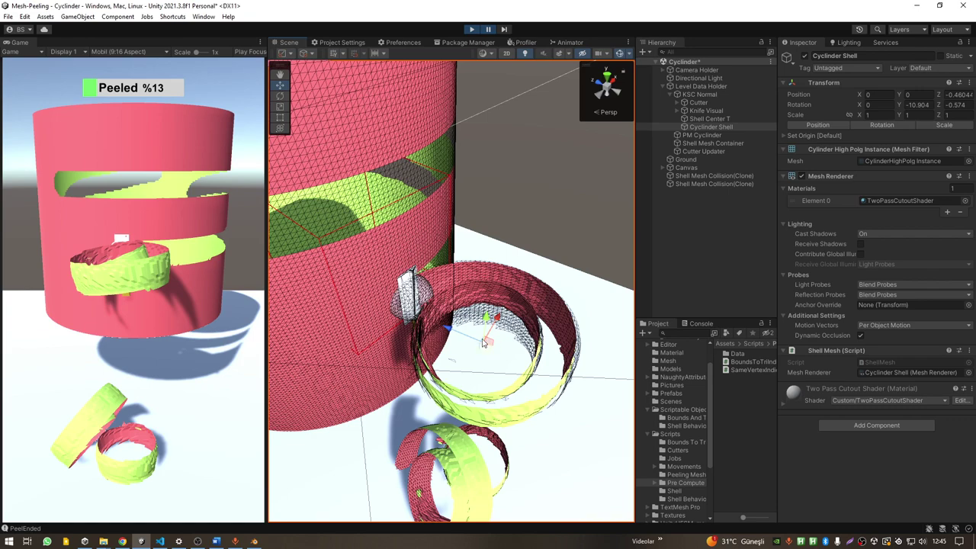
Step: Back in JobMeshPeeler.cs, mark the shell-vertex for loop through line 51
key("alt+Tab")
mouse_move(278, 260)
left_mouse_down()
mouse_move(333, 308)
mouse_move(296, 319)
left_mouse_up()
left_click(343, 343)
Step: Highlight shellUvs2ToClip and its assignments on lines 53–55
left_click(325, 365)
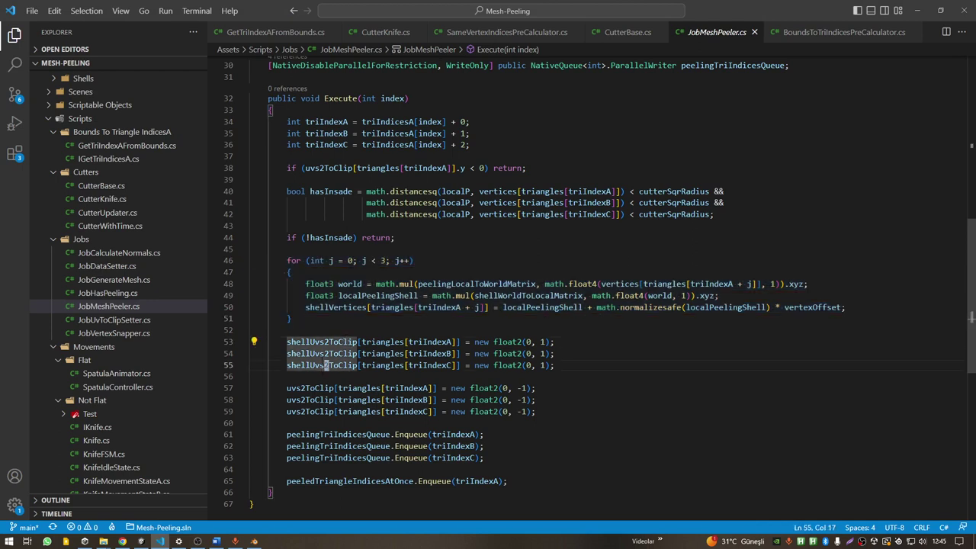
double_click(318, 342)
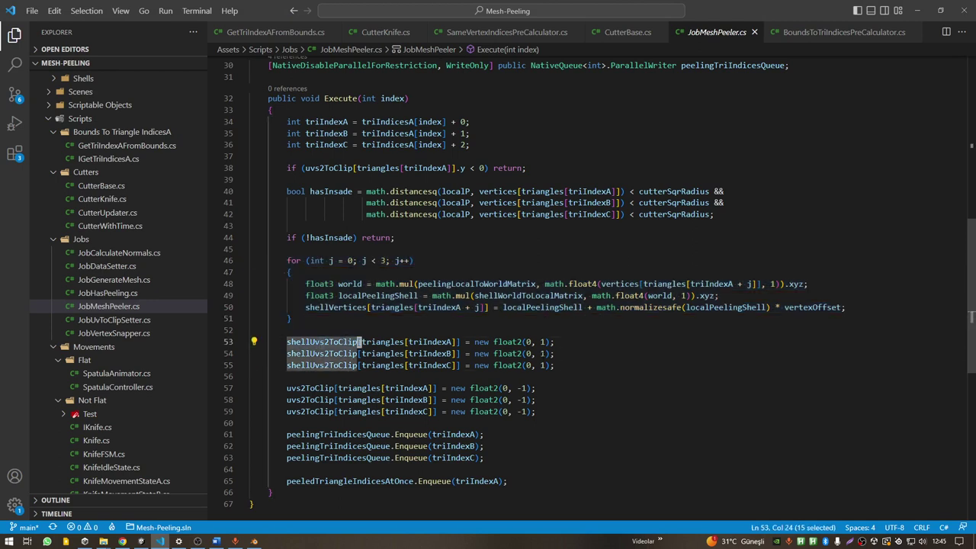
left_click_drag(286, 342, 251, 376)
left_click(251, 376)
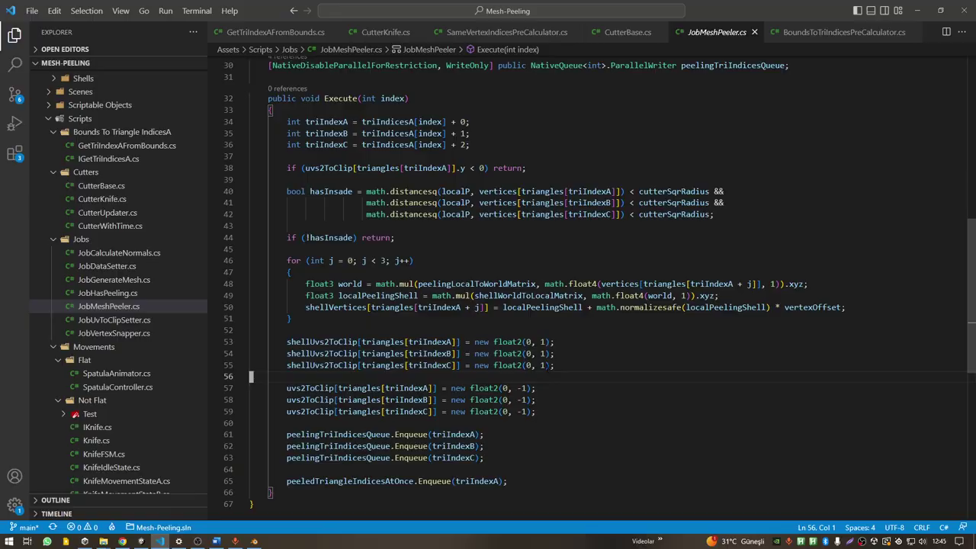
Step: Stop and replay the Unity game to reset the cylinder to 0% peeled
key("alt+Tab")
left_click(475, 29)
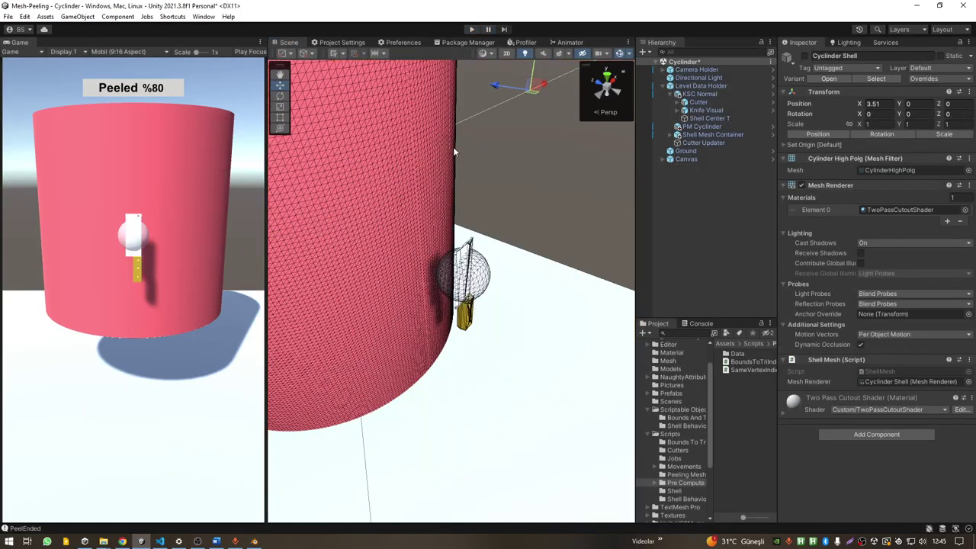
mouse_move(465, 137)
right_mouse_down()
mouse_move(474, 117)
mouse_move(465, 122)
right_mouse_up()
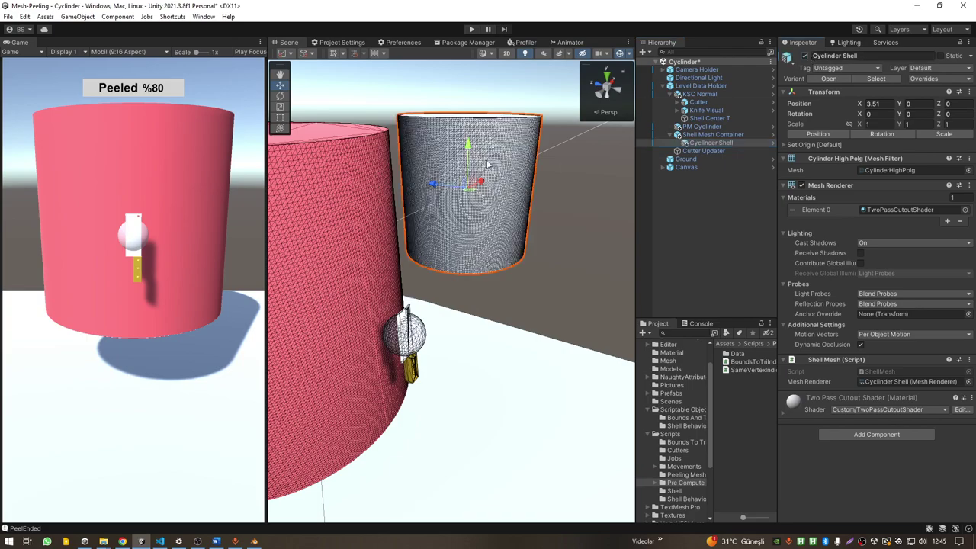
left_click(473, 29)
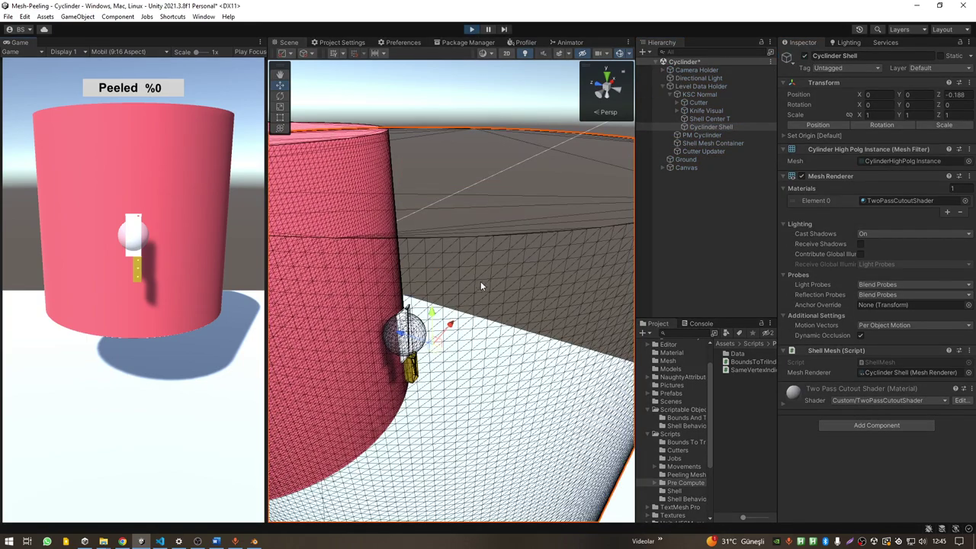
Step: Mark the shell UV lines 53–55 and peeling-mesh UV lines 57–59 in JobMeshPeeler.cs
key("alt+Tab")
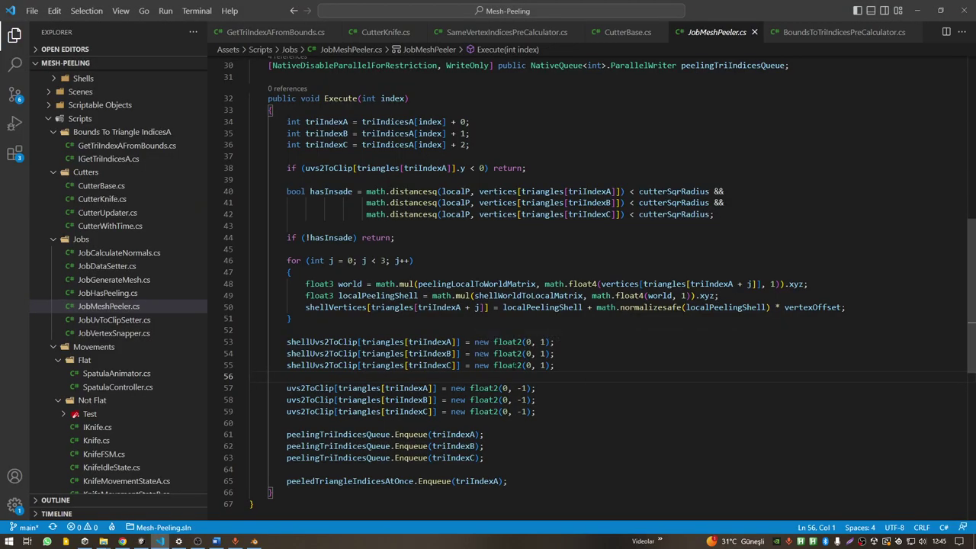
left_click_drag(555, 366, 255, 341)
left_click(342, 388)
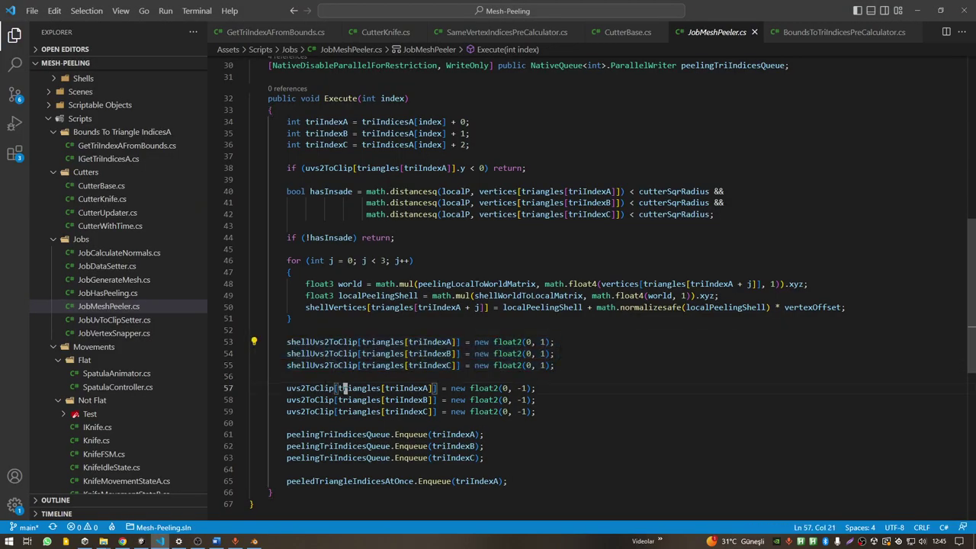
mouse_move(252, 388)
left_mouse_down()
mouse_move(536, 412)
mouse_move(360, 256)
left_mouse_up()
key("alt+Tab")
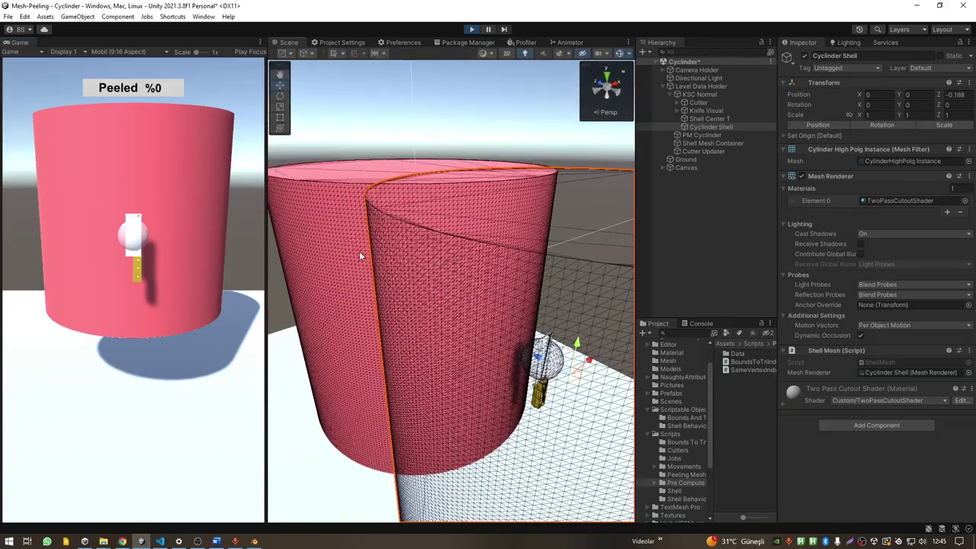
key("alt+Tab")
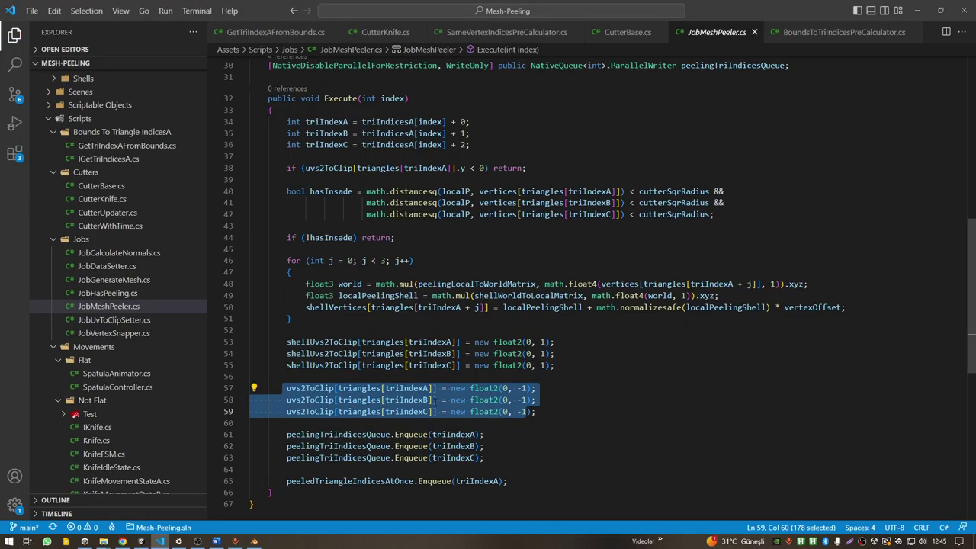
left_click(554, 412)
left_click_drag(538, 412, 287, 387)
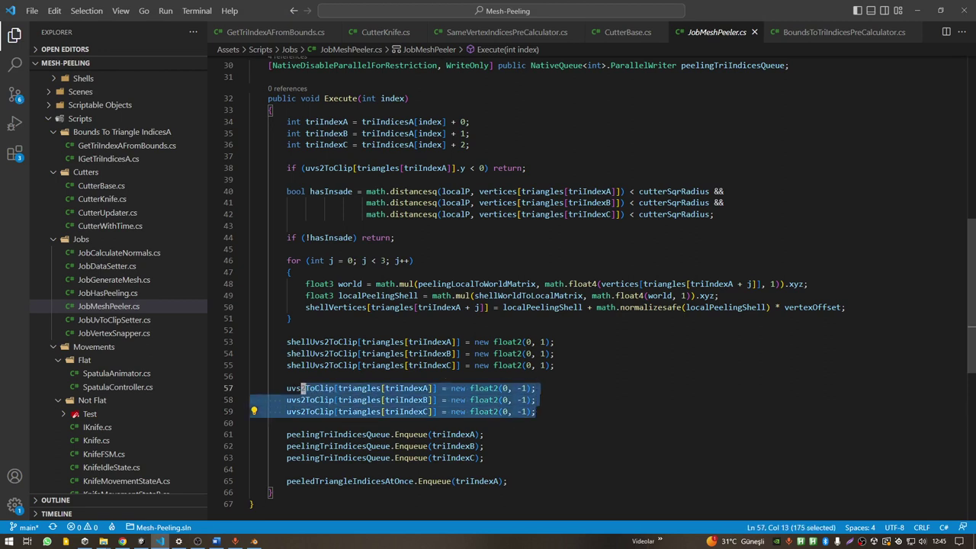
scroll(555, 388, "down", 2)
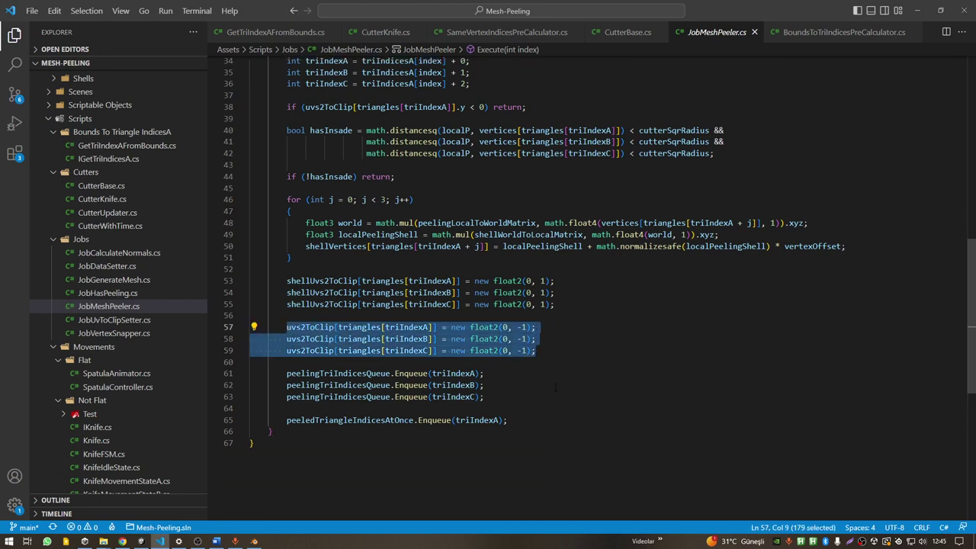
double_click(337, 373)
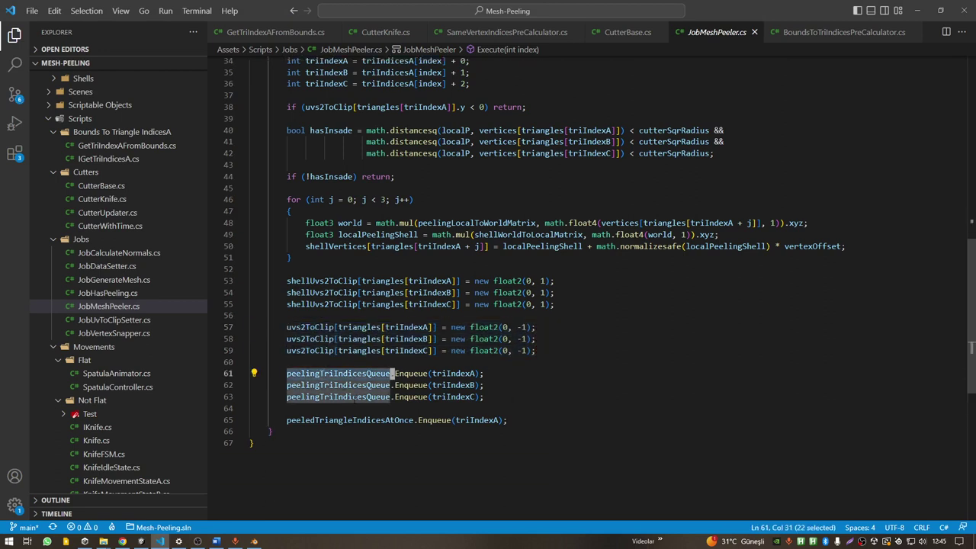
left_click(337, 373)
double_click(337, 373)
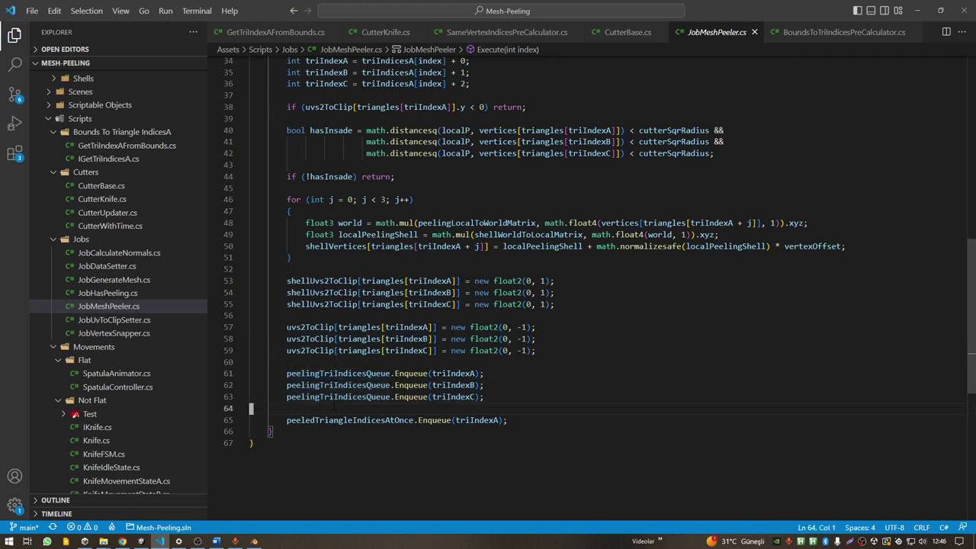
left_click(250, 408)
left_click_drag(283, 373, 499, 397)
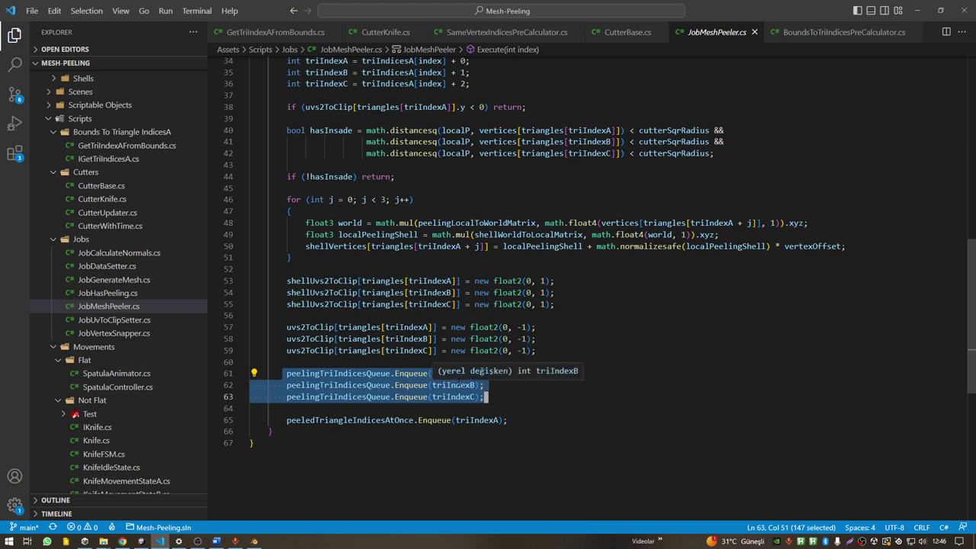
double_click(375, 422)
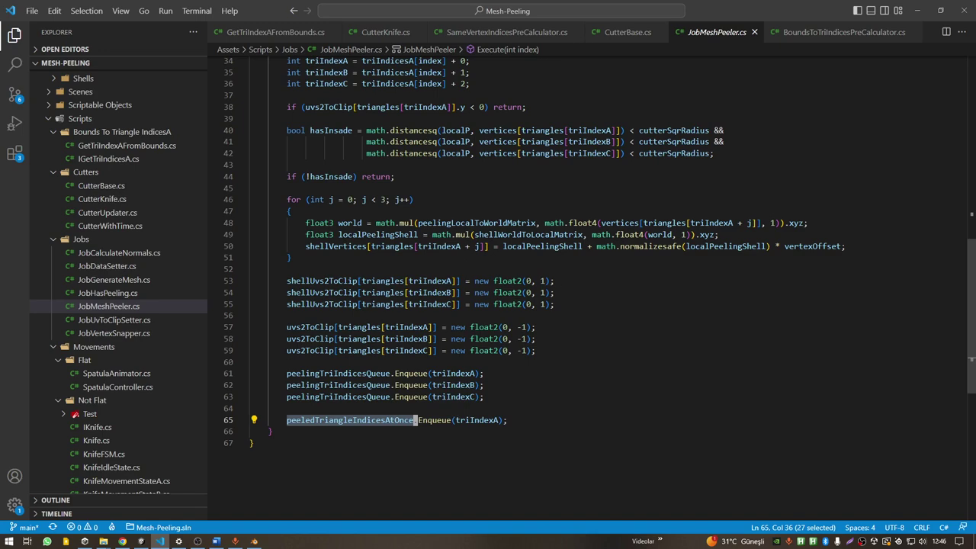
Step: Open PeelMesh in CutterBase.cs, highlight peeledTriIndicesCountInFrame, and return to CutterKnife.cs
key("alt+Left")
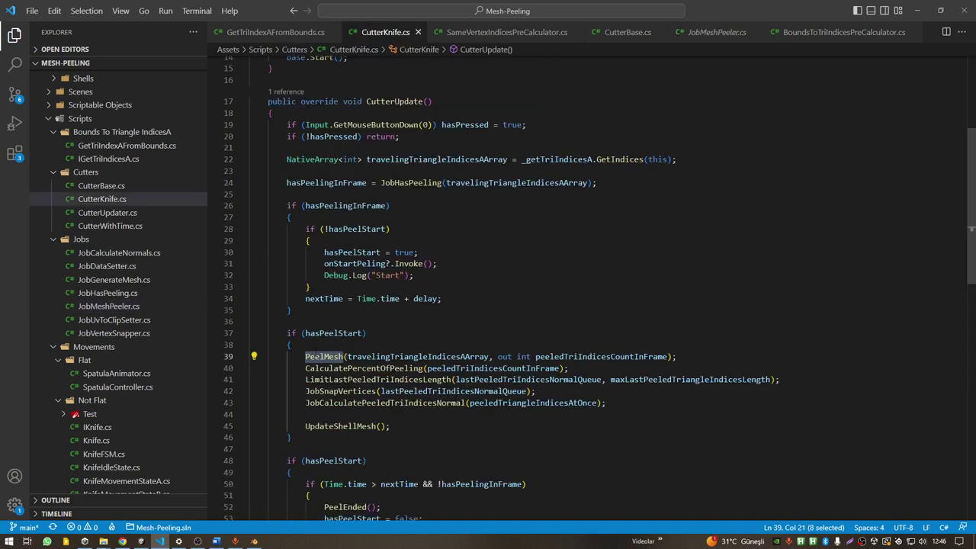
left_click(324, 356, "ctrl")
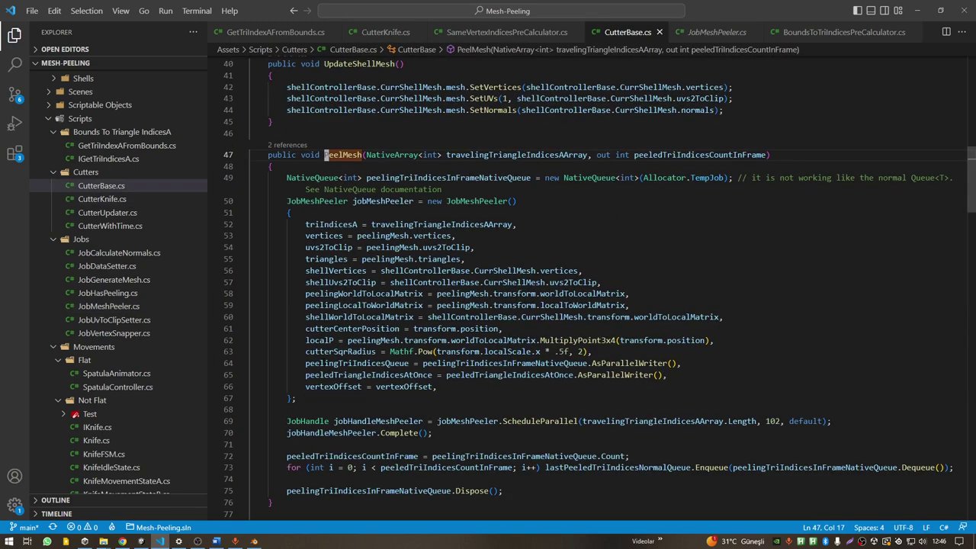
scroll(426, 386, "down", 2)
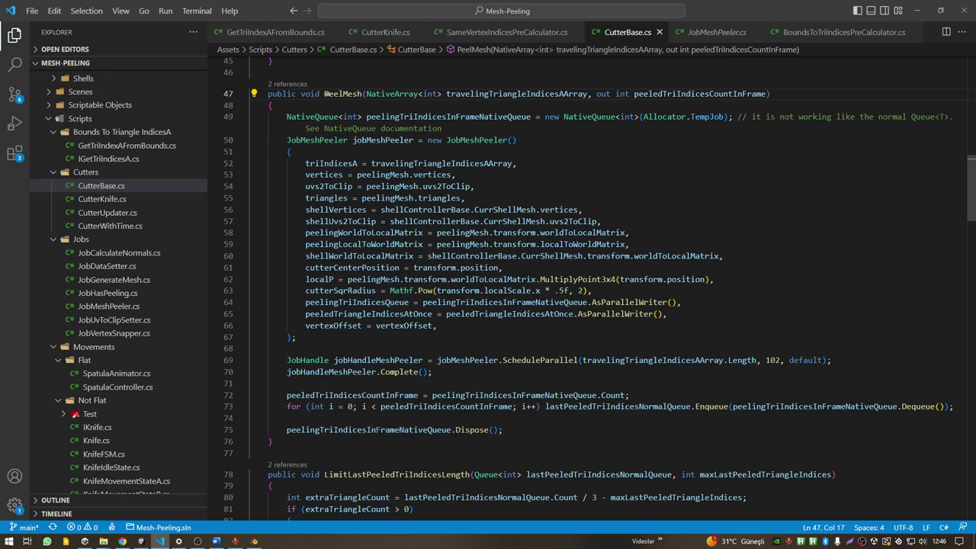
double_click(412, 395)
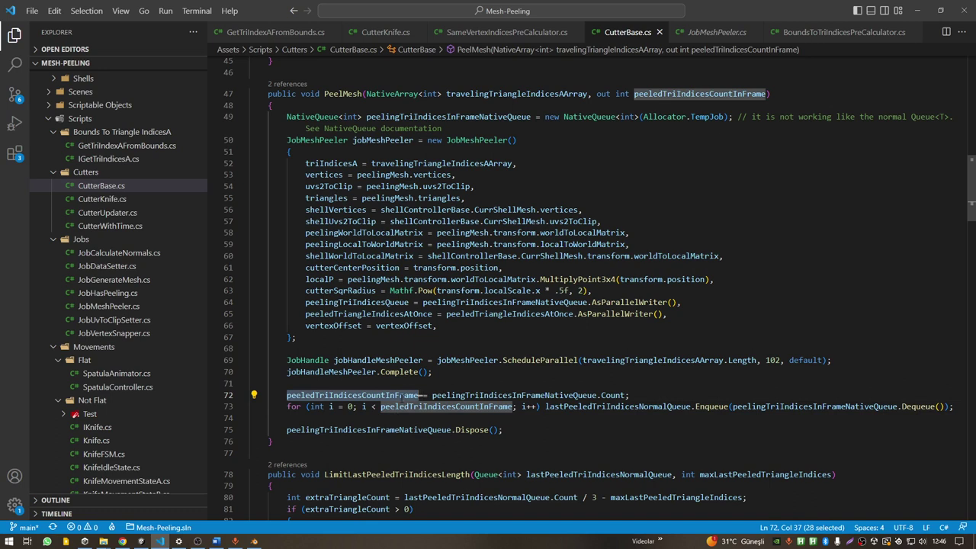
left_click(385, 34)
scroll(460, 254, "down", 1)
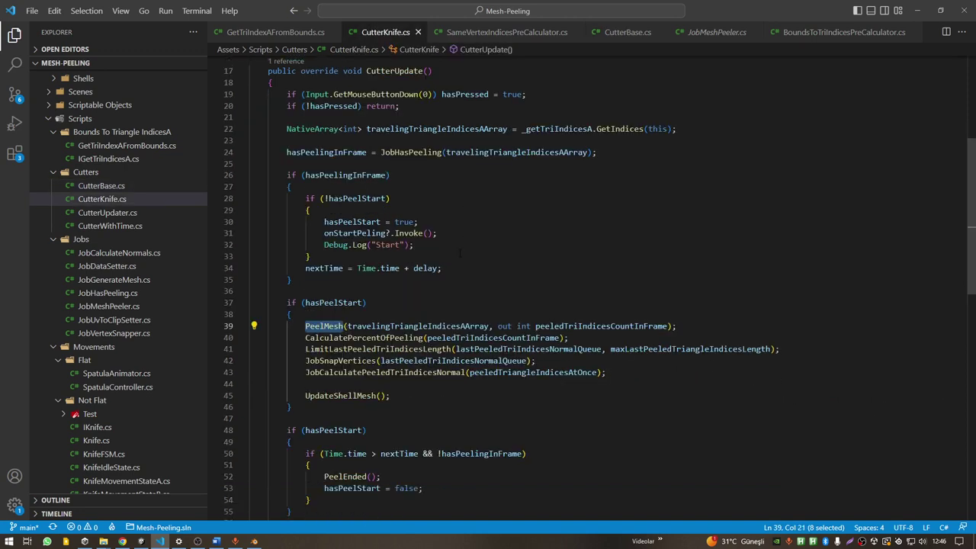
double_click(366, 337)
mouse_move(377, 348)
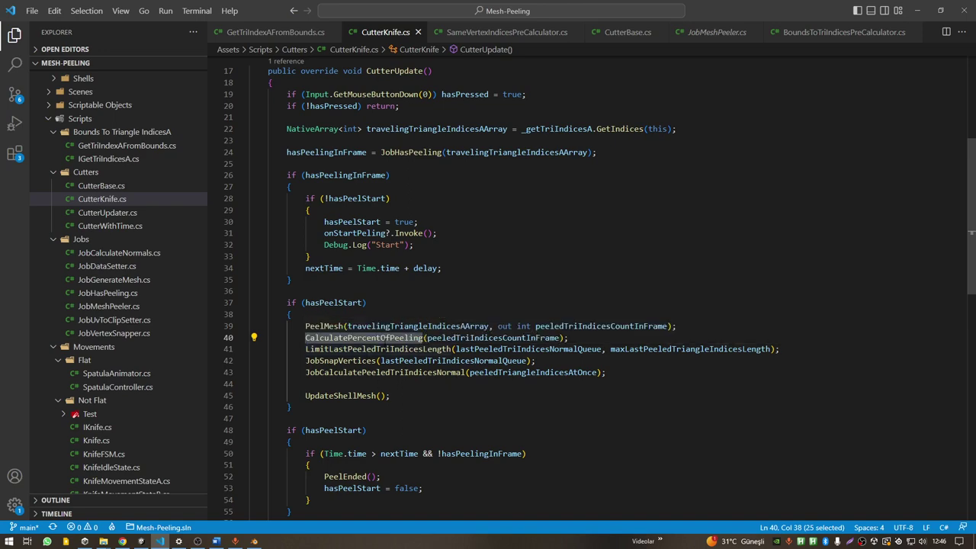
key("F12")
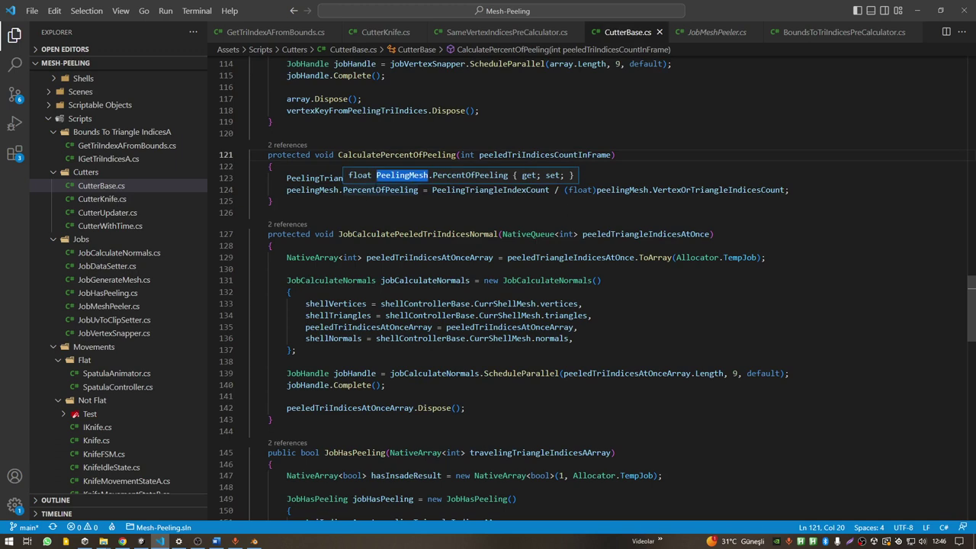
double_click(404, 178)
scroll(594, 286, "up", 2)
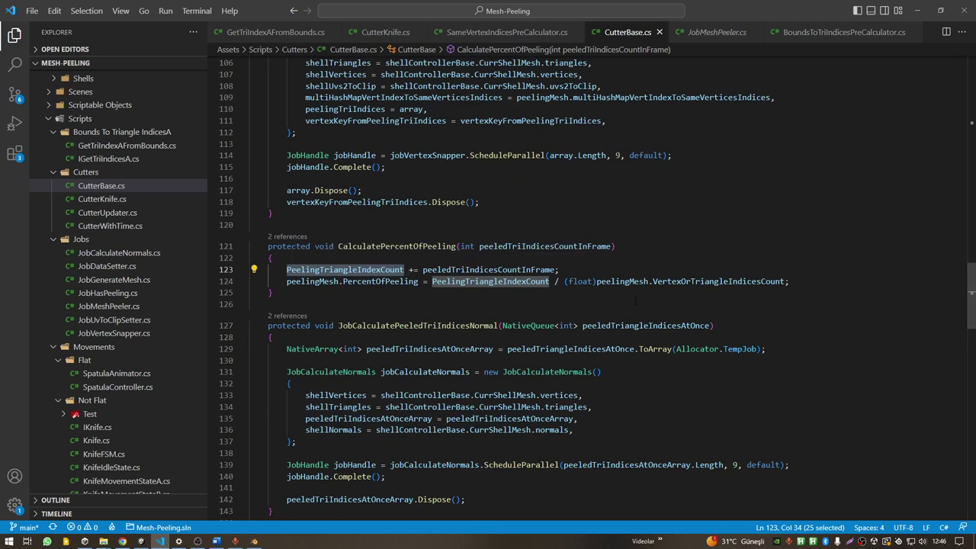
left_click_drag(596, 281, 788, 281)
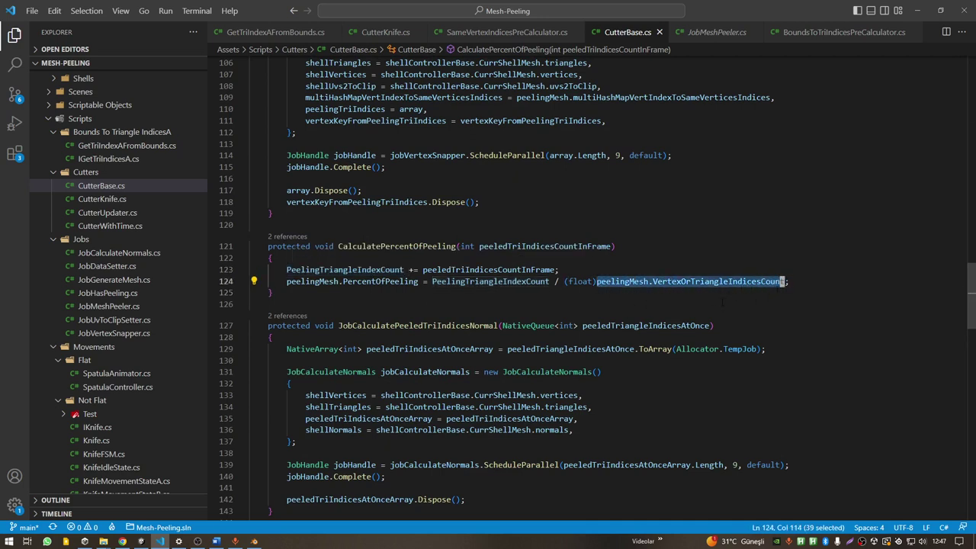
left_click(788, 292)
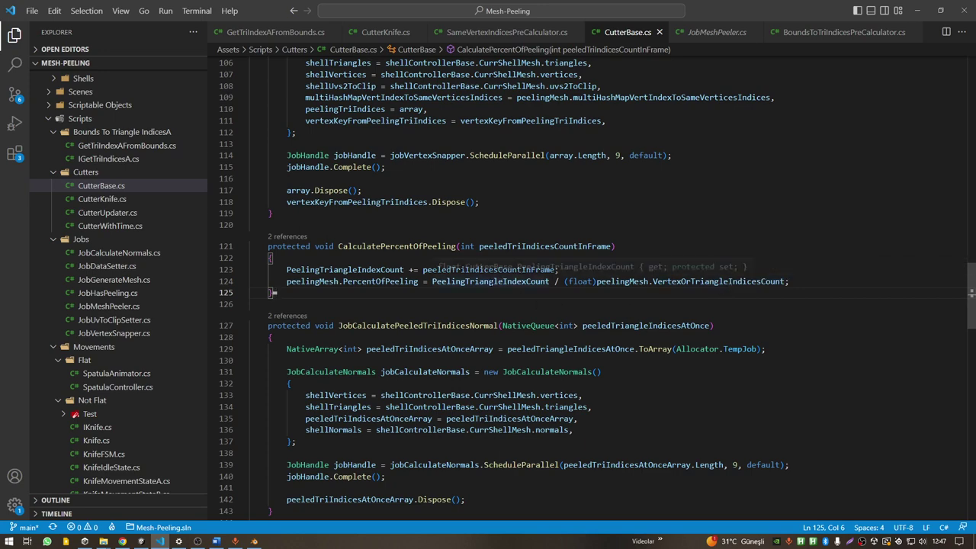
key("alt+Left")
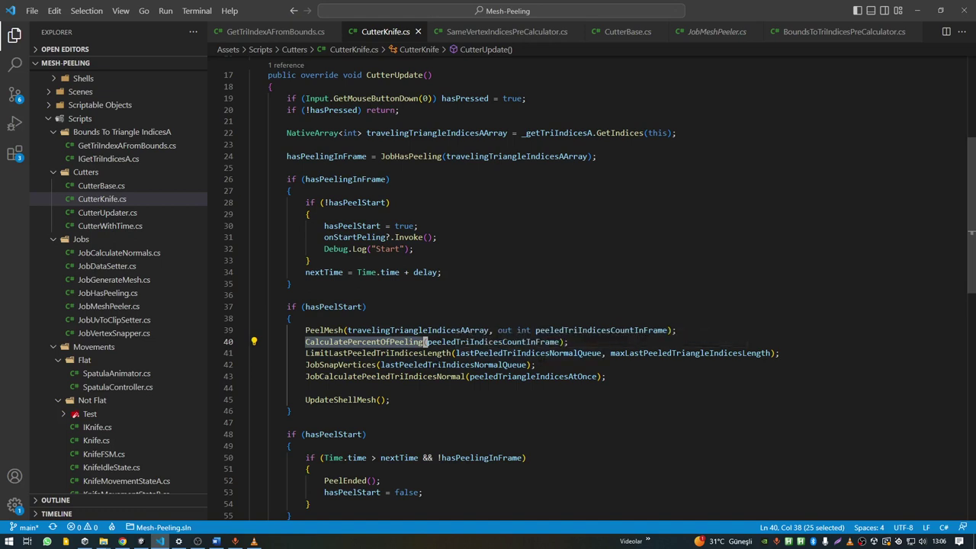
Step: Jump to LimitLastPeeledTriIndicesLength and highlight its peeling and last-peeled triangle queues
double_click(381, 353)
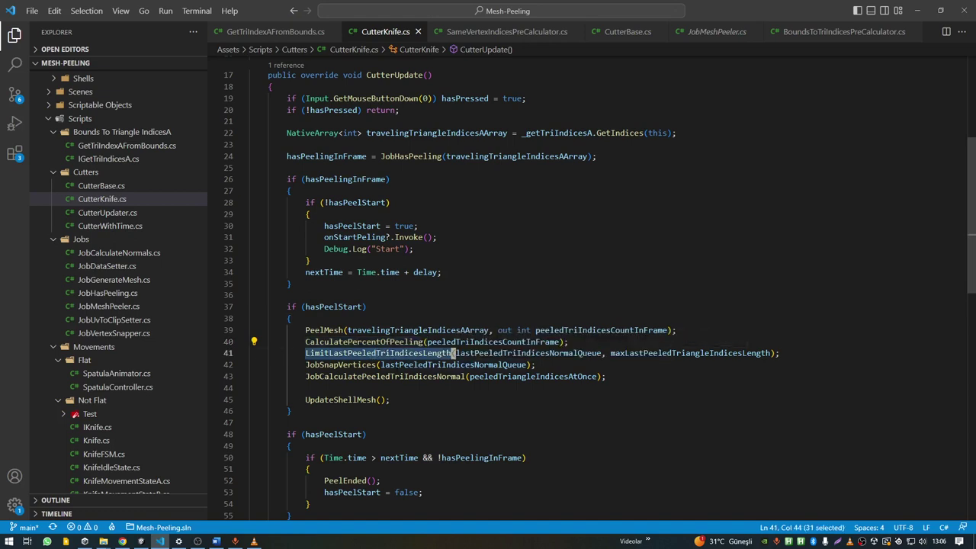
key("F12")
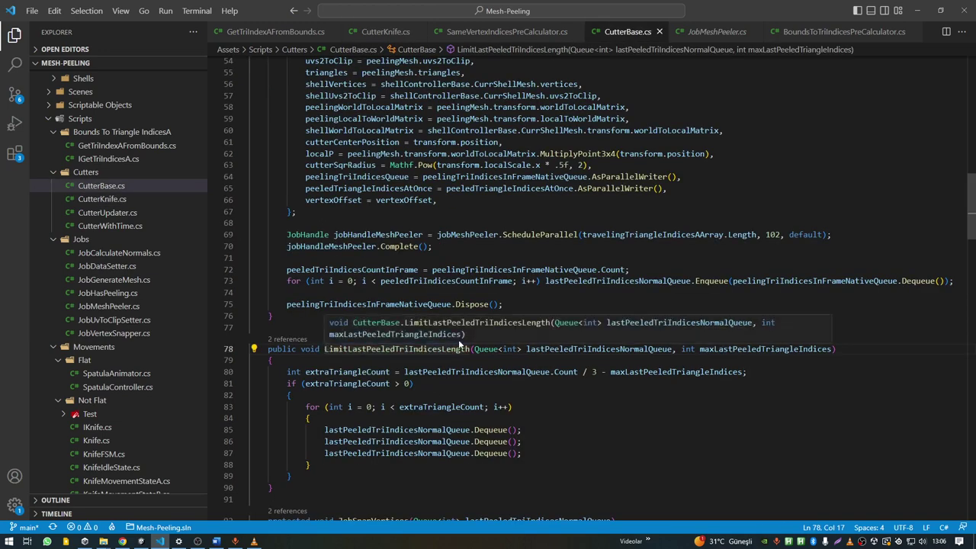
scroll(494, 269, "up", 4)
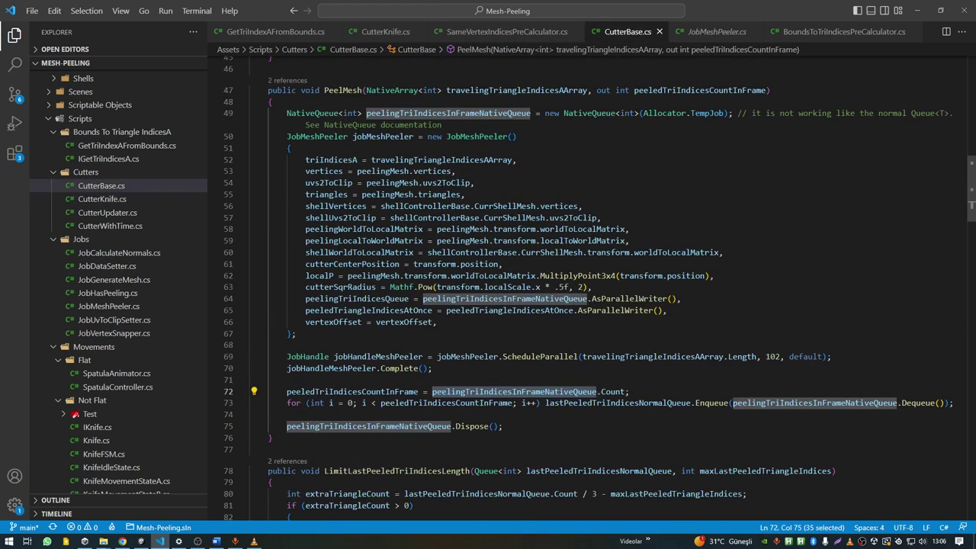
double_click(357, 97)
scroll(356, 97, "down", 2)
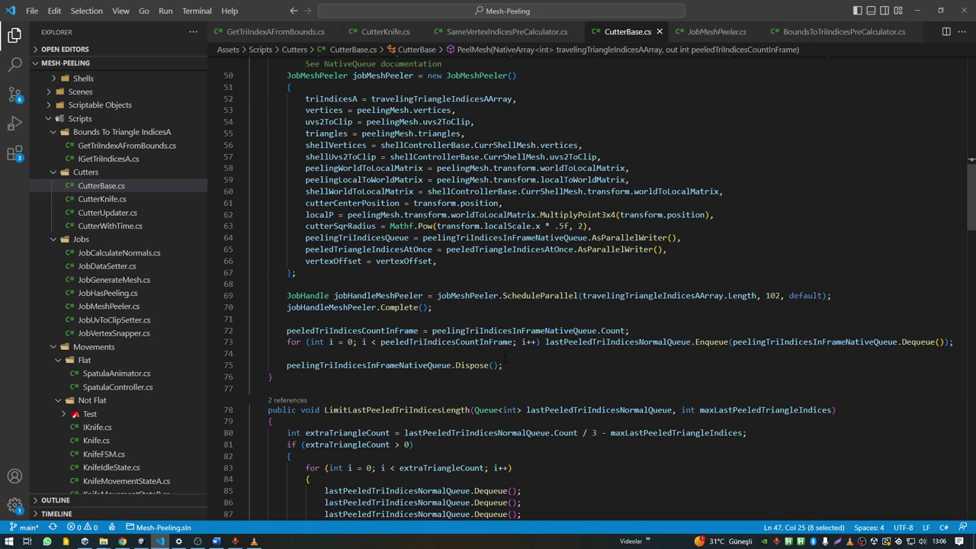
double_click(518, 330)
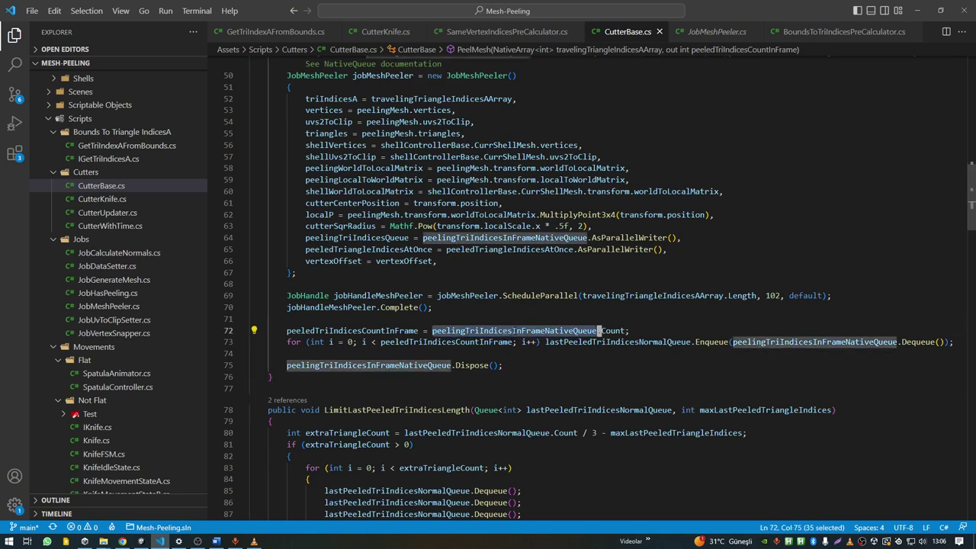
double_click(616, 342)
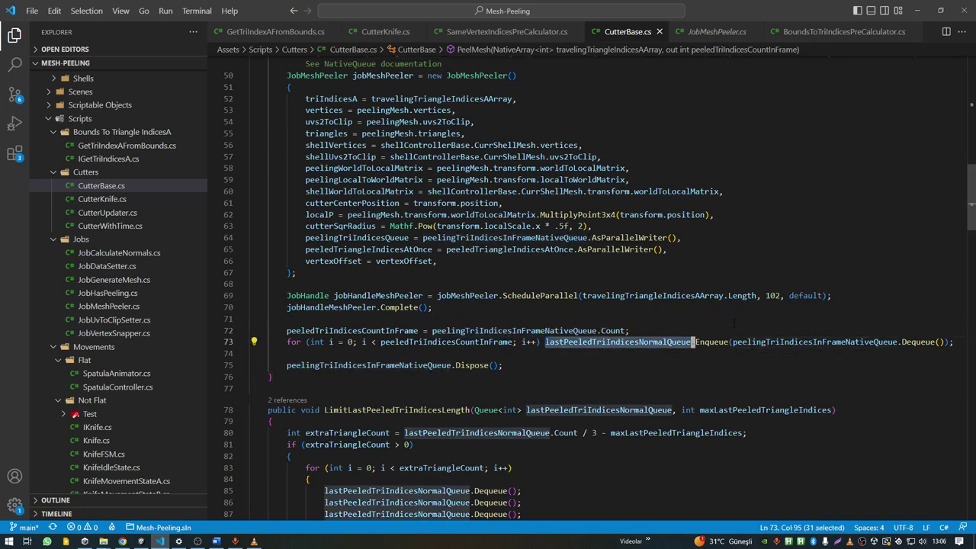
Step: Highlight maxLastPeeledTriangleIndices and confirm the cutter's limit of 140 in Unity's Inspector
scroll(895, 117, "up", 12)
scroll(898, 152, "down", 6)
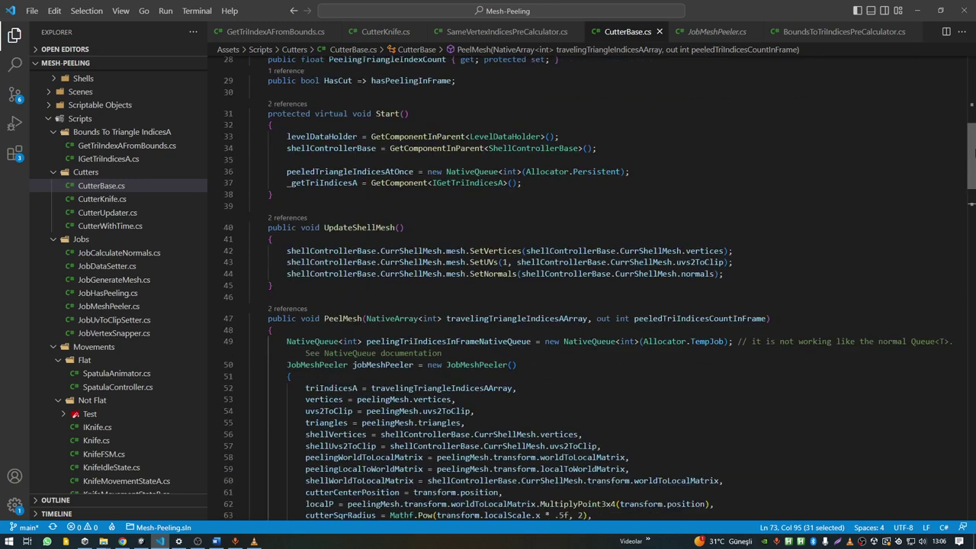
scroll(903, 198, "down", 7)
scroll(907, 227, "down", 2)
left_click(659, 320)
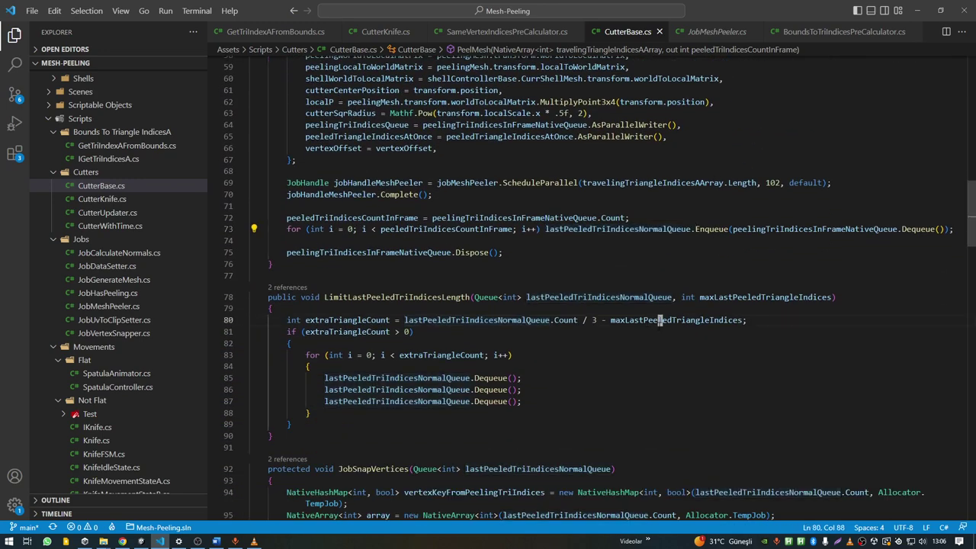
key("Up")
double_click(766, 297)
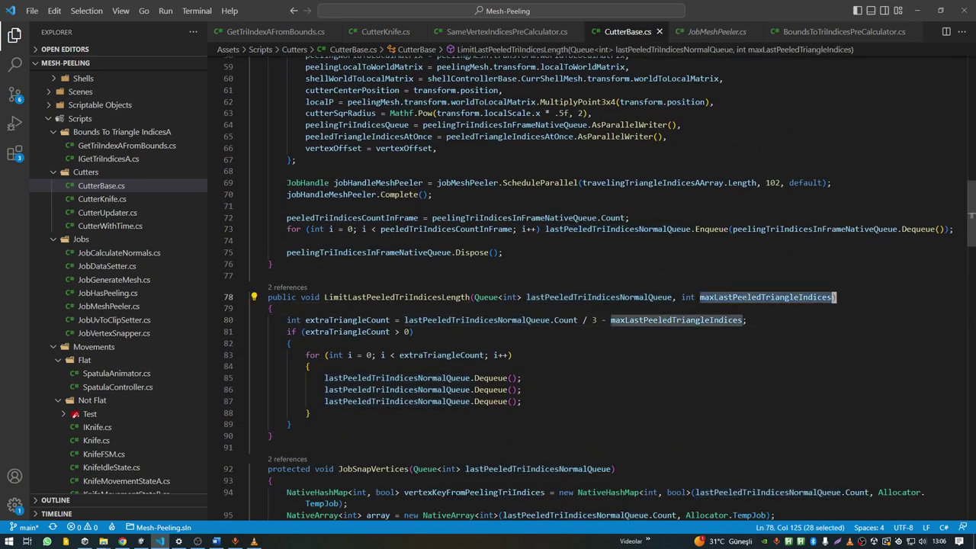
key("alt+Tab")
left_click(864, 238)
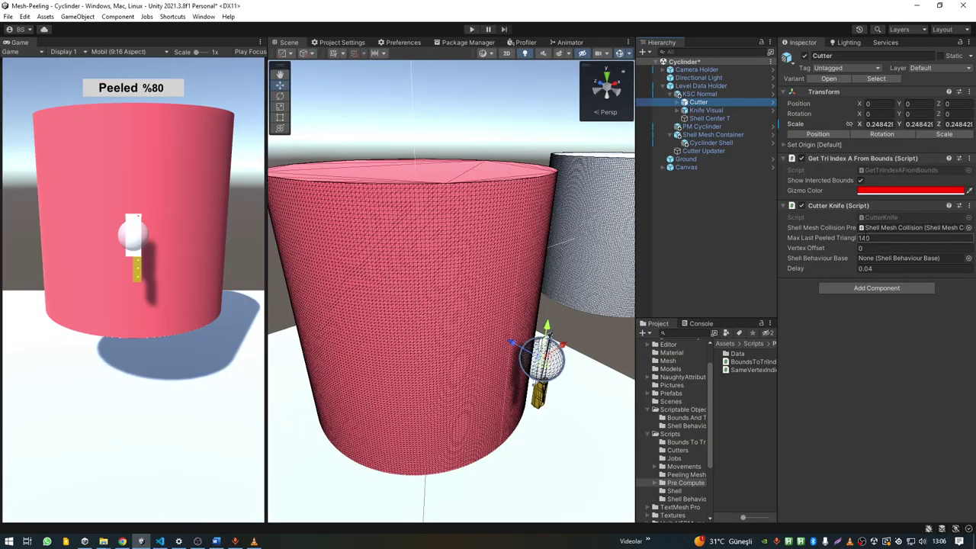
key("alt+Tab")
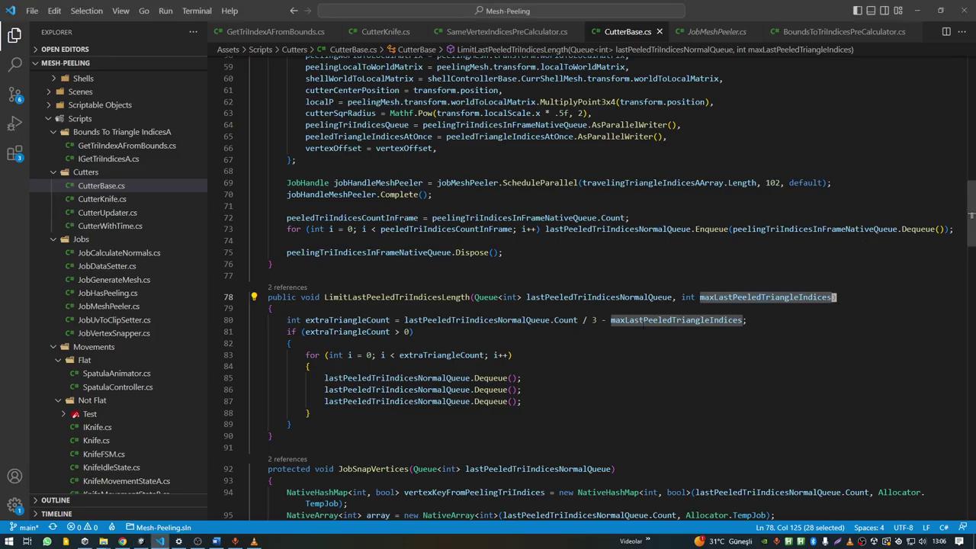
Step: Mark the Dequeue calls on lines 85–87
left_click(543, 391)
left_click_drag(524, 402, 316, 379)
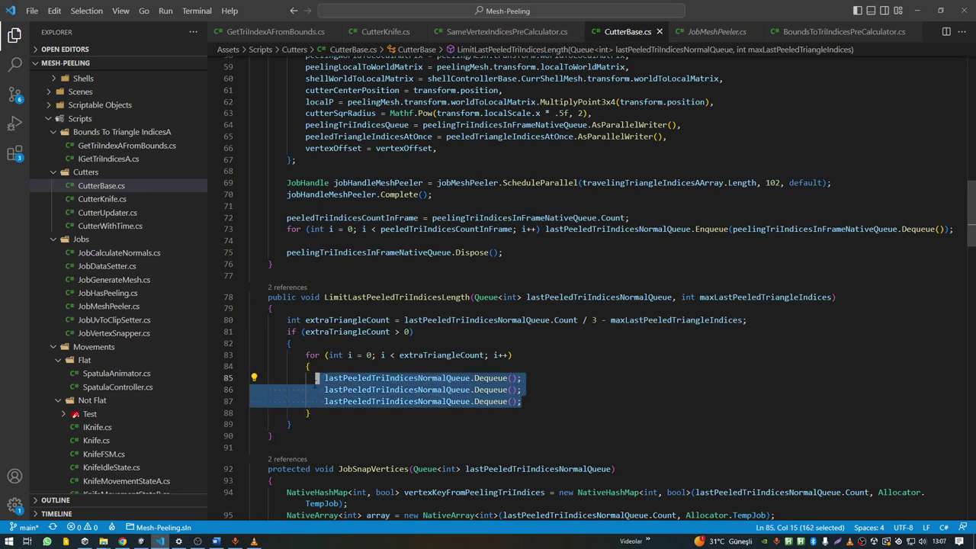
left_click_drag(523, 401, 292, 390)
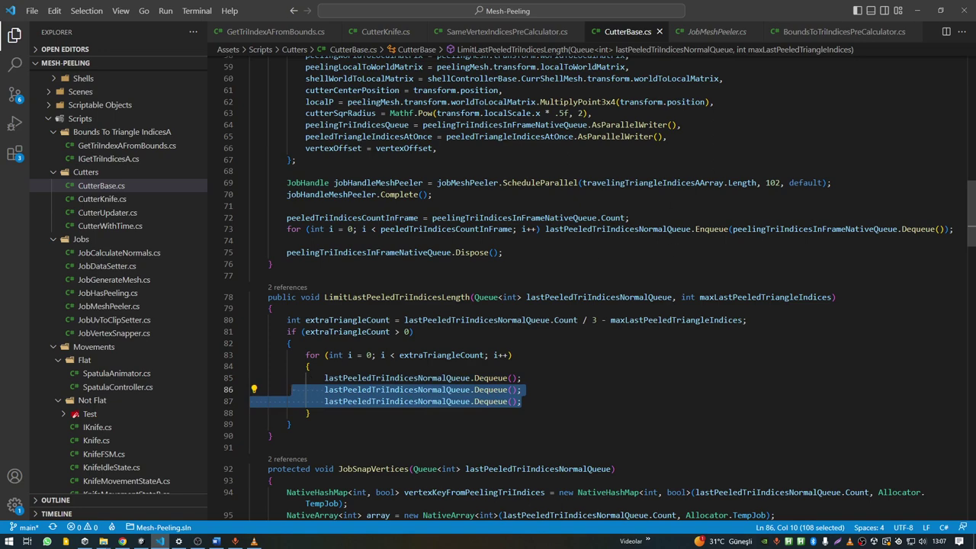
Step: Comment out the JobSnapVertices call in CutterKnife.cs, save, and let Unity recompile
key("alt+Left")
left_click(343, 364)
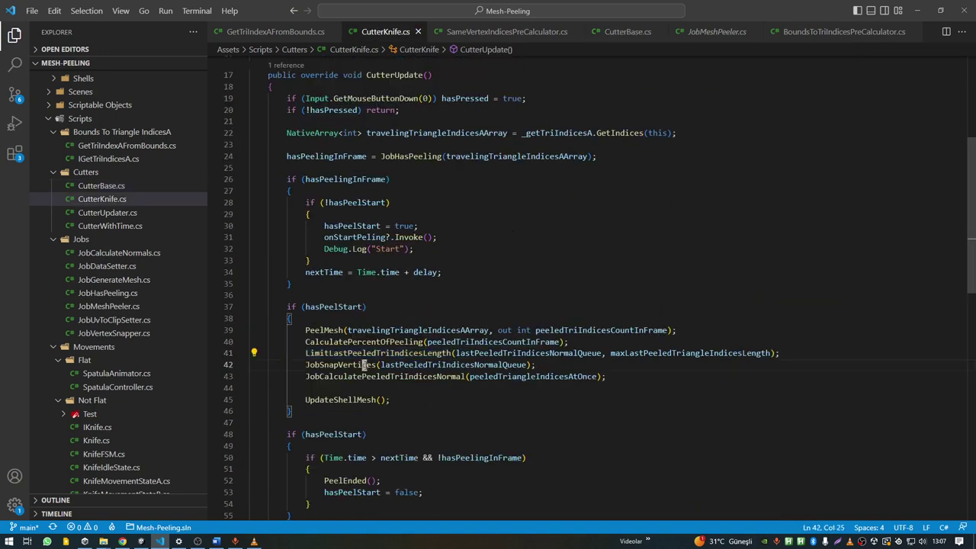
key("ctrl+slash")
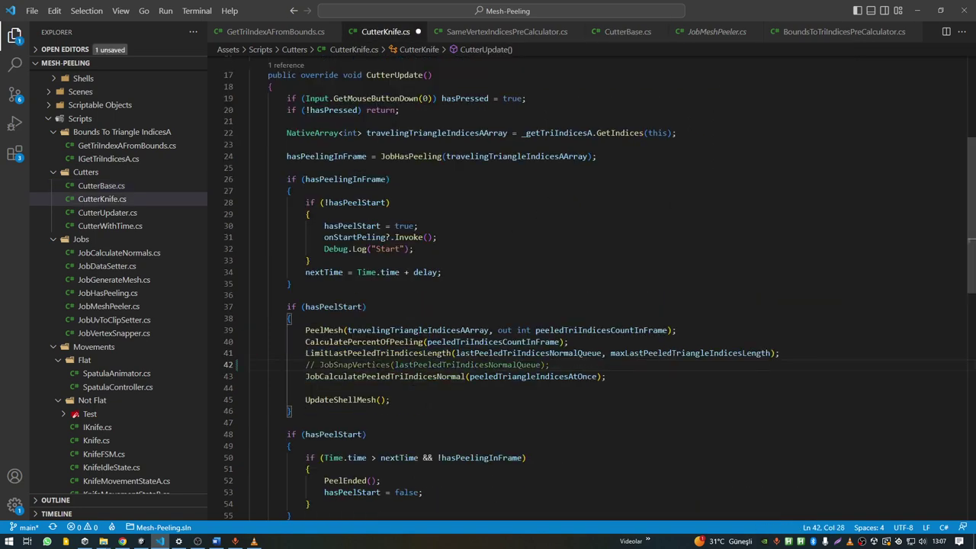
key("ctrl+s")
key("alt+Tab")
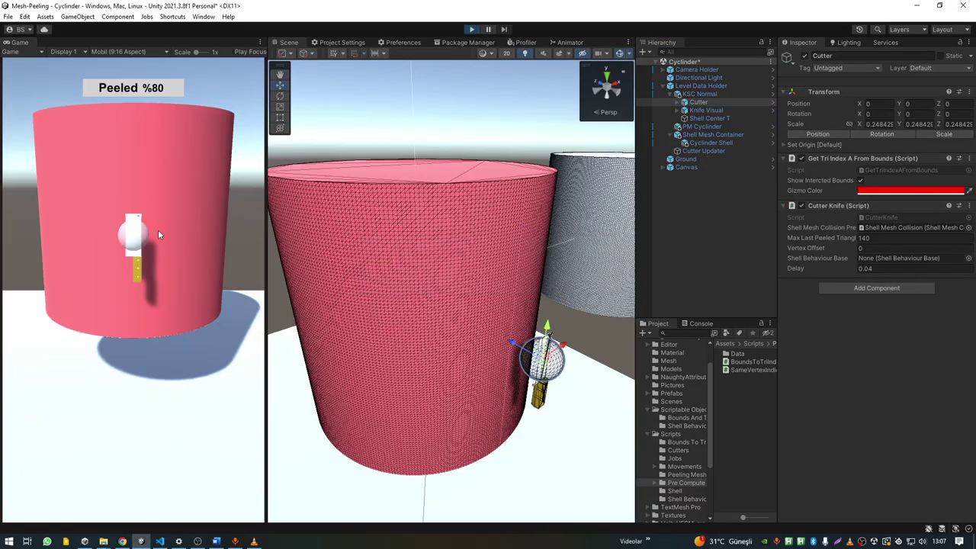
Step: Peel more strips off the cylinder and orbit the Scene view around the peel
left_click_drag(158, 235, 117, 250)
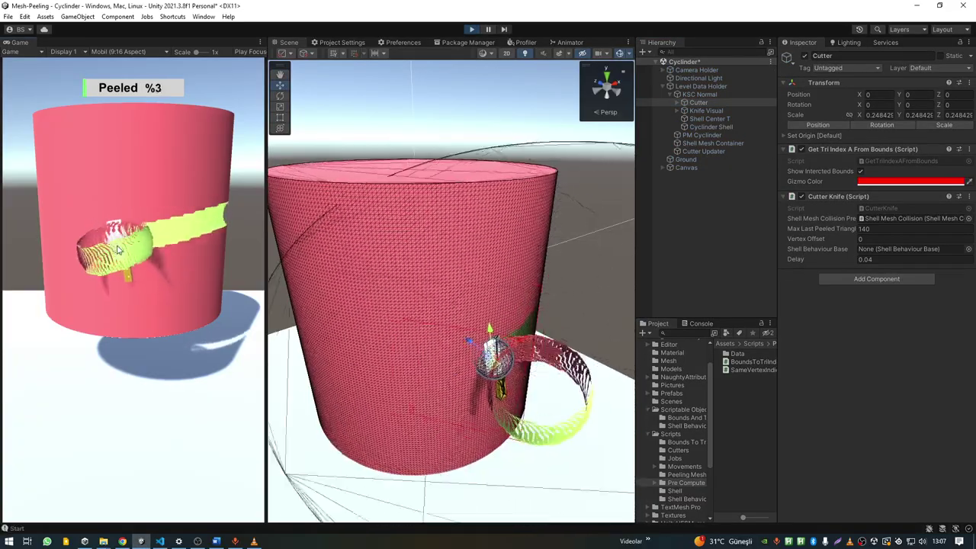
mouse_move(533, 305)
right_mouse_down()
mouse_move(582, 322)
mouse_move(410, 269)
mouse_move(452, 240)
mouse_move(434, 232)
right_mouse_up()
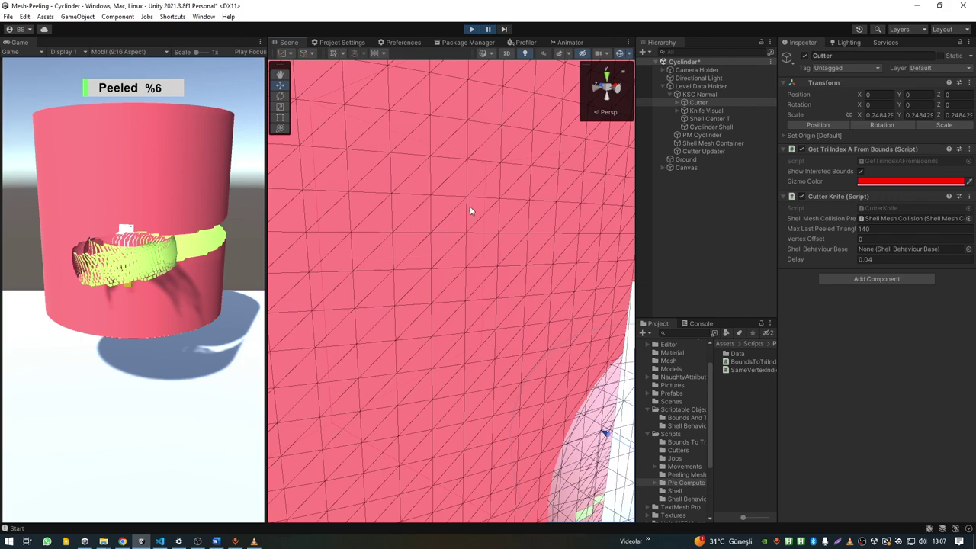
mouse_move(453, 203)
right_mouse_down()
mouse_move(439, 241)
mouse_move(455, 251)
right_mouse_up()
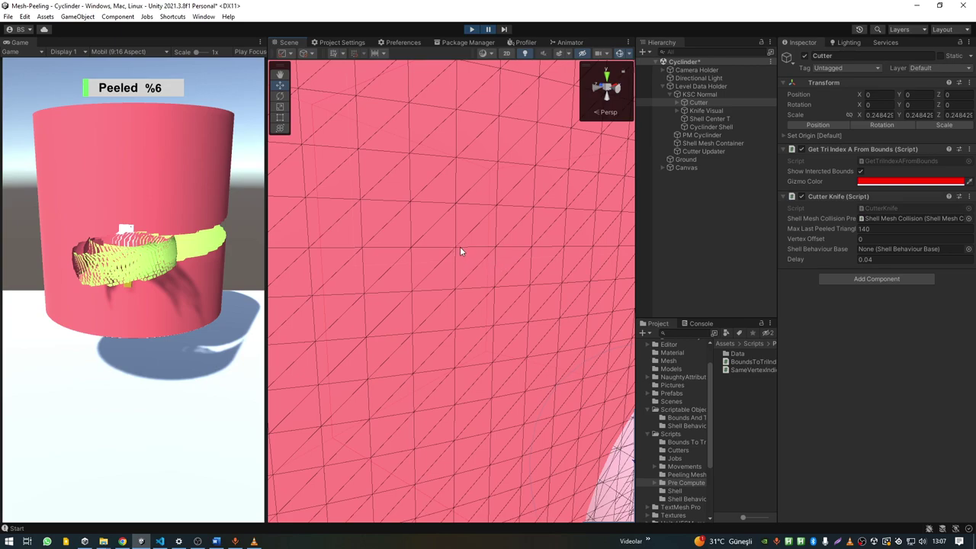
right_click_drag(460, 246, 463, 256)
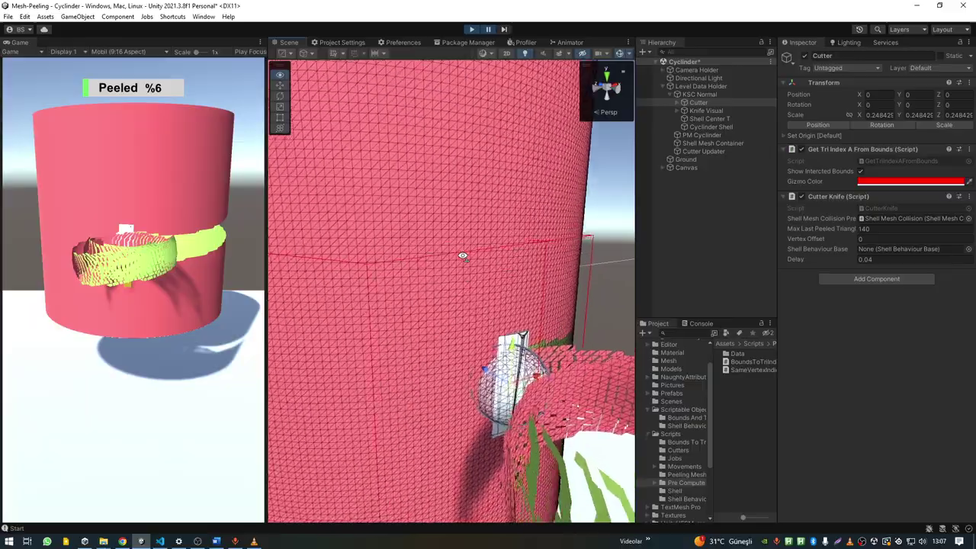
right_click_drag(463, 256, 458, 257)
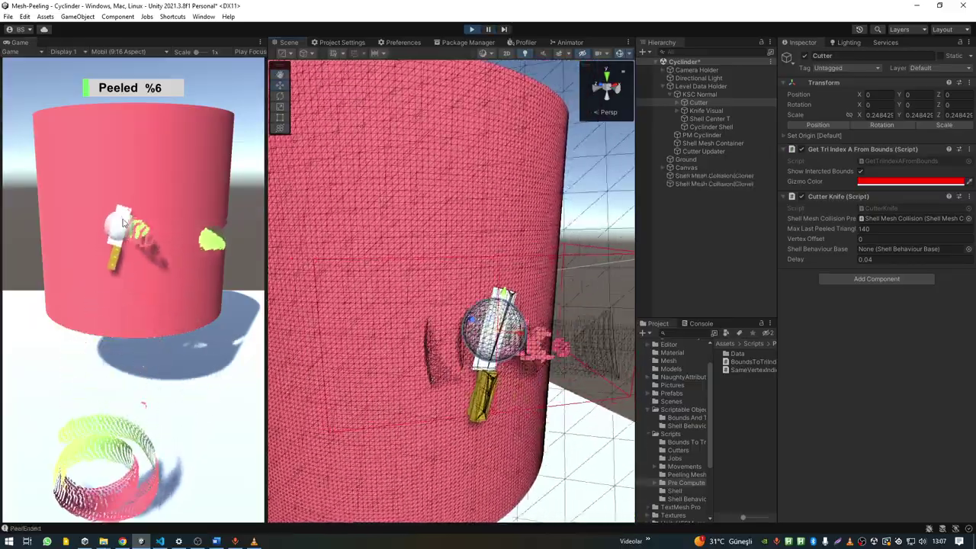
mouse_move(140, 244)
left_mouse_down()
mouse_move(120, 231)
mouse_move(134, 204)
left_mouse_up()
mouse_move(526, 312)
right_mouse_down()
mouse_move(550, 321)
mouse_move(534, 304)
right_mouse_up()
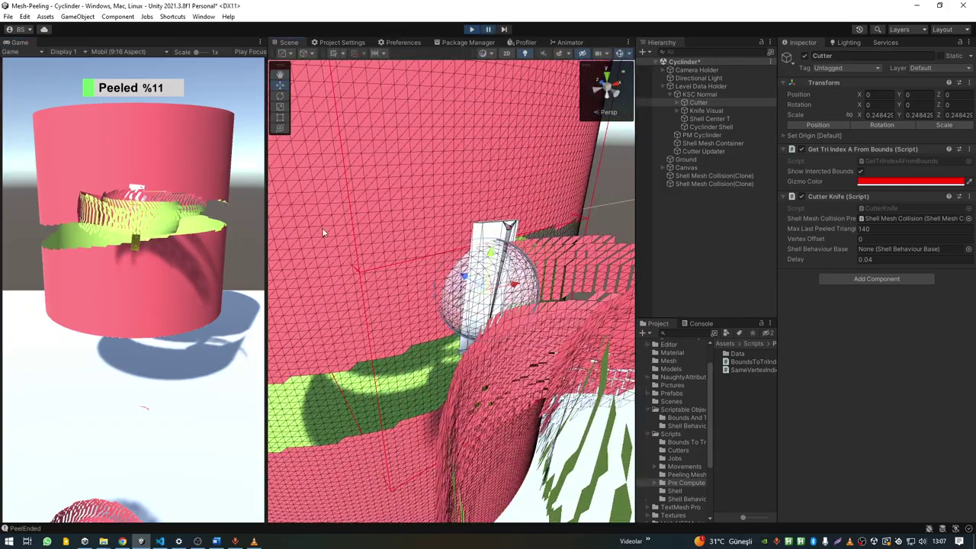
Step: Frame the cutter with F, orbit around the peeled ring, then stop play mode
key("f")
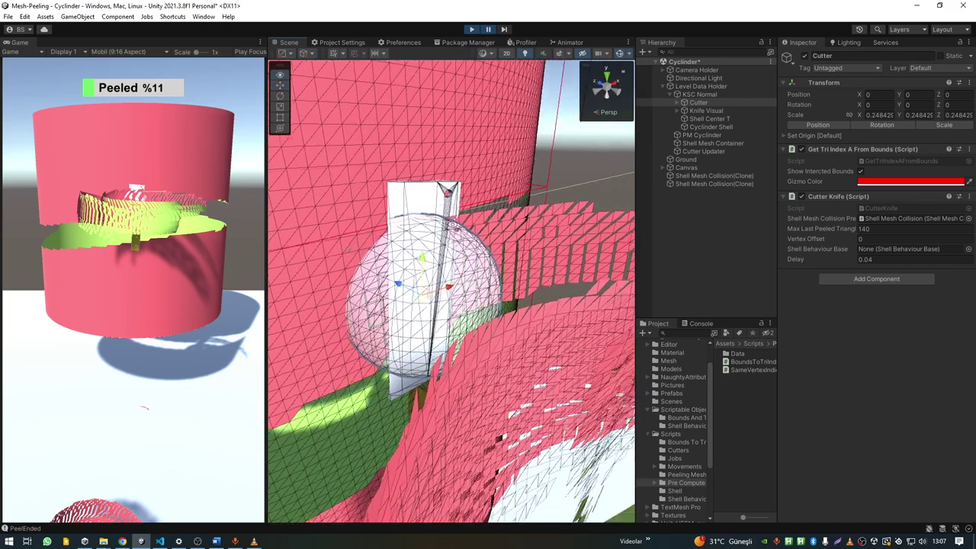
mouse_move(437, 225)
right_mouse_down()
mouse_move(509, 279)
mouse_move(311, 264)
right_mouse_up()
scroll(772, 286, "up", 5)
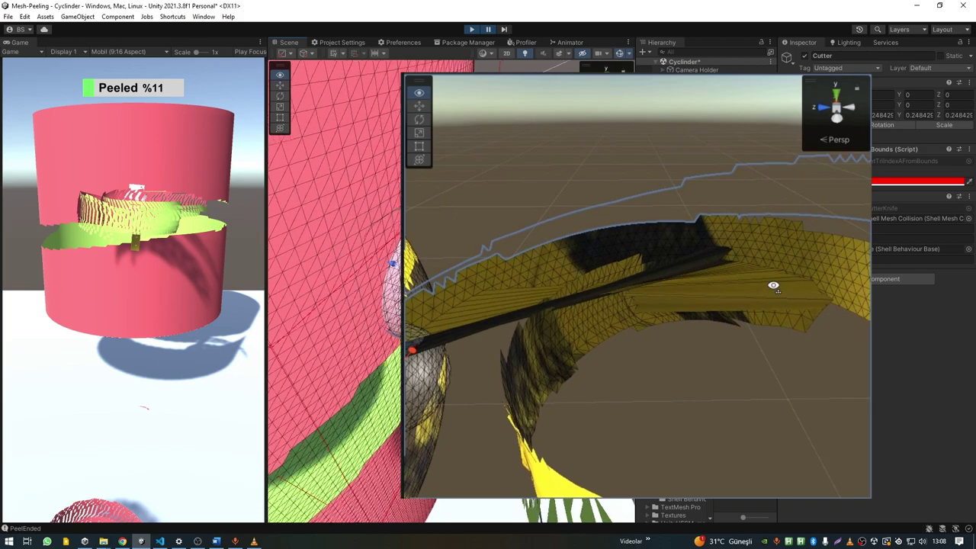
scroll(773, 285, "up", 5)
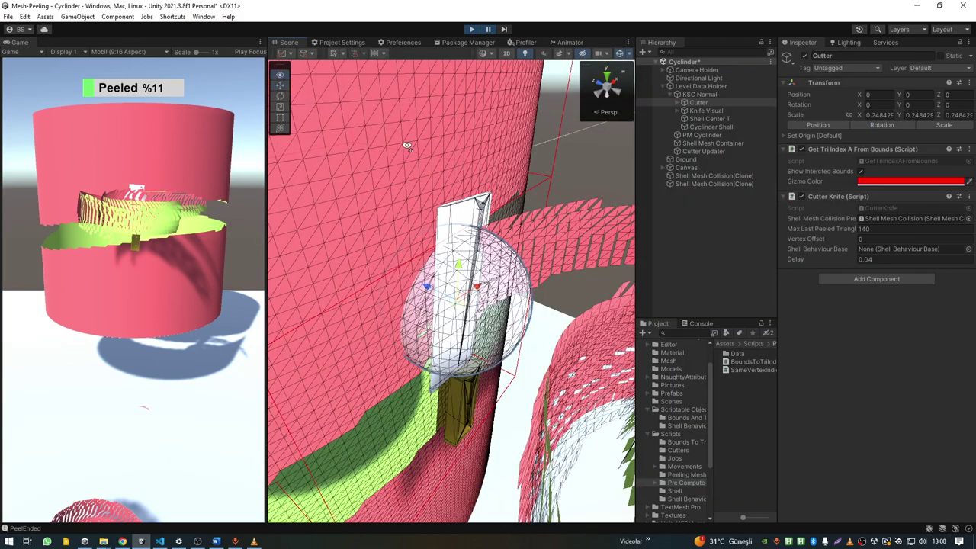
right_click_drag(406, 145, 371, 109)
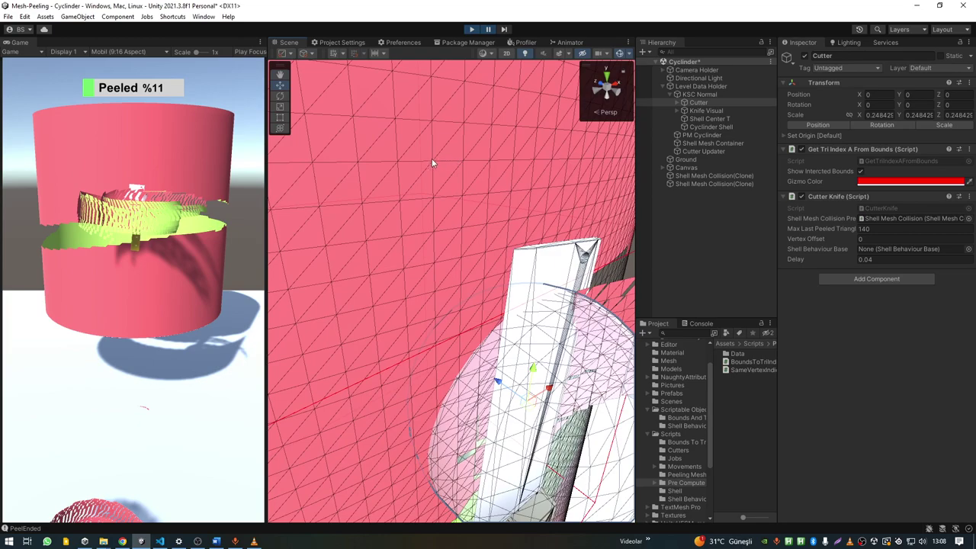
right_click_drag(432, 158, 418, 275)
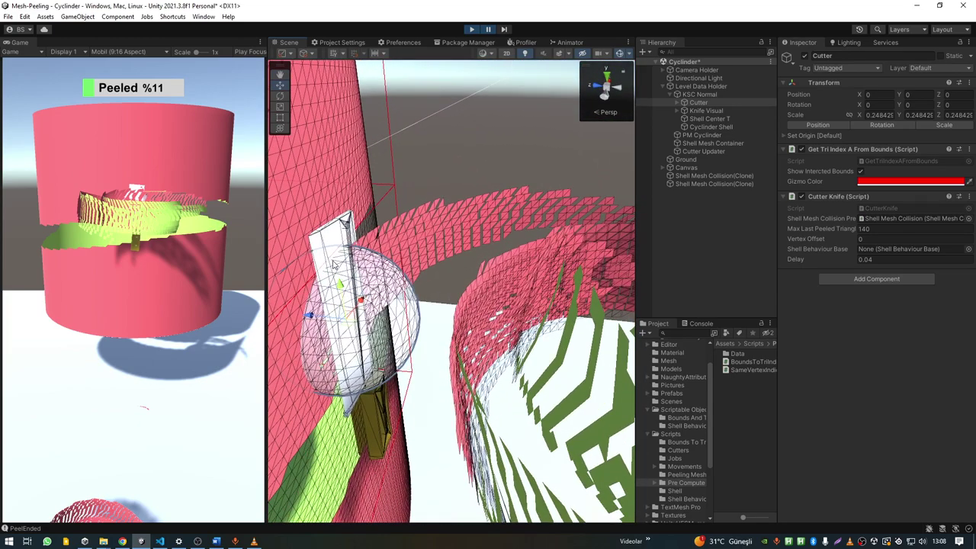
right_click_drag(506, 262, 458, 233)
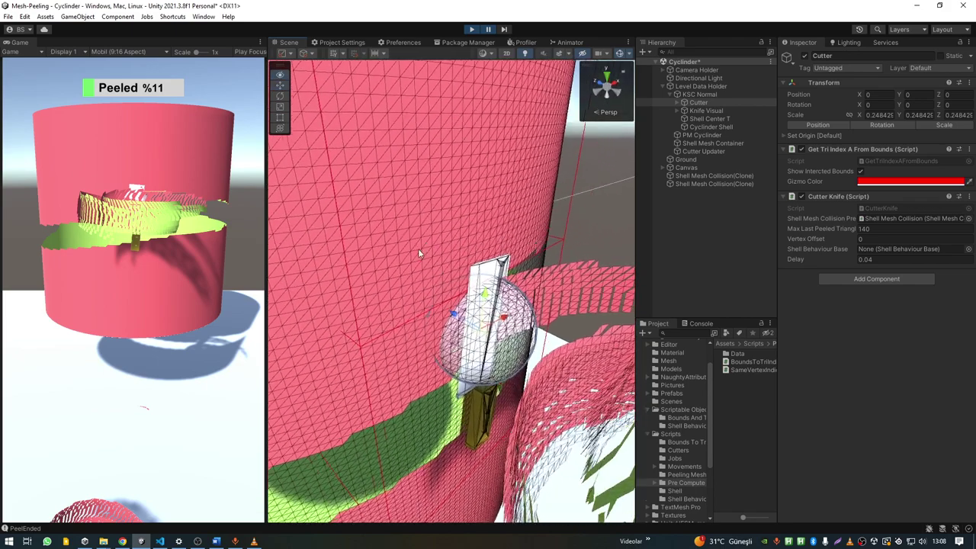
left_click(473, 29)
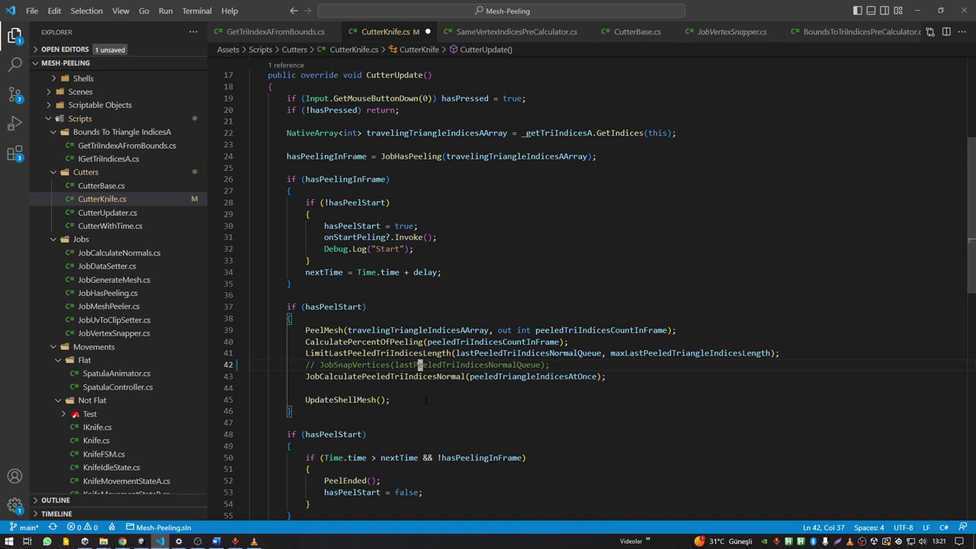
Step: Re-enable the JobSnapVertices call on line 42 and jump to its CutterBase.cs definition
key("ctrl+slash")
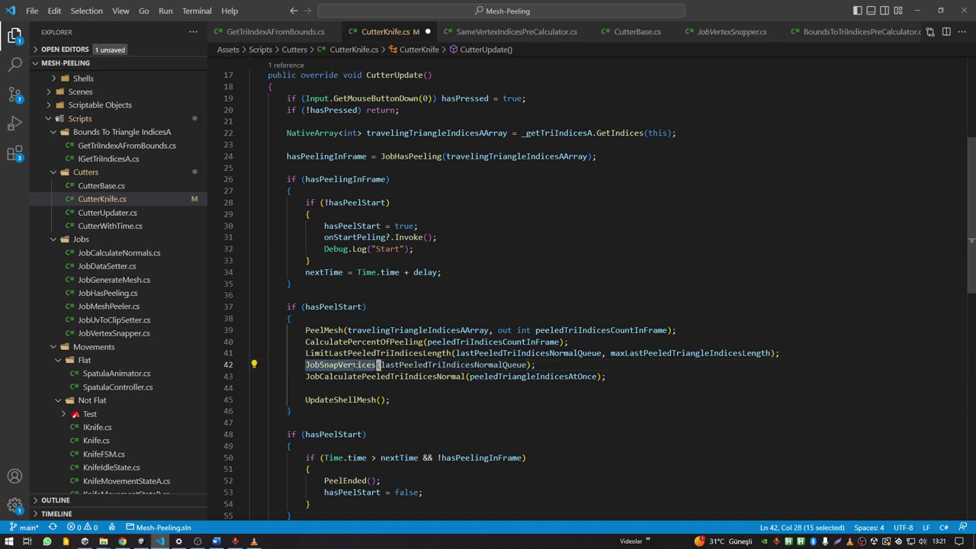
left_click(355, 364, "ctrl")
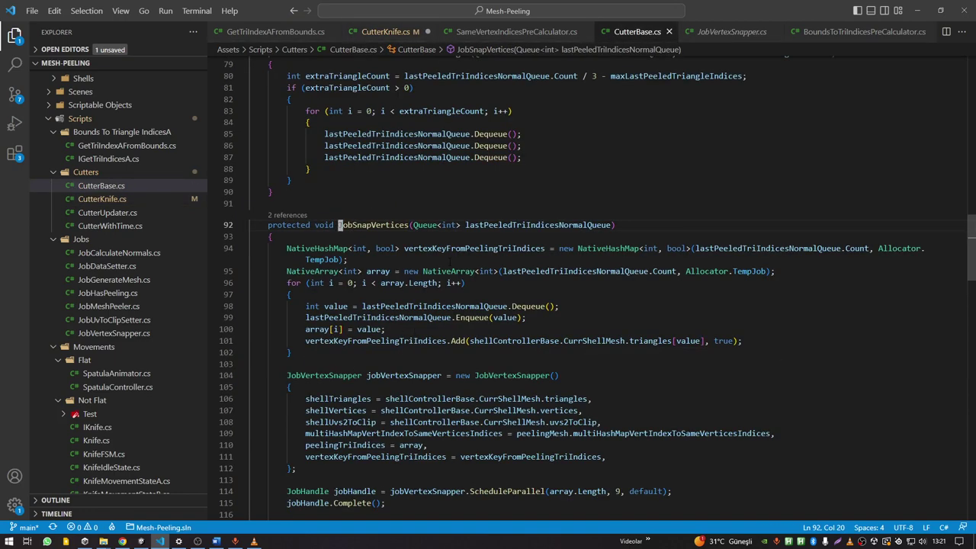
left_click(457, 247)
Step: Highlight NativeHashMap, int, bool and lastPeeledTriIndicesNormalQueue uses, and select the loop body on lines 98–101
double_click(347, 249)
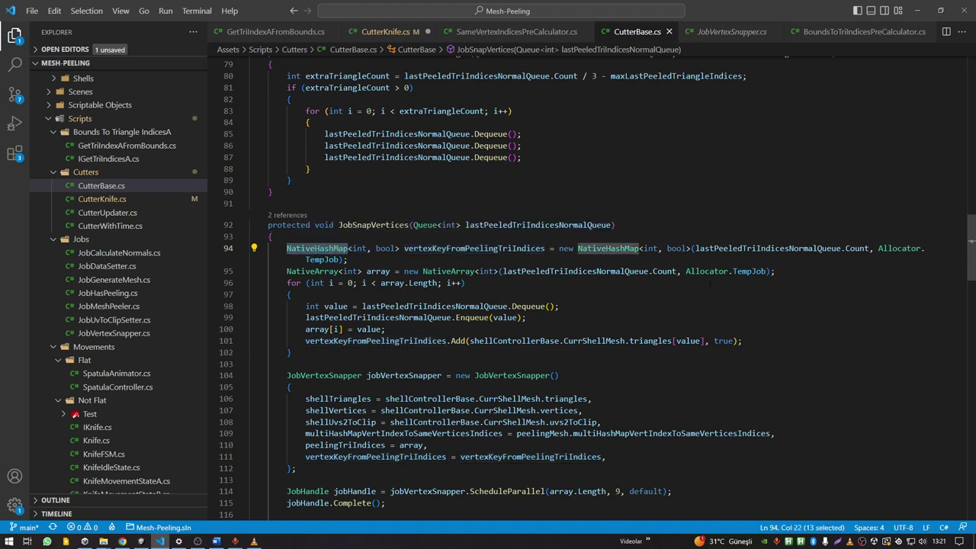
double_click(838, 248)
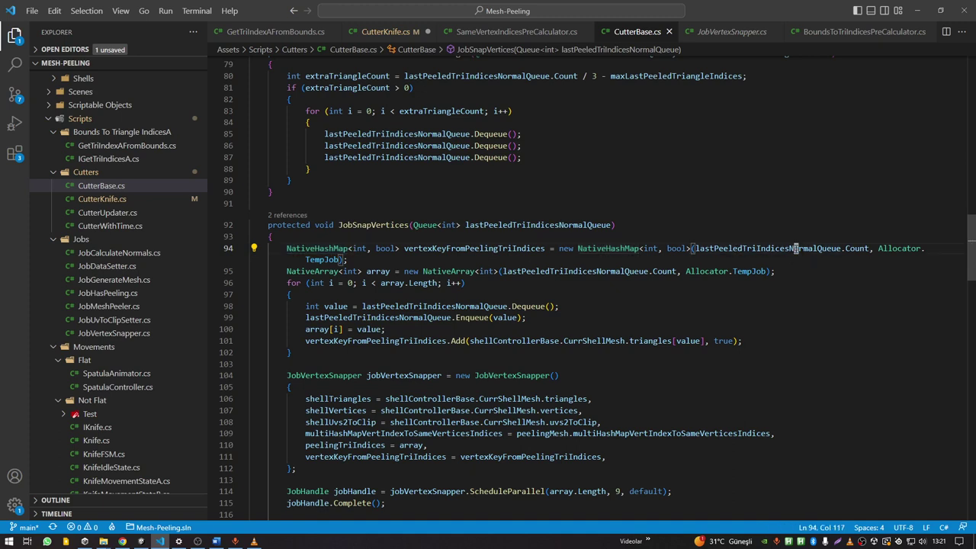
double_click(358, 248)
double_click(387, 248)
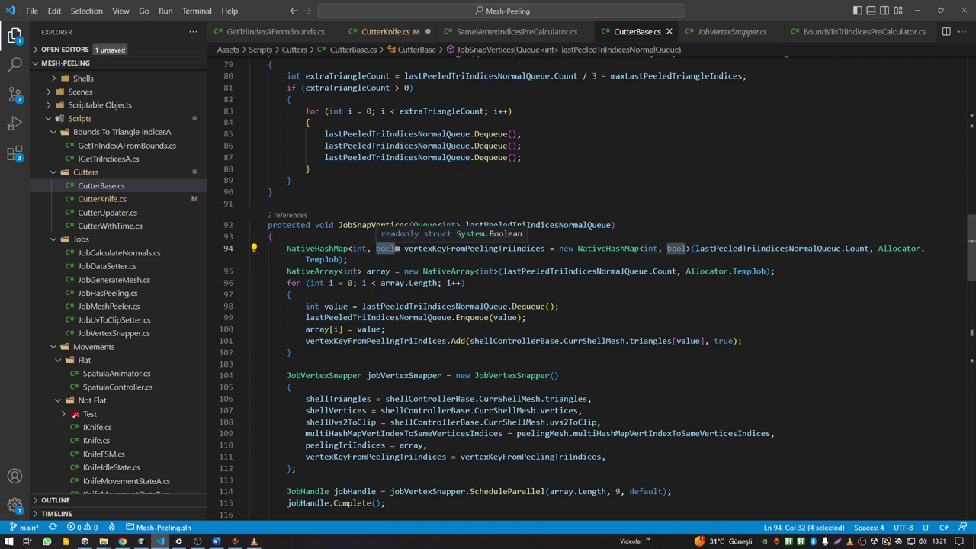
double_click(358, 248)
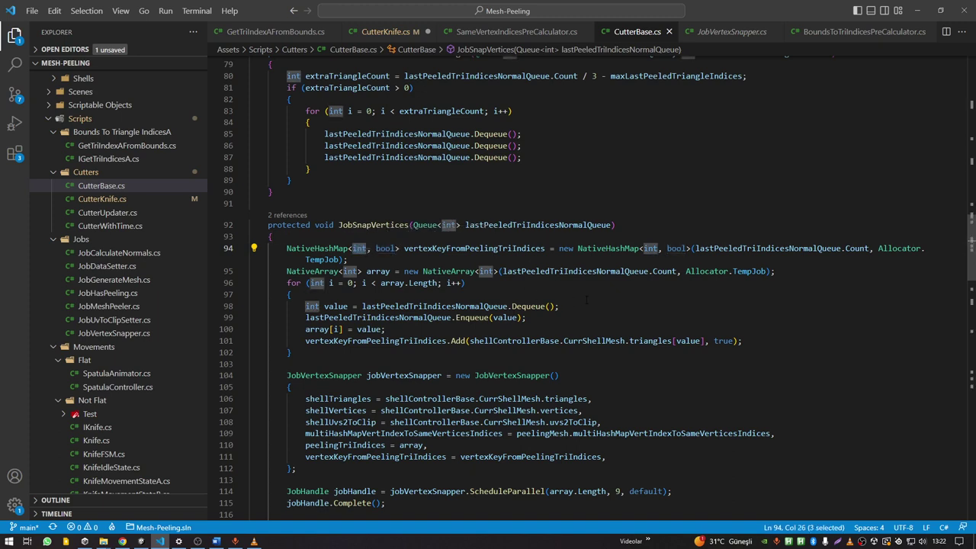
double_click(564, 271)
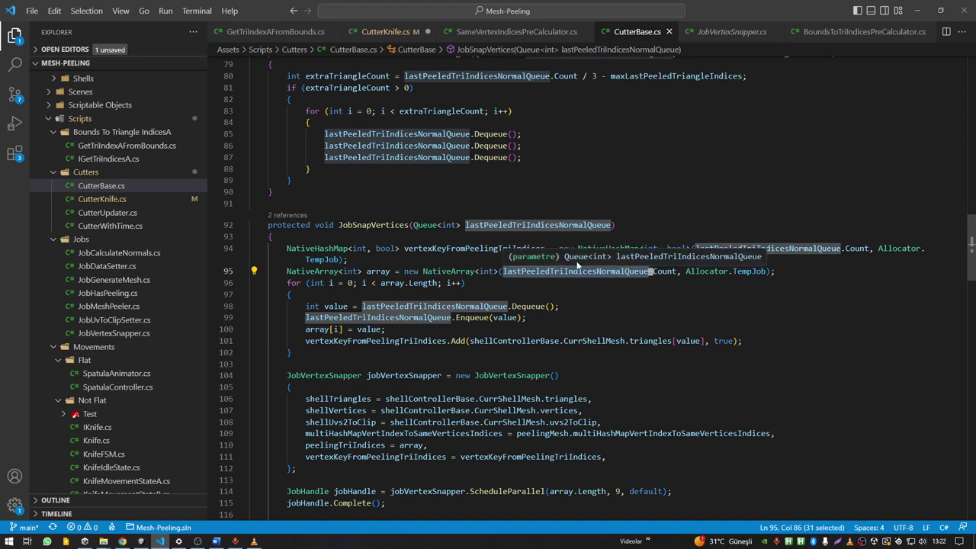
mouse_move(573, 271)
double_click(378, 271)
left_click_drag(252, 306, 381, 341)
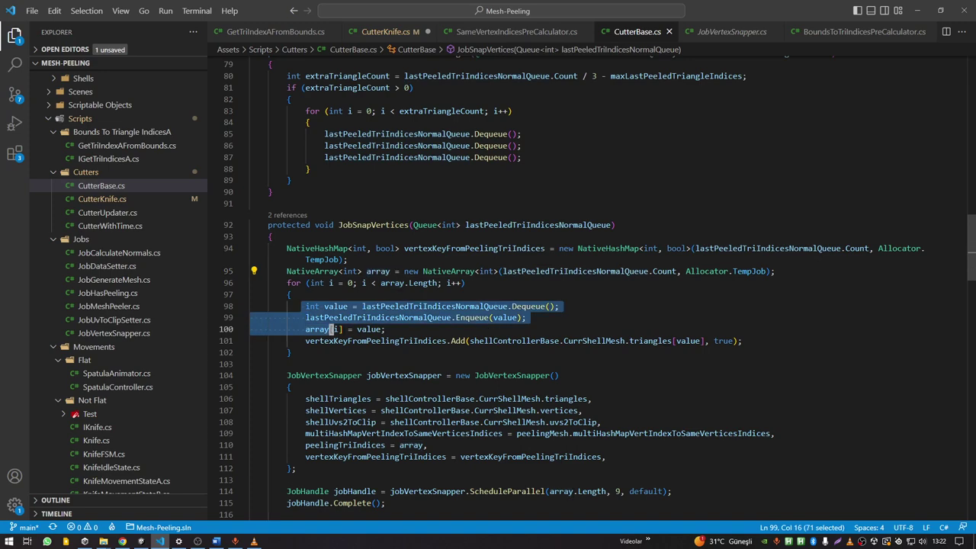
Step: Go to the JobVertexSnapper definition from line 104, opening JobVertexSnapper.cs
left_click(399, 361)
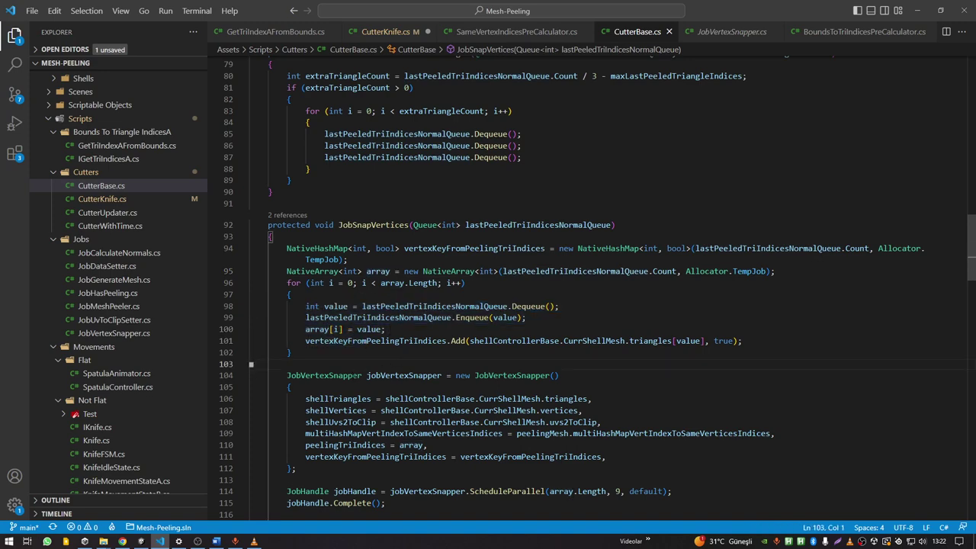
left_click(337, 375)
left_click(338, 375, "ctrl")
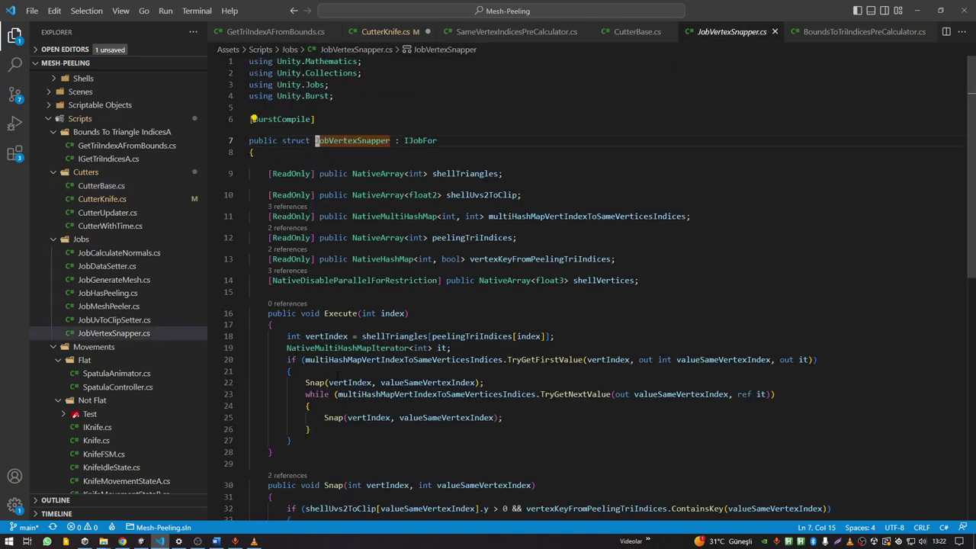
scroll(428, 324, "down", 1)
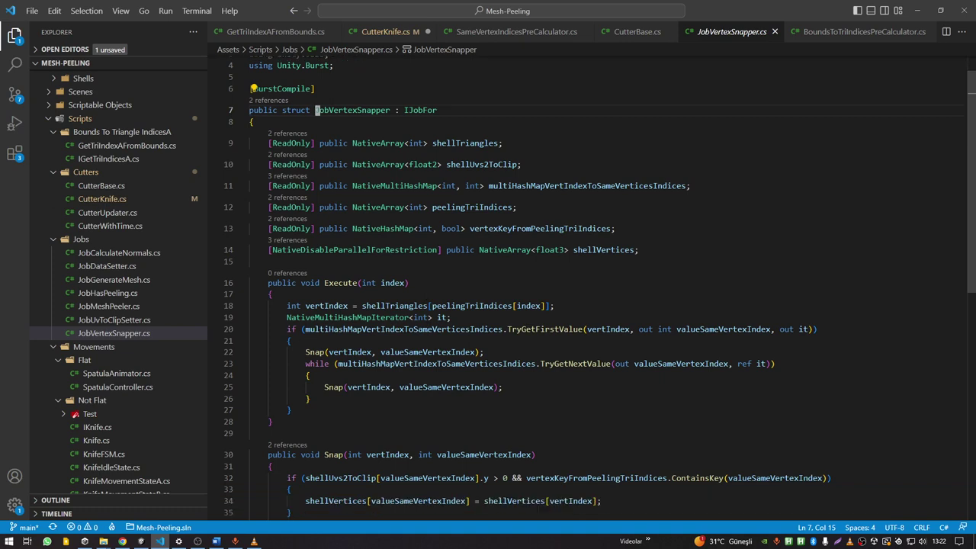
Step: In Execute, highlight vertIndex, peelingTriIndices, shellTriangles and NativeMultiHashMapIterator uses
double_click(328, 306)
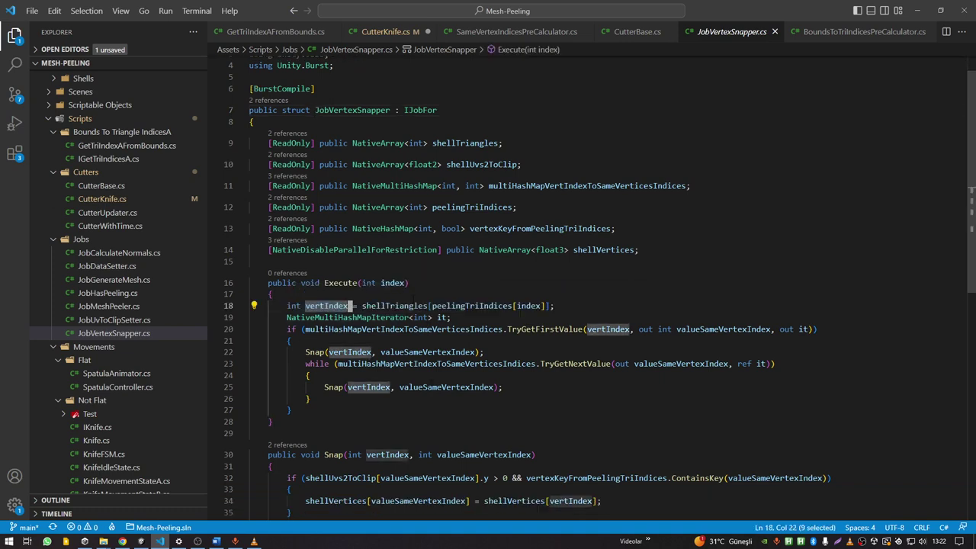
double_click(509, 305)
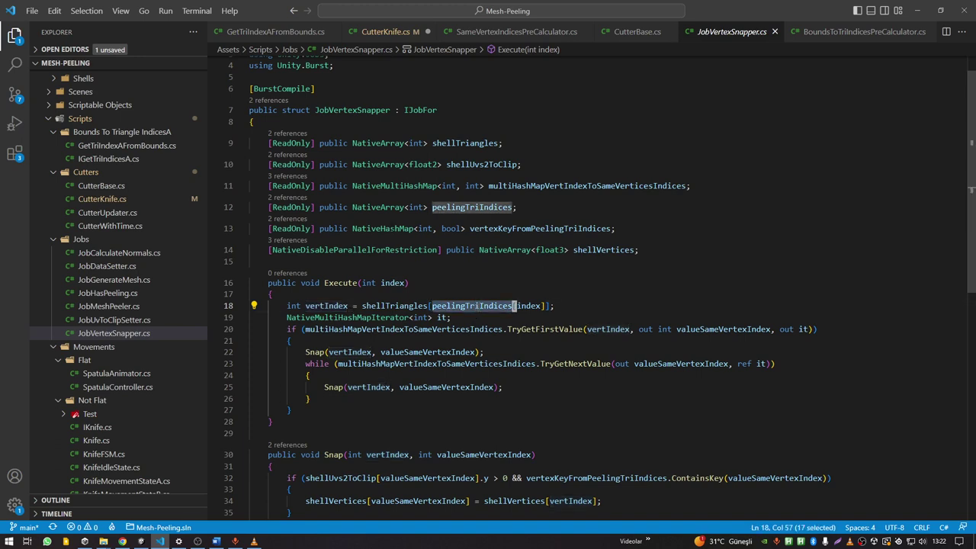
left_click(524, 305)
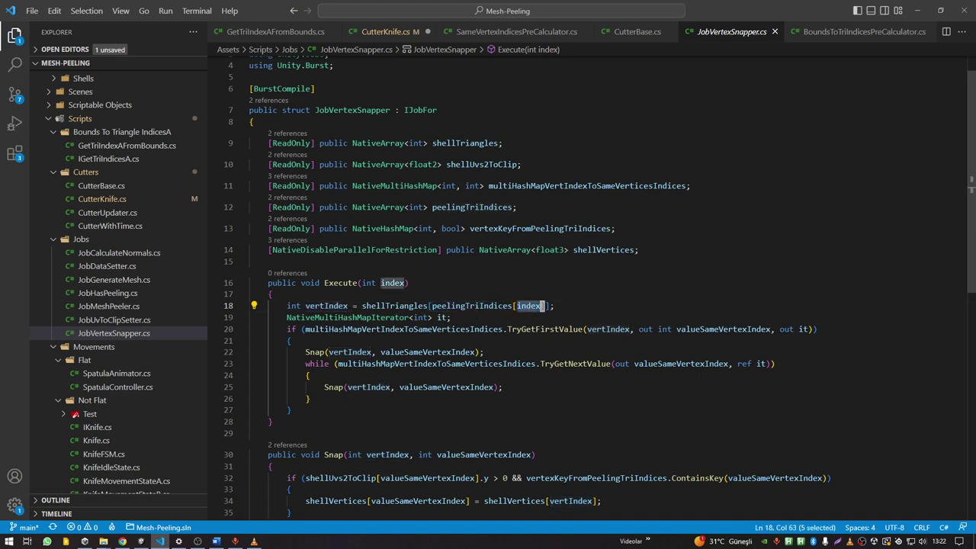
left_click(393, 306)
double_click(346, 305)
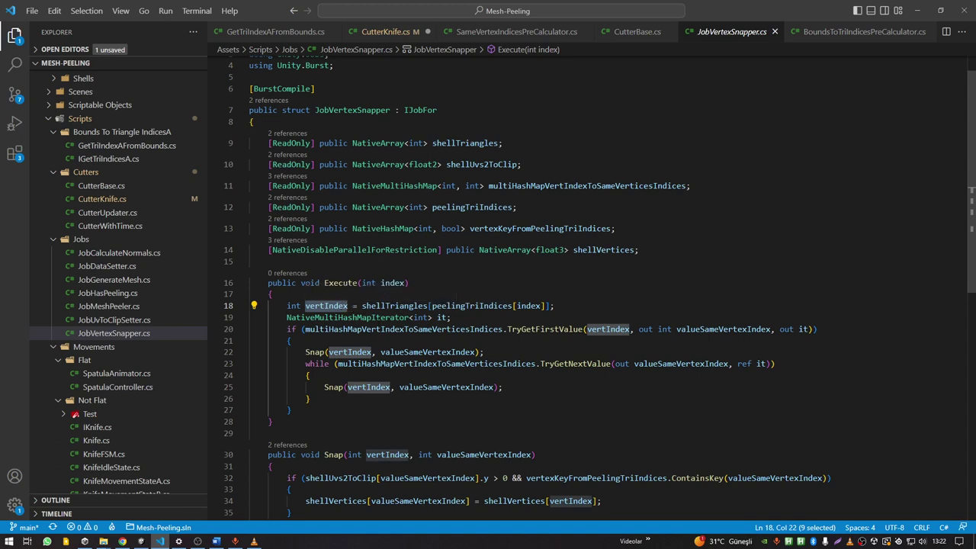
double_click(410, 317)
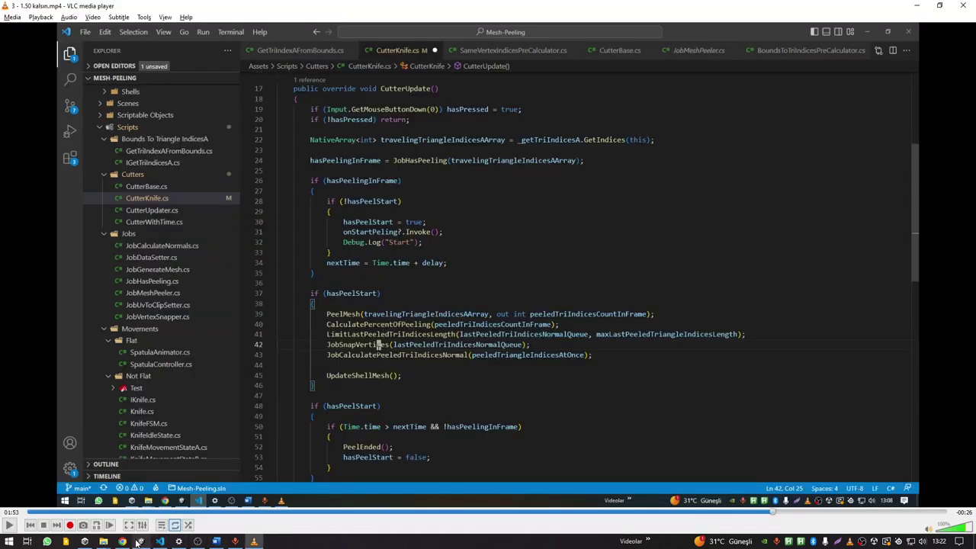
Step: Scroll up in the VLC clip, then bring Visual Studio Code back from the taskbar
scroll(450, 265, "up", 3)
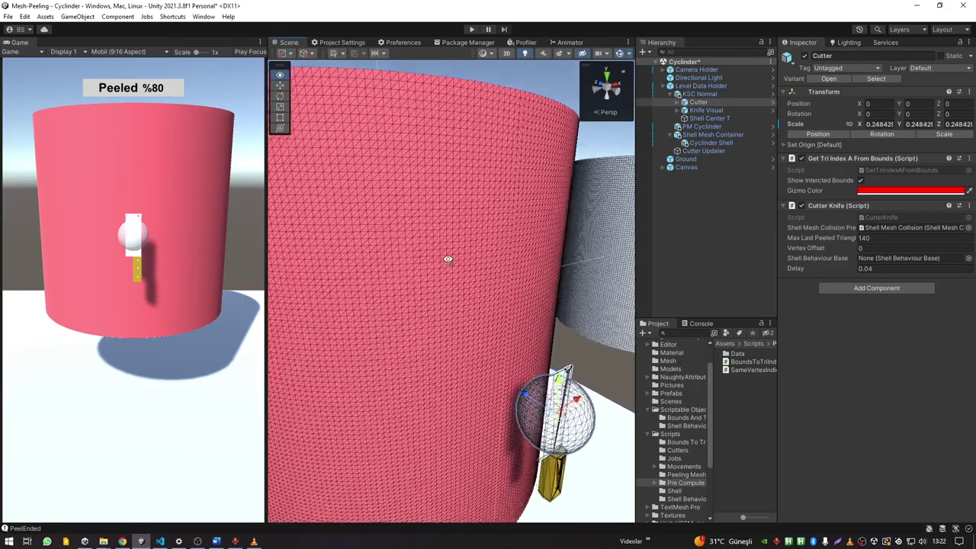
scroll(448, 257, "up", 3)
scroll(458, 246, "up", 3)
scroll(453, 255, "up", 3)
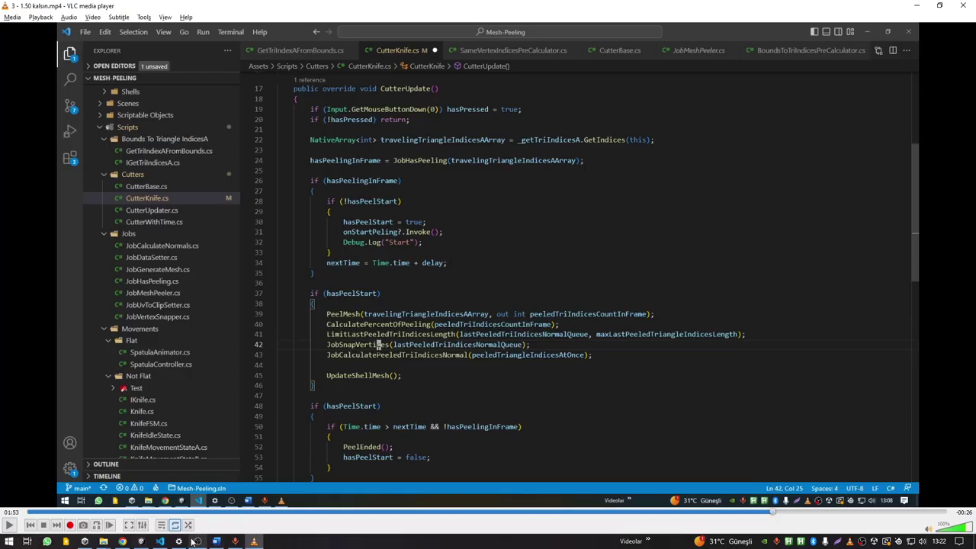
left_click(159, 541)
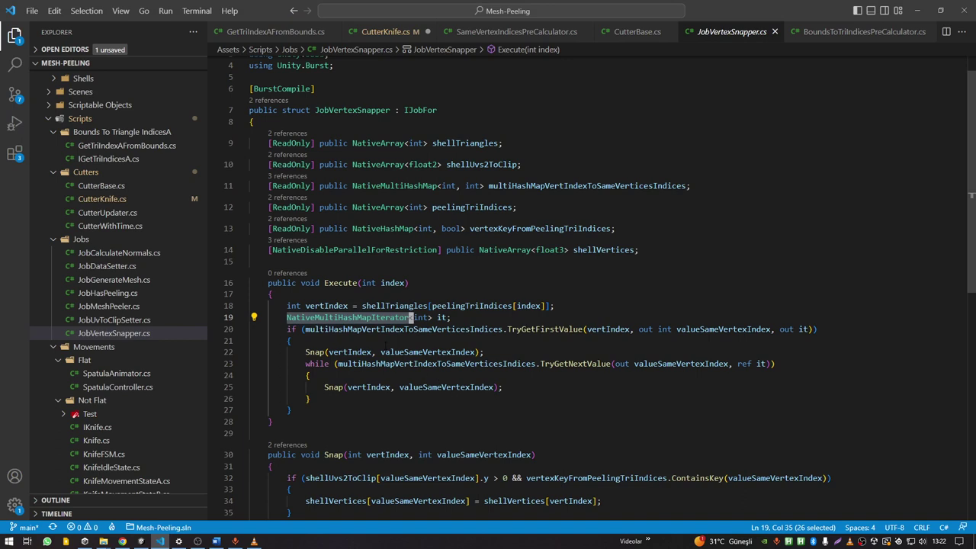
Step: Highlight vertIndex, valueSameVertexIndex, Snap and shellUvs2ToClip uses in JobVertexSnapper.cs
key("Down")
key("Down")
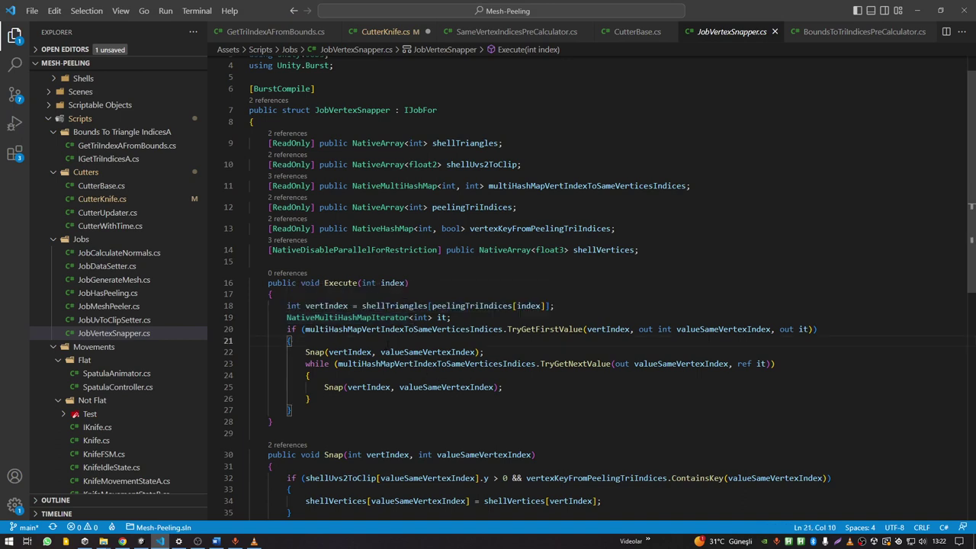
left_click(327, 306)
double_click(608, 329)
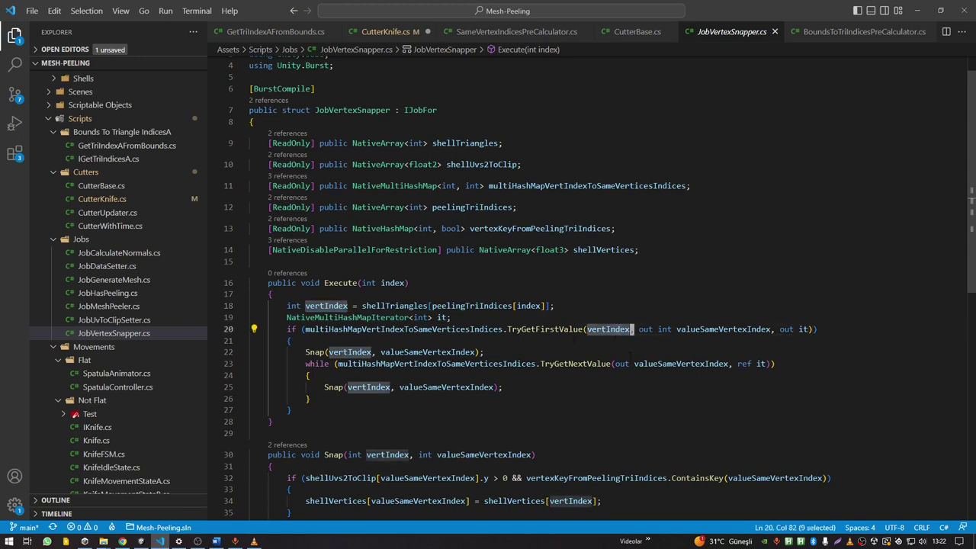
double_click(770, 330)
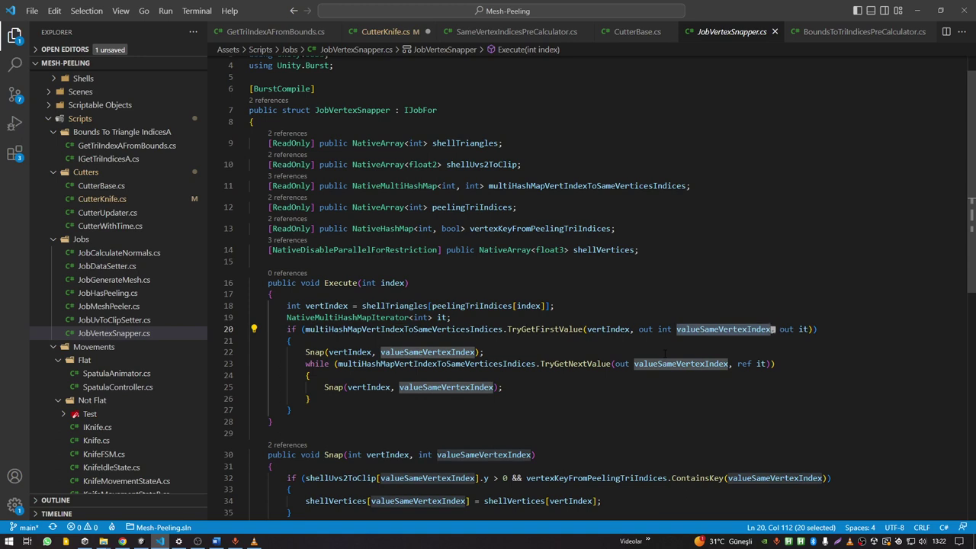
scroll(616, 343, "down", 1)
double_click(323, 321)
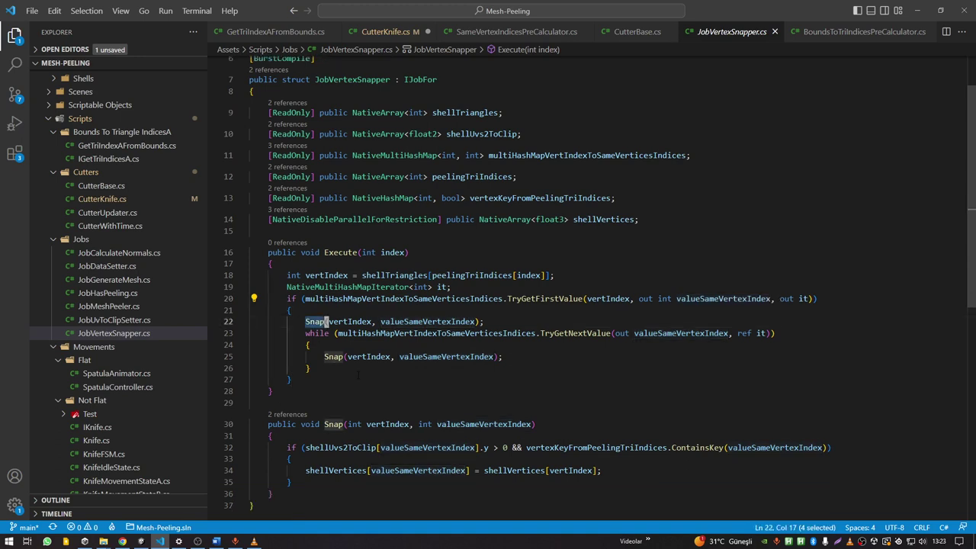
scroll(325, 290, "down", 1)
double_click(377, 417)
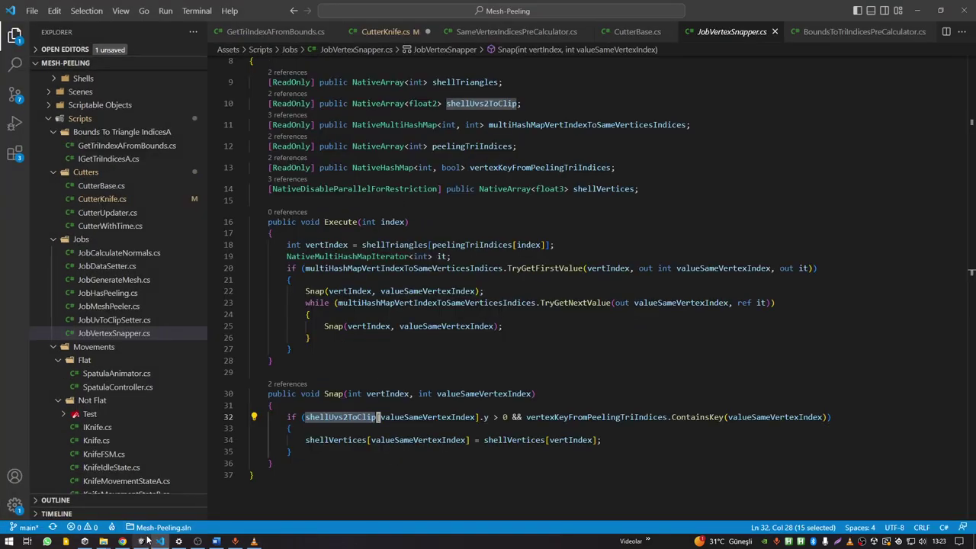
Step: Restart Play in Unity, peel a first 2% strip, and orbit the Scene view onto the cutter
left_click(140, 541)
scroll(548, 311, "down", 5)
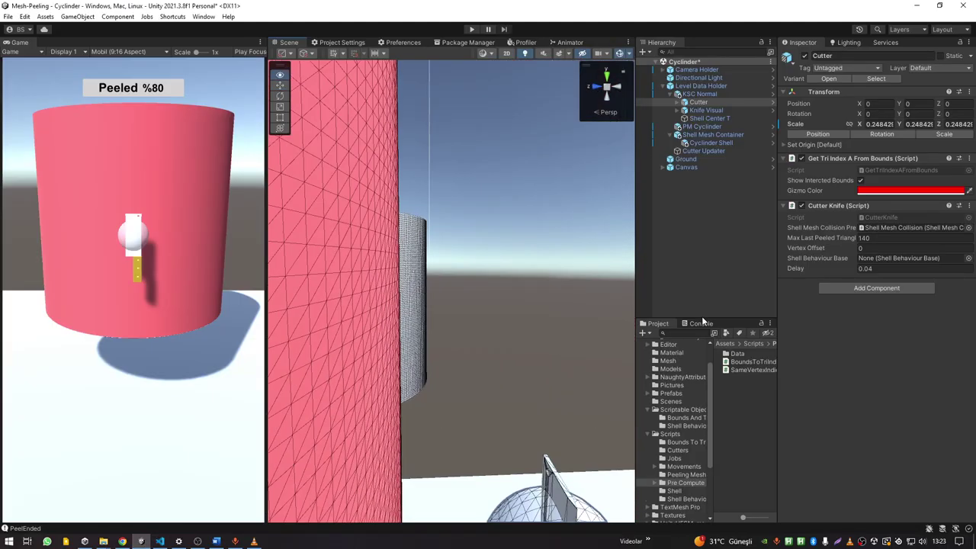
left_click(471, 29)
left_click_drag(118, 256, 126, 233)
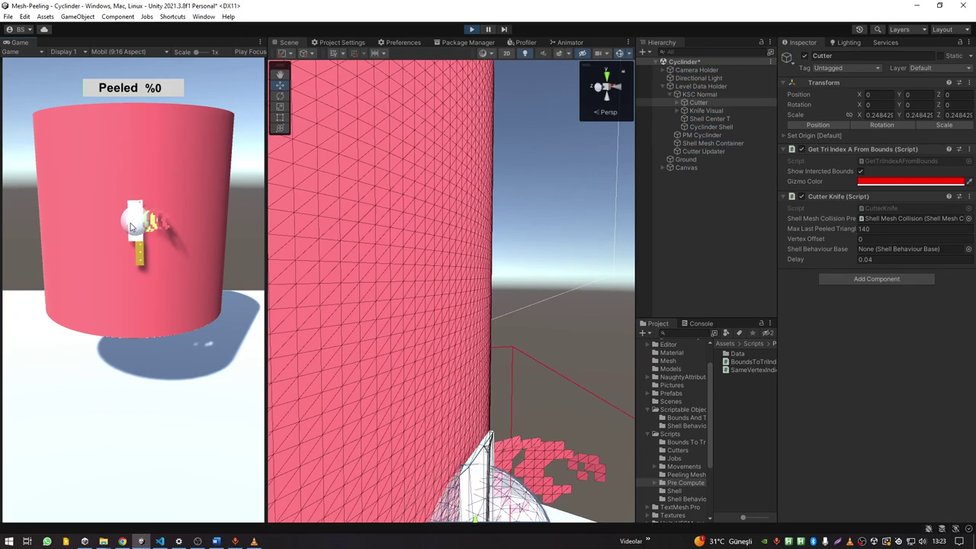
right_click_drag(358, 376, 357, 377)
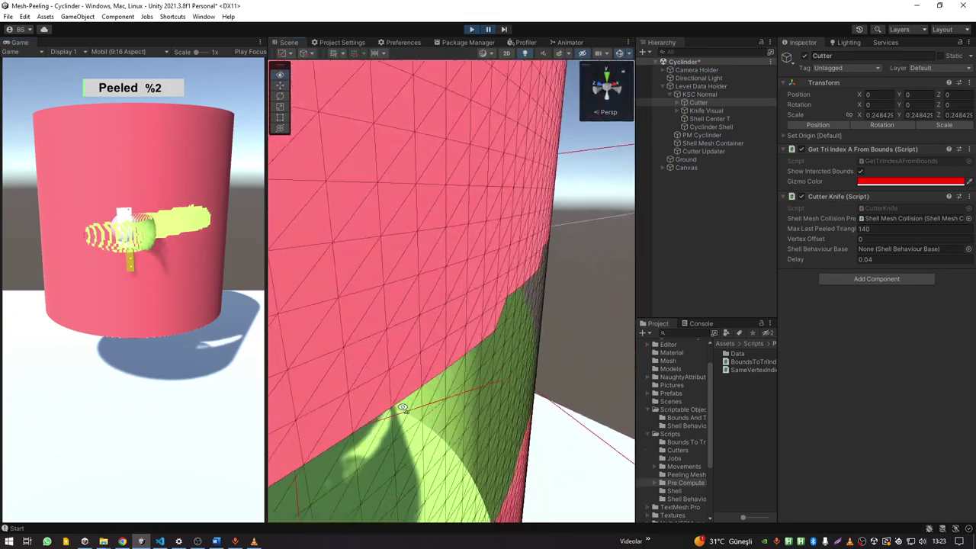
right_click_drag(357, 376, 396, 381)
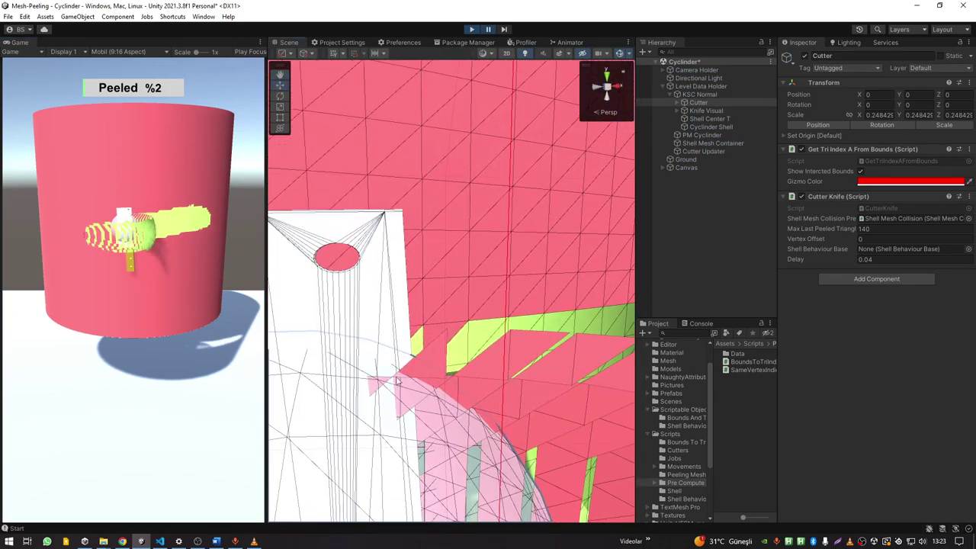
right_click_drag(440, 338, 412, 326)
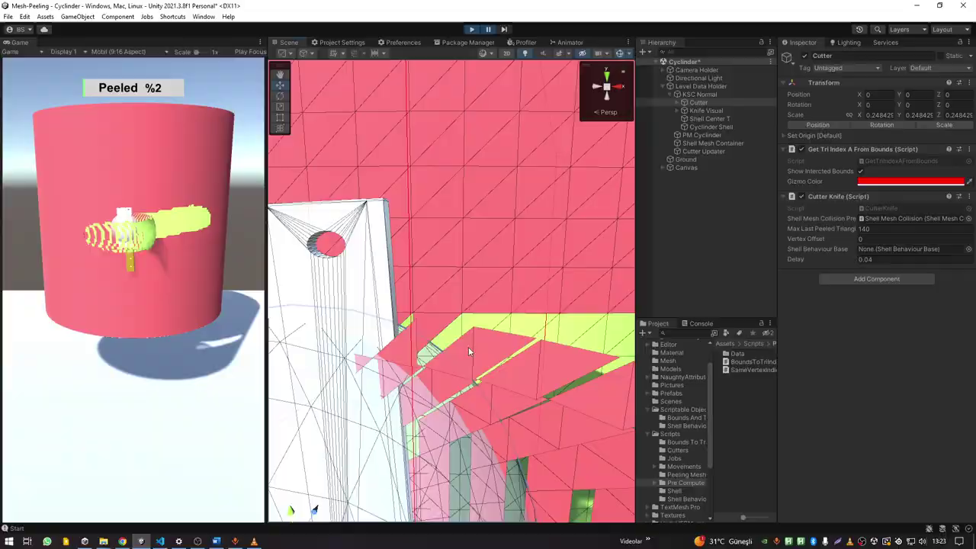
key("alt+Tab")
Step: Highlight the shellUvs2ToClip y check, vertexKeyFromPeelingTriIndices and valueSameVertexIndex, and show ContainsKey's signature
key("Up")
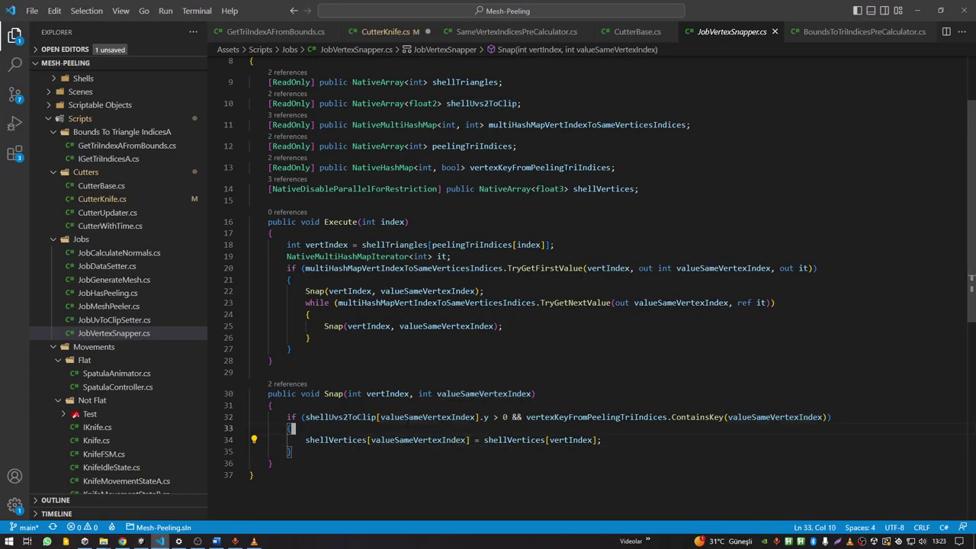
left_click_drag(305, 417, 499, 417)
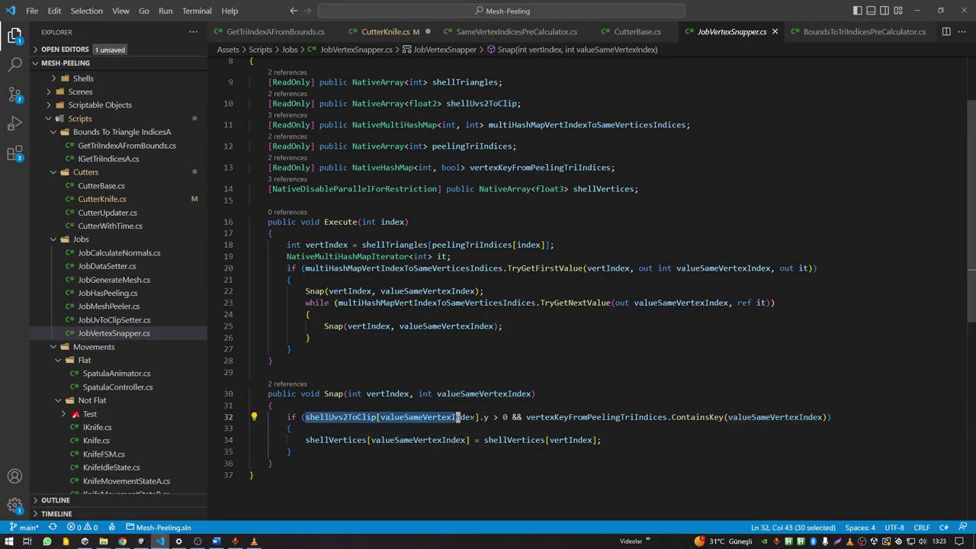
left_click(581, 439)
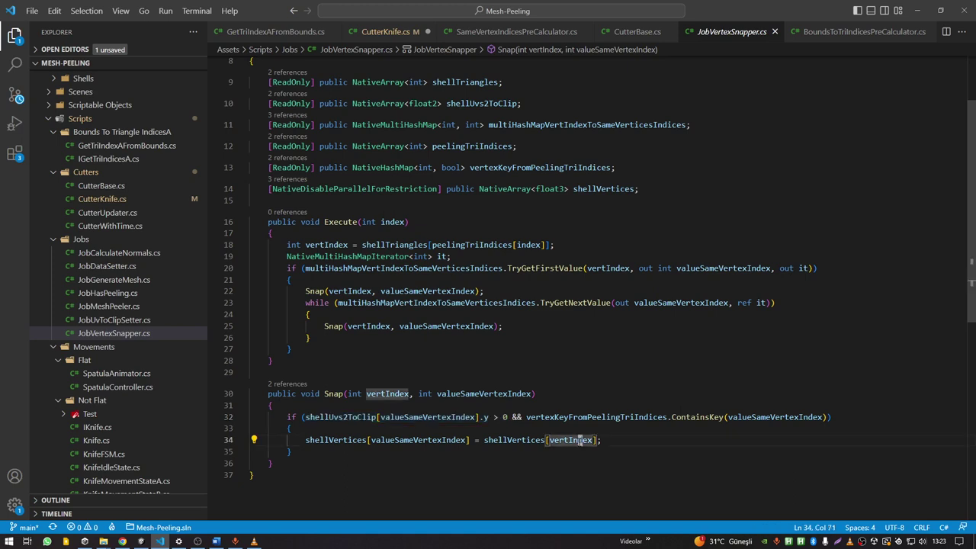
double_click(583, 417)
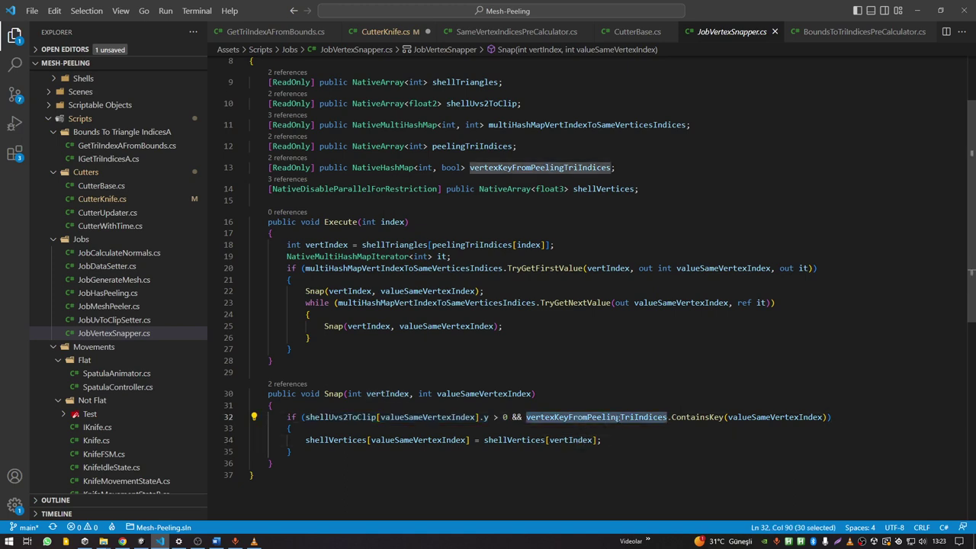
double_click(765, 417)
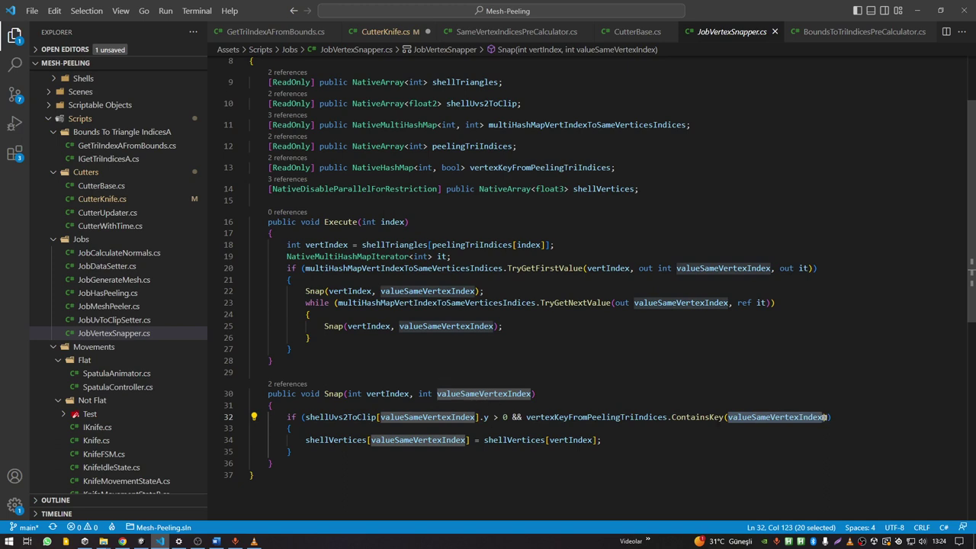
key("ctrl+shift+space")
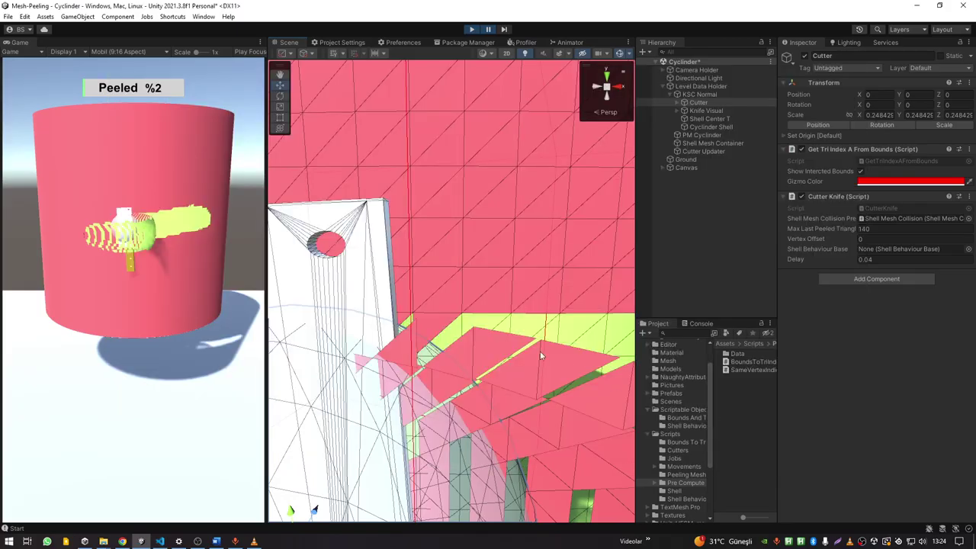
Step: Peel a longer band to 12% while orbiting the Scene view around the strips
mouse_move(540, 351)
right_mouse_down()
mouse_move(495, 338)
mouse_move(536, 360)
mouse_move(426, 378)
right_mouse_up()
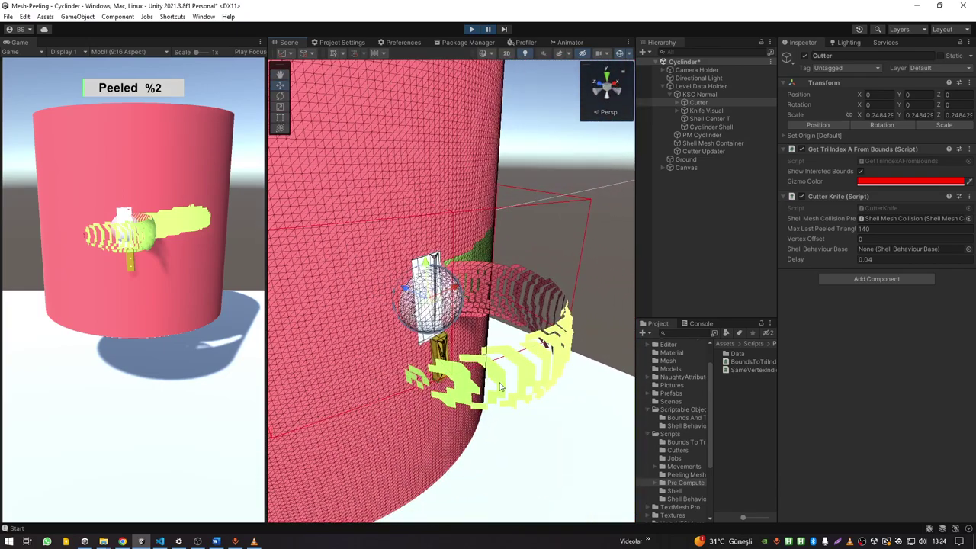
right_click_drag(519, 285, 489, 281)
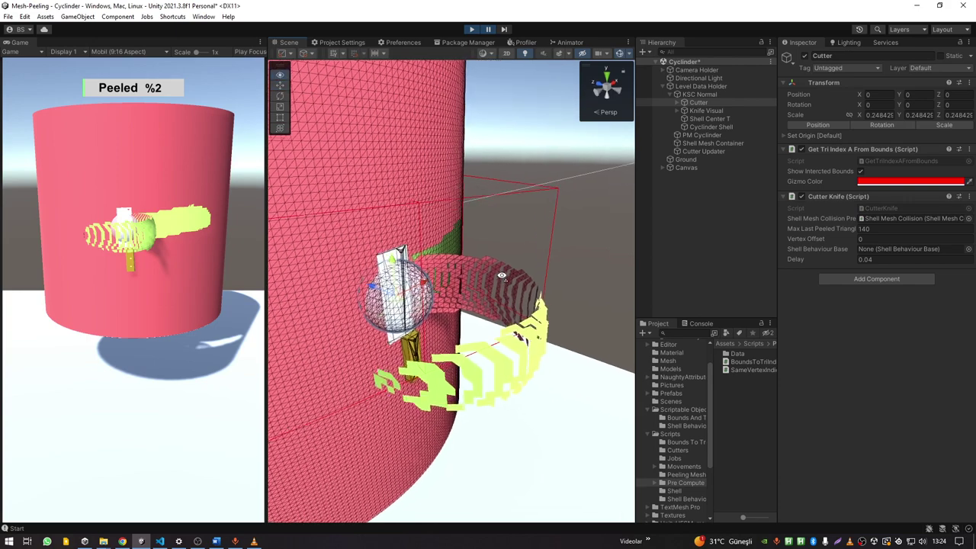
right_click_drag(507, 364, 482, 345)
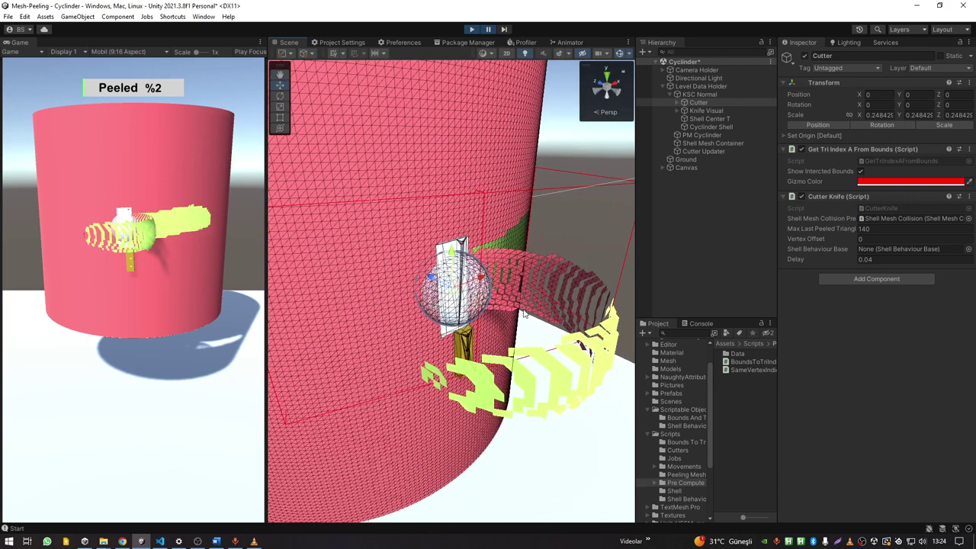
mouse_move(155, 254)
left_mouse_down()
mouse_move(122, 234)
mouse_move(127, 224)
left_mouse_up()
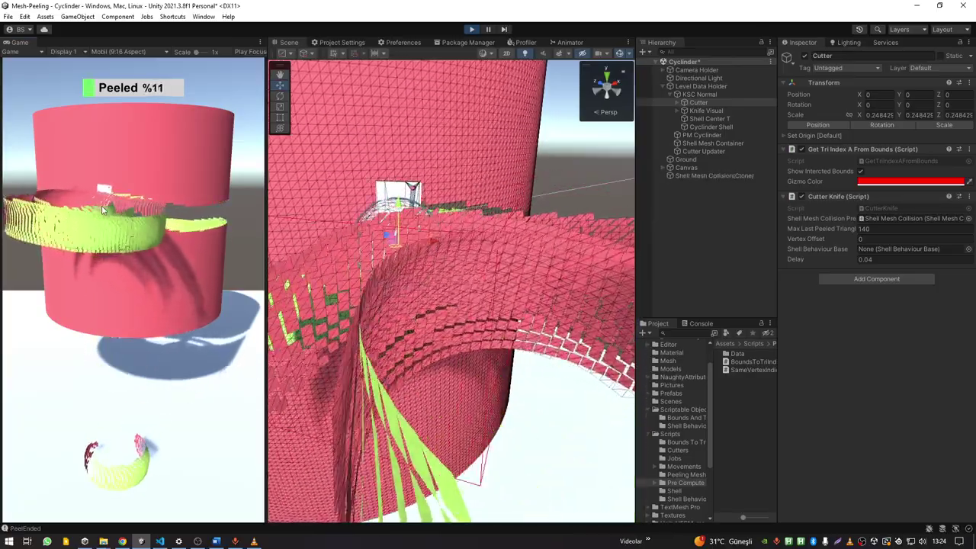
left_click_drag(126, 224, 101, 213)
left_click_drag(457, 251, 433, 210, "alt")
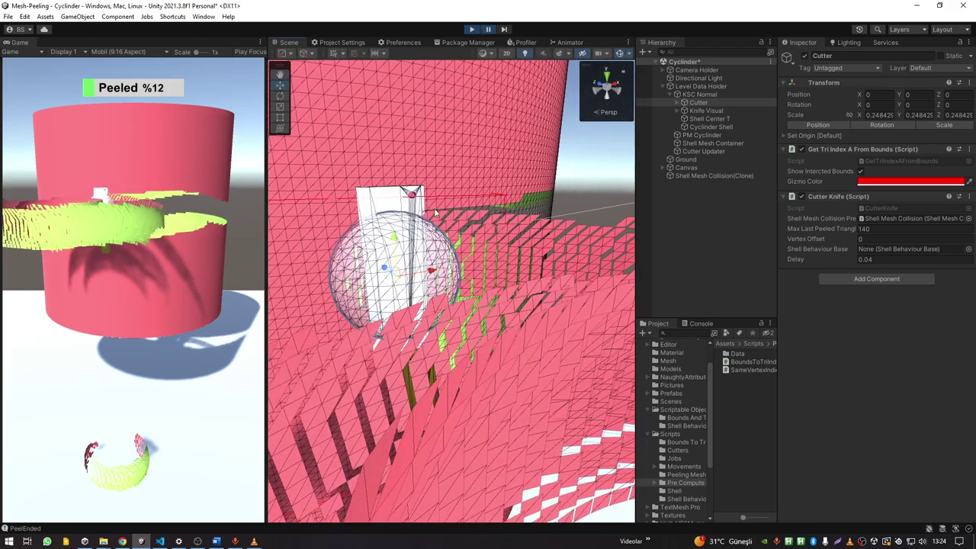
left_click_drag(431, 210, 485, 297, "alt")
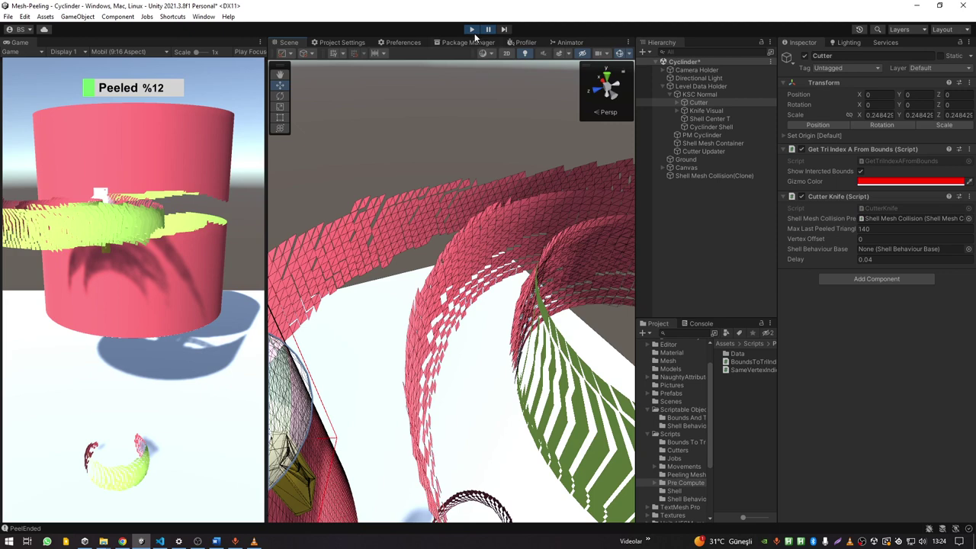
Step: Enter the Max Last Peeled Triangles field and confirm it unchanged
left_click(869, 229)
key("Return")
key("alt+Tab")
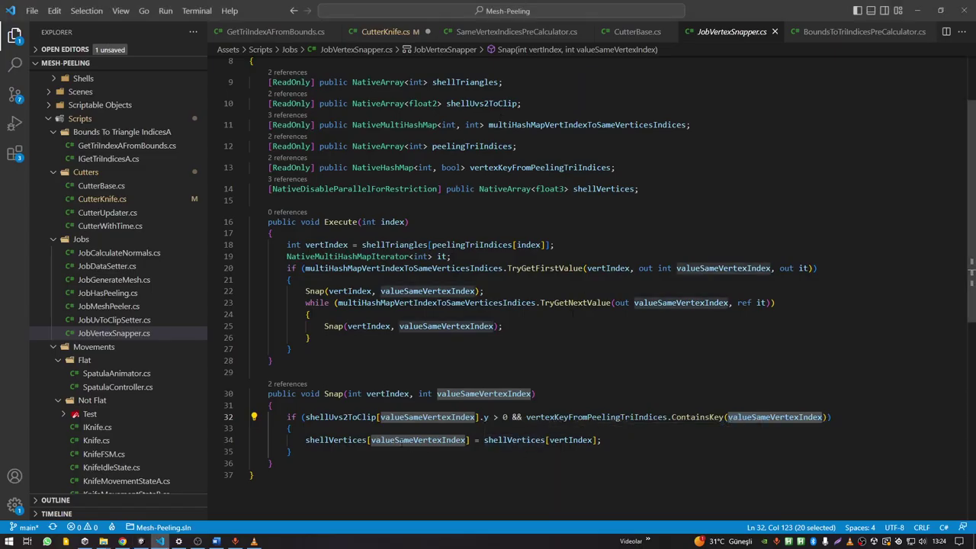
left_click(292, 452)
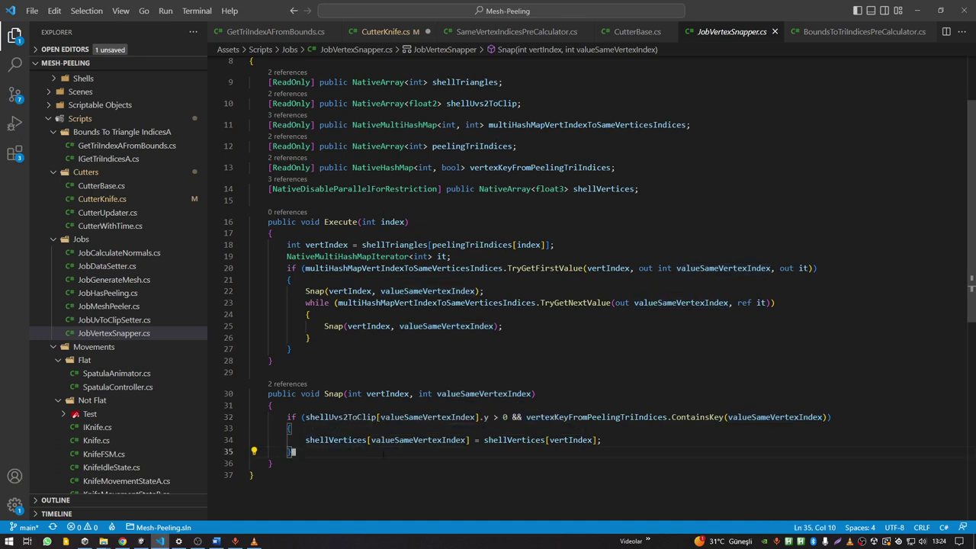
double_click(412, 440)
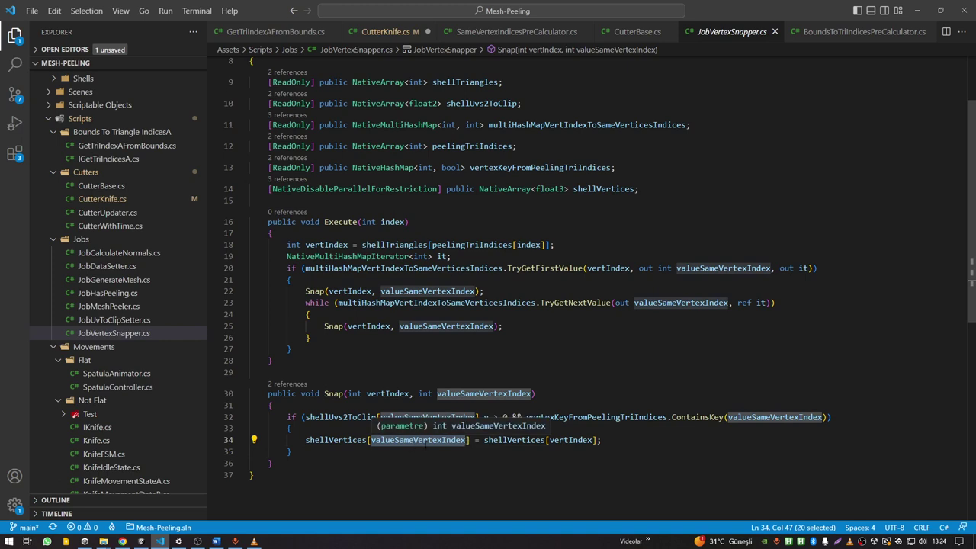
double_click(335, 440)
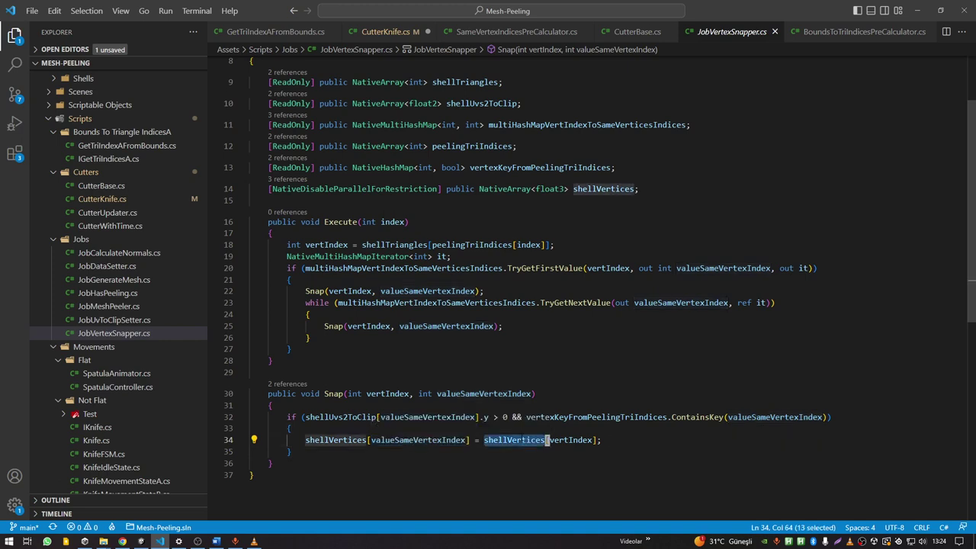
double_click(571, 439)
key("alt+Tab")
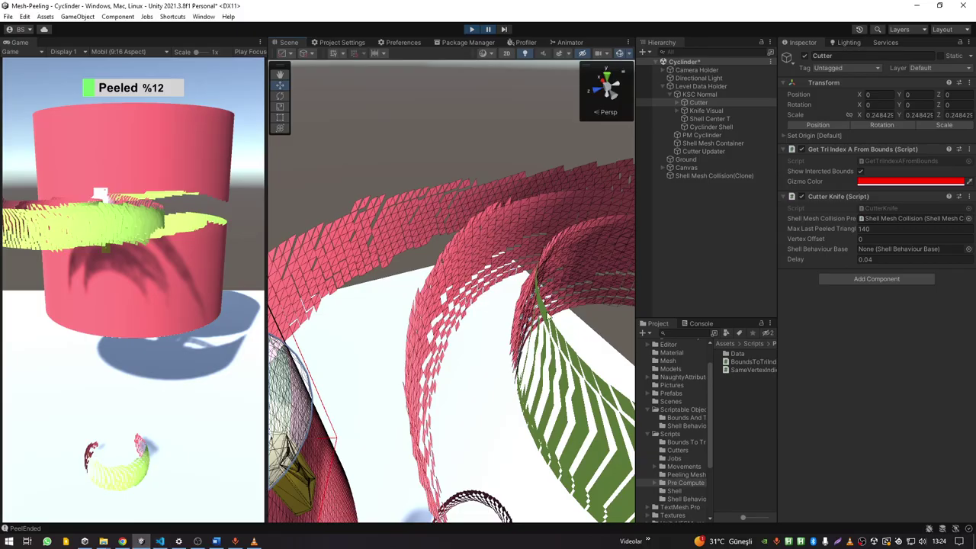
scroll(423, 232, "up", 1)
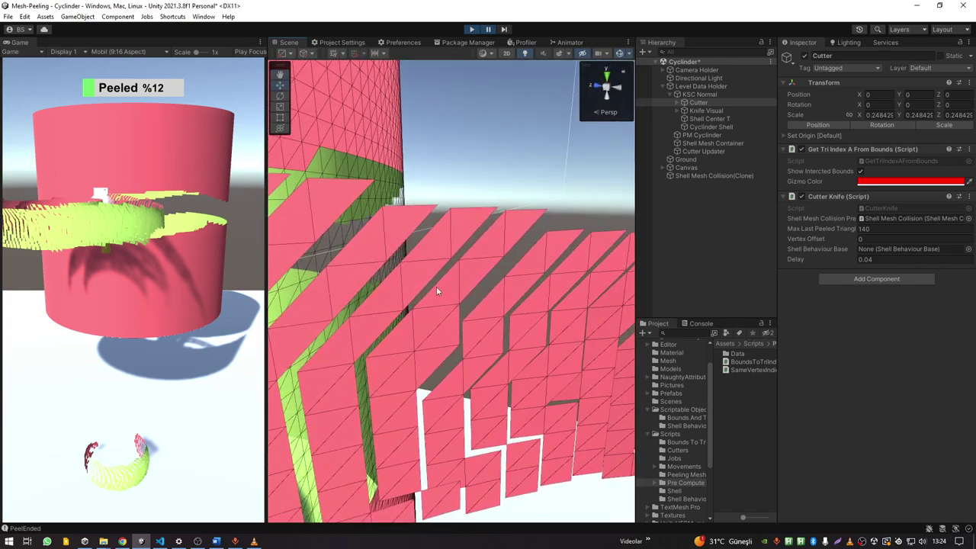
scroll(457, 308, "up", 3)
scroll(463, 308, "up", 2)
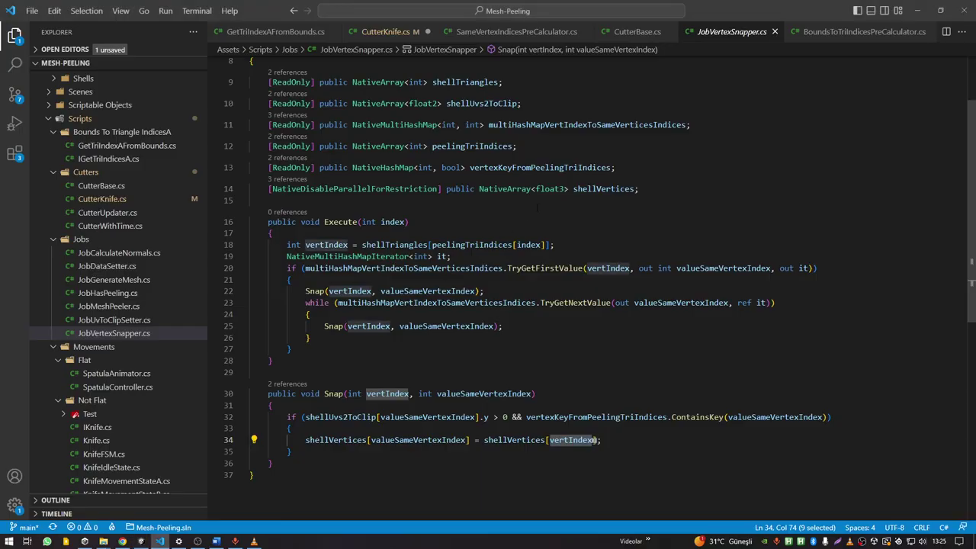
Step: Jump from CutterKnife.cs to the JobCalculatePeeledTriIndicesNormal definition and highlight peeledTriangleIndicesAtOnce
key("ctrl+Tab")
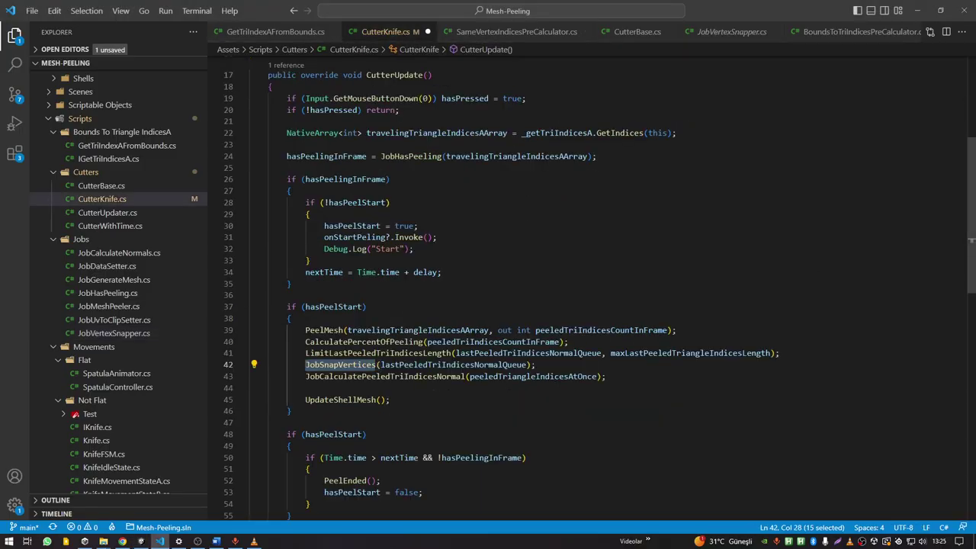
left_click(392, 399)
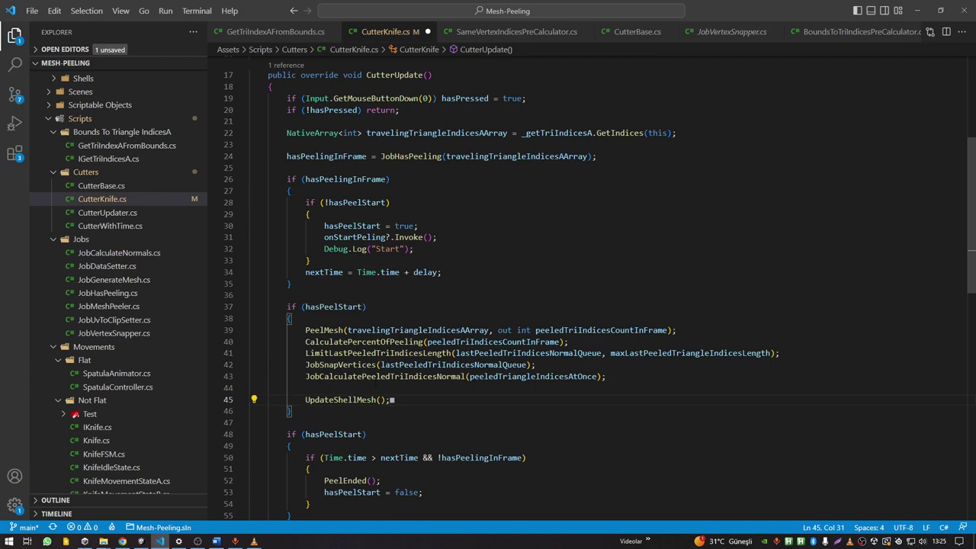
double_click(378, 376)
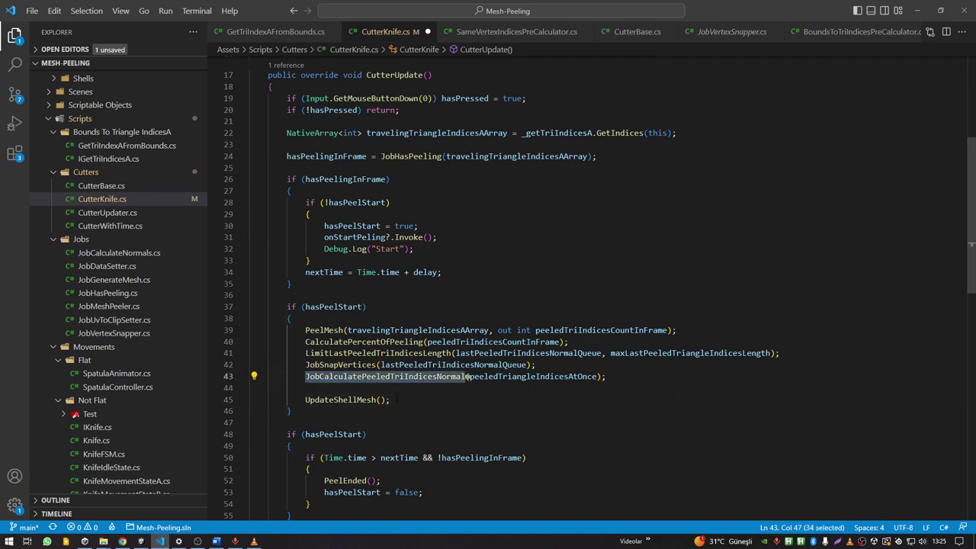
key("F12")
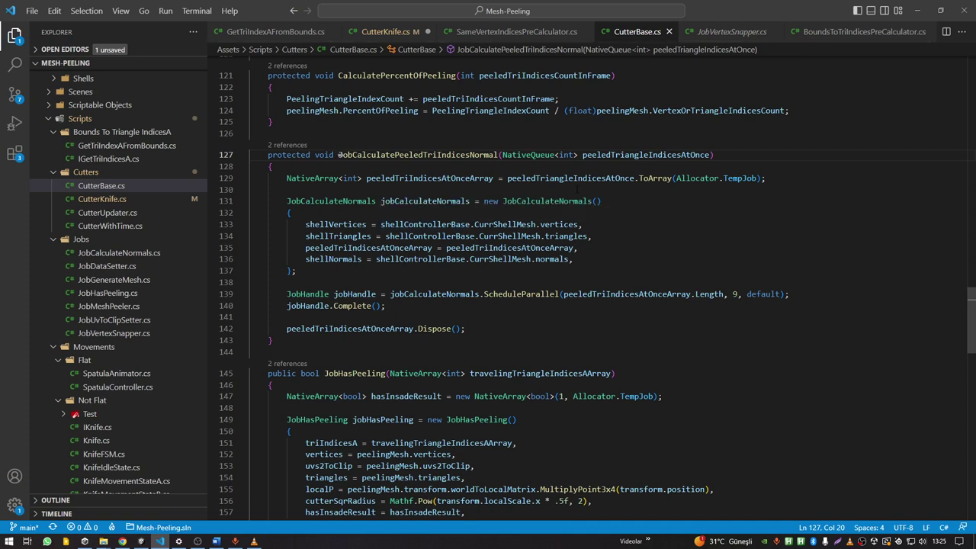
double_click(636, 177)
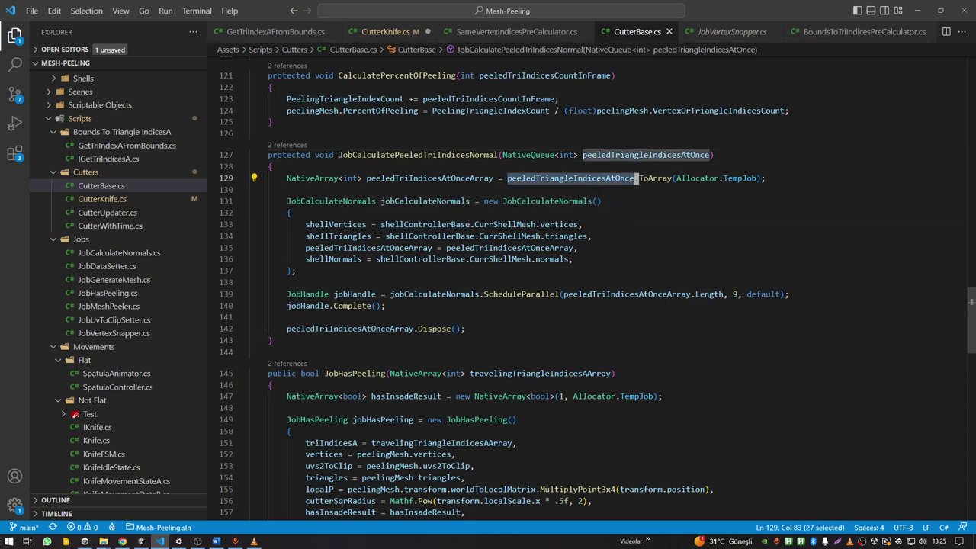
Step: Briefly orbit Unity's Scene view around the peeled mesh
key("alt+Tab")
mouse_move(385, 298)
left_mouse_down("alt")
mouse_move(522, 283)
mouse_move(516, 297)
mouse_move(540, 371)
left_mouse_up("alt")
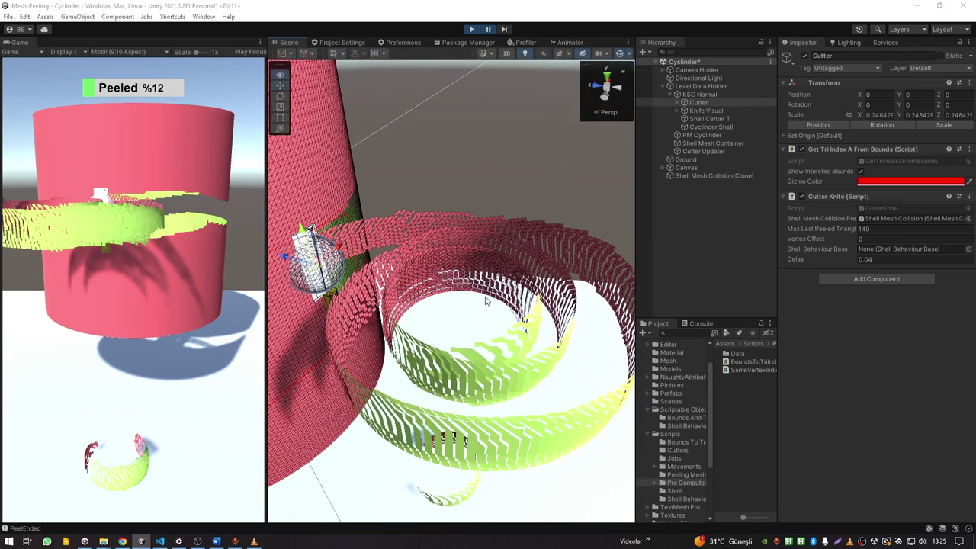
key("alt+Tab")
Step: Review JobCalculateNormals: triIndexA uses, the cross-product normal, and per-vertex normal writes
left_click(347, 201, "ctrl")
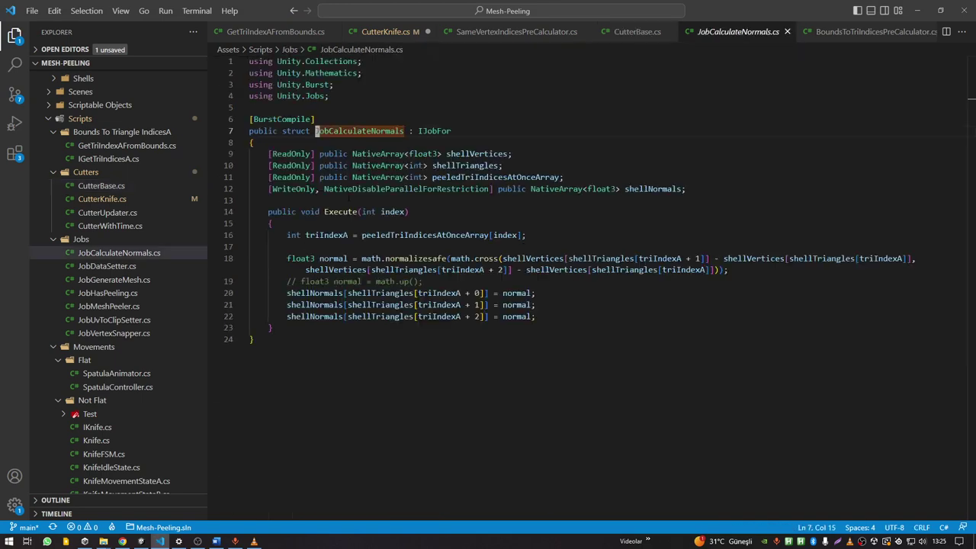
left_click(536, 351)
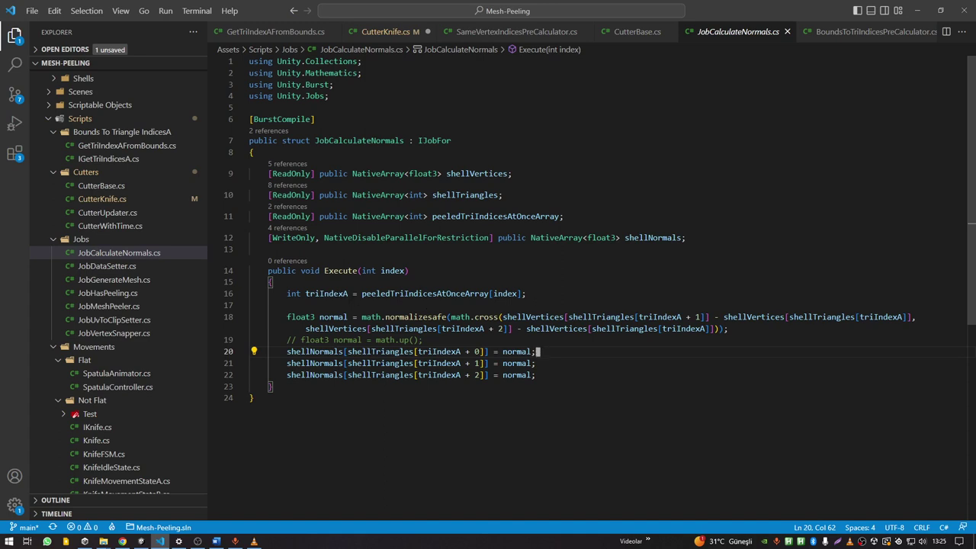
double_click(347, 293)
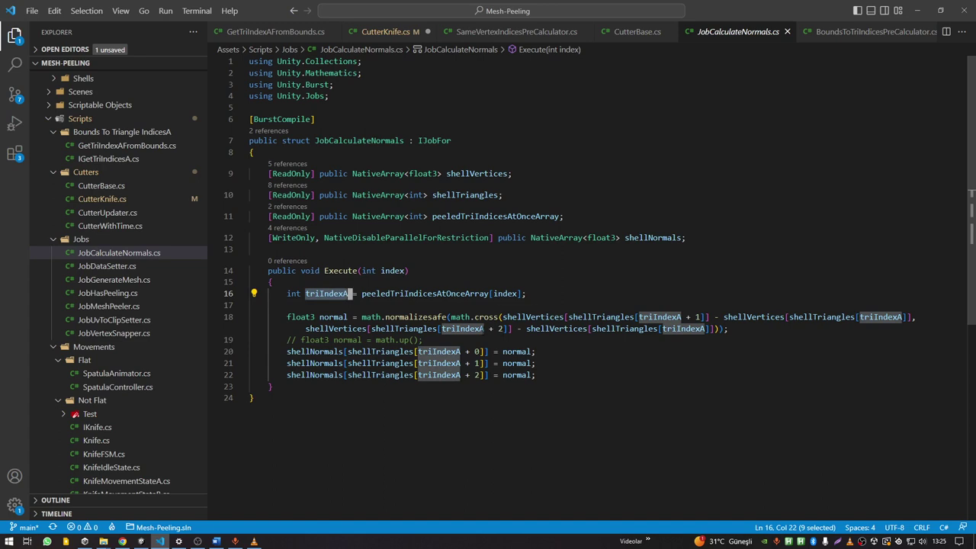
double_click(486, 316)
left_click_drag(286, 352, 535, 374)
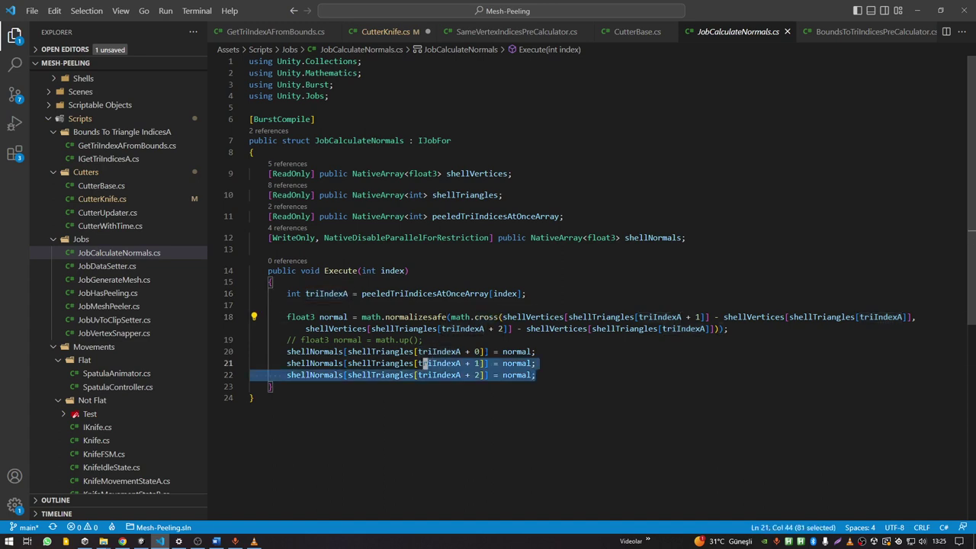
Step: Return to the normals job creation, then to CutterKnife.cs's CutterUpdate code
key("alt+Up")
key("alt+Tab")
key("alt+Tab")
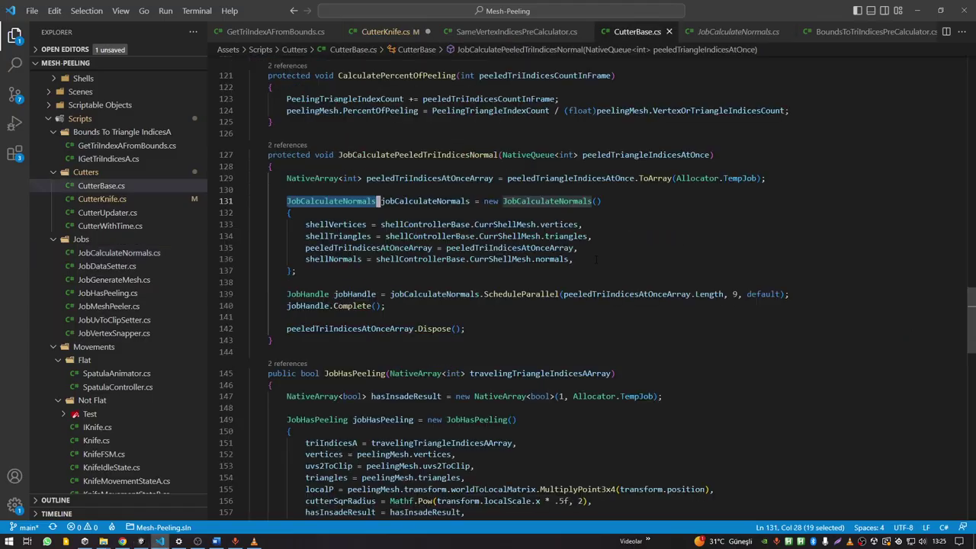
key("ctrl+Tab")
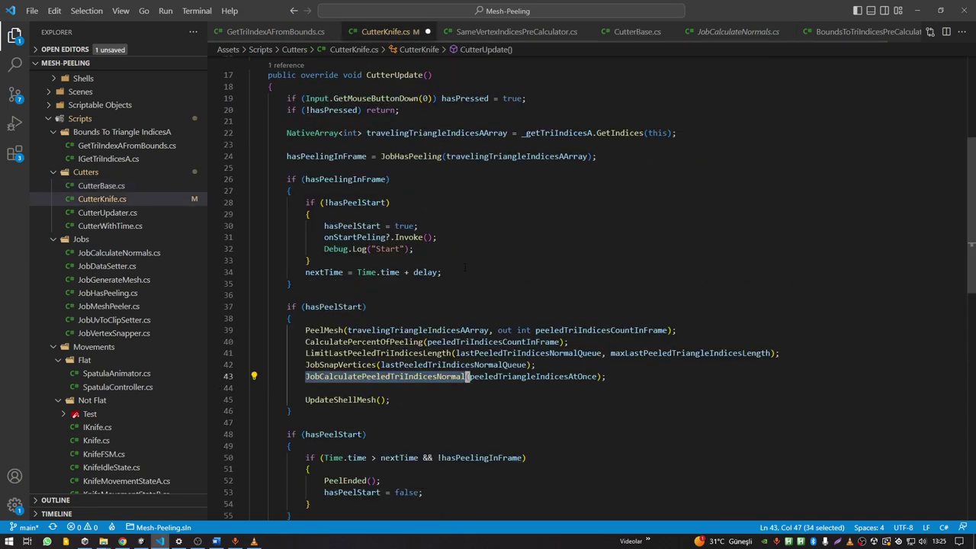
scroll(353, 369, "down", 1)
left_click(354, 369)
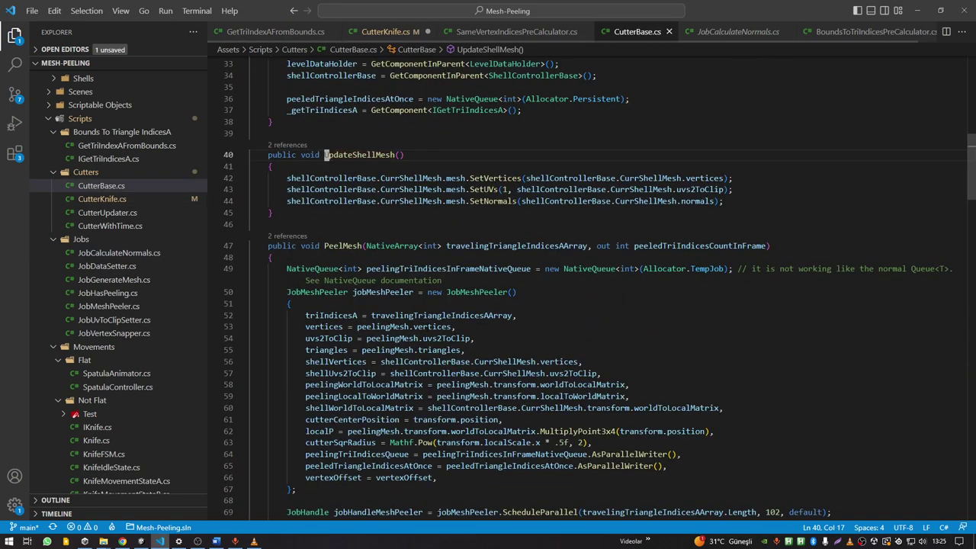
mouse_move(287, 178)
left_mouse_down()
mouse_move(471, 212)
mouse_move(537, 201)
left_mouse_up()
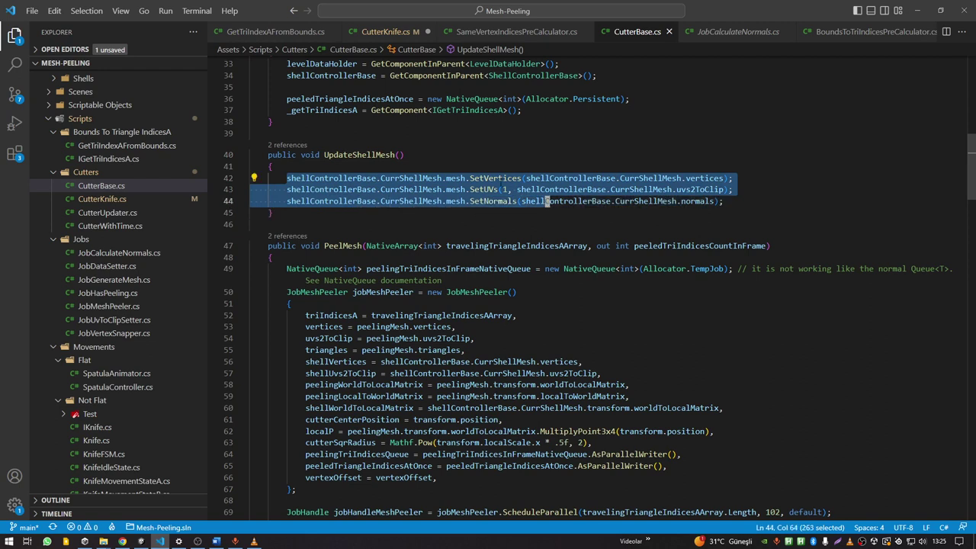
double_click(495, 178)
double_click(492, 200)
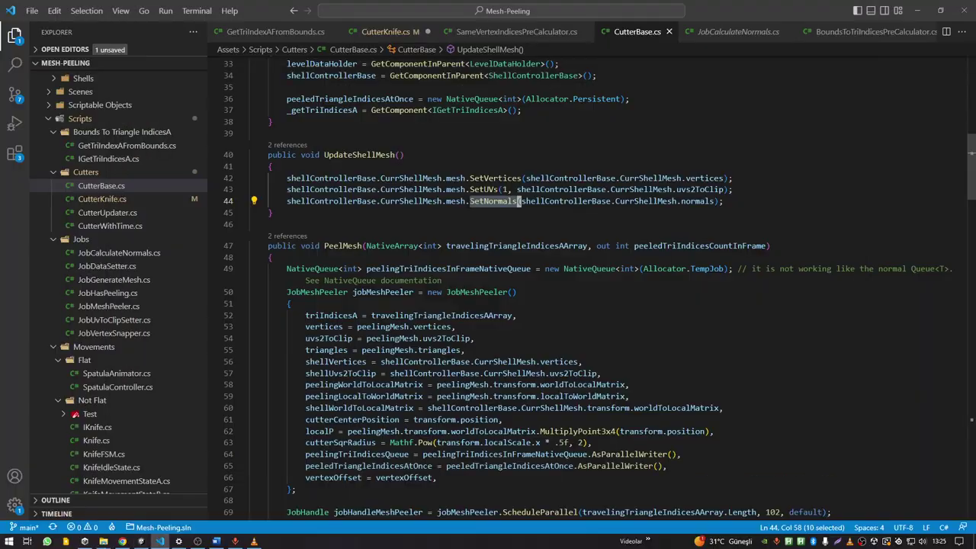
scroll(480, 238, "down", 3)
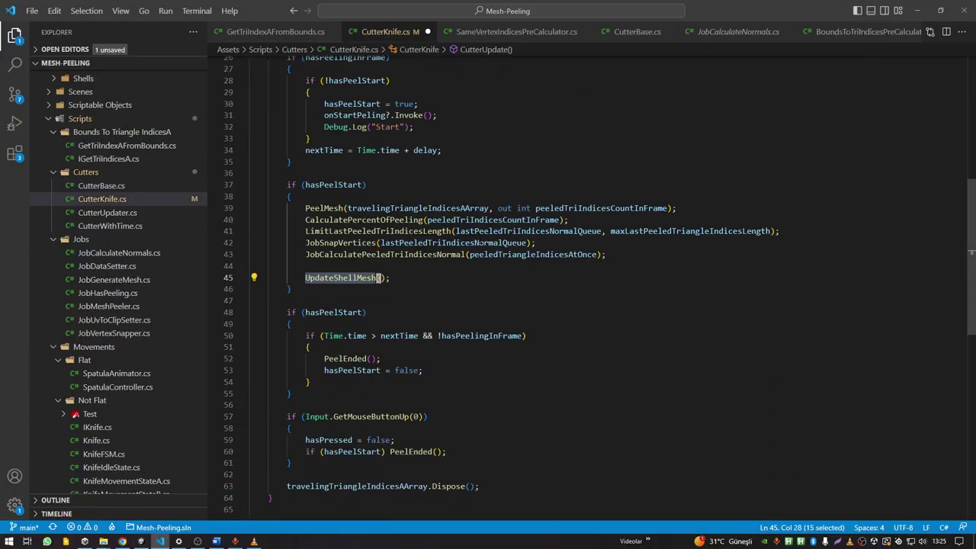
left_click(428, 300)
double_click(336, 311)
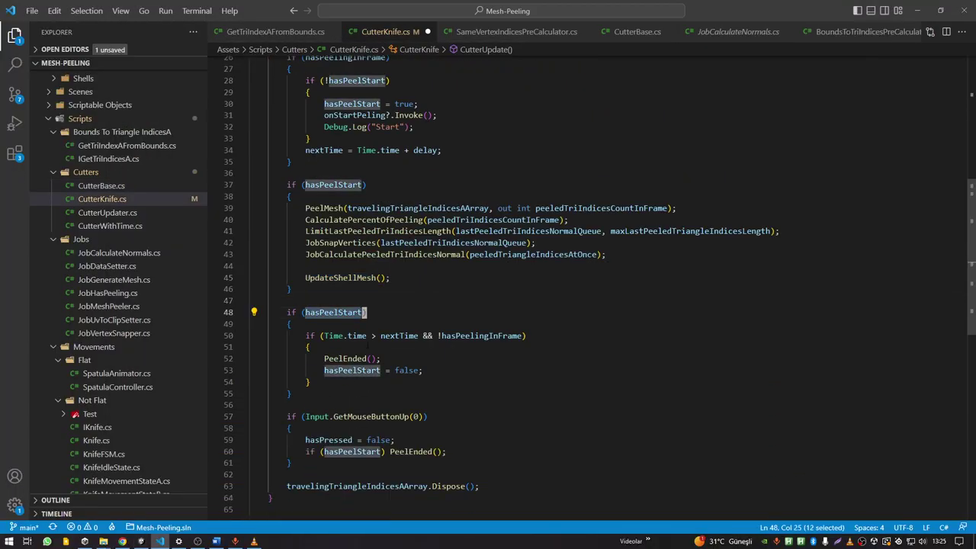
scroll(367, 345, "down", 2)
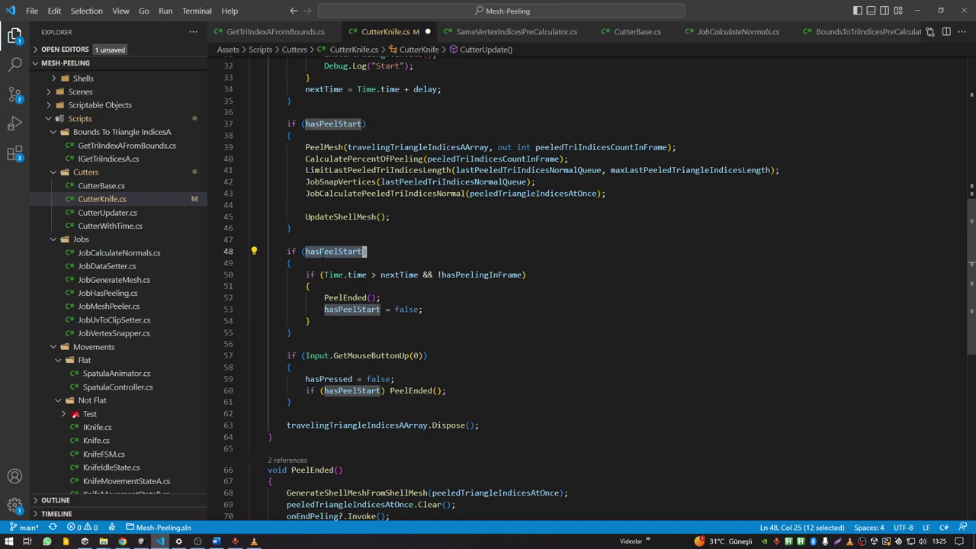
left_click_drag(323, 274, 420, 275)
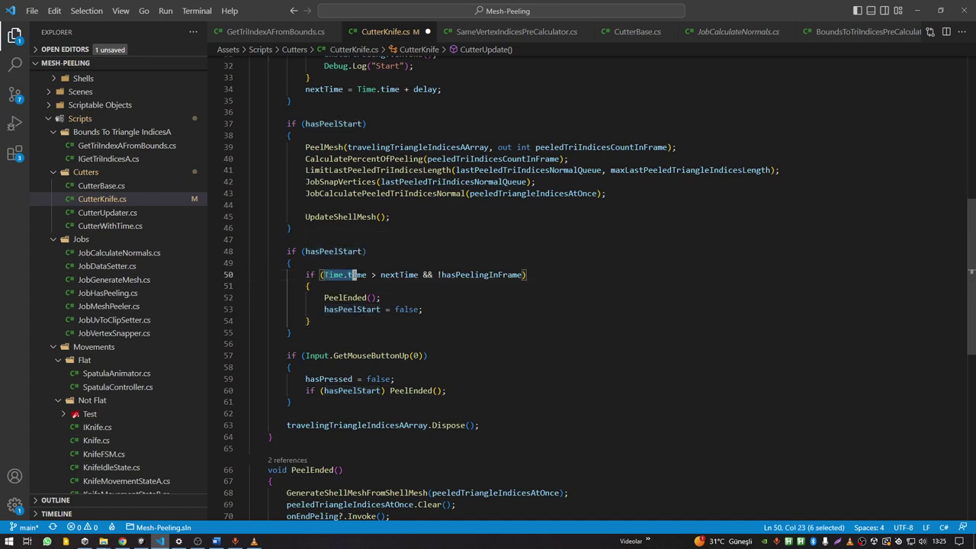
left_click(141, 541)
Step: Orbit and zoom in around the cutter sphere, then back out to the whole cylinder
mouse_move(354, 252)
right_mouse_down()
mouse_move(291, 239)
mouse_move(466, 179)
right_mouse_up()
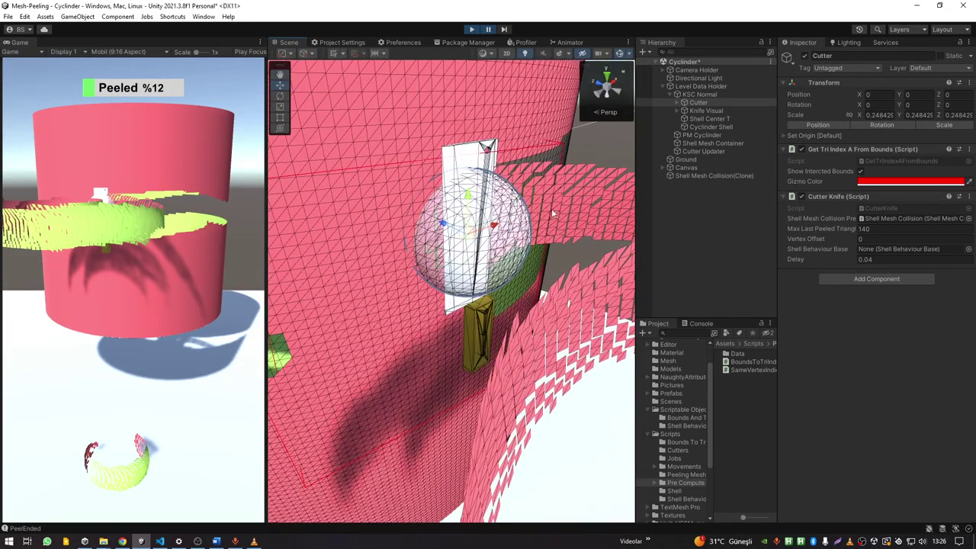
scroll(463, 180, "up", 1)
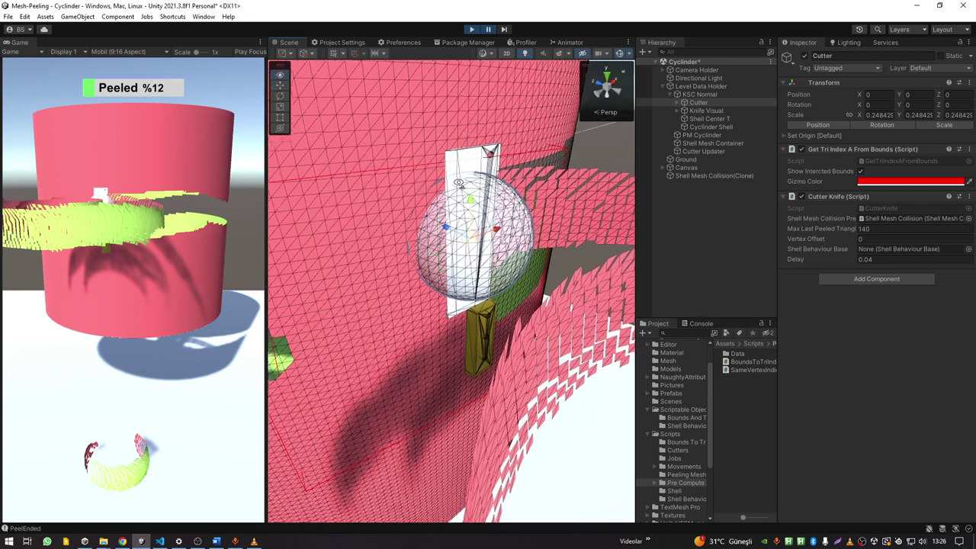
scroll(461, 178, "up", 2)
scroll(458, 177, "up", 2)
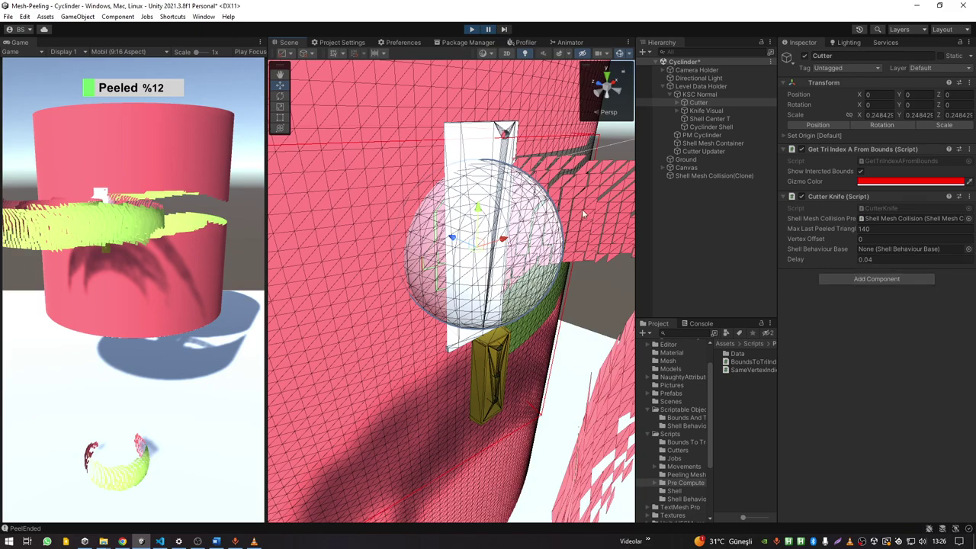
scroll(545, 215, "down", 5)
left_click_drag(477, 203, 438, 286, "alt")
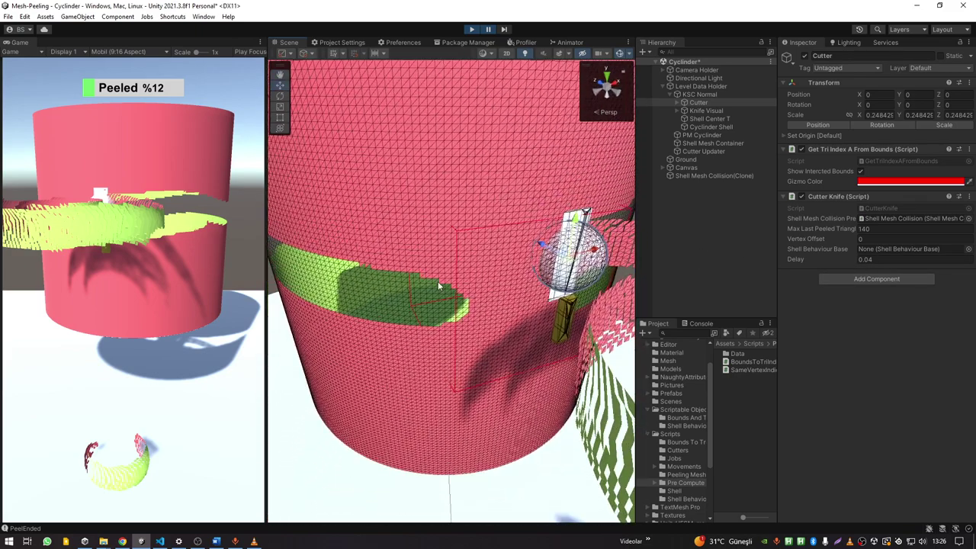
Step: Back in VS Code, review CutterKnife.cs's hasPeelingInFrame condition and the PeelEnded call
key("alt+Tab")
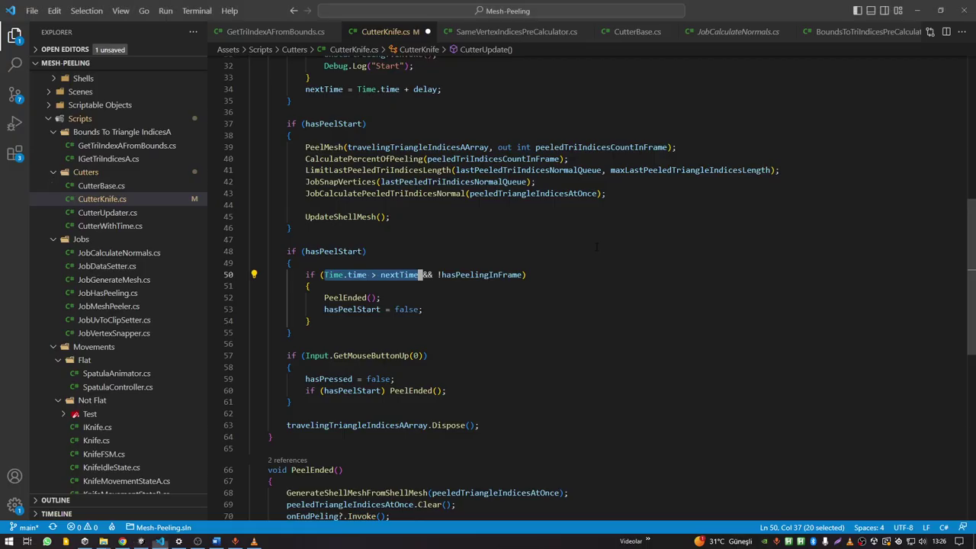
left_click(471, 296)
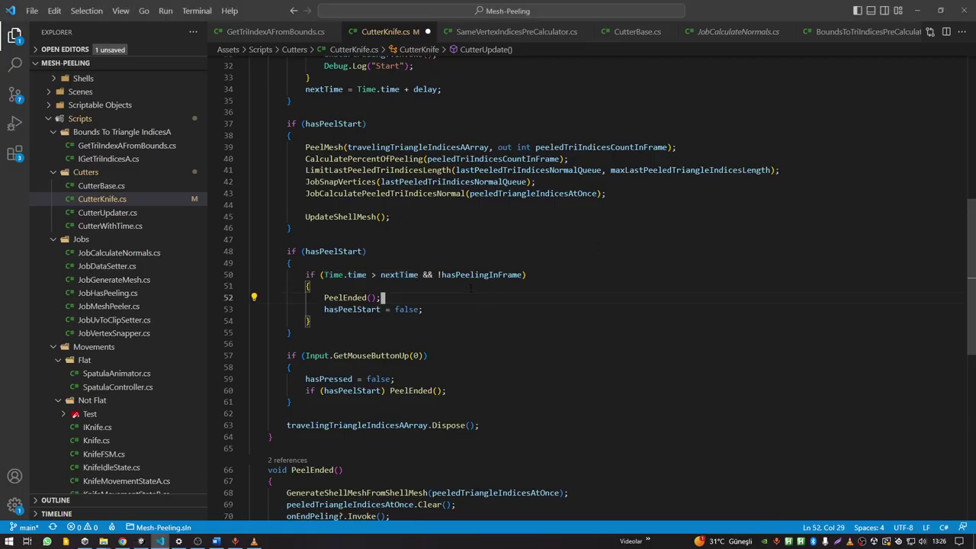
double_click(480, 274)
left_click(417, 286)
mouse_move(417, 274)
left_mouse_down()
mouse_move(529, 275)
mouse_move(326, 274)
left_mouse_up()
left_click(382, 297)
double_click(350, 297)
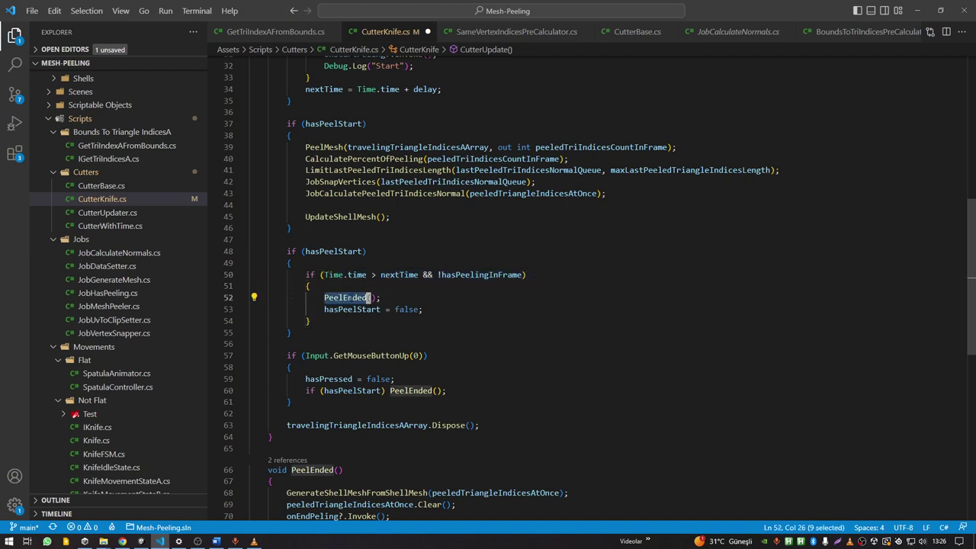
Step: Review the GetMouseButtonUp release block and open GenerateShellMeshFromShellMesh's definition in CutterBase.cs
scroll(369, 298, "down", 3)
double_click(371, 264)
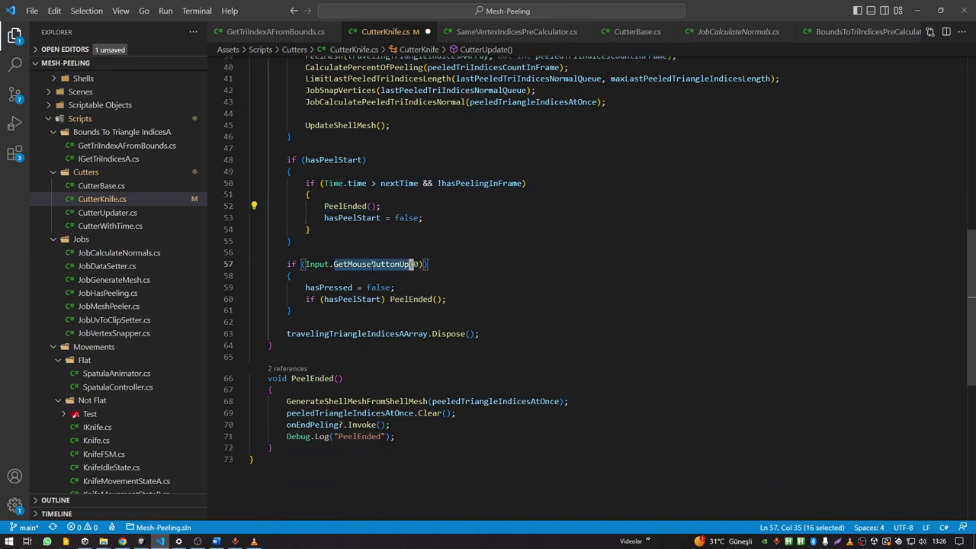
left_click_drag(292, 310, 275, 264)
scroll(311, 287, "down", 2)
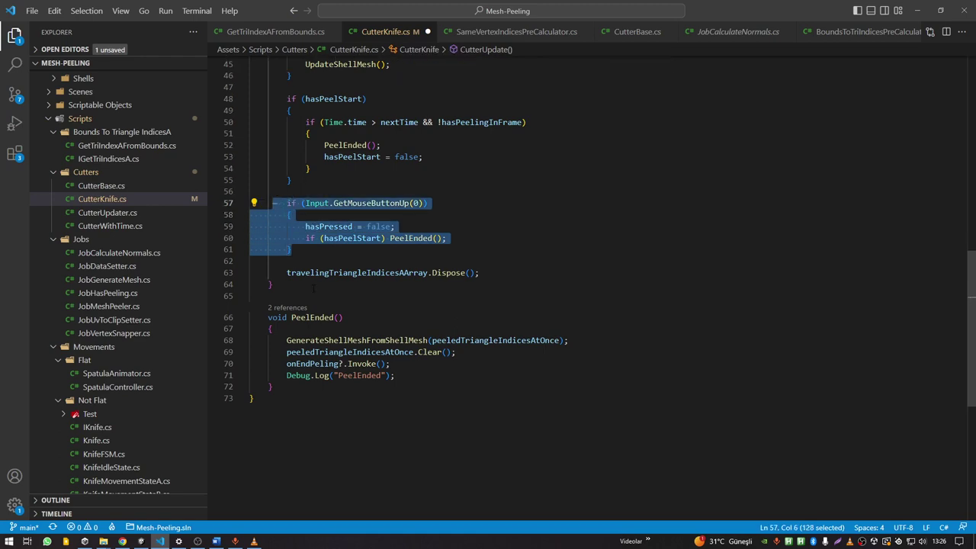
double_click(366, 339)
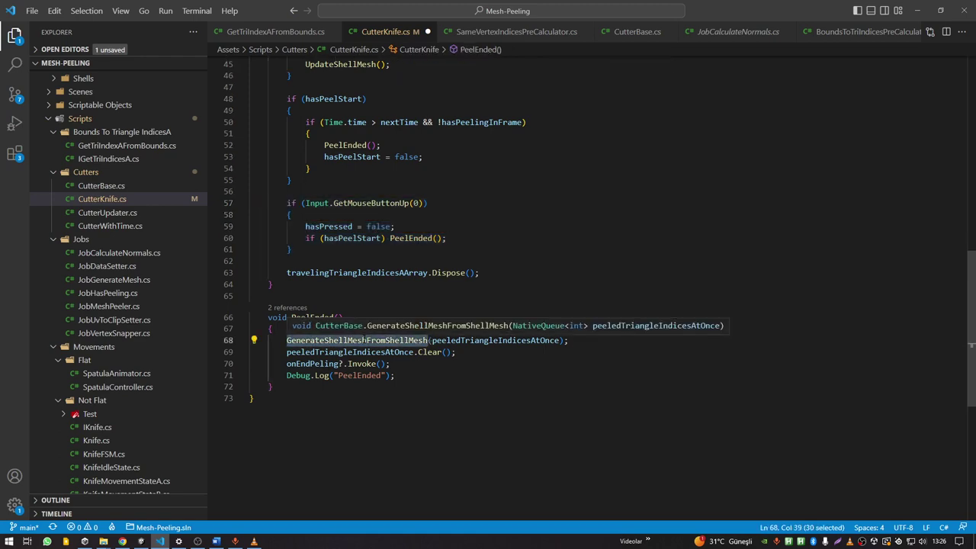
left_click(374, 341, "ctrl")
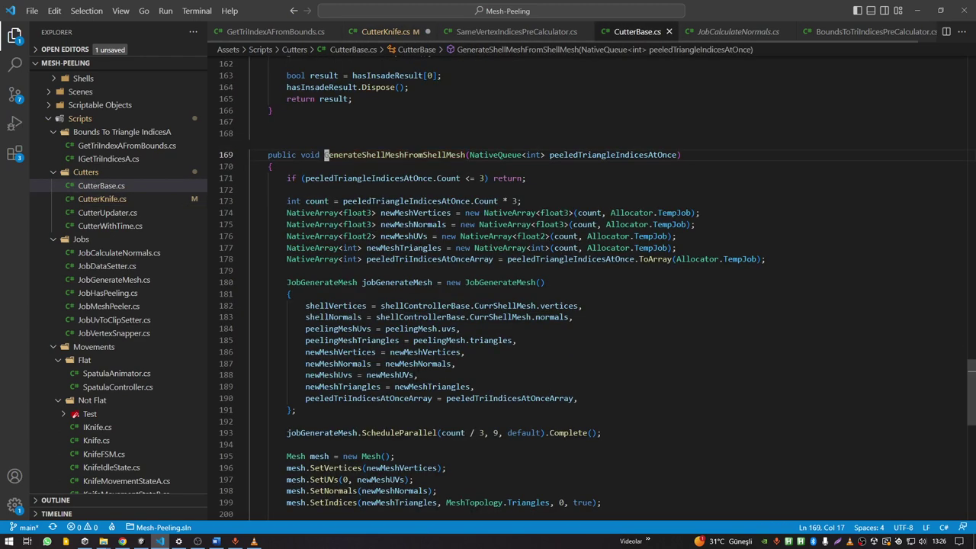
Step: Highlight the newMeshVertices and newMeshUVs array allocations for the new mesh
double_click(446, 213)
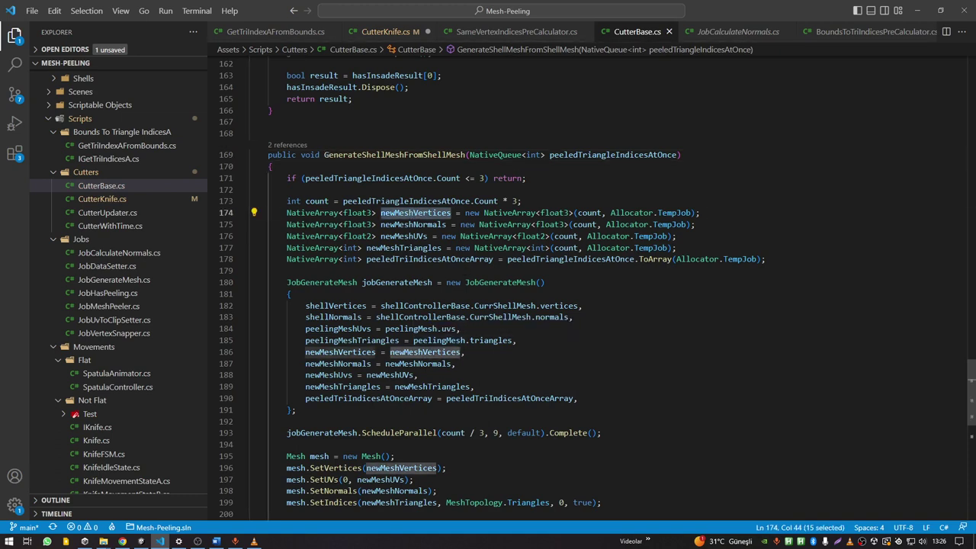
left_click(431, 236)
left_click_drag(269, 213, 385, 282)
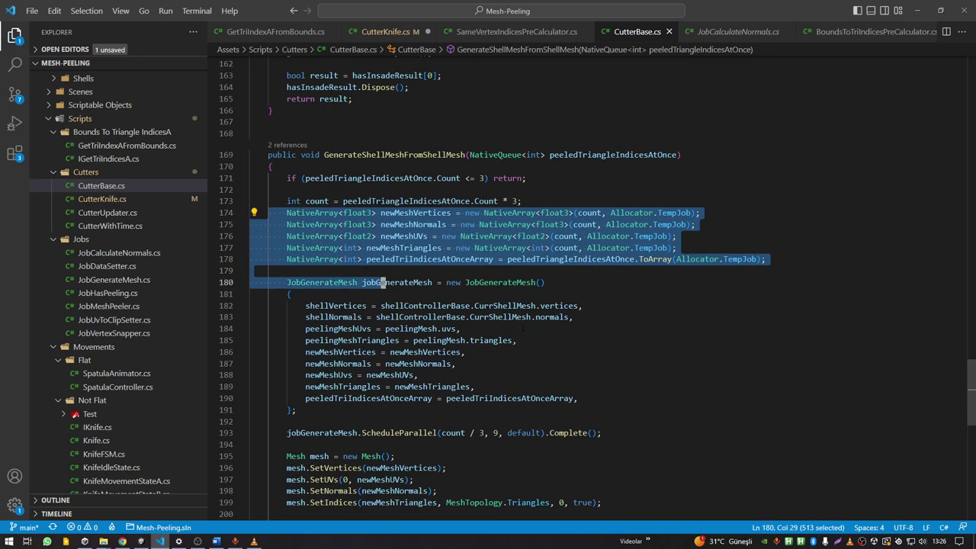
left_click(516, 340)
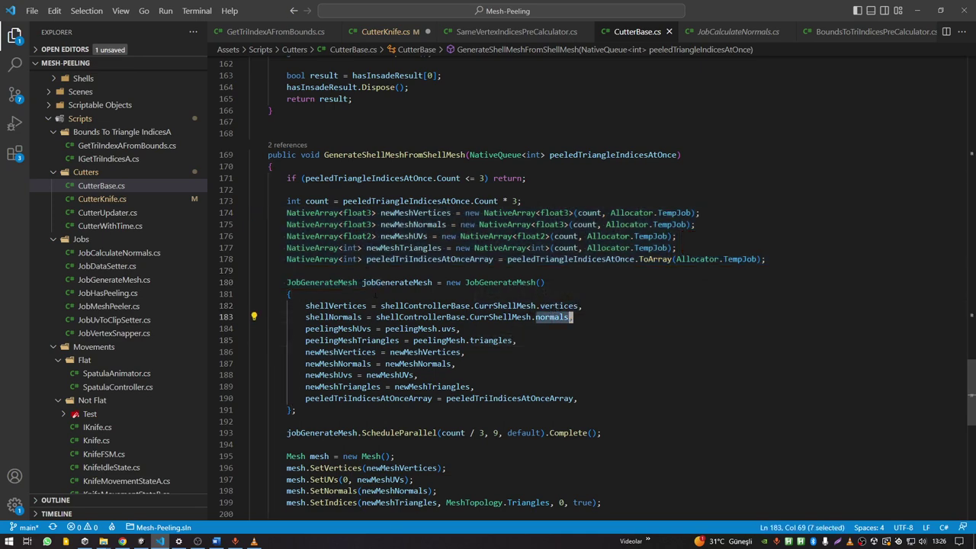
Step: Open JobGenerateMesh with F12, review its read-only inputs and vertex-copy loop, then return to CutterKnife.cs
double_click(356, 282)
key("F12")
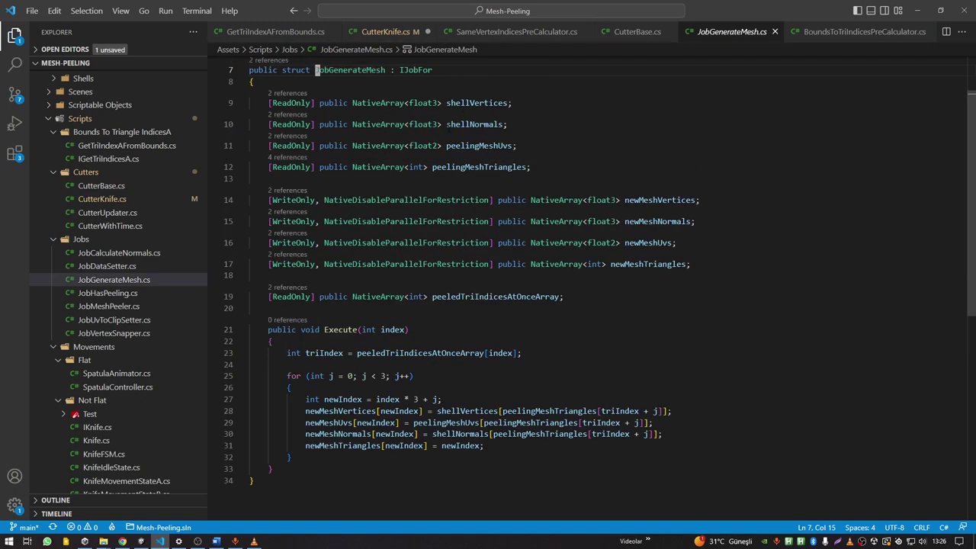
left_click_drag(459, 103, 491, 167)
left_click_drag(305, 411, 483, 445)
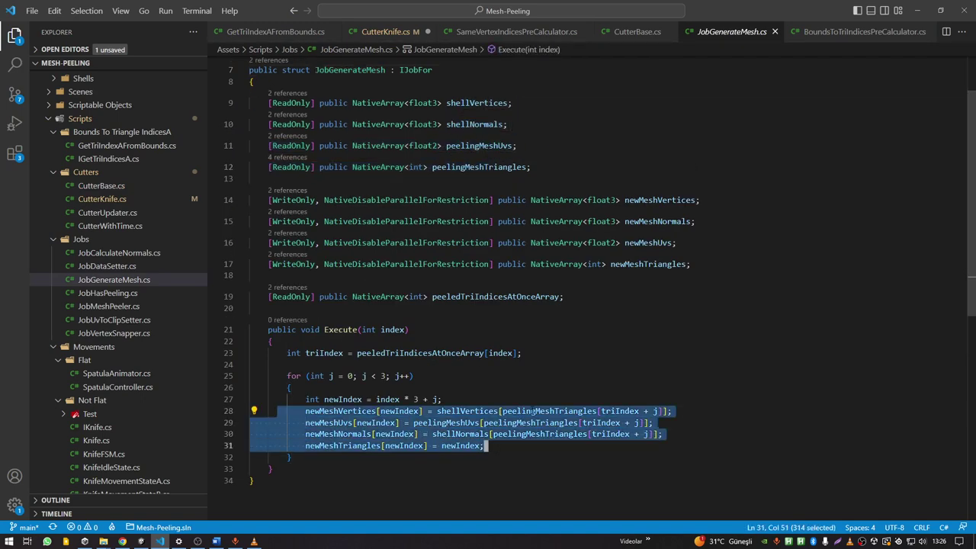
left_click(385, 31)
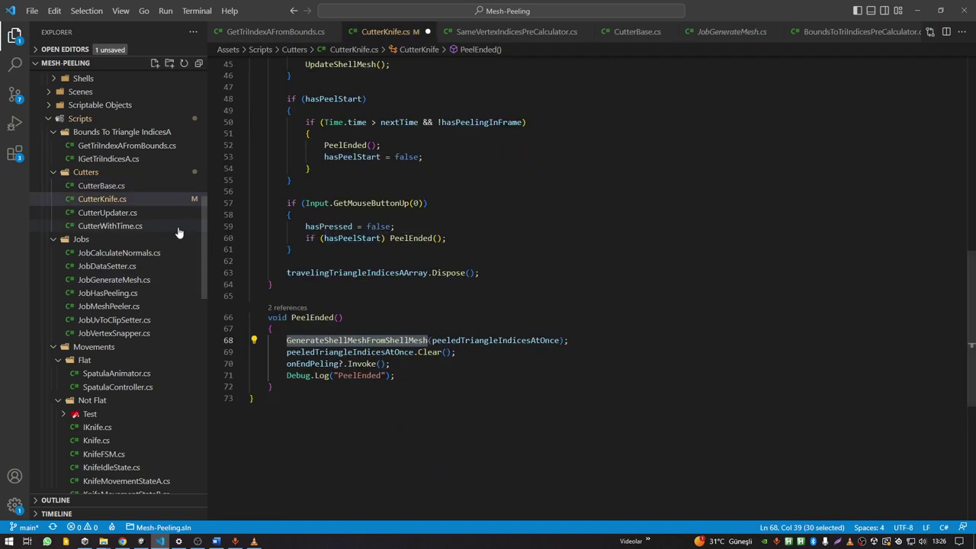
left_click(148, 226)
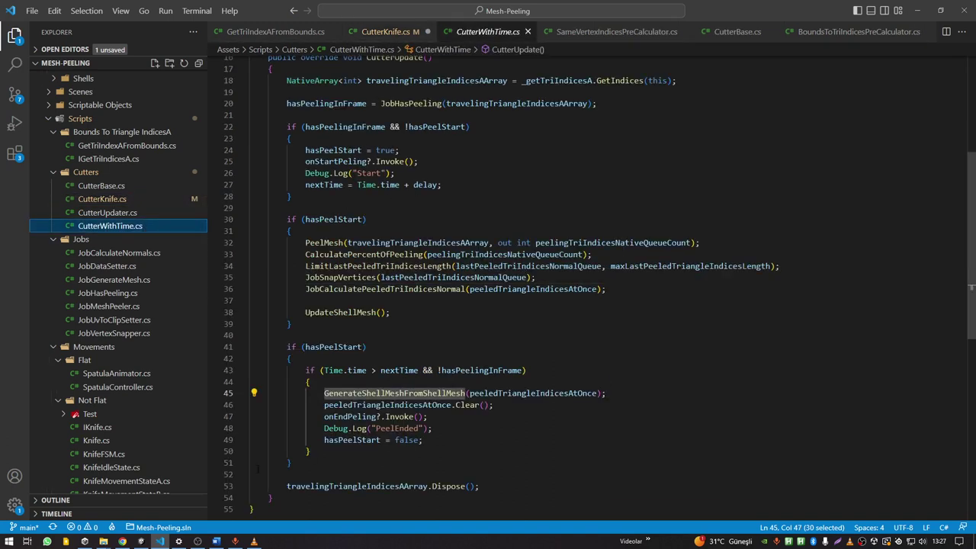
Step: After viewing CutterWithTime.cs, toggle between Unity and VS Code, ending on the 12%-peeled cylinder
left_click(140, 542)
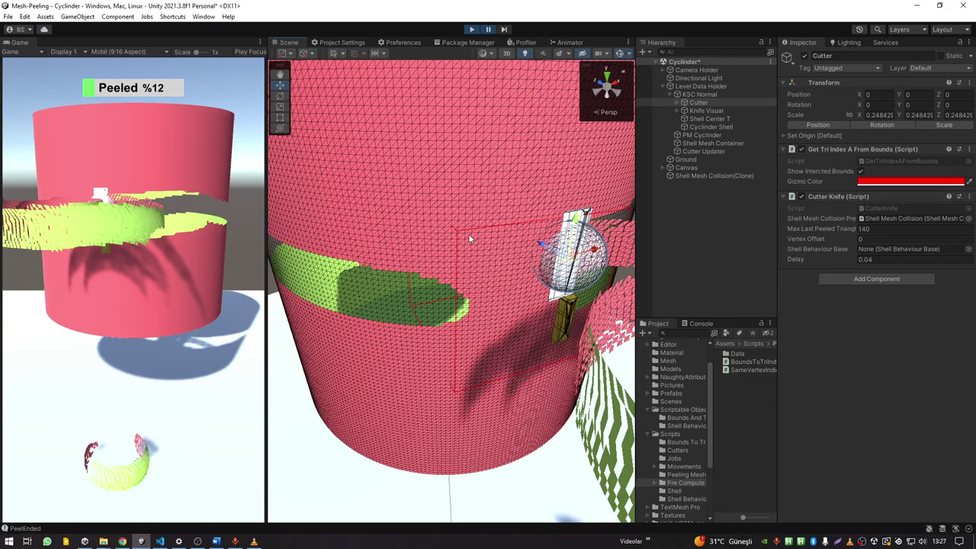
key("alt+Tab")
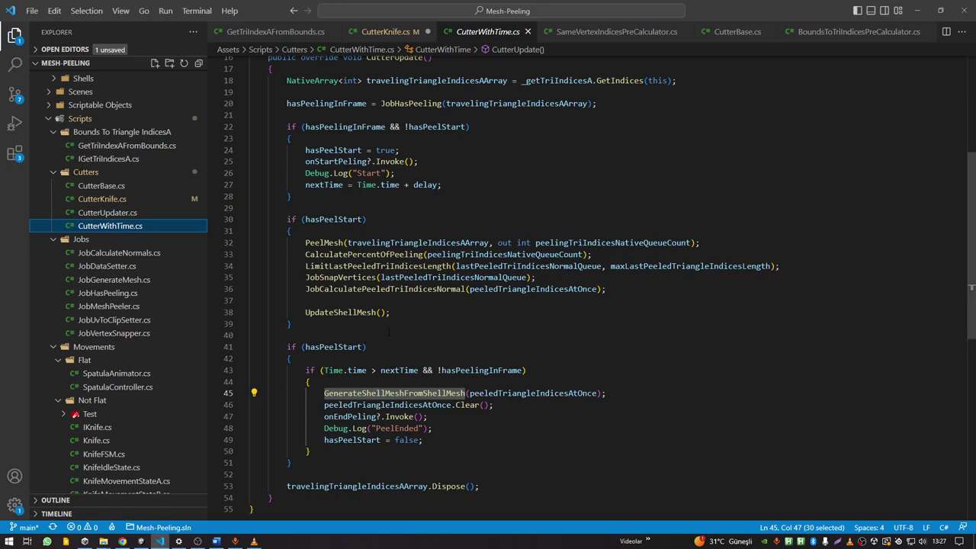
key("alt+Tab")
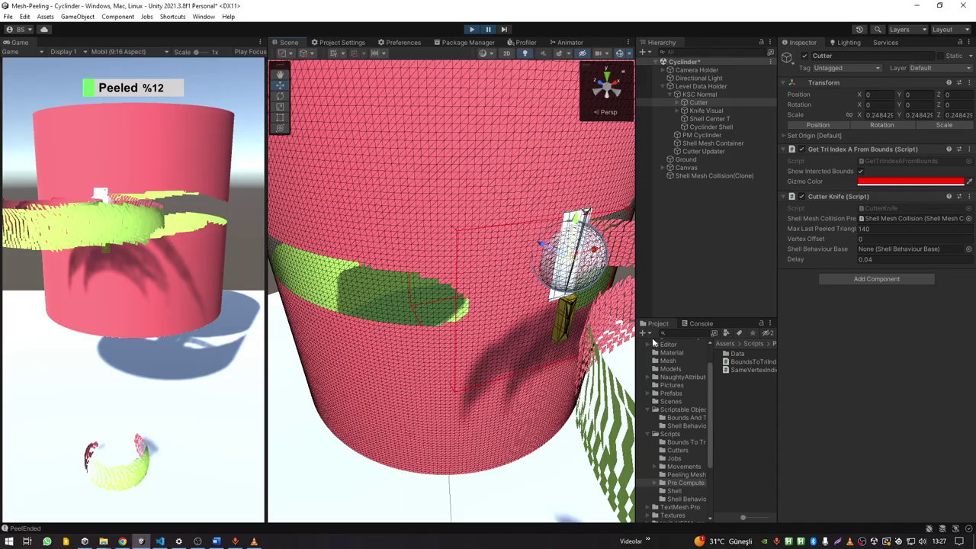
Step: Stop play mode, open the Plane scene from Assets/Scenes, answer the save prompt, and go to VS Code
left_click(471, 29)
left_click(671, 401)
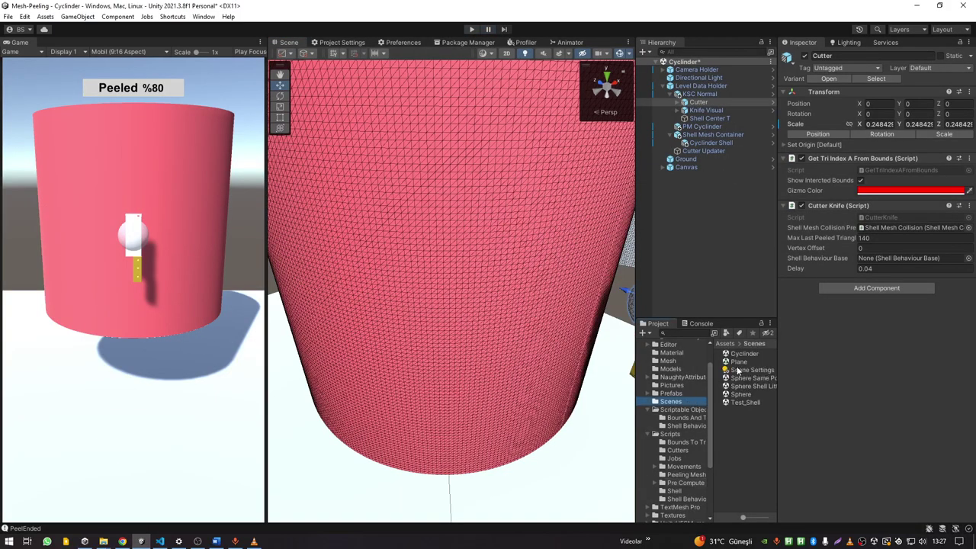
double_click(738, 362)
left_click(517, 292)
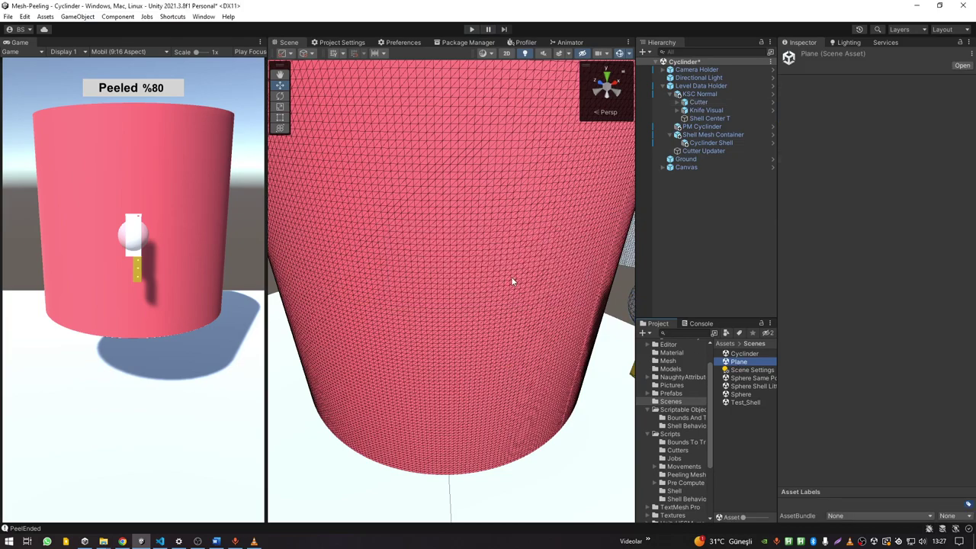
key("alt+Tab")
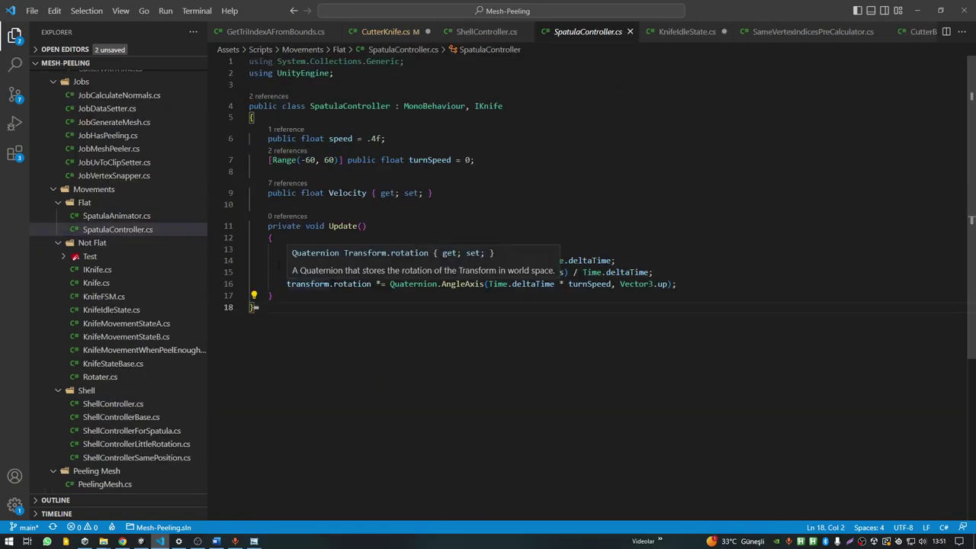
Step: Look at IKnife.cs's Velocity property, then open Knife.cs and its KnifeMovementNoCamRayStateData field
left_click(145, 226)
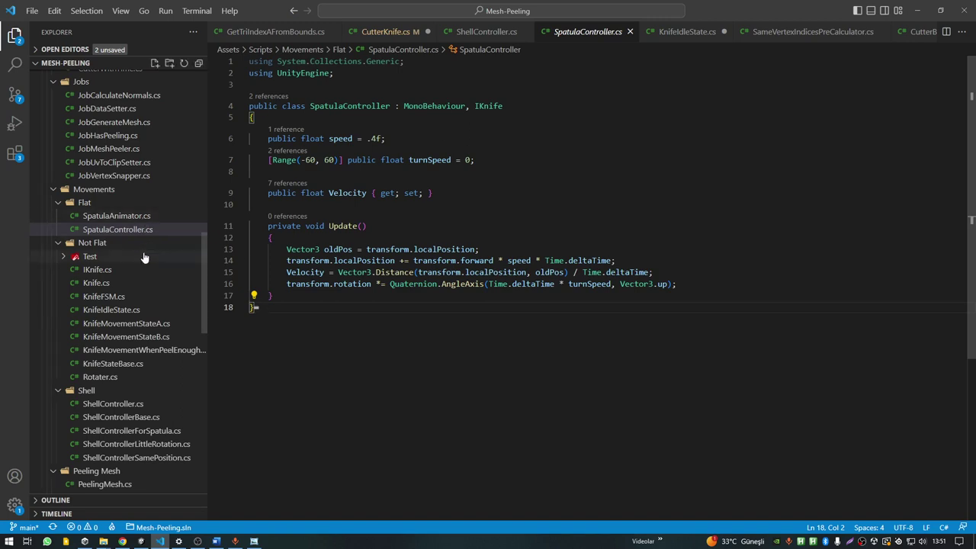
left_click(128, 272)
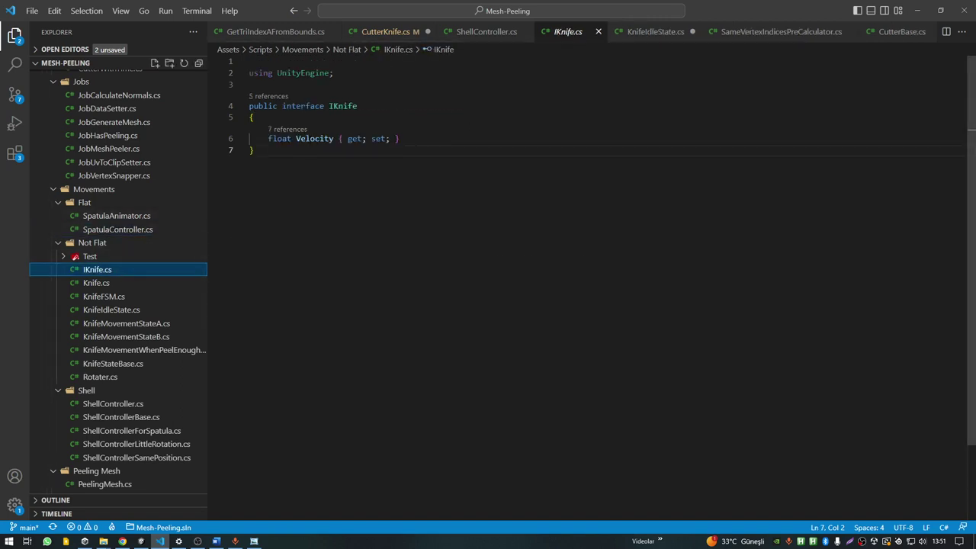
double_click(314, 138)
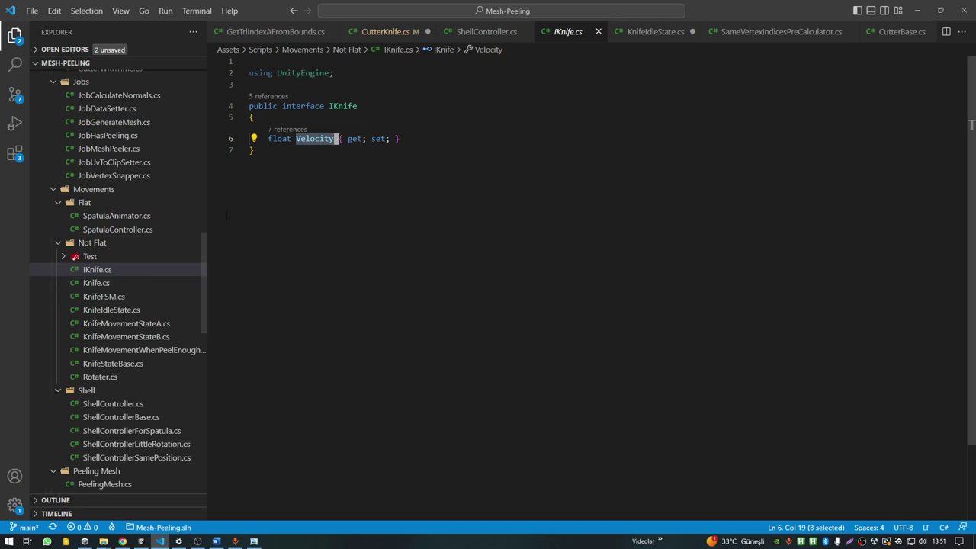
left_click(114, 284)
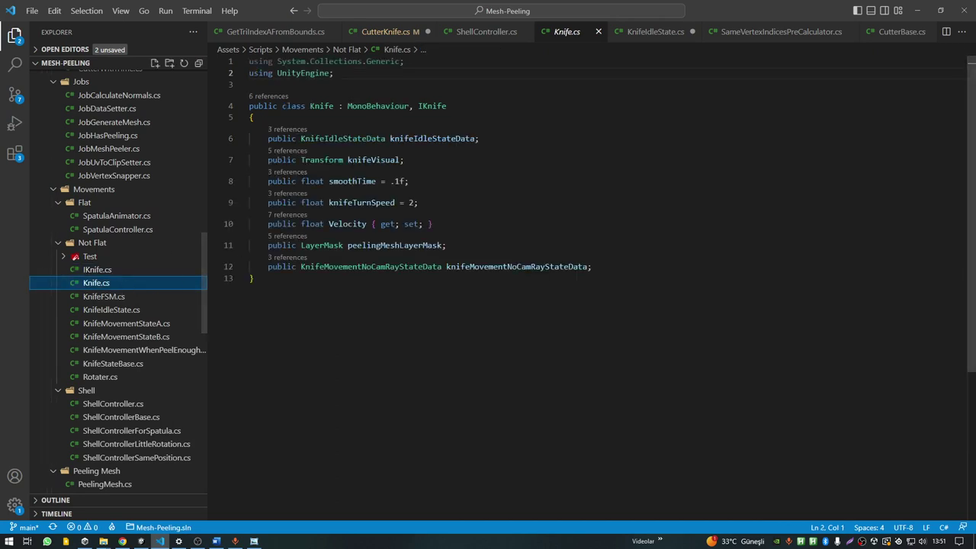
left_click(367, 267)
Step: Review KnifeFSM.cs's state setup, including KnifeMovementWhenPeelEnough and its three transitions
left_click(145, 296)
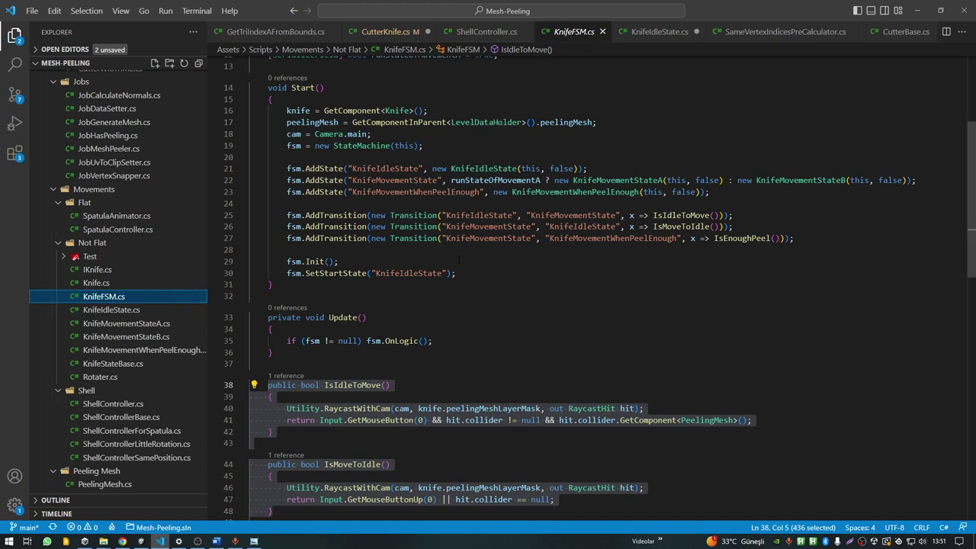
double_click(423, 192)
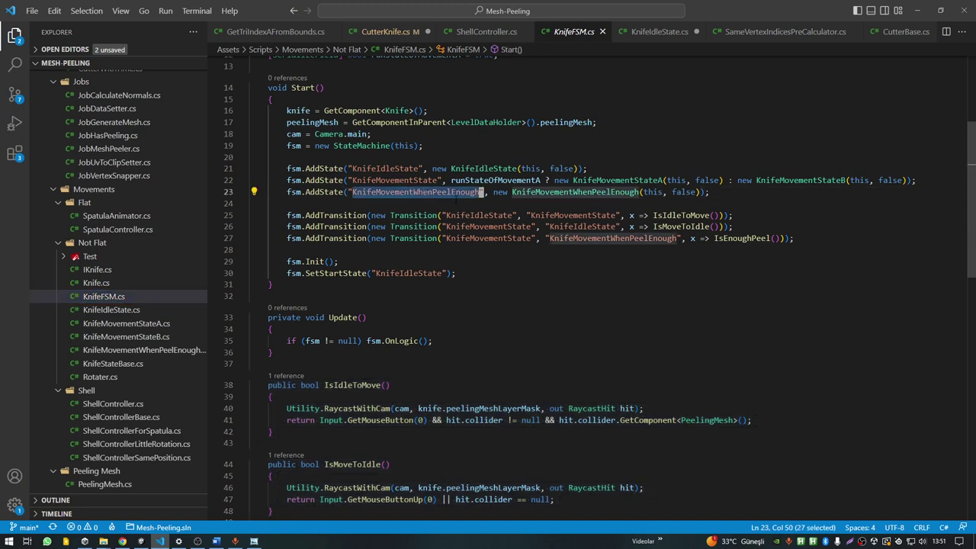
left_click_drag(626, 215, 792, 238)
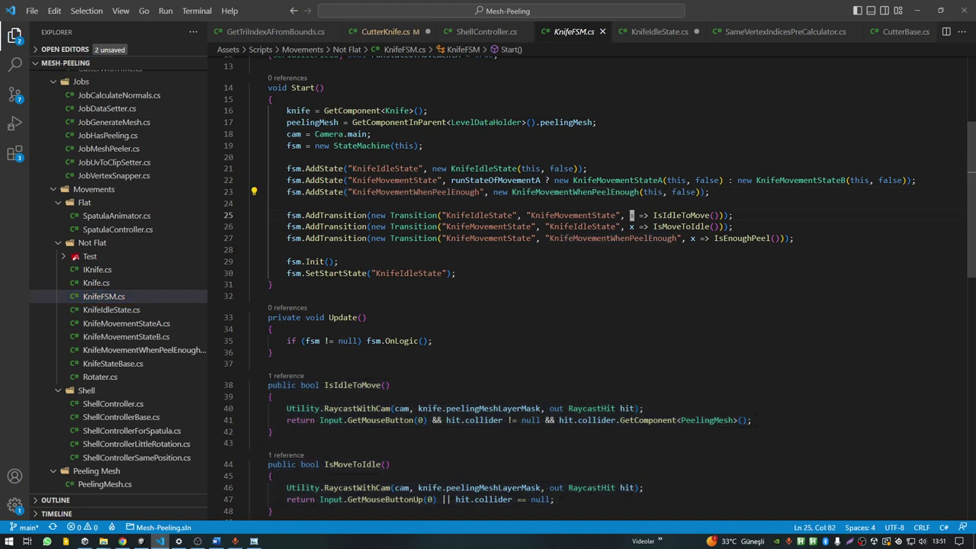
left_click(638, 280)
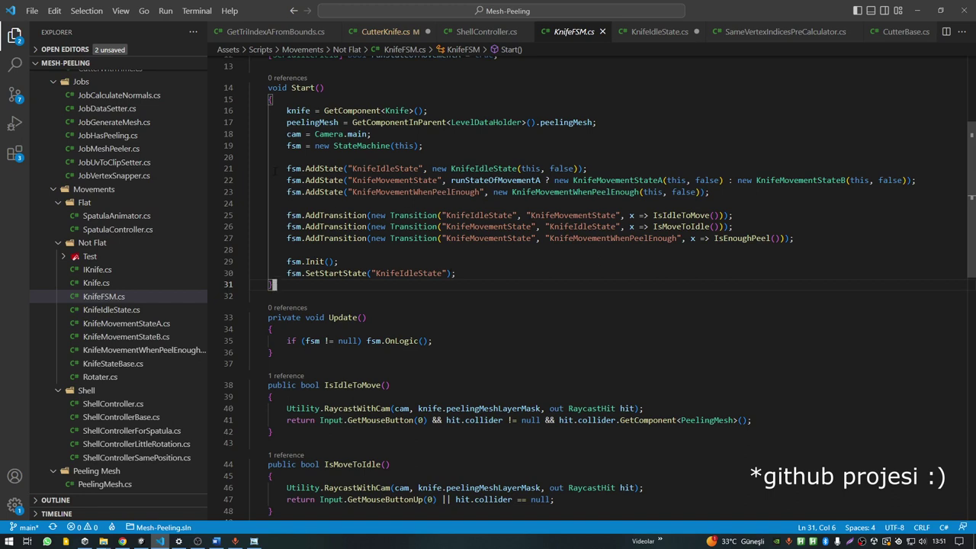
left_click_drag(278, 169, 762, 237)
left_click(757, 261)
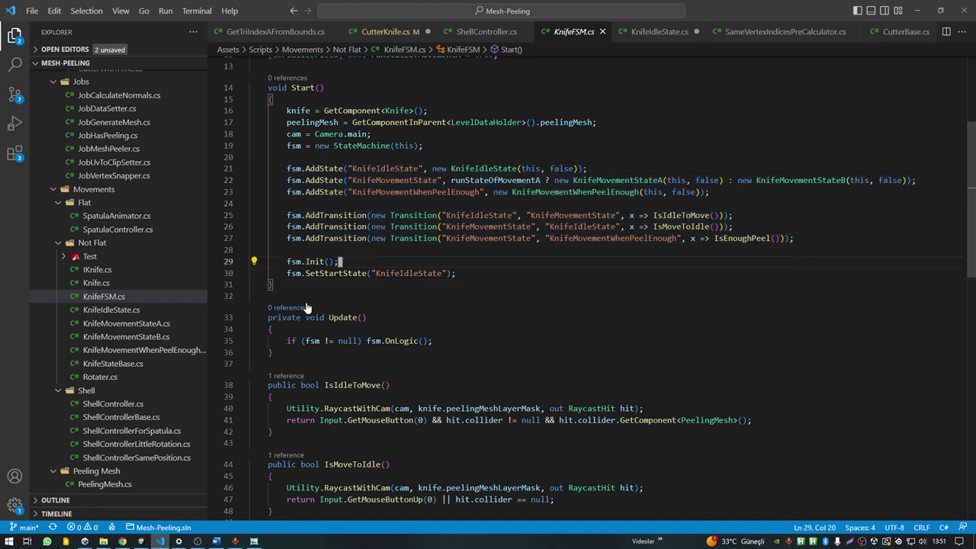
scroll(386, 373, "down", 2)
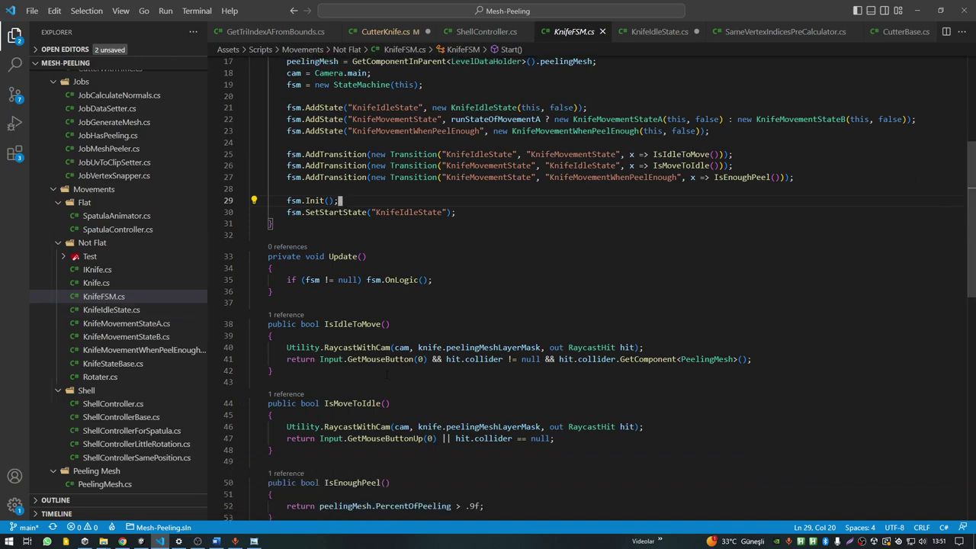
Step: Compare the knife rotation line 40 across KnifeIdleState, KnifeMovementStateA and KnifeMovementStateB
left_click(145, 313)
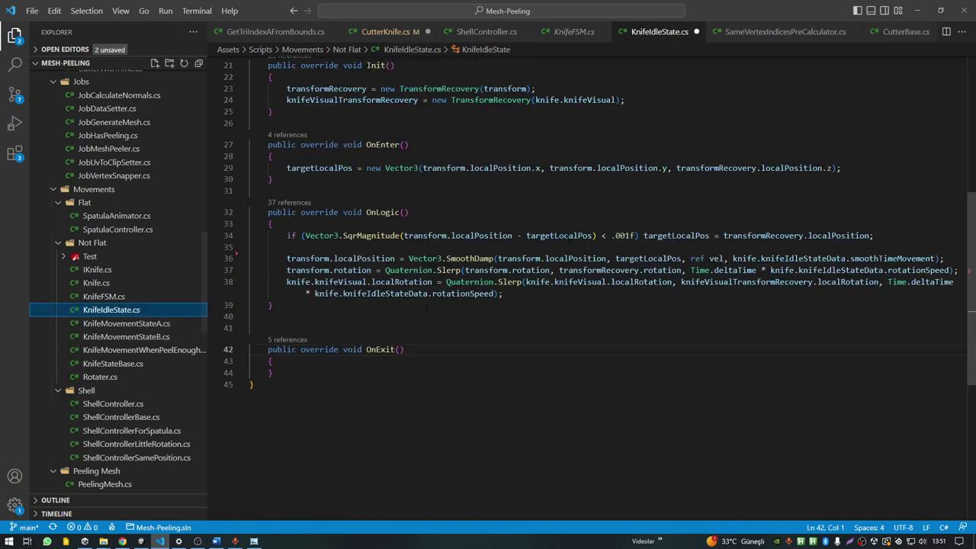
left_click(145, 326)
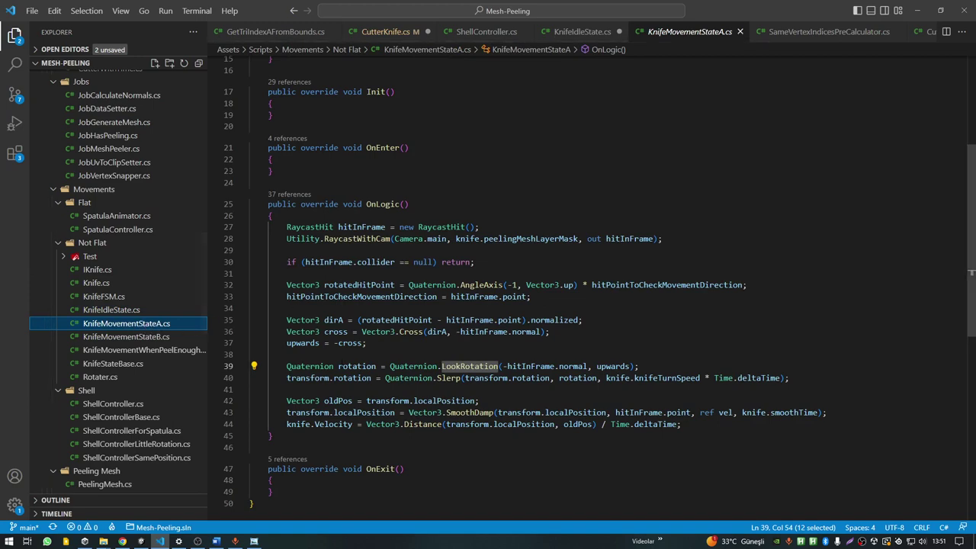
double_click(369, 378)
left_click(309, 378)
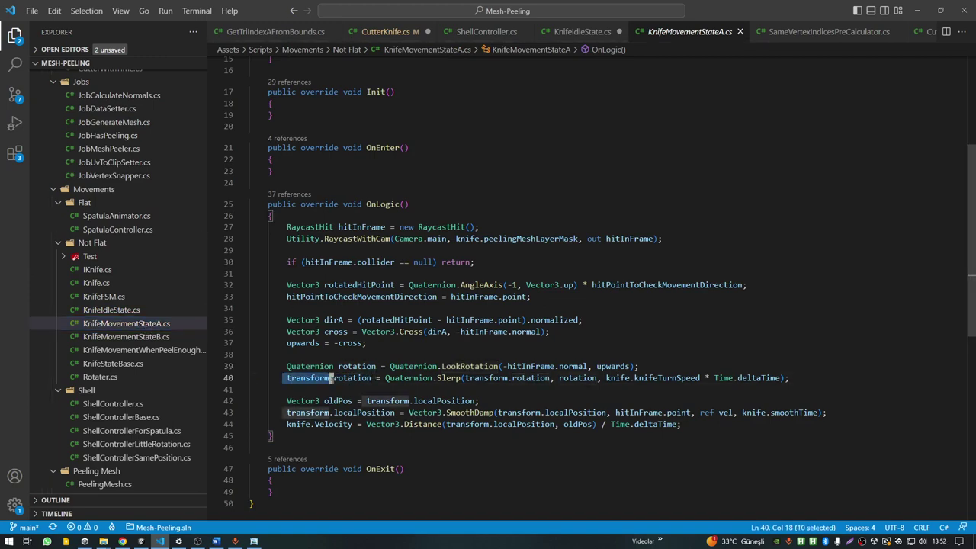
left_click(126, 336)
left_click(330, 389)
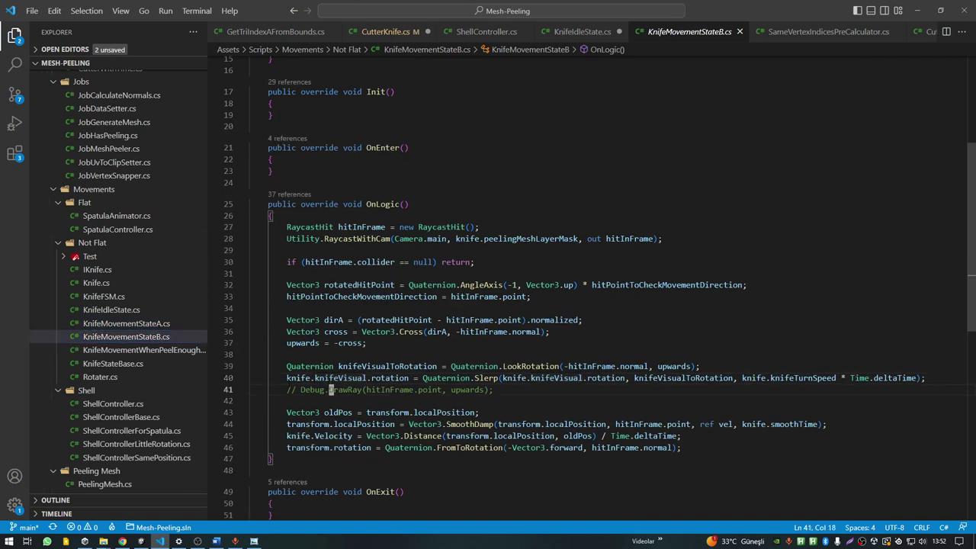
left_click_drag(286, 378, 398, 378)
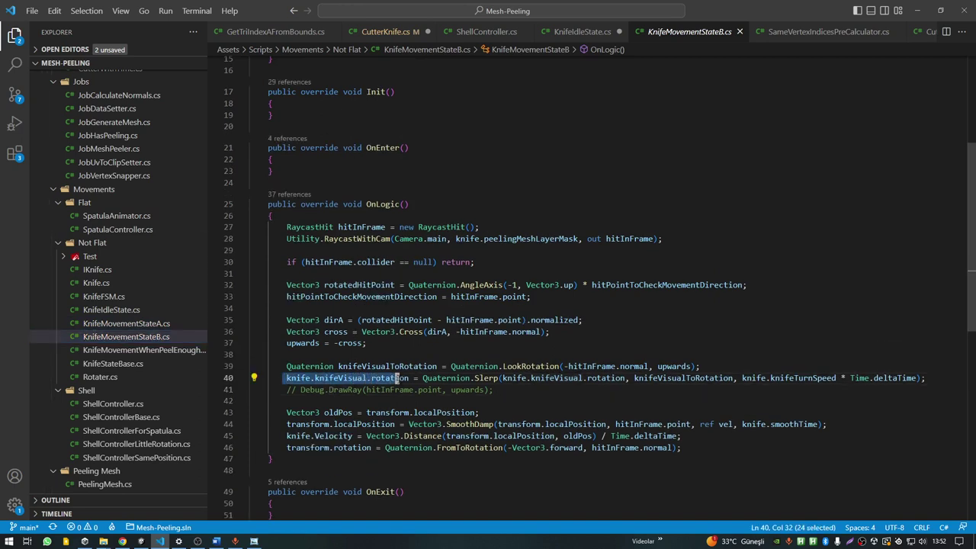
left_click(159, 323)
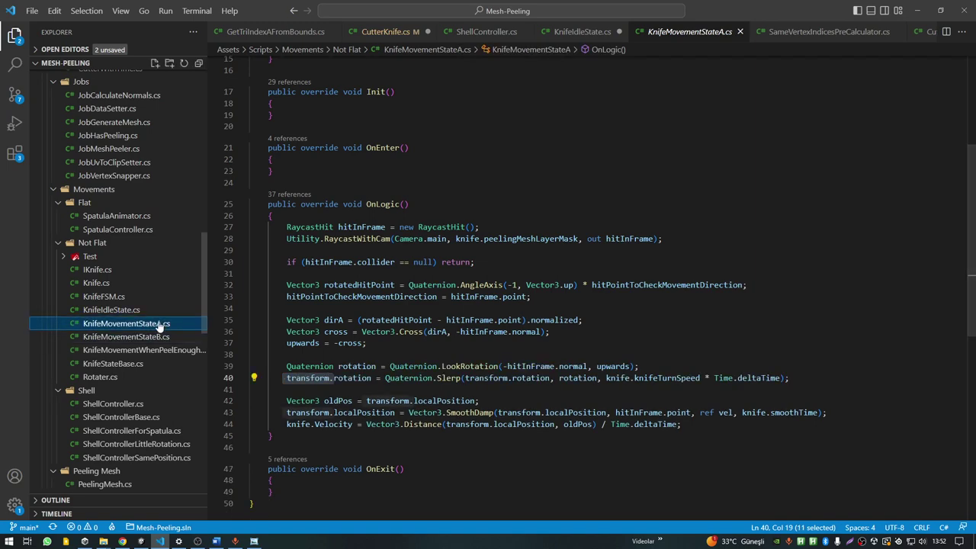
Step: Check KnifeFSM's runStateOfMovementA flag, the empty KnifeMovementWhenPeelEnough state, and IsEnoughPeel
left_click(136, 298)
scroll(533, 290, "up", 5)
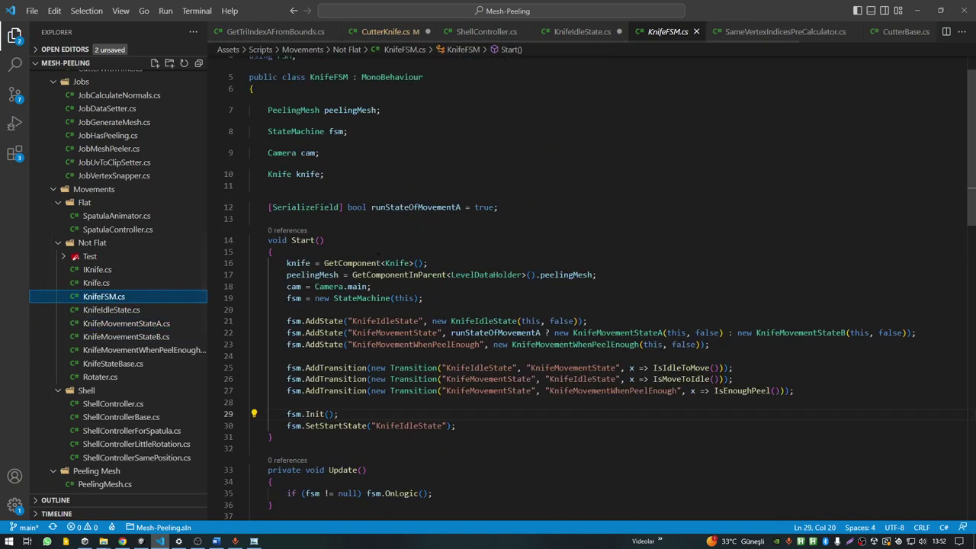
double_click(415, 206)
scroll(427, 228, "down", 2)
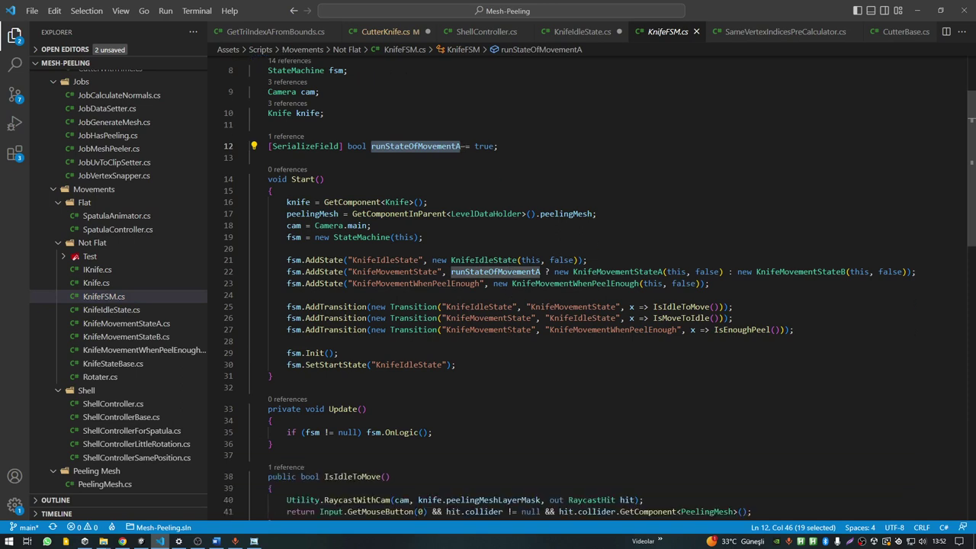
left_click(113, 363)
left_click(143, 350)
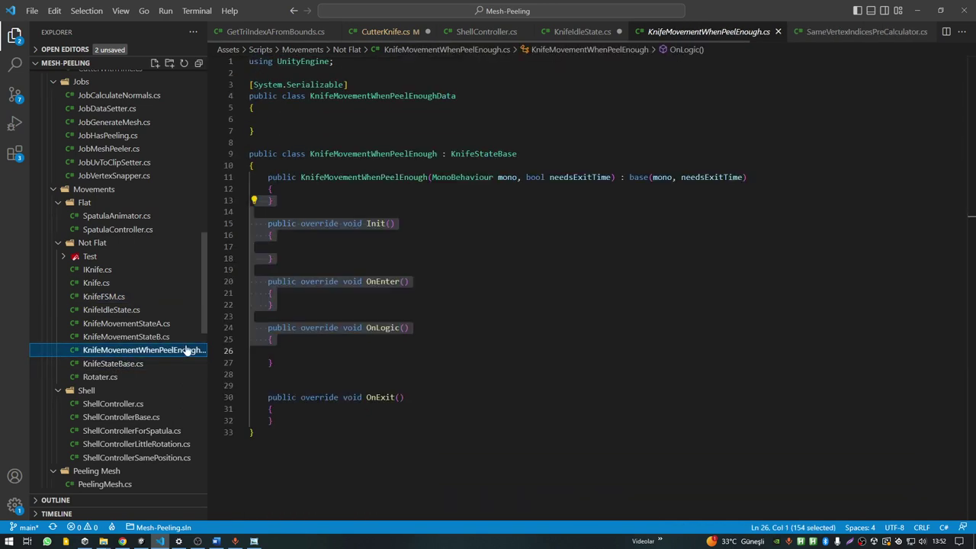
left_click(442, 272)
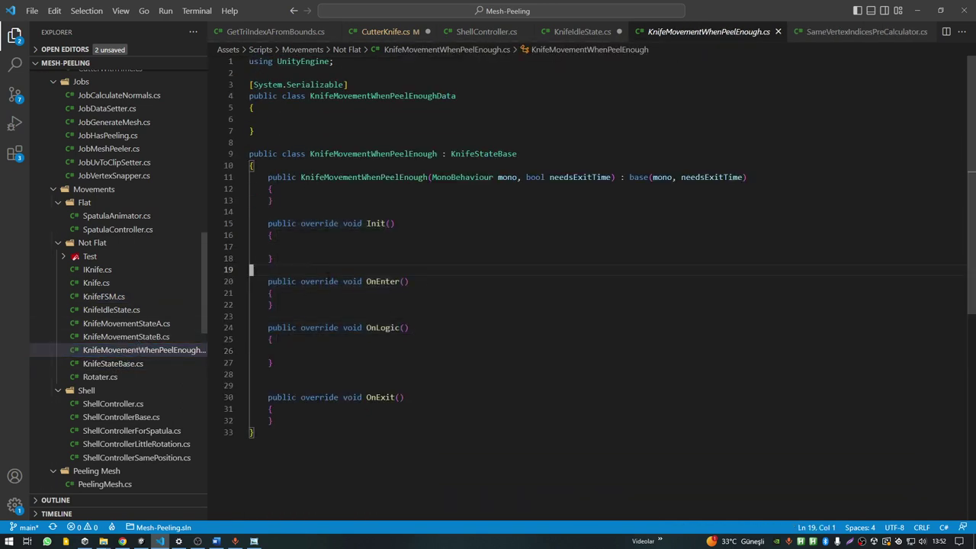
left_click(115, 297)
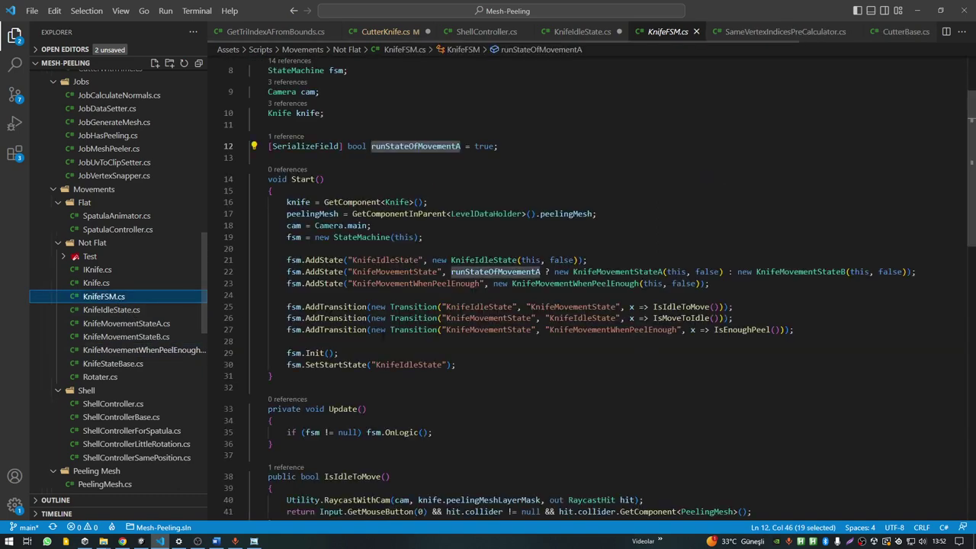
scroll(458, 289, "down", 5)
scroll(592, 278, "down", 1)
double_click(352, 421)
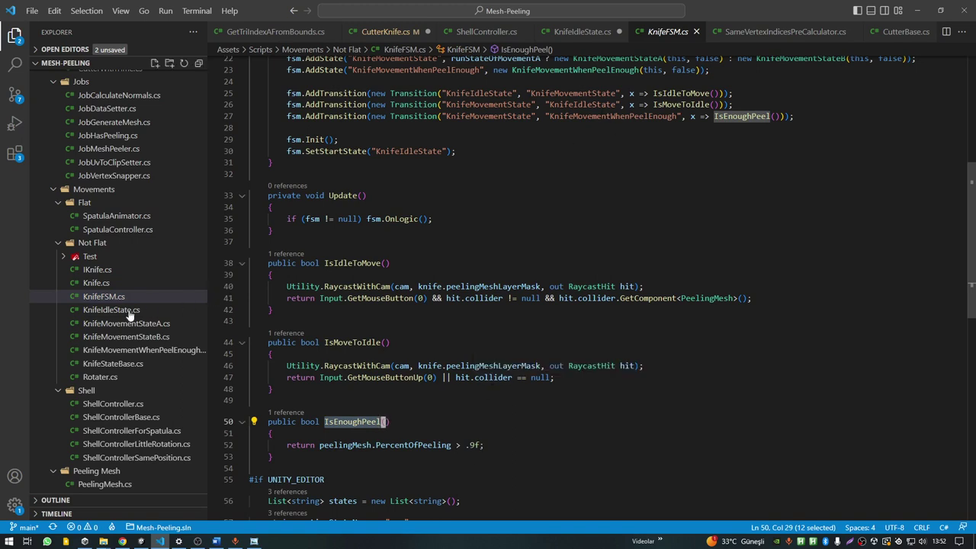
Step: Glance at KnifeStateBase.cs and Rotater.cs, then open ShellController.cs
left_click(124, 364)
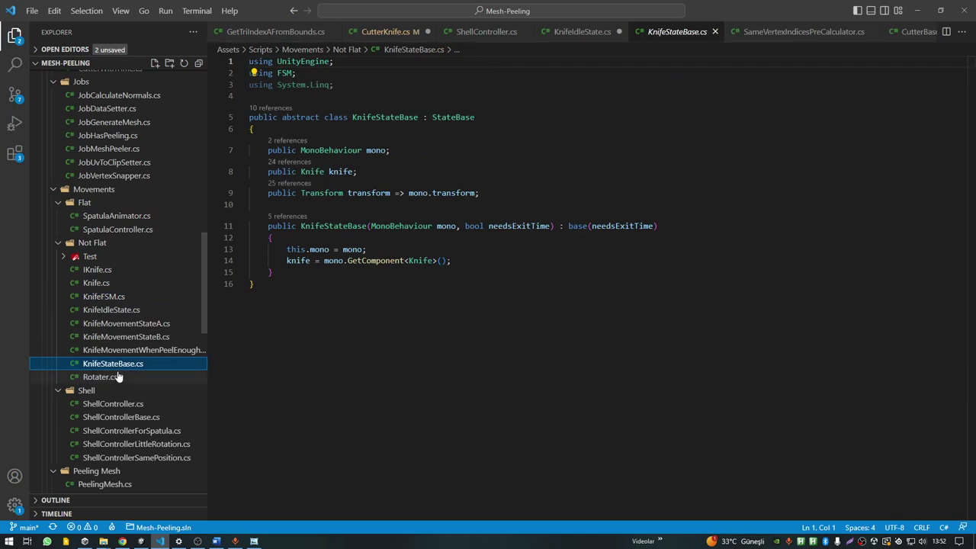
left_click(118, 378)
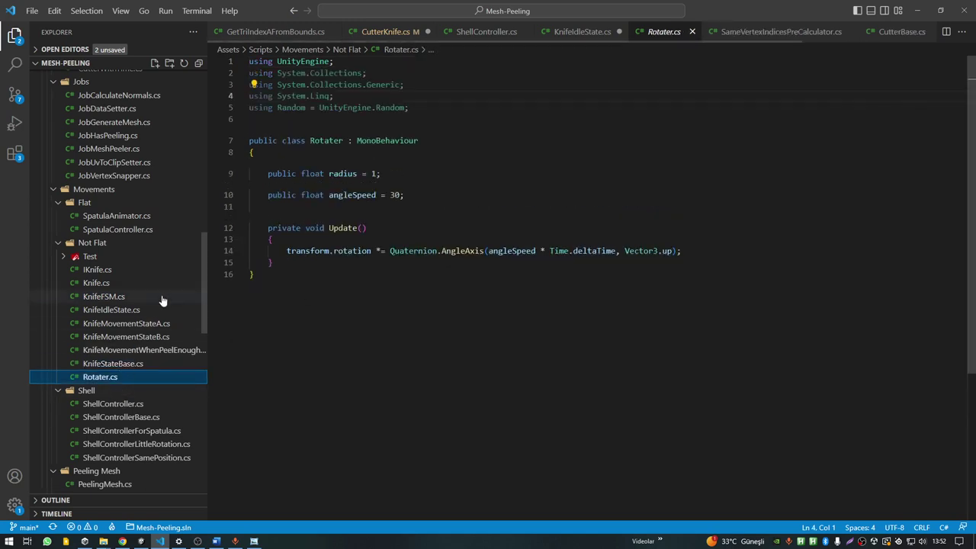
scroll(162, 303, "down", 1)
scroll(163, 305, "down", 1)
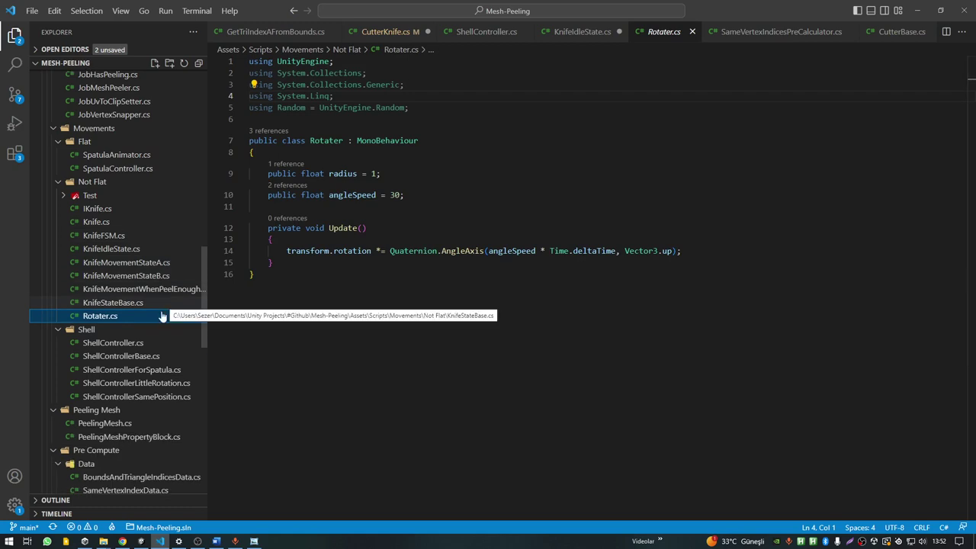
left_click(139, 348)
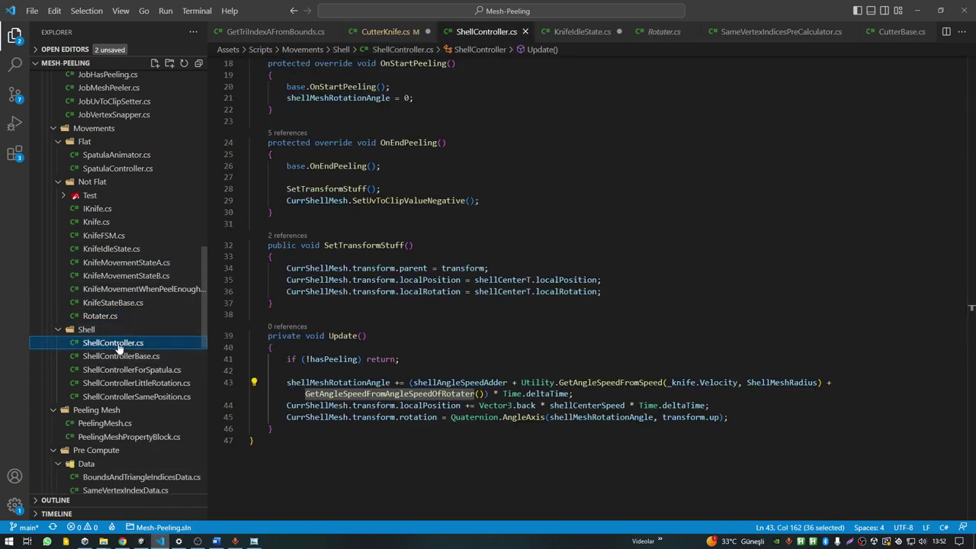
Step: In Unity, play the Plane scene and inspect the Spatula Controller and Plane Shell objects
left_click(140, 541)
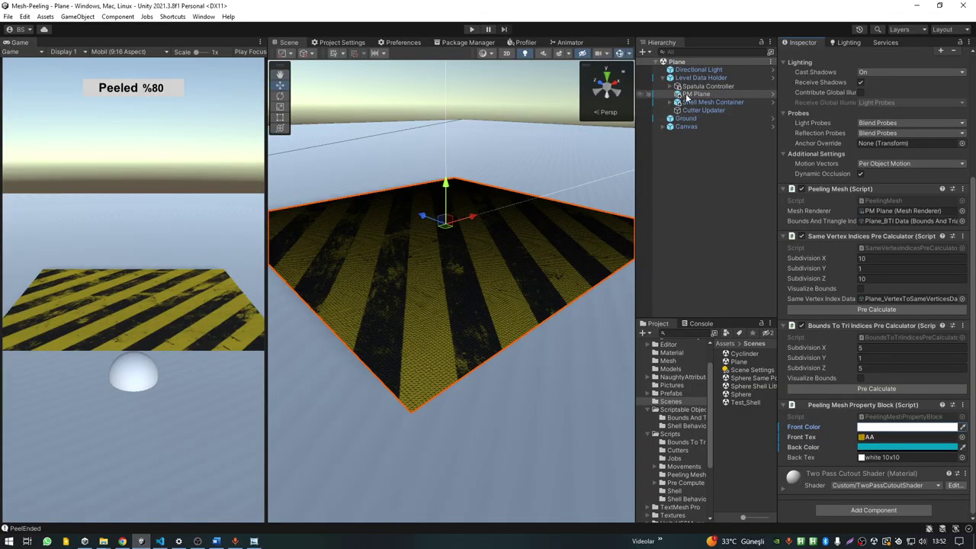
left_click(708, 87)
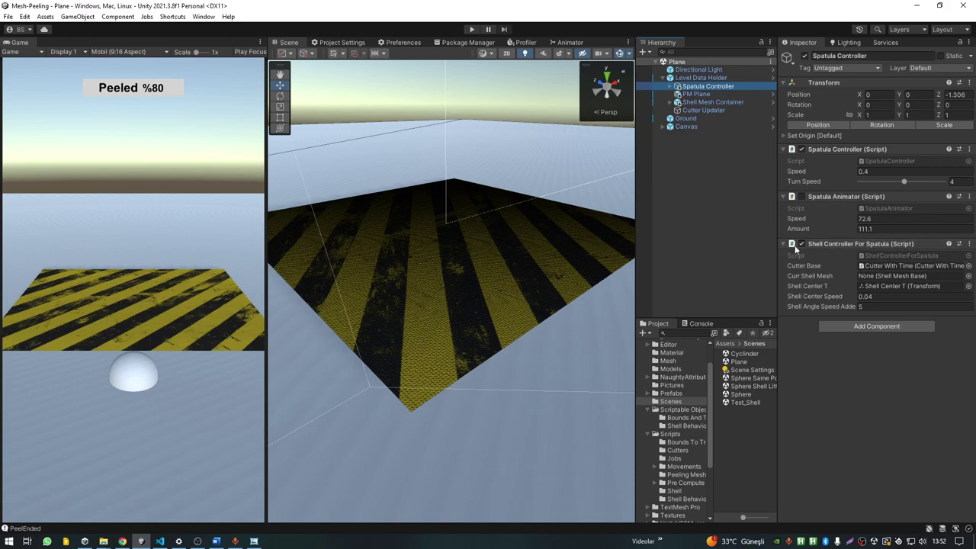
left_click(472, 29)
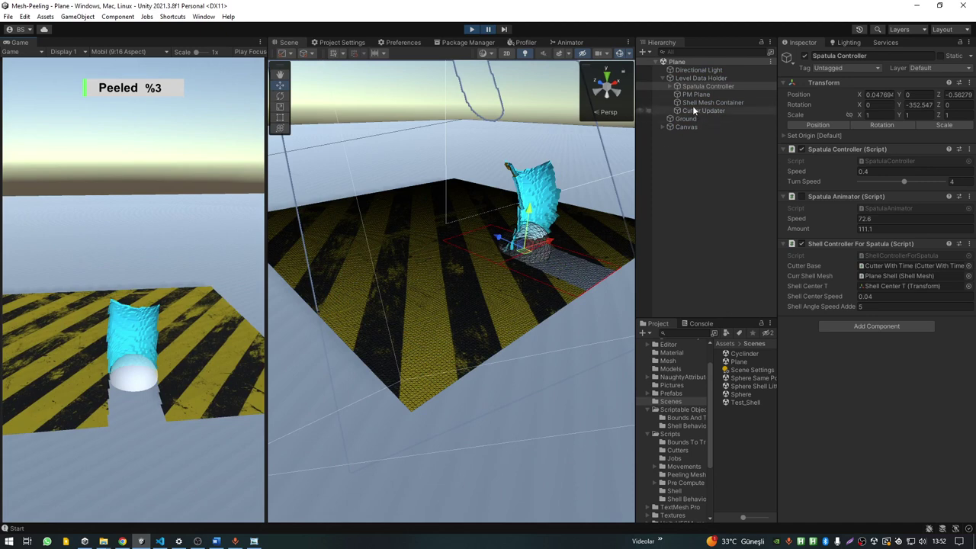
left_click(670, 86)
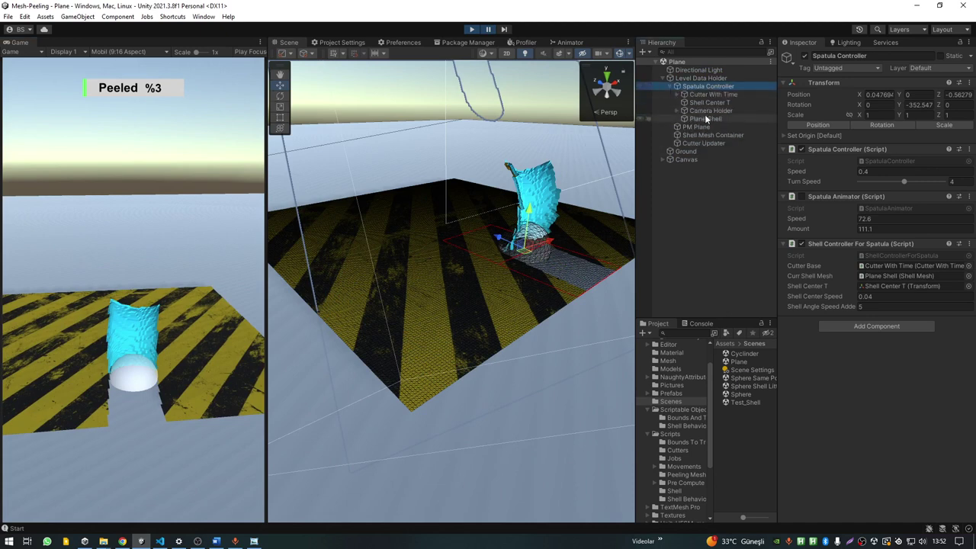
left_click(704, 118)
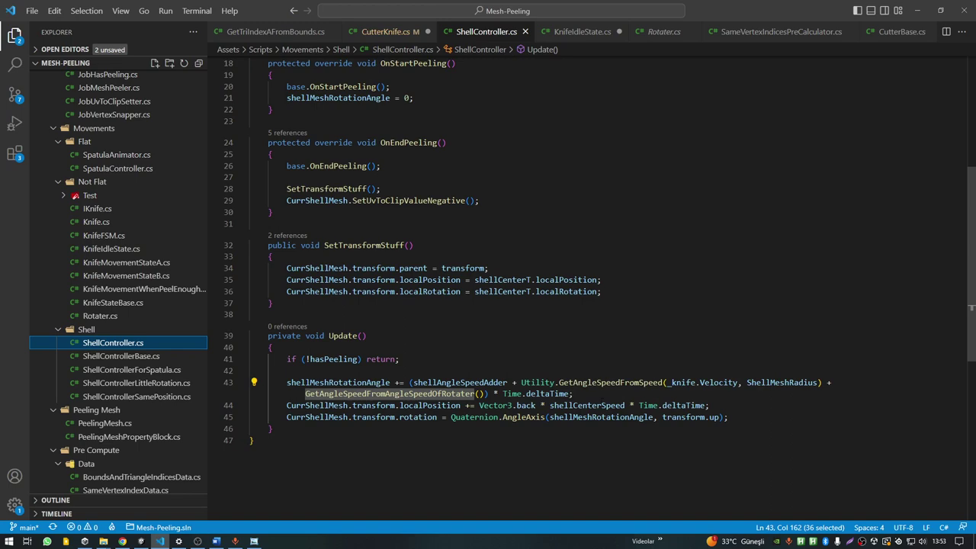
Step: Compare the running game with ShellController code, stop play mode, and open the Sphere scene
key("alt+Tab")
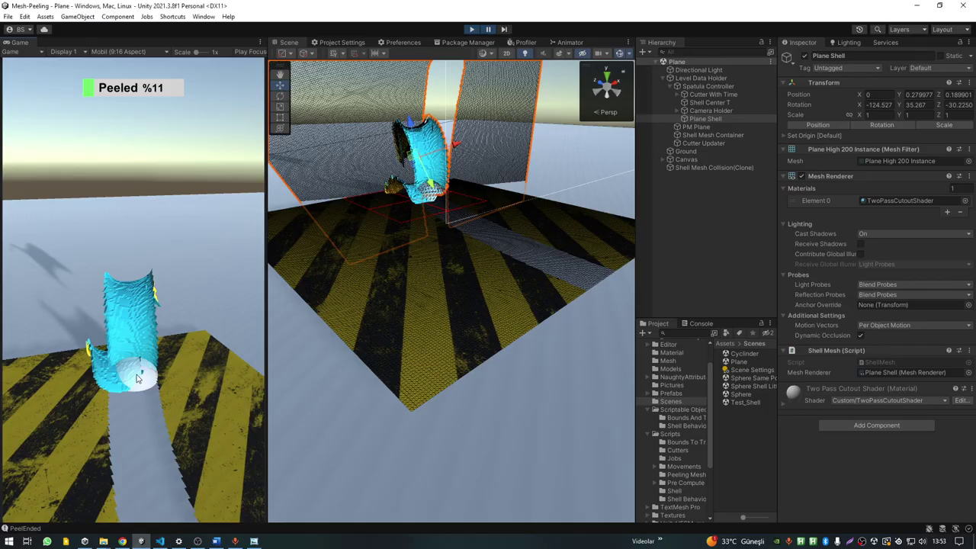
key("alt+Tab")
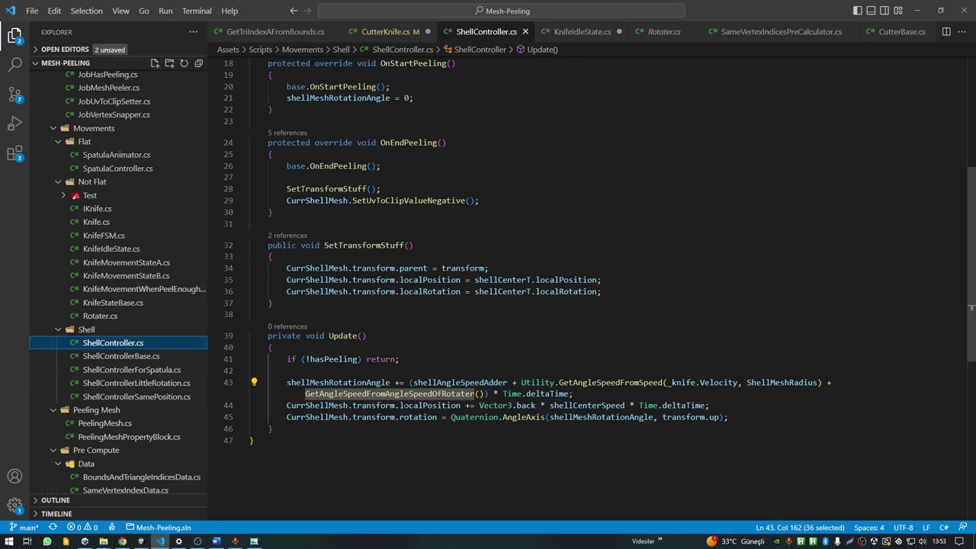
key("alt+Tab")
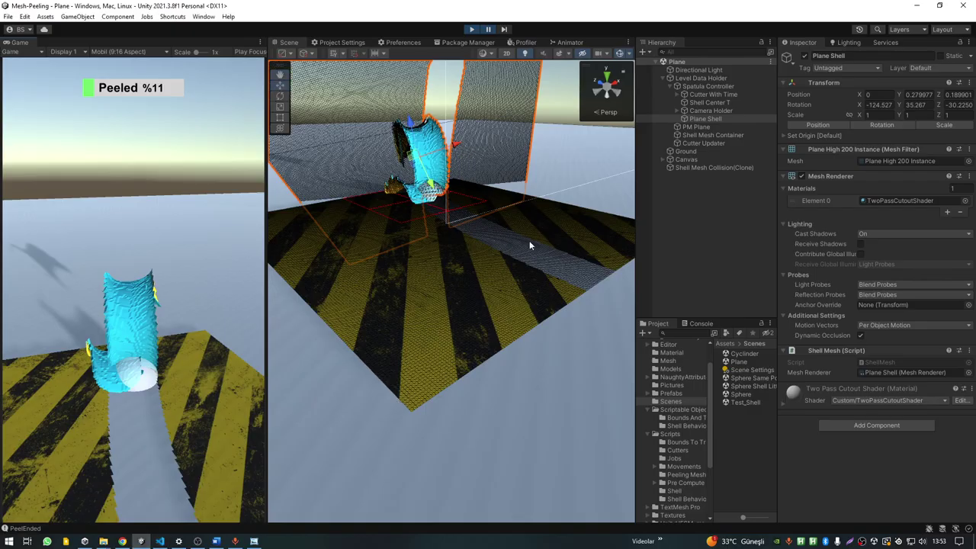
left_click(471, 31)
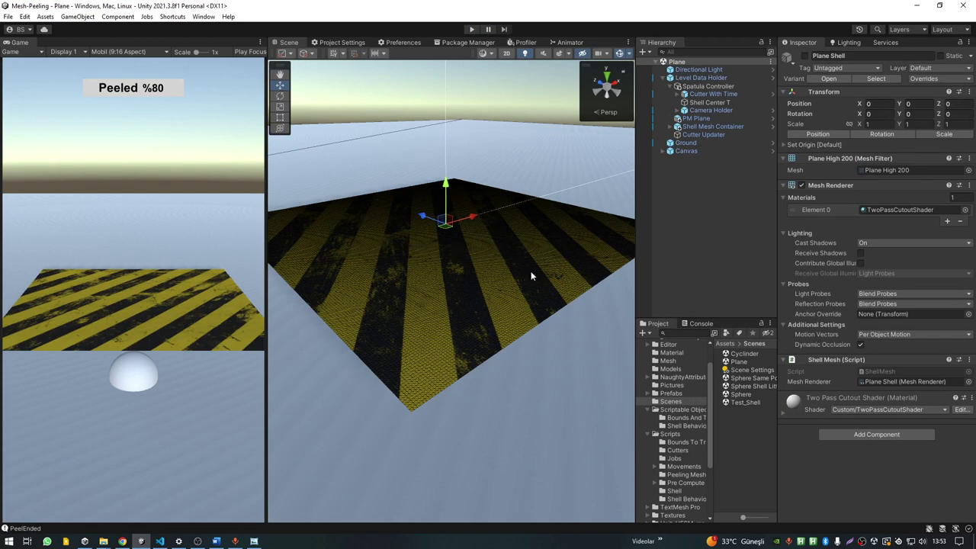
double_click(737, 394)
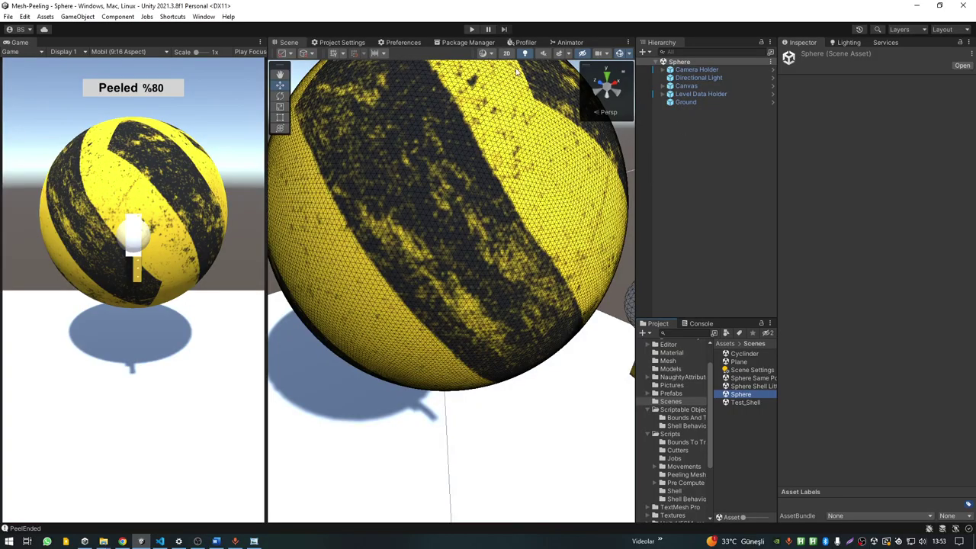
Step: Play the Sphere scene, orbit around it, select Sphere Shell, then highlight GetAngleSpeedFromSpeed in ShellController.cs
left_click(471, 29)
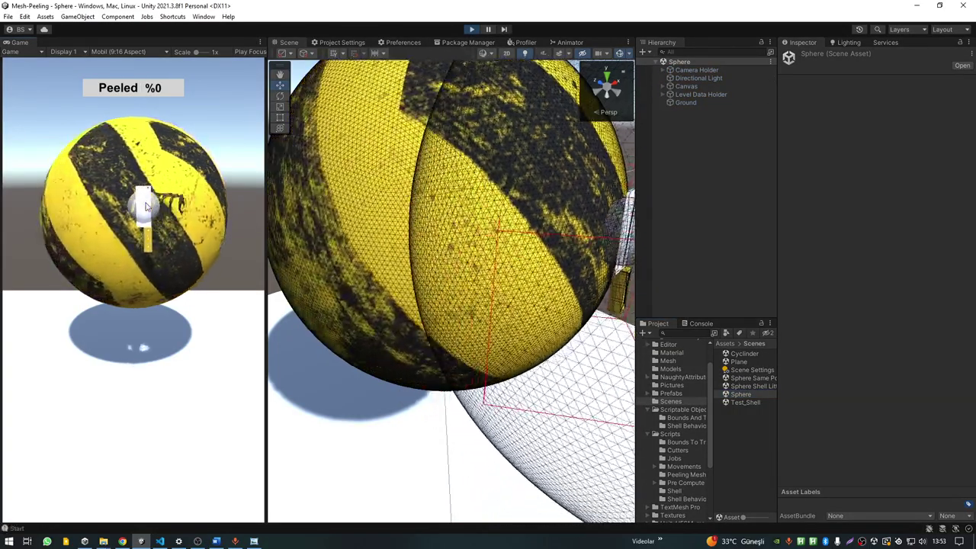
mouse_move(580, 228)
left_mouse_down("alt")
mouse_move(523, 221)
mouse_move(539, 241)
mouse_move(520, 260)
left_mouse_up("alt")
left_click(539, 240)
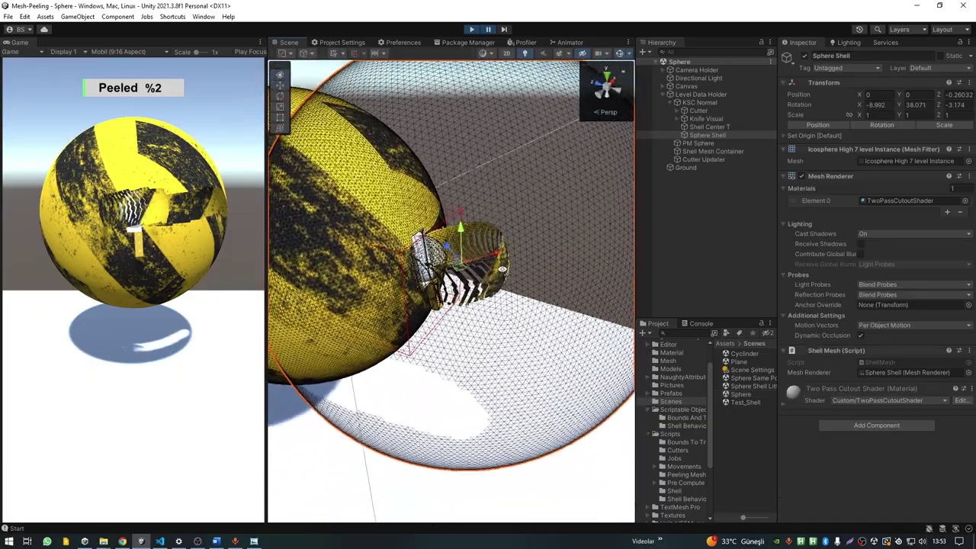
key("alt+Tab")
left_click_drag(559, 381, 667, 382)
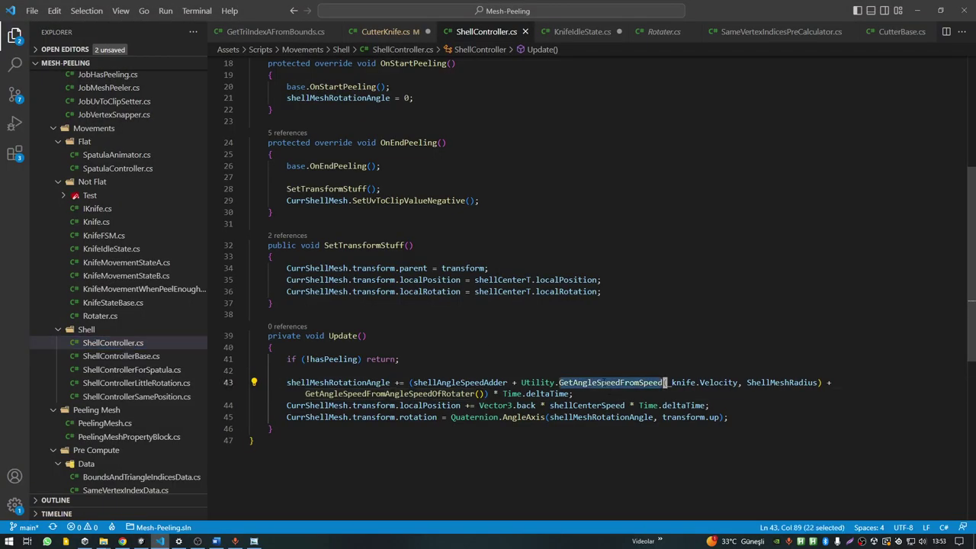
mouse_move(610, 382)
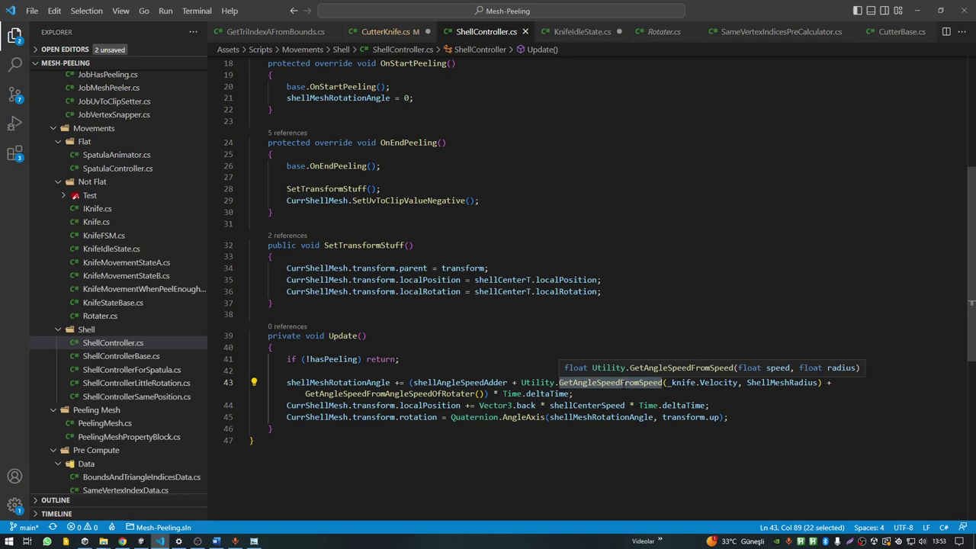
Step: Inspect GetAngleSpeedFromSpeed's body in Utility.cs, then return to line 43 of ShellController.cs
key("F12")
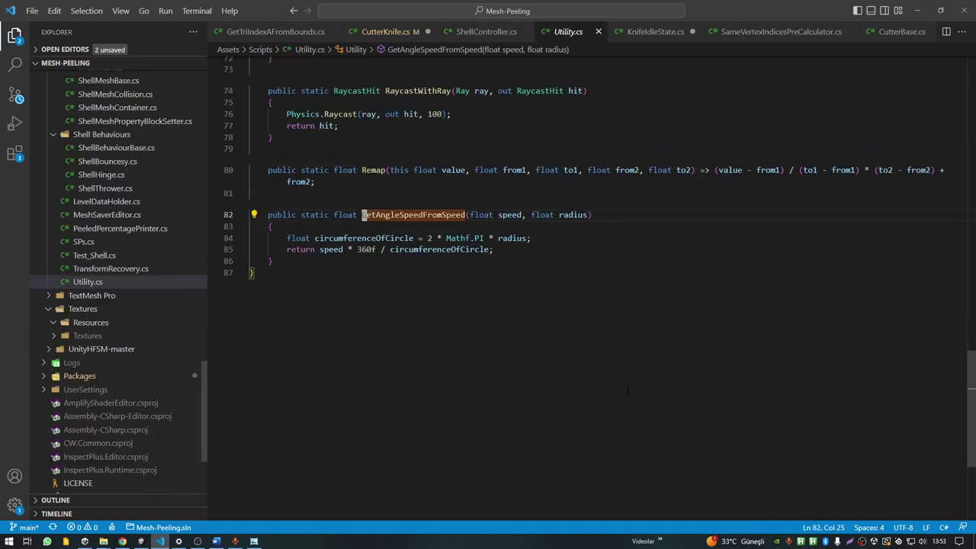
left_click_drag(494, 250, 275, 226)
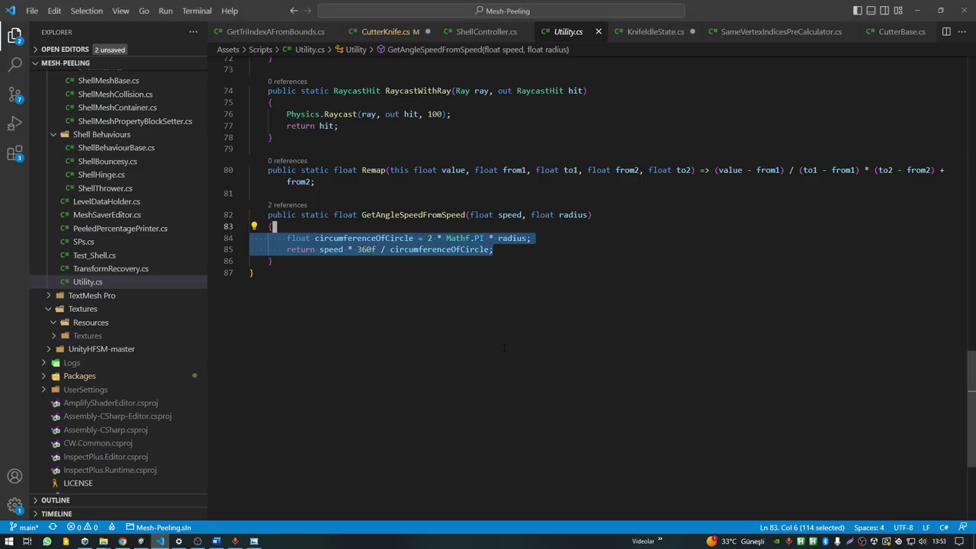
key("alt+Left")
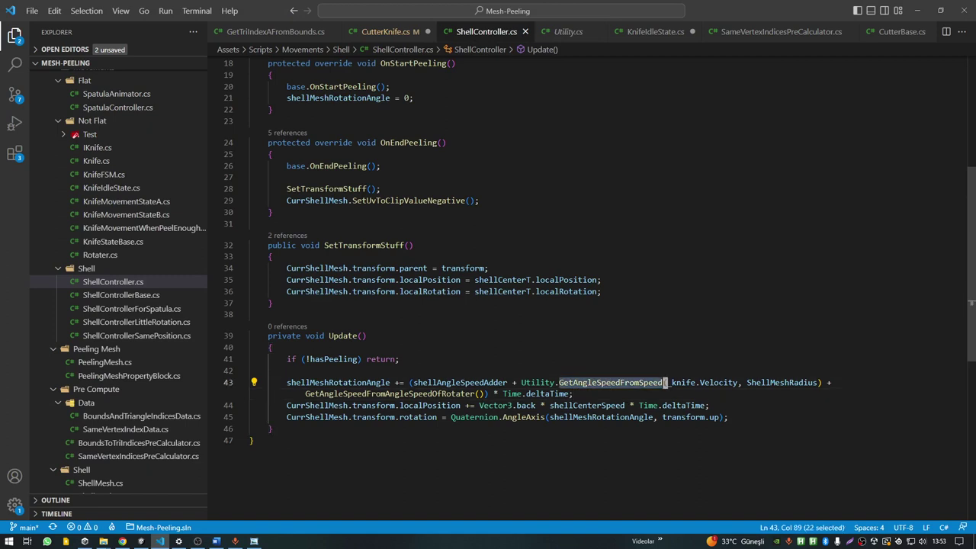
Step: Follow the ShellMeshRadius argument to its localPosition-based definition and come back
left_click(639, 430)
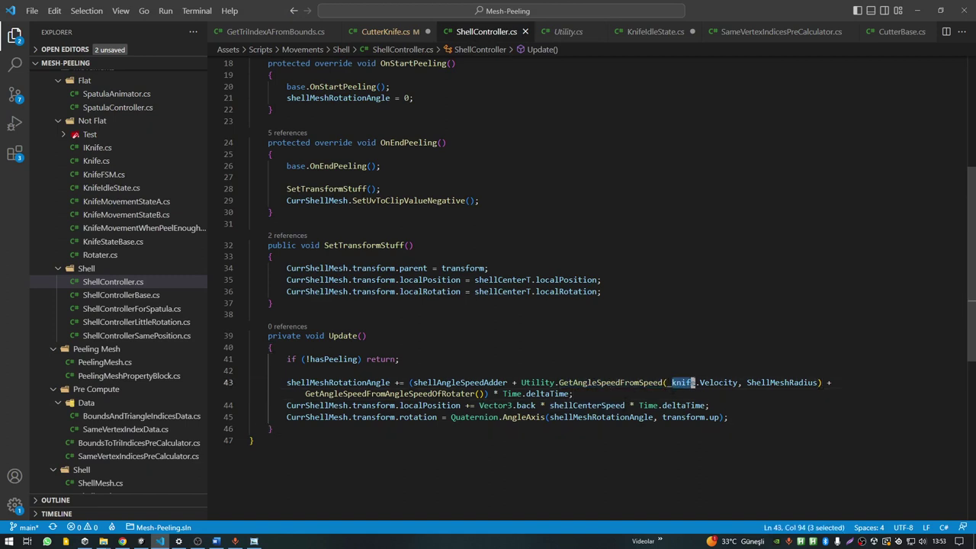
left_click_drag(671, 382, 735, 382)
double_click(782, 382)
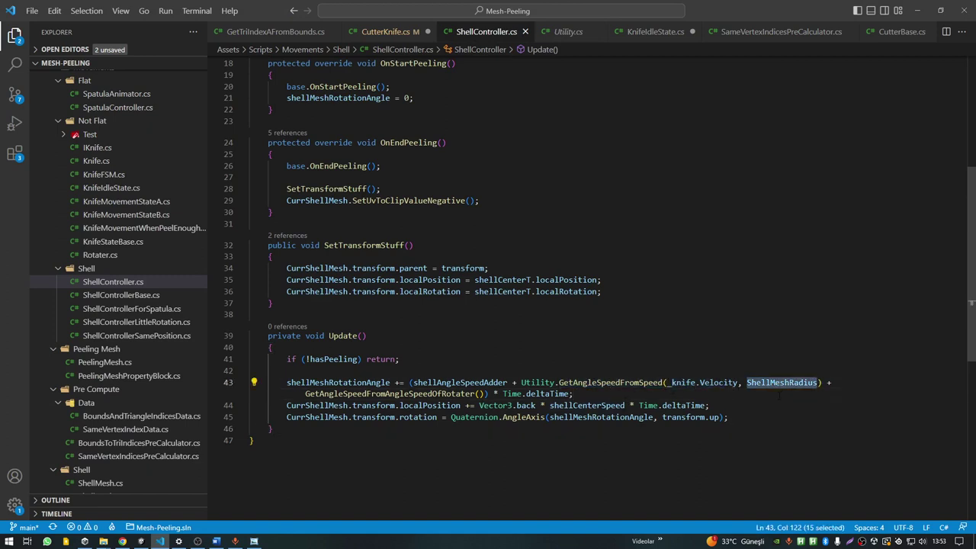
key("F12")
double_click(591, 161)
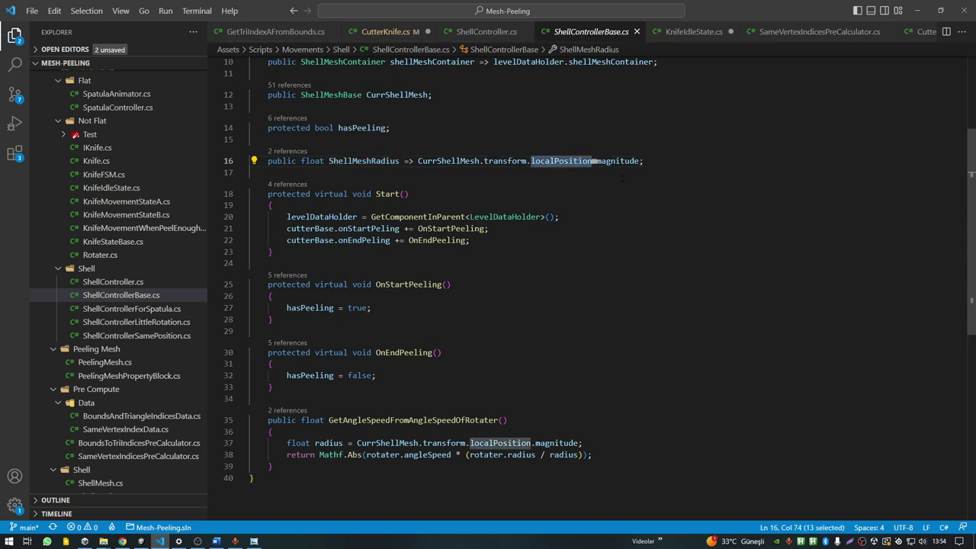
key("alt+Left")
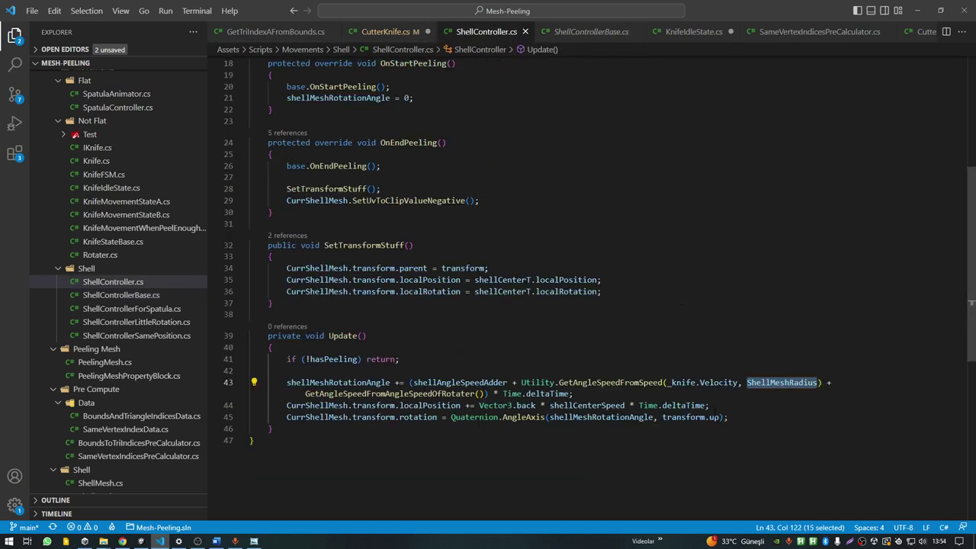
left_click(533, 382)
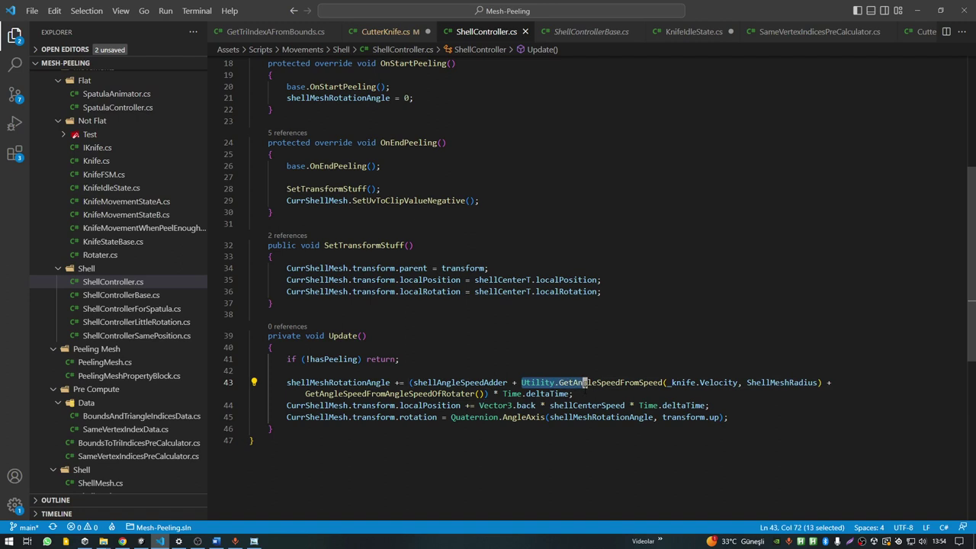
Step: Inspect GetAngleSpeedFromAngleSpeedOfRotater's body, note shellAngleSpeedAdder, then open ShellControllerForSpatula.cs
left_click(402, 393)
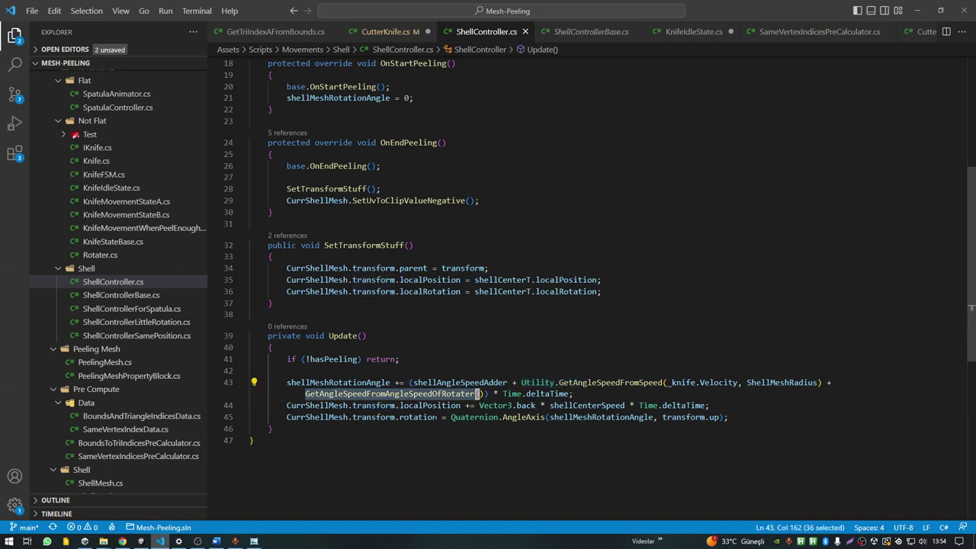
left_click(402, 393, "ctrl")
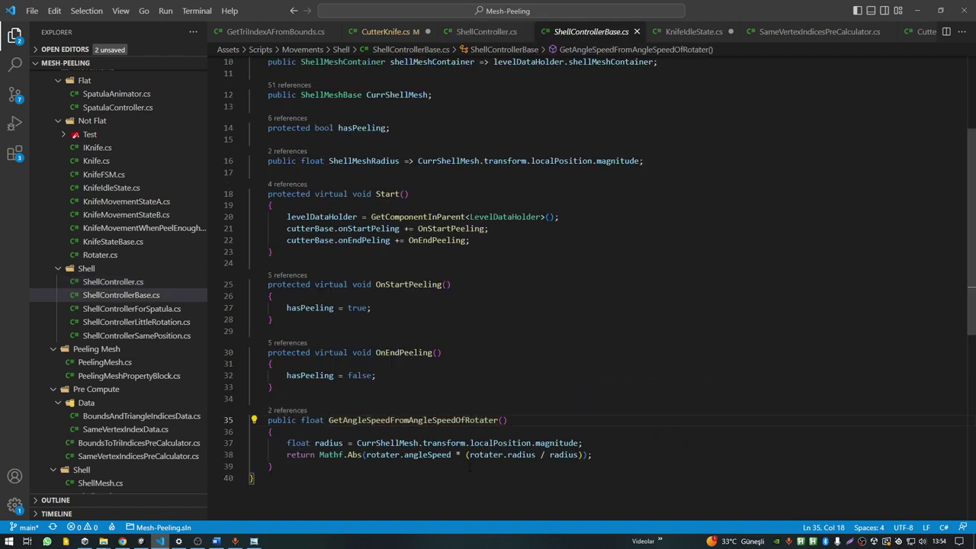
key("alt+Left")
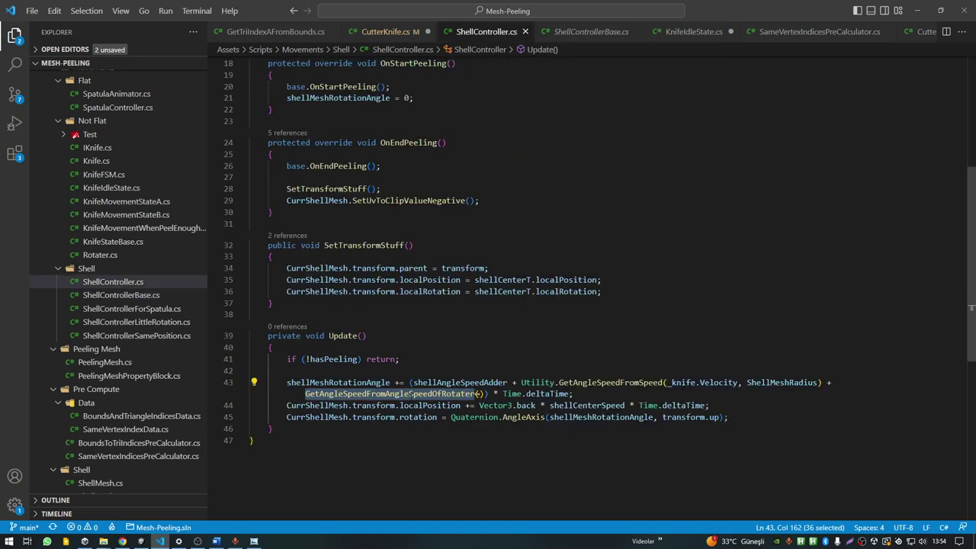
left_click(476, 393, "ctrl")
left_click_drag(272, 466, 308, 442)
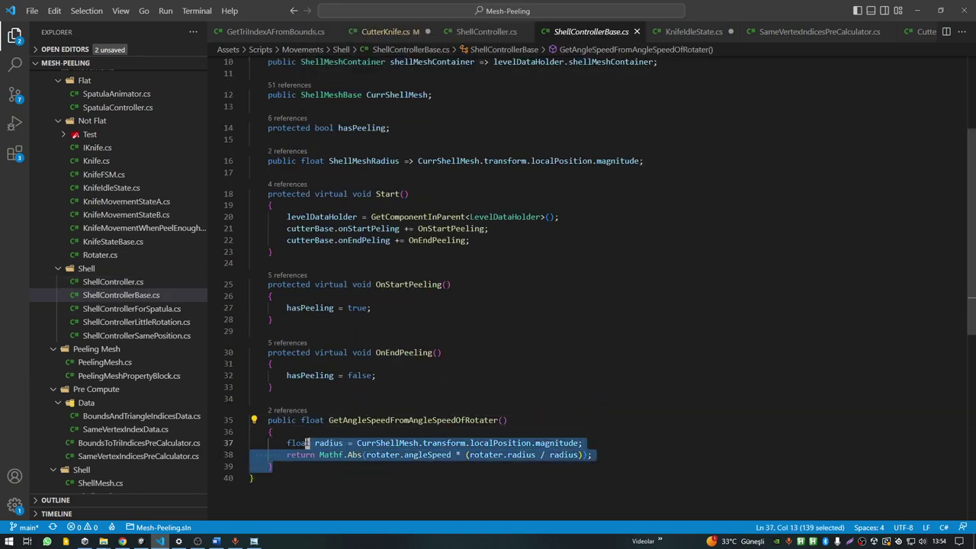
left_click(482, 420)
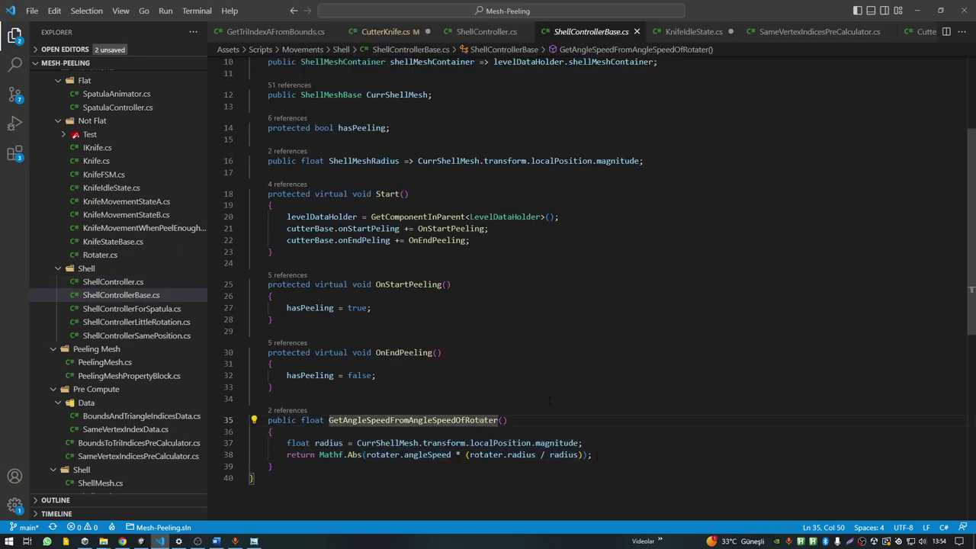
key("alt+Left")
left_click_drag(412, 382, 509, 382)
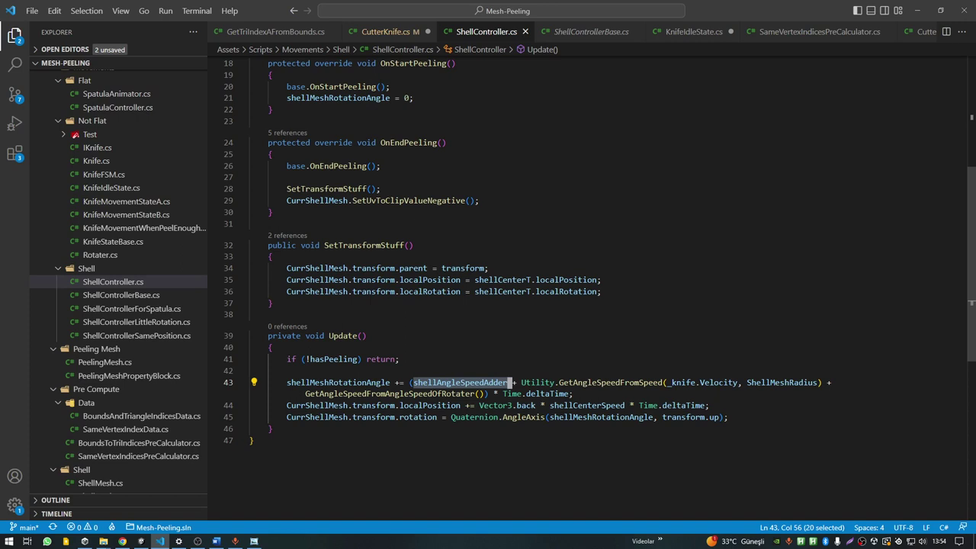
left_click(163, 309)
Step: Review SetTransformStuff in ShellControllerForSpatula.cs and the localRotation line in ShellControllerLittleRotation.cs
scroll(450, 317, "down", 2)
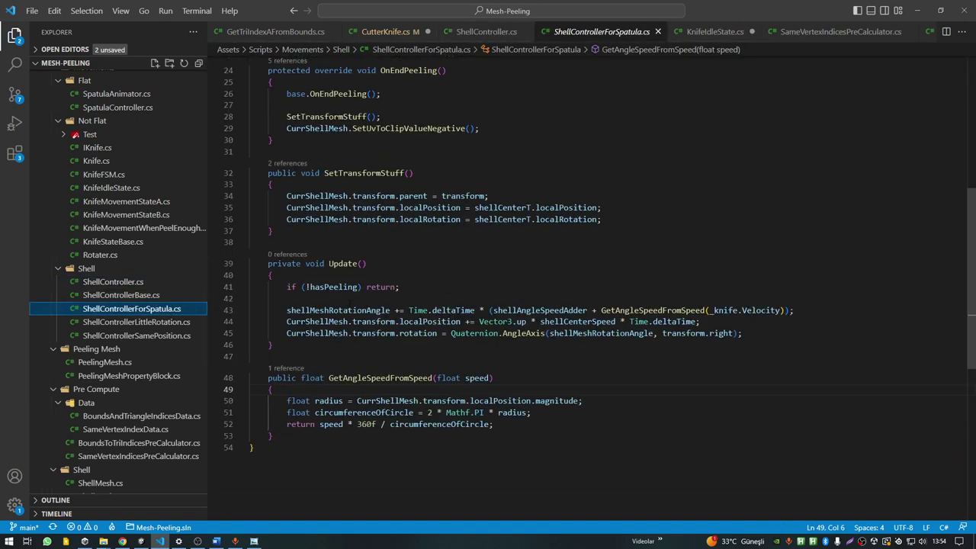
scroll(488, 257, "up", 2)
double_click(480, 257)
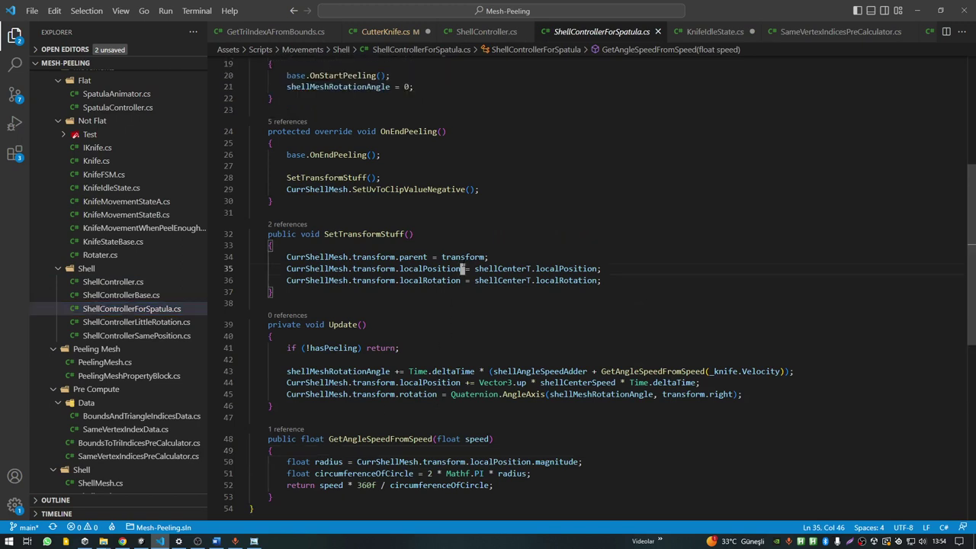
left_click(137, 322)
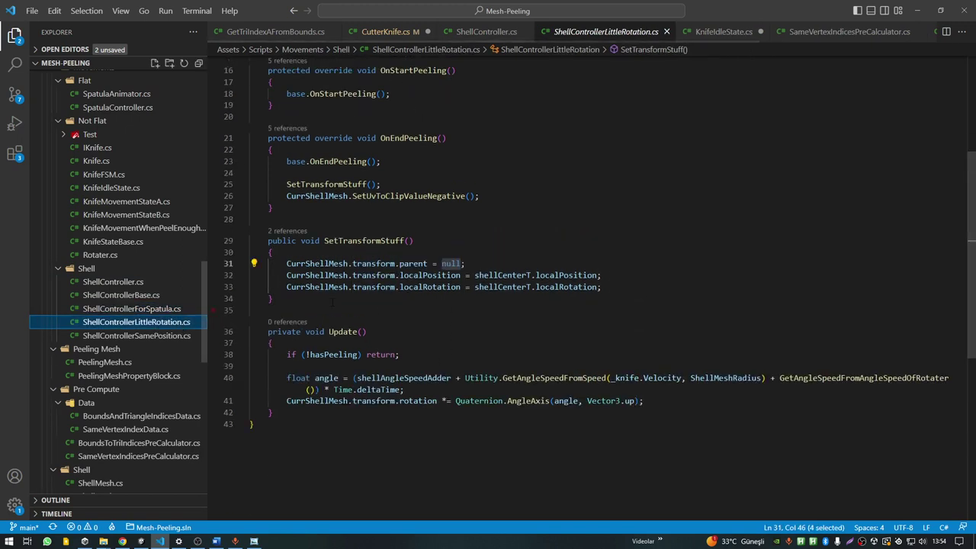
left_click(466, 287)
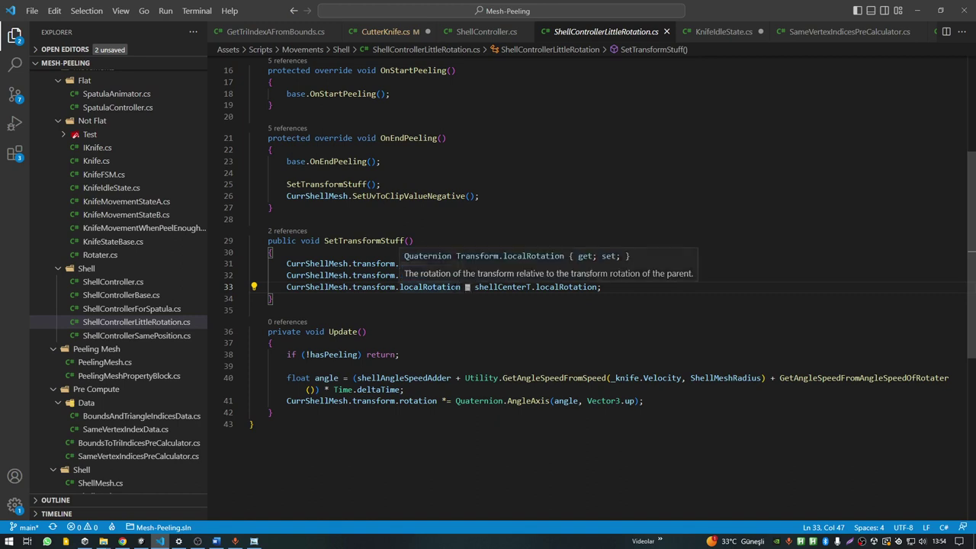
Step: Browse ShellControllerSamePosition.cs and PeelingMesh.cs, then reframe the sphere in Unity's running scene
left_click(144, 336)
scroll(488, 351, "down", 2)
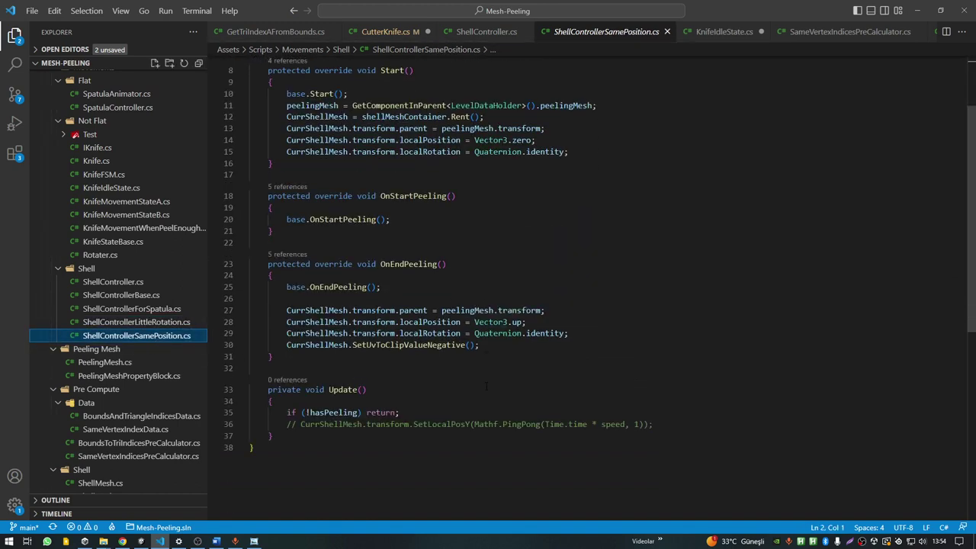
scroll(488, 350, "up", 3)
scroll(488, 351, "up", 1)
scroll(488, 351, "down", 3)
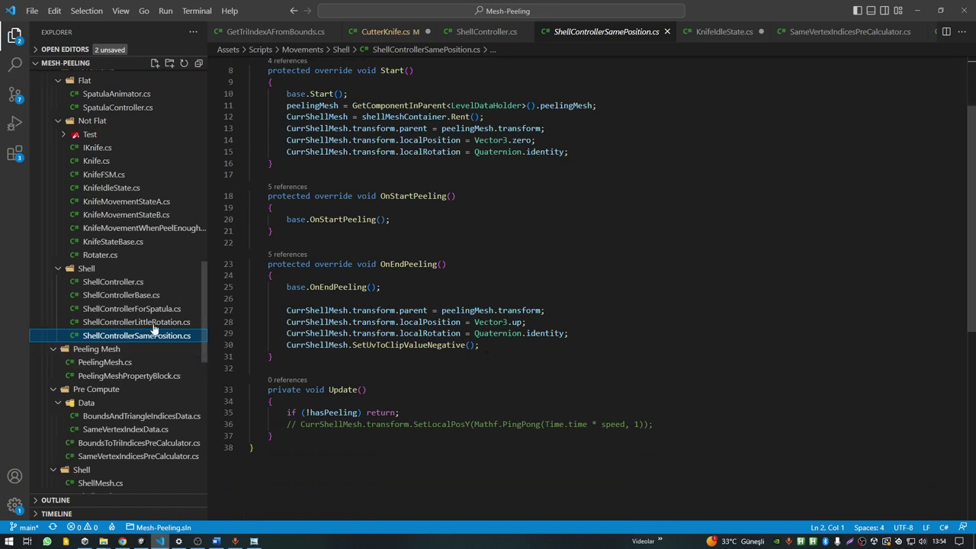
scroll(127, 305, "down", 1)
left_click(104, 332)
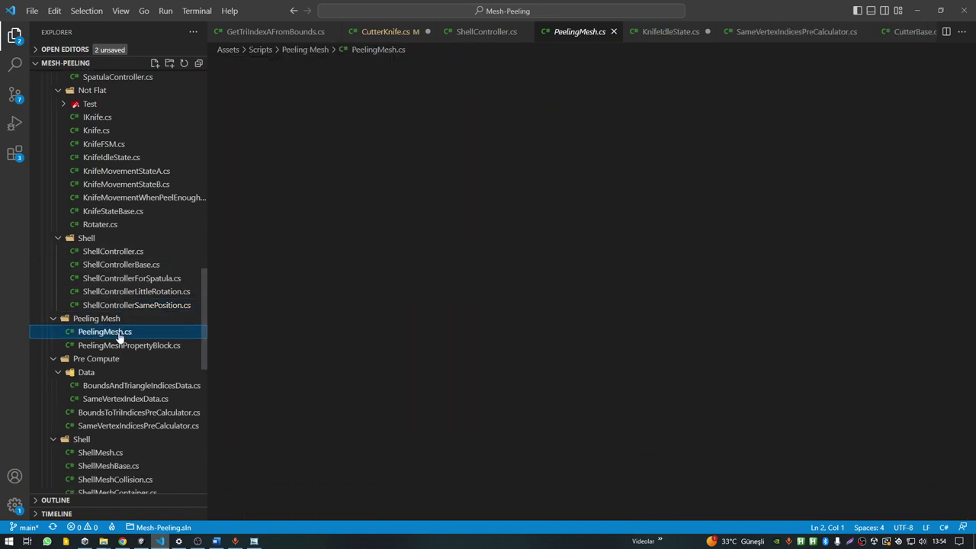
left_click(140, 541)
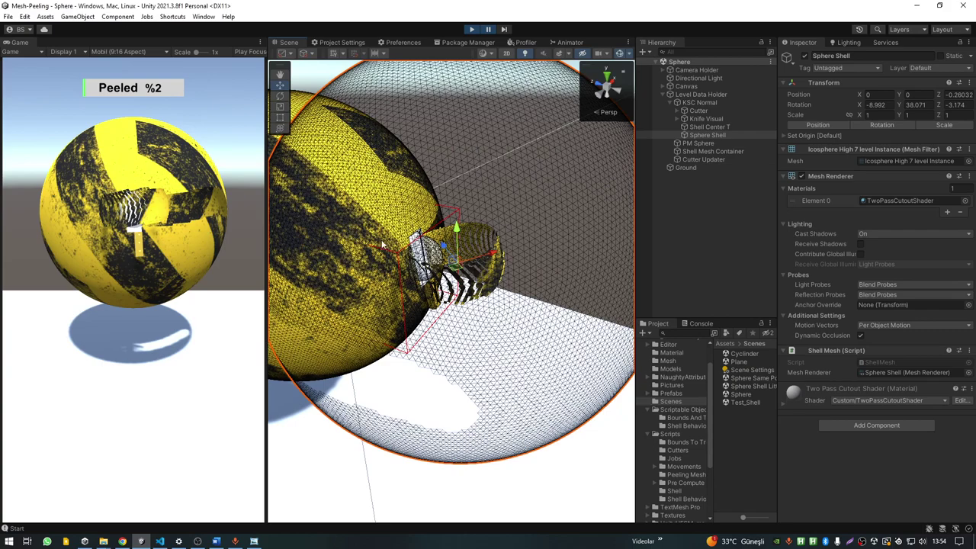
right_click_drag(383, 244, 387, 206)
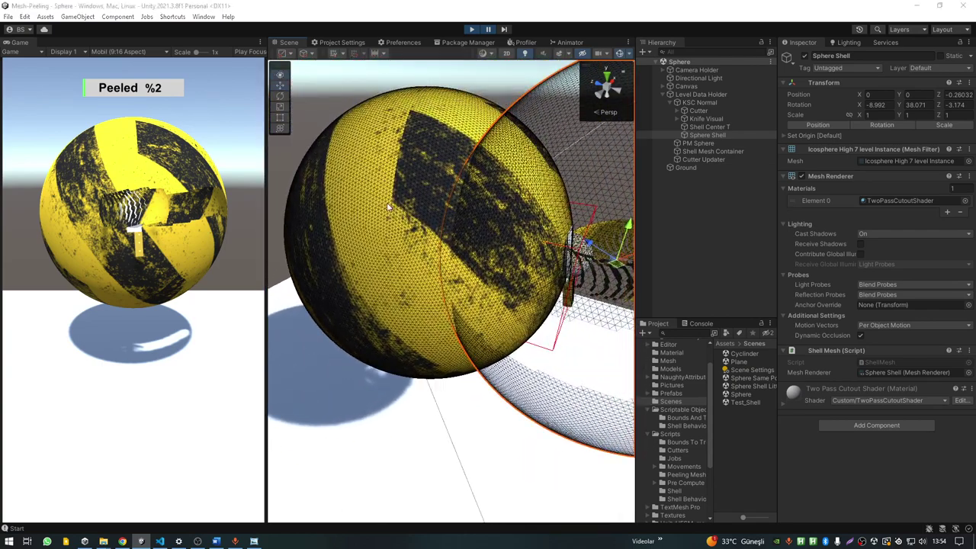
Step: Open the PeelingMeshPropertyBlock script in Visual Studio Code
key("alt+Tab")
left_click(183, 347)
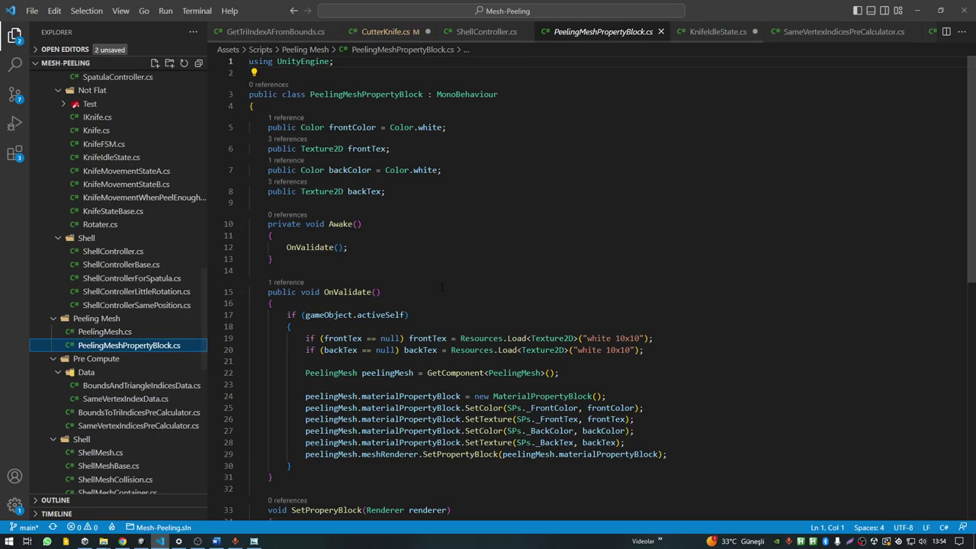
scroll(440, 286, "down", 2)
Step: Stop play mode and try a red Front Color on PM Sphere, reverting it to white
key("alt+Tab")
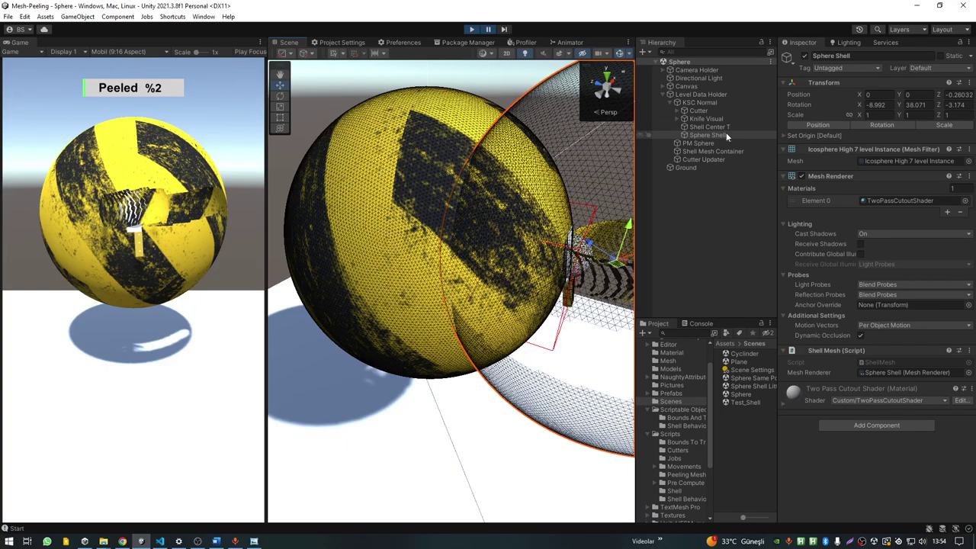
key("ctrl+p")
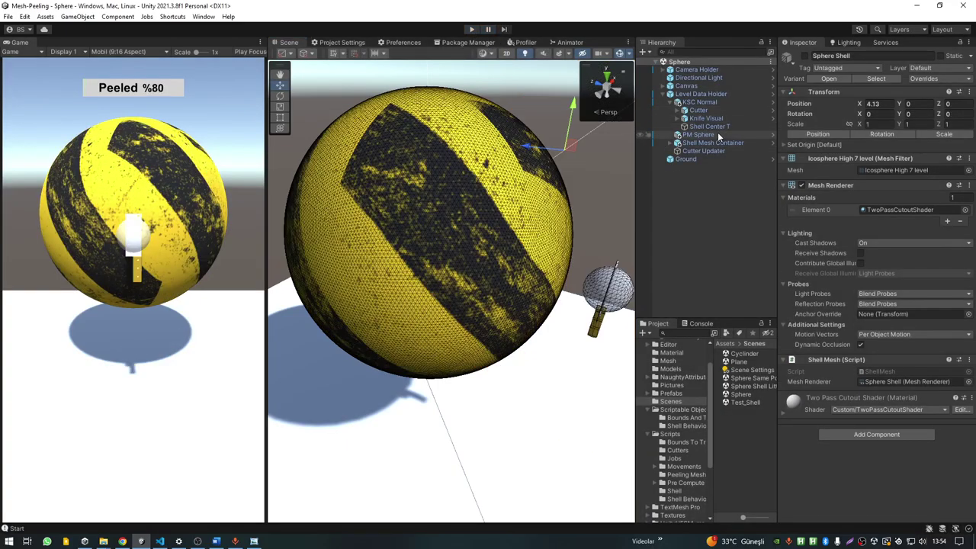
left_click(718, 136)
scroll(886, 392, "down", 3)
scroll(886, 392, "down", 2)
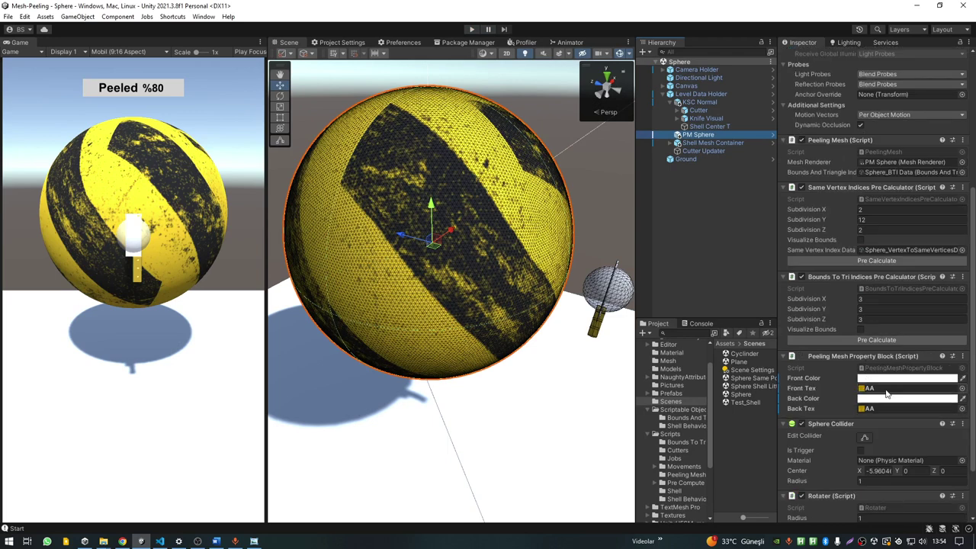
left_click(907, 378)
left_click_drag(926, 355, 945, 347)
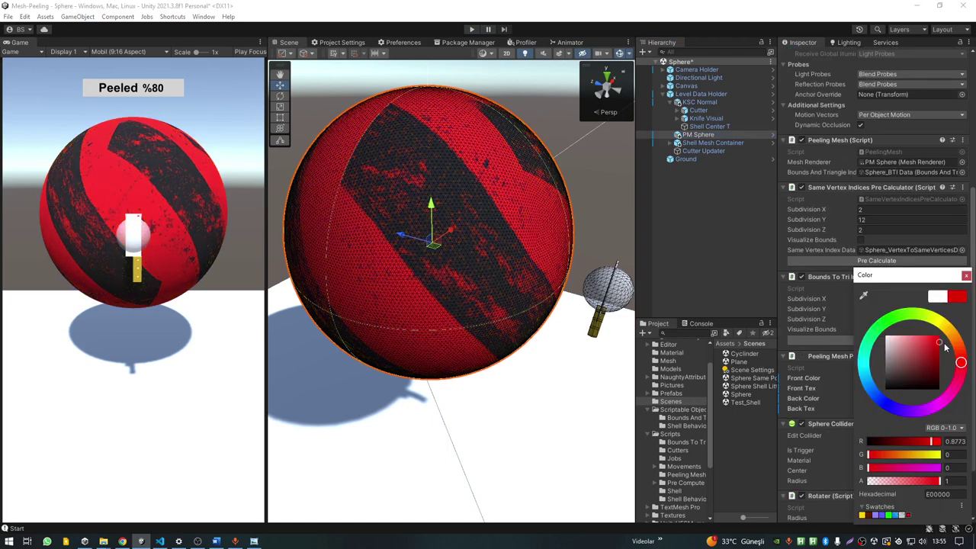
key("ctrl+z")
left_click(966, 275)
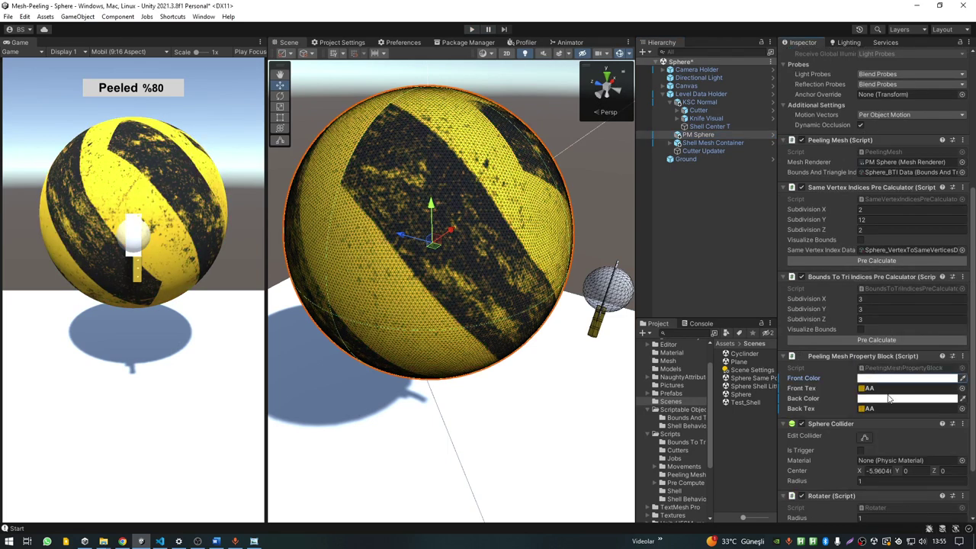
Step: Return to PeelingMeshPropertyBlock.cs and scroll through its OnValidate colour and texture code
key("alt+Tab")
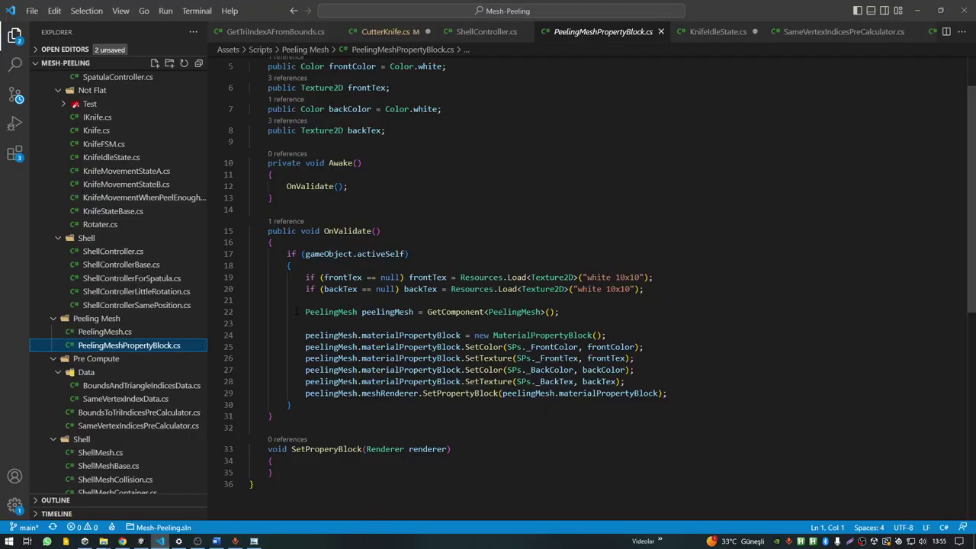
scroll(130, 318, "down", 2)
scroll(135, 323, "down", 2)
Step: Open the ShellMesh and ShellMeshBase scripts
scroll(129, 274, "down", 1)
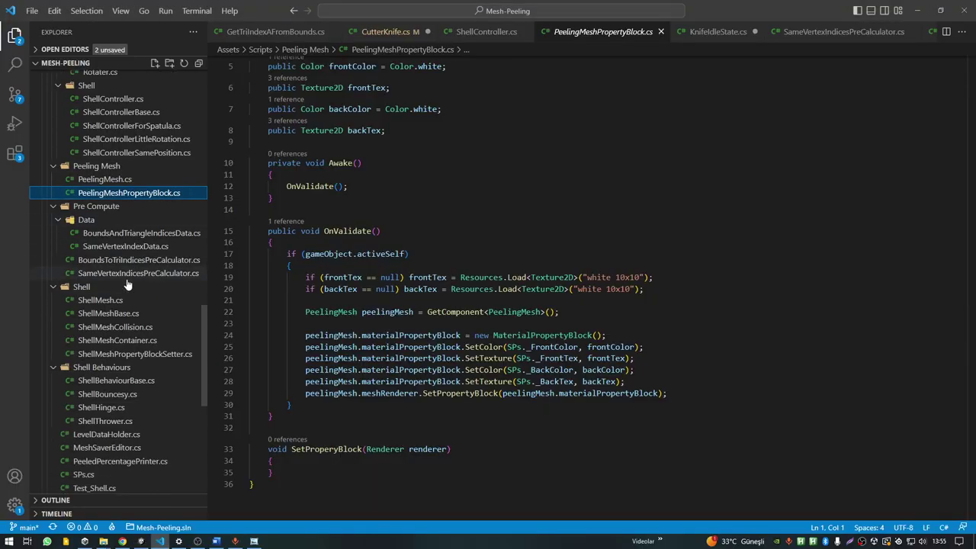
scroll(127, 284, "down", 1)
left_click(128, 272)
left_click(122, 285)
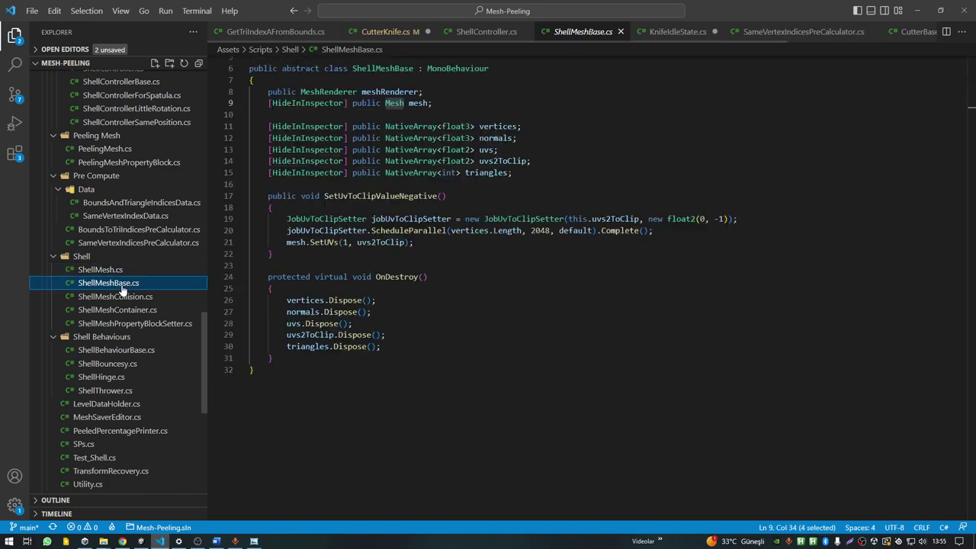
Step: Start play mode in Unity and review ShellMeshCollision.cs while the peeling runs
key("alt+Tab")
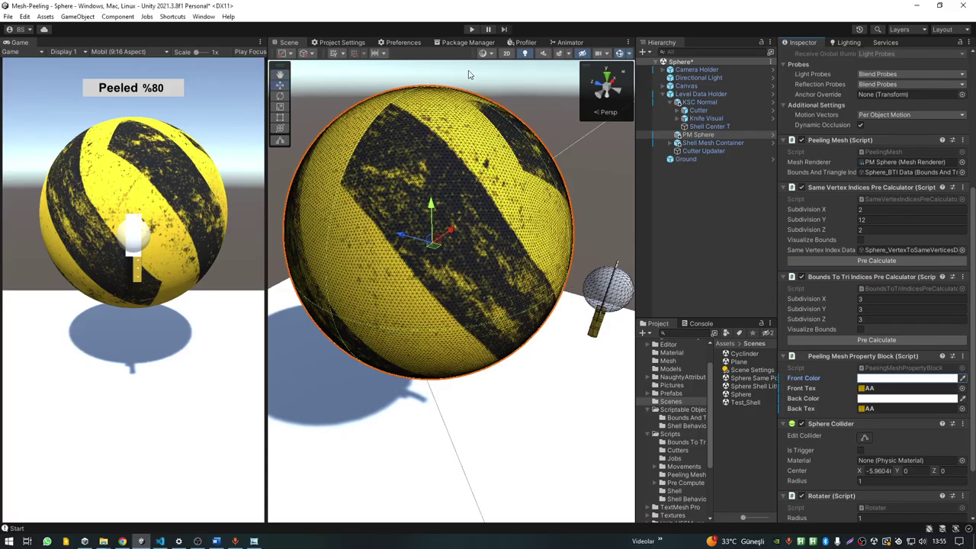
left_click(471, 29)
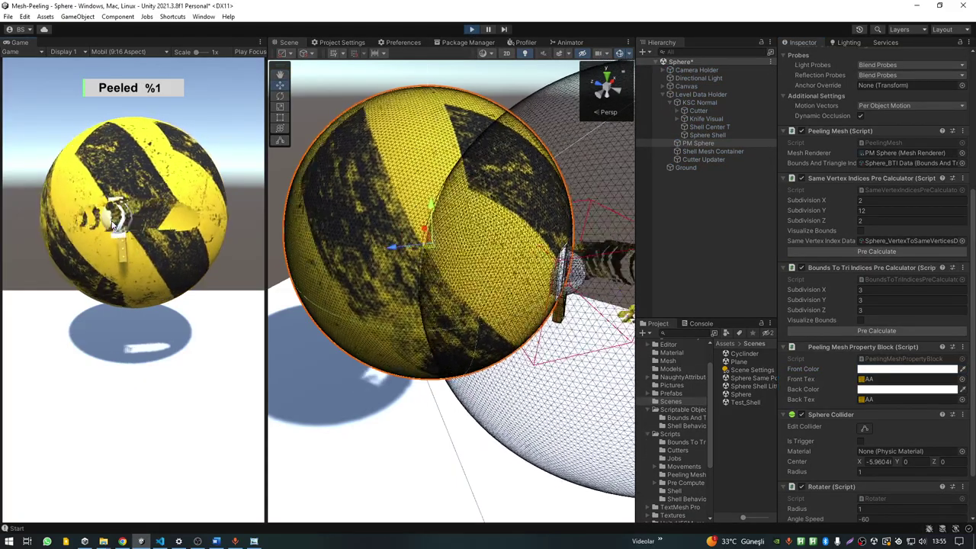
key("alt+Tab")
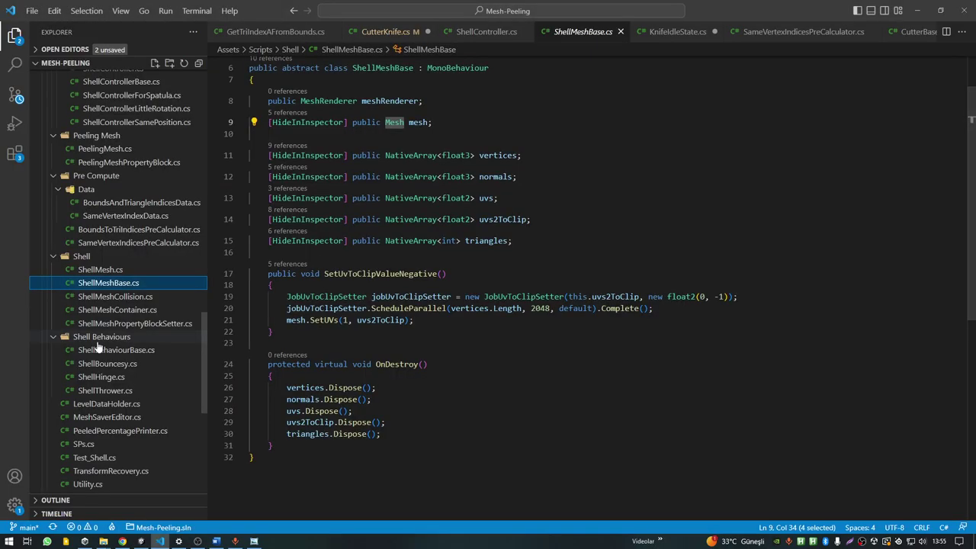
left_click(118, 301)
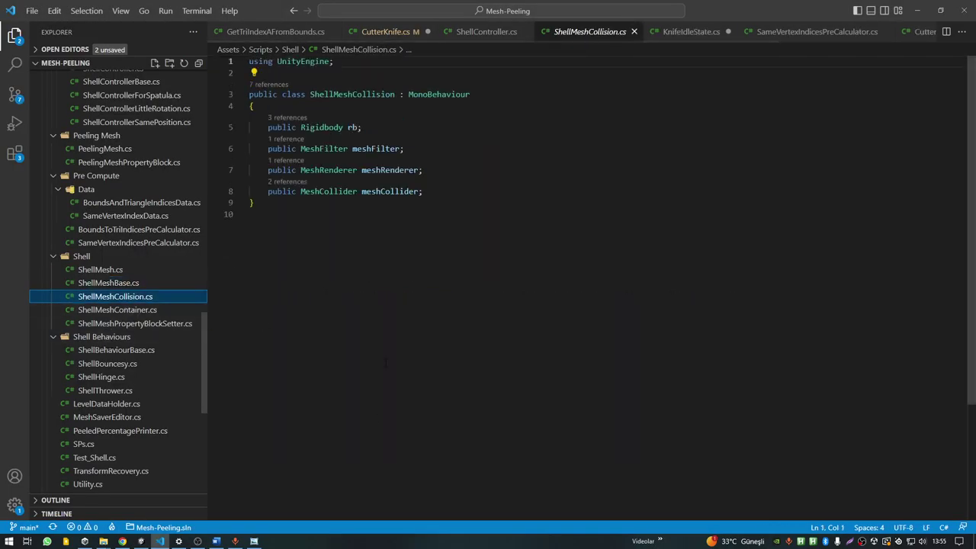
key("alt+Tab")
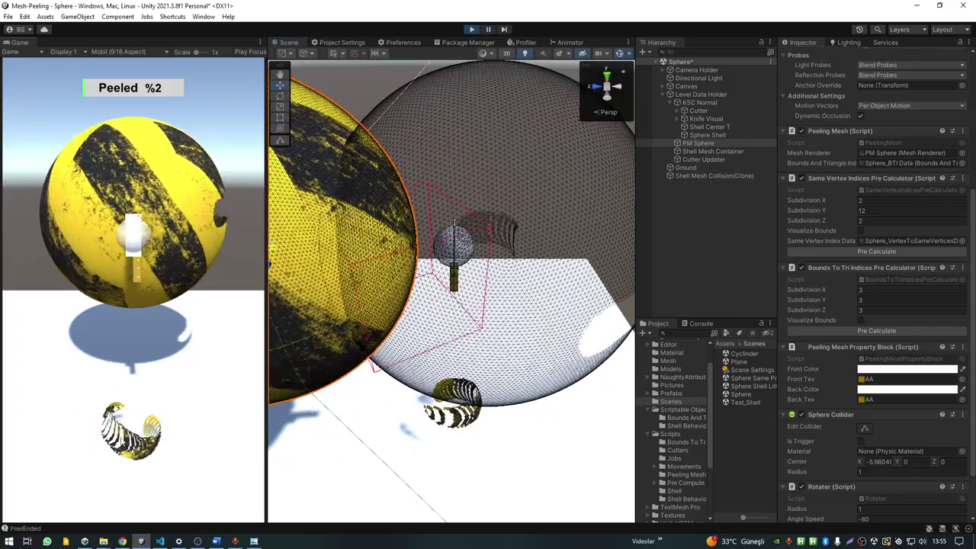
key("alt+Tab")
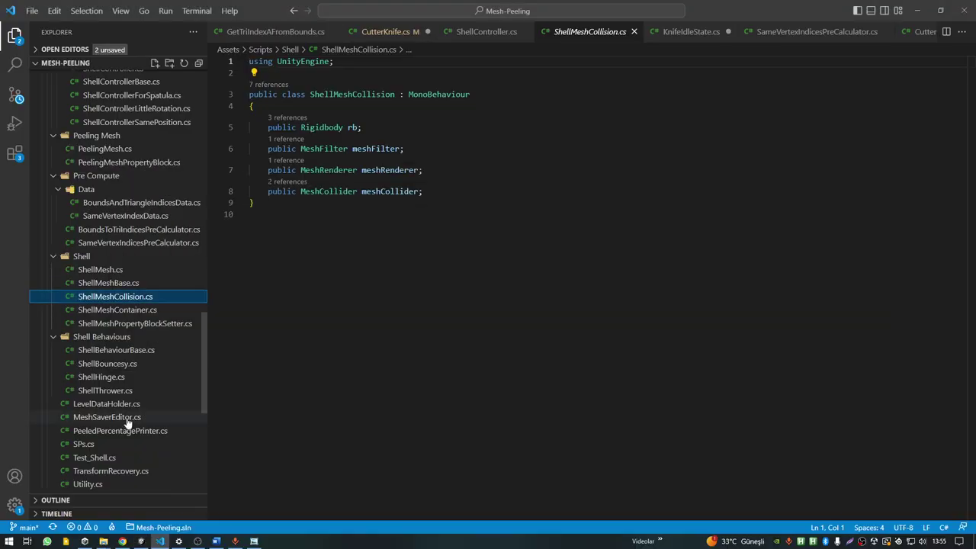
Step: Open ShellMeshContainer.cs and highlight its NativeArray field declarations on lines 11–16
left_click(117, 310)
scroll(534, 290, "up", 5)
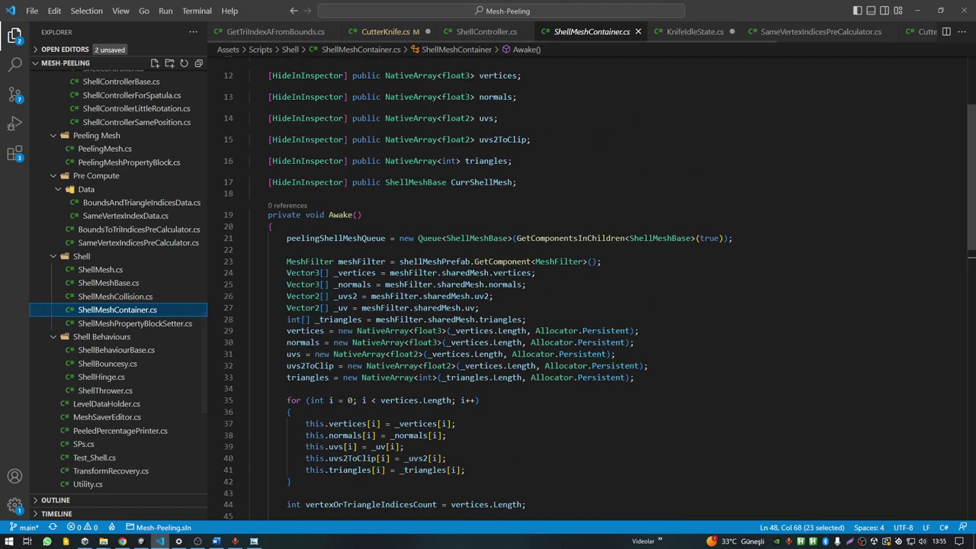
key("alt+Tab")
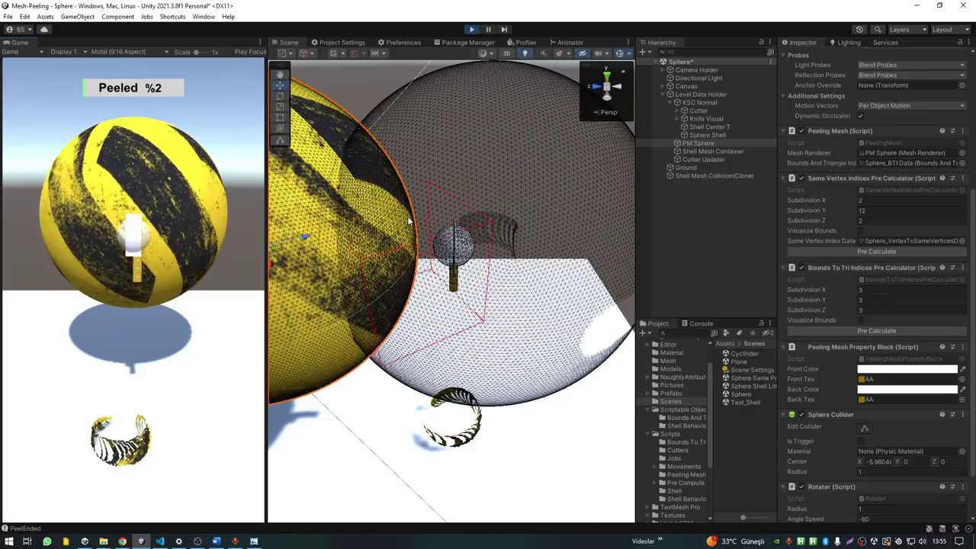
key("alt+Tab")
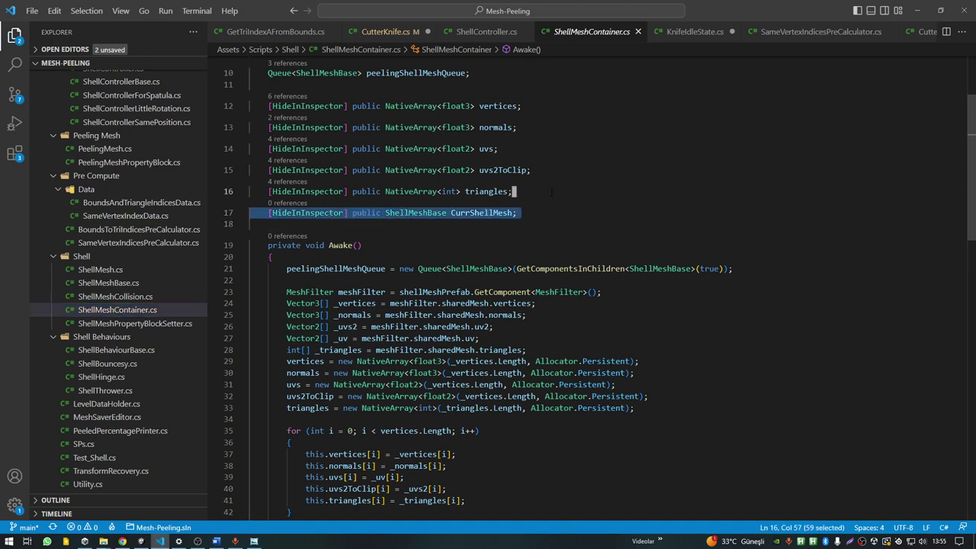
left_click_drag(259, 214, 256, 107)
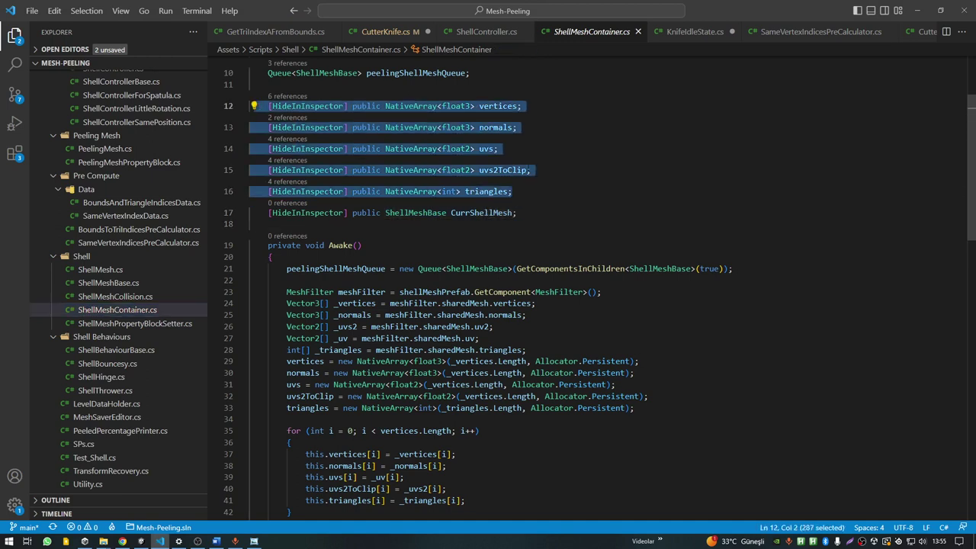
left_click(554, 173)
key("shift+Up")
key("shift+Up")
key("shift+Up")
scroll(488, 289, "down", 1)
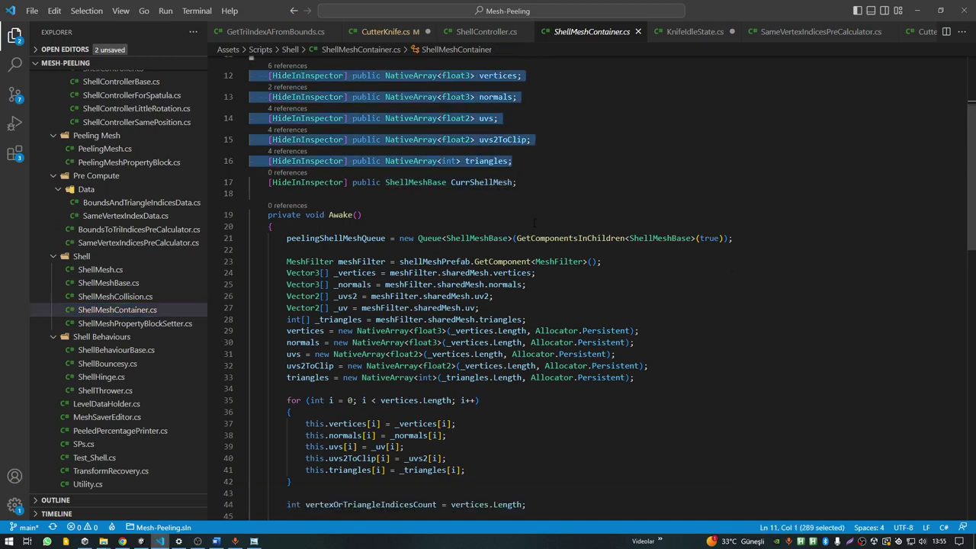
scroll(487, 290, "down", 4)
Step: Highlight the timing comment and the word 'mesh' on line 48 of ShellMeshContainer.cs
left_click_drag(672, 398, 568, 398)
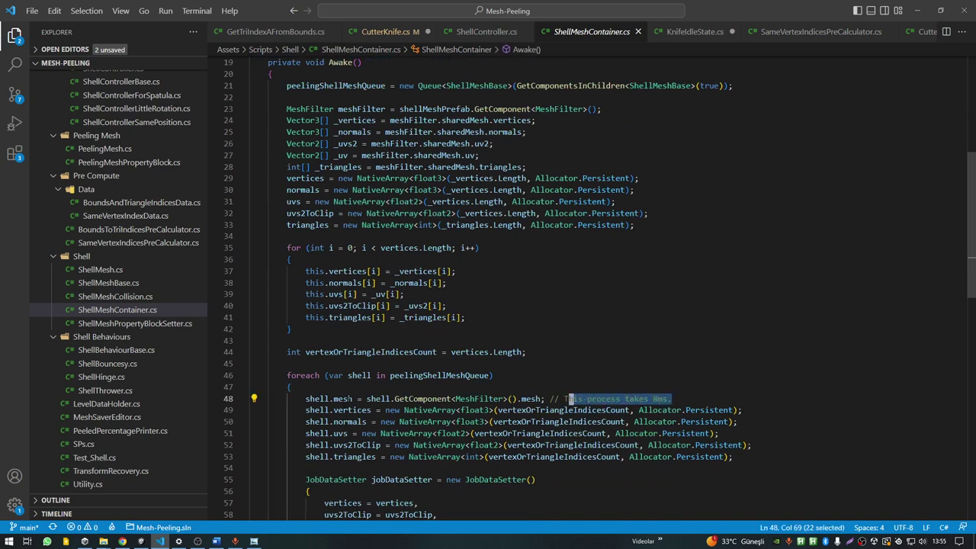
left_click(568, 398)
double_click(535, 399)
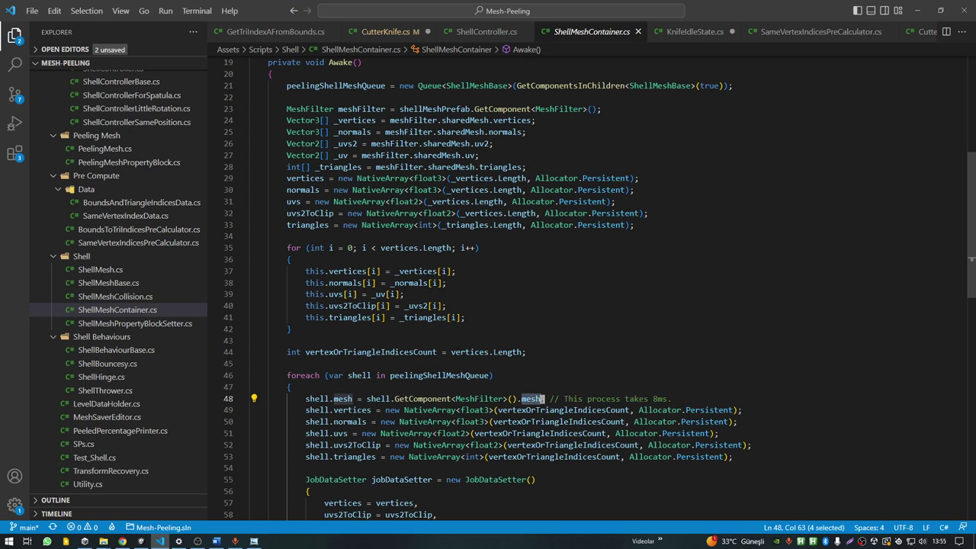
scroll(545, 366, "down", 2)
scroll(544, 366, "down", 4)
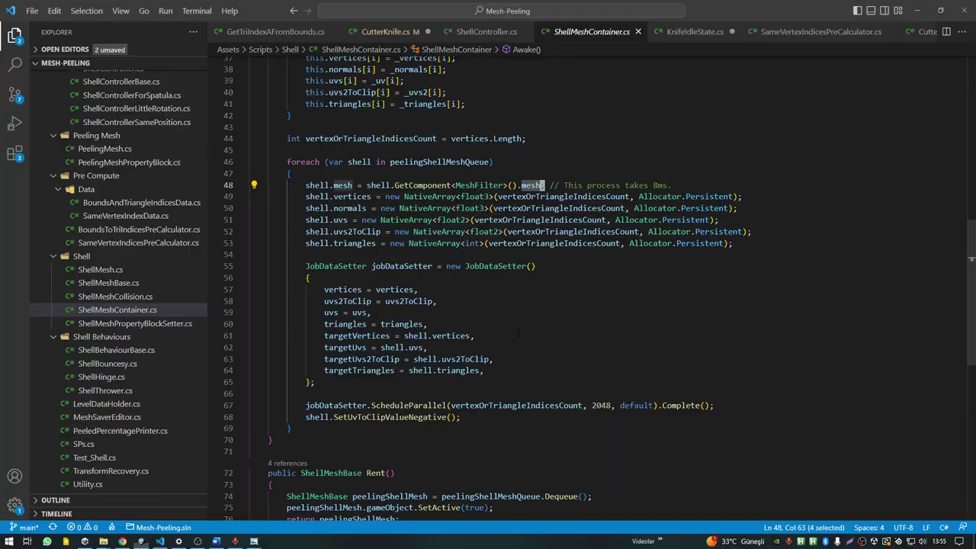
Step: Open ShellMeshPropertyBlockSetter.cs and highlight every use of peelingMesh
left_click(129, 323)
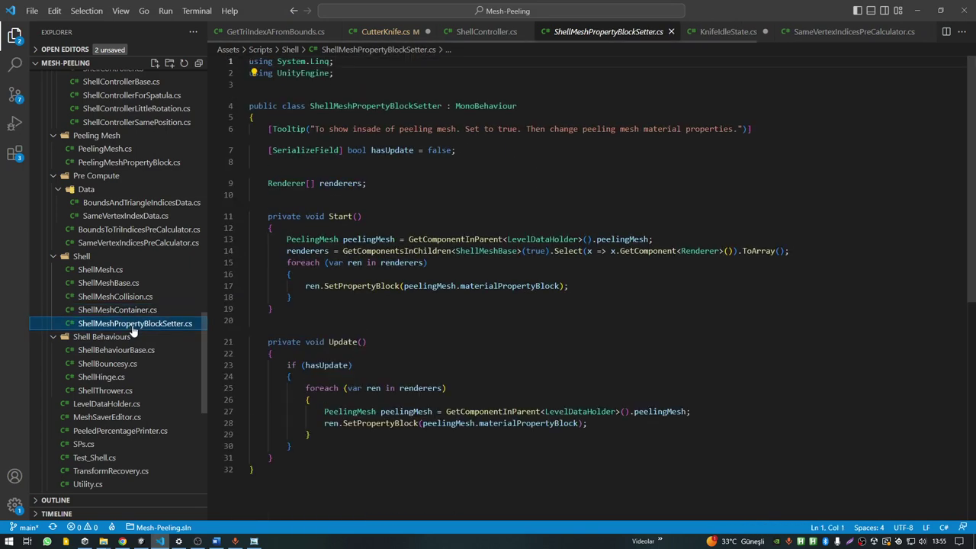
double_click(369, 238)
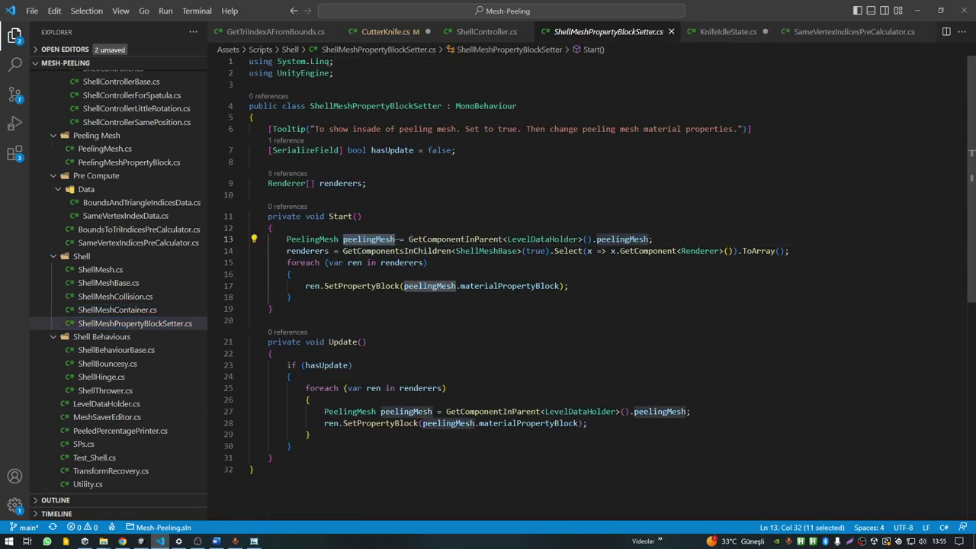
scroll(138, 305, "down", 2)
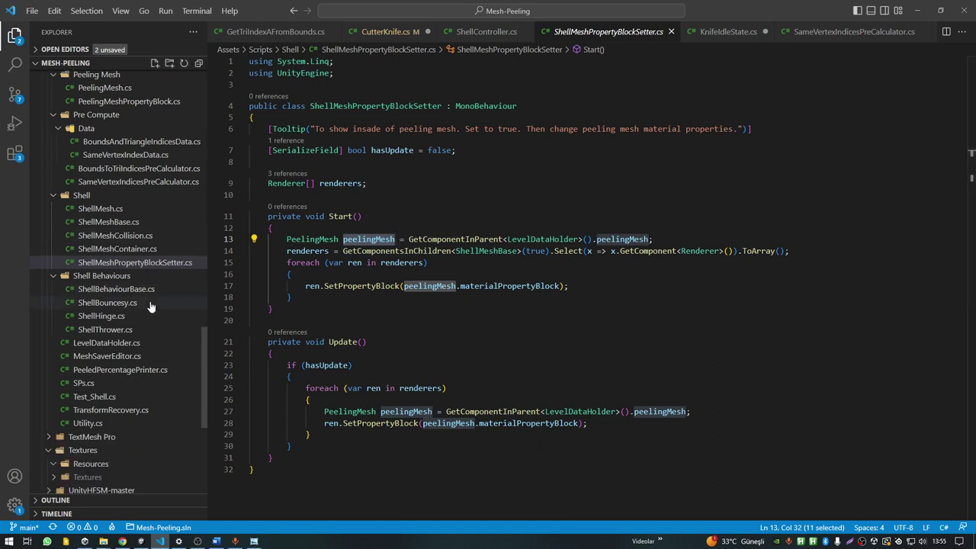
Step: Peek at ShellBehaviourBase's references and open CutterBase.cs from them
left_click(135, 295)
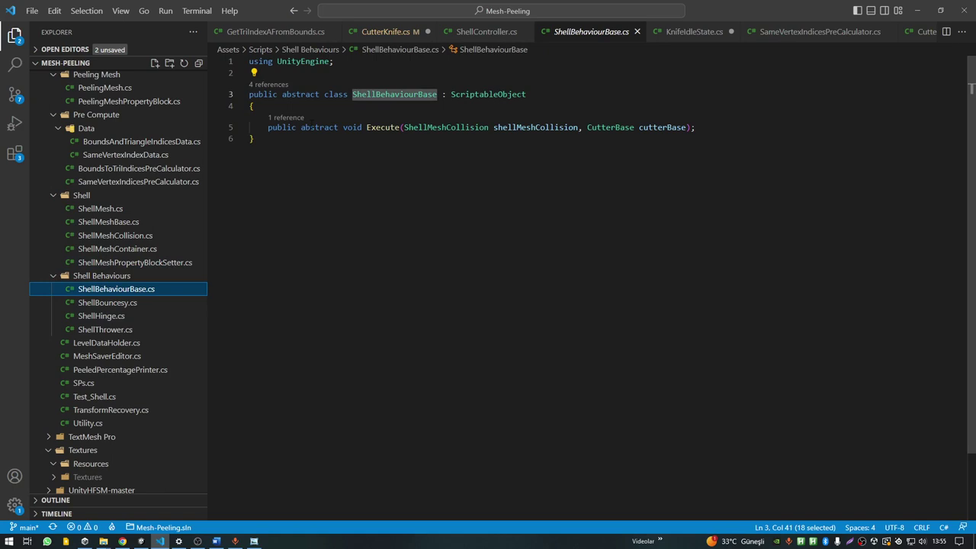
left_click(301, 94)
double_click(396, 94)
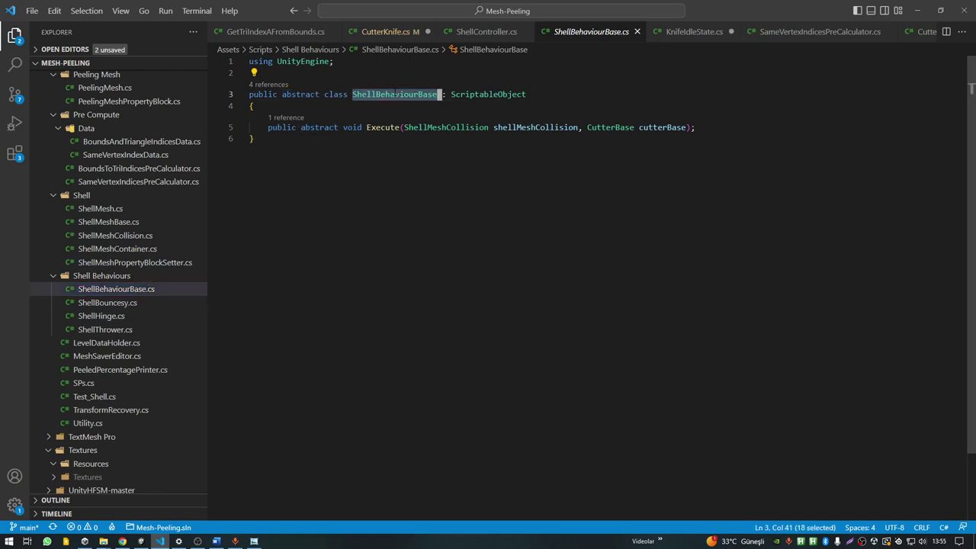
key("shift+F12")
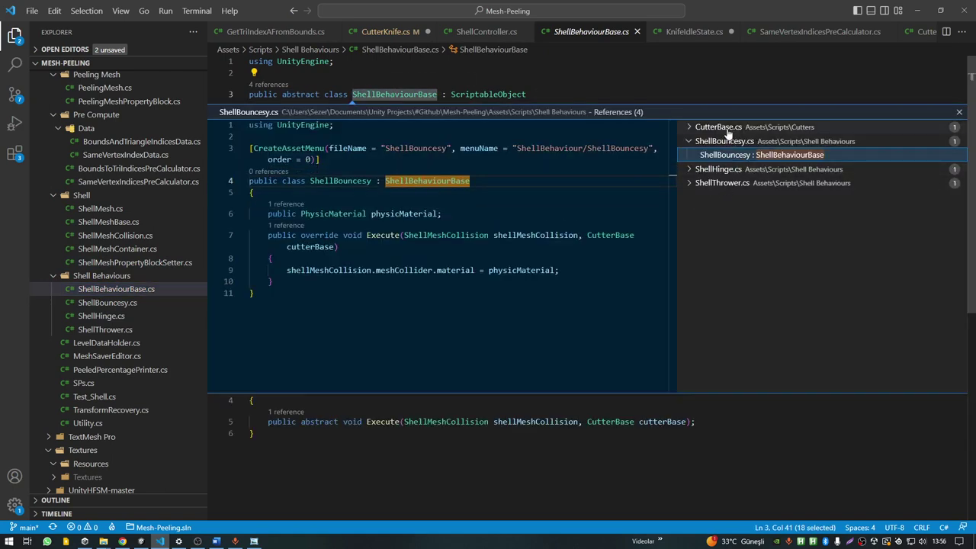
left_click(727, 130)
left_click(739, 145)
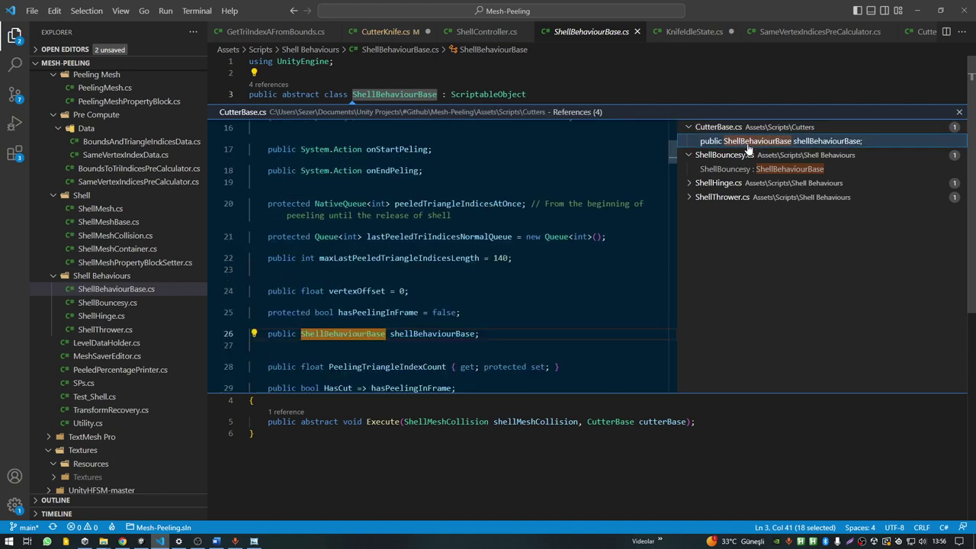
double_click(739, 144)
Step: Jump to the shellBehaviourBase usage in CutterBase.cs and select its Execute call near line 205
left_click(433, 288)
key("F7")
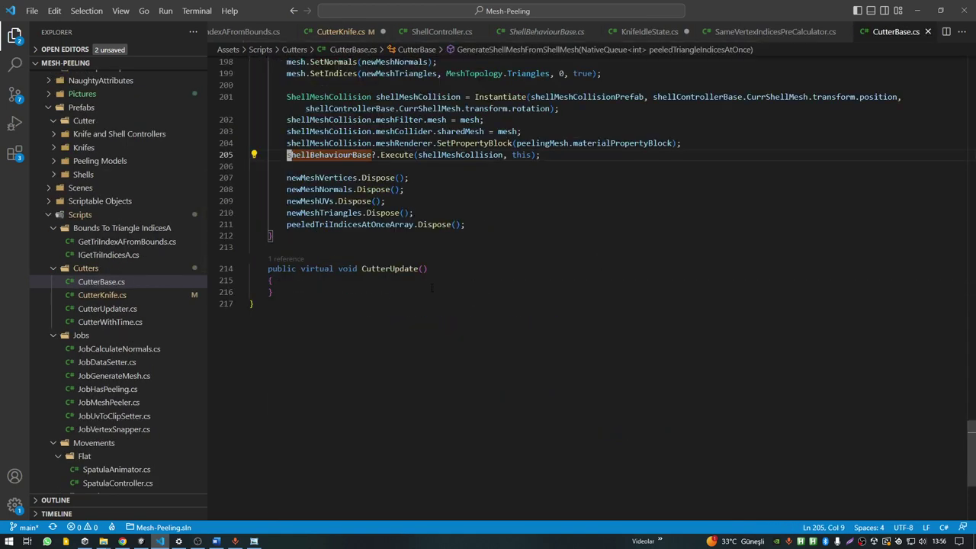
scroll(488, 289, "up", 3)
scroll(488, 289, "up", 3)
scroll(488, 290, "up", 4)
scroll(488, 290, "down", 1)
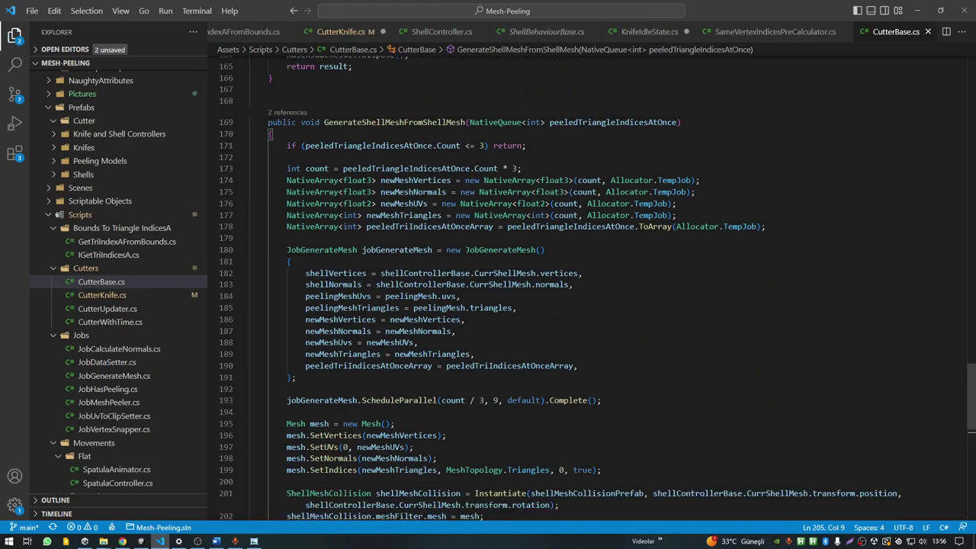
scroll(488, 289, "down", 5)
double_click(397, 276)
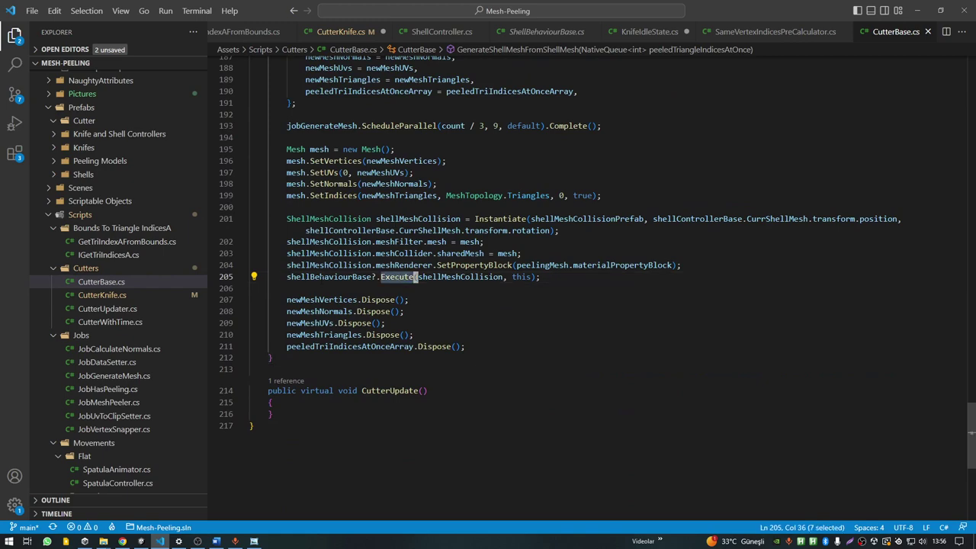
scroll(131, 351, "down", 3)
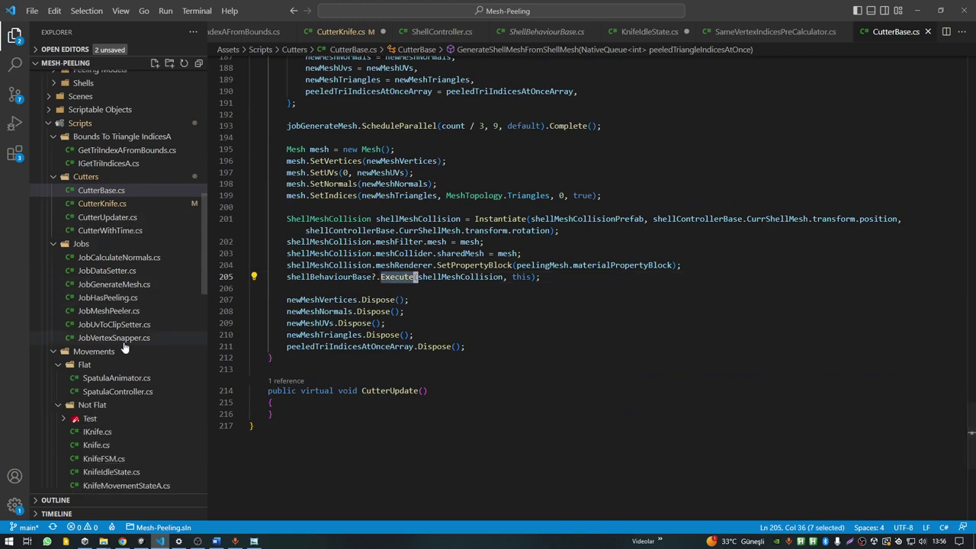
scroll(131, 350, "down", 4)
scroll(131, 351, "down", 3)
scroll(132, 353, "down", 2)
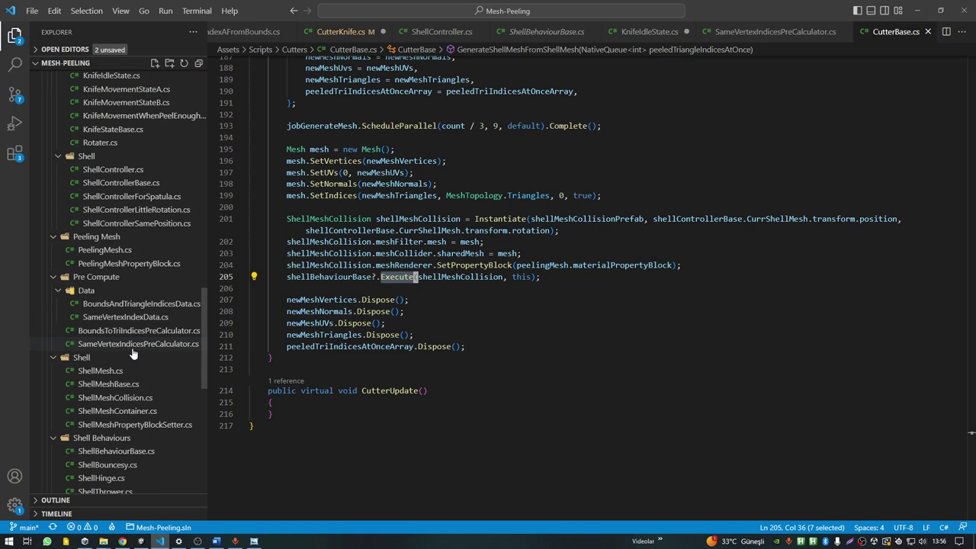
scroll(131, 353, "down", 2)
Step: Review the ShellBouncesy and ShellHinge behaviour scripts
left_click(131, 359)
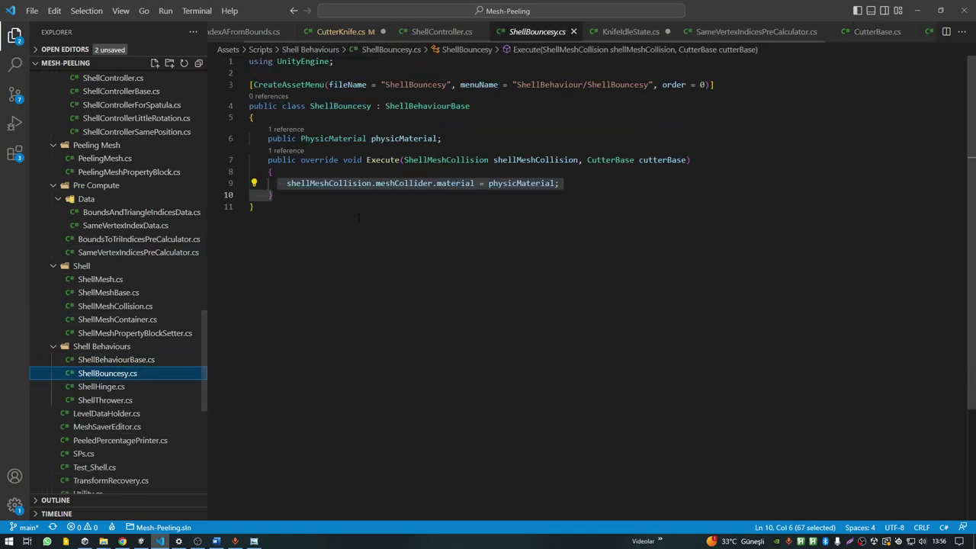
left_click(358, 218)
left_click(348, 183)
left_click(105, 387)
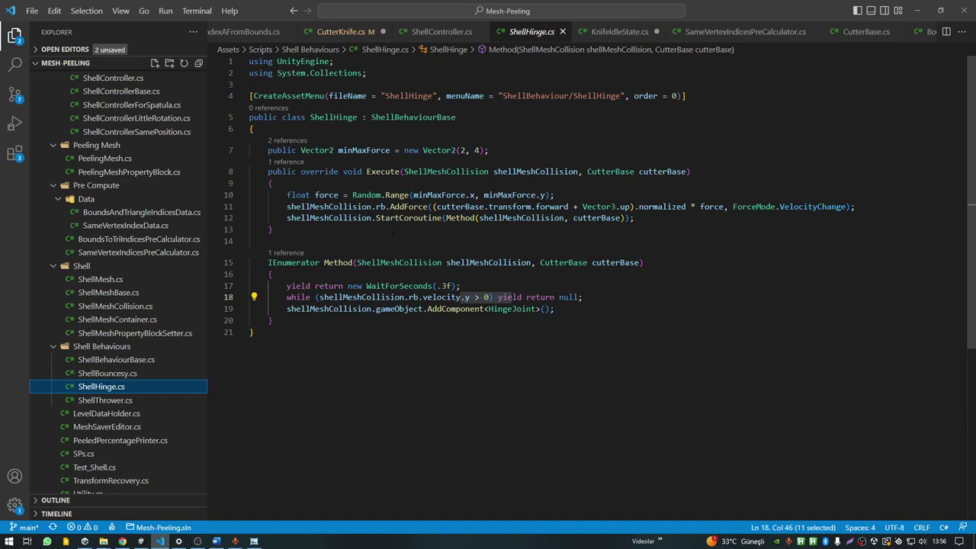
Step: Assign a different shell behaviour asset to the Cutter's Shell Behaviour Base in Unity
key("alt+Tab")
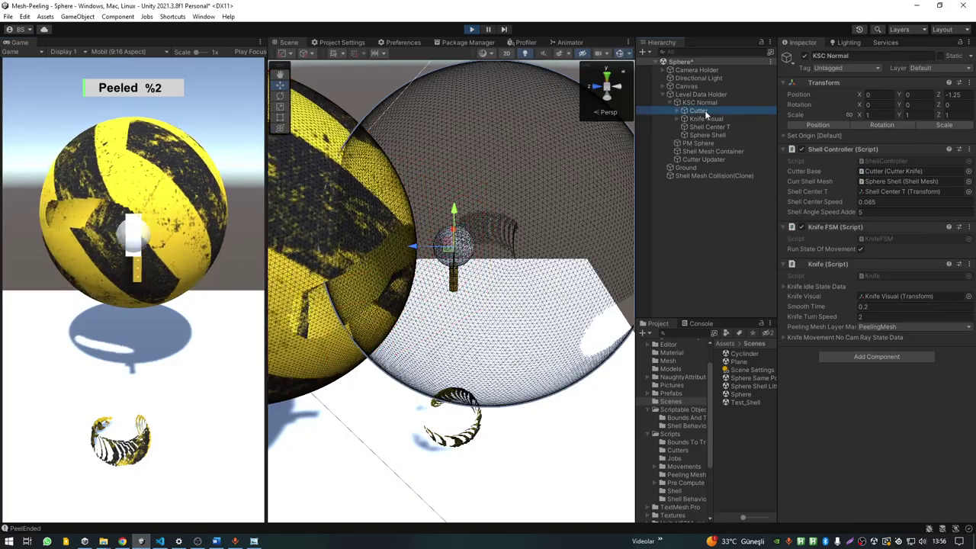
left_click(699, 111)
left_click(910, 248)
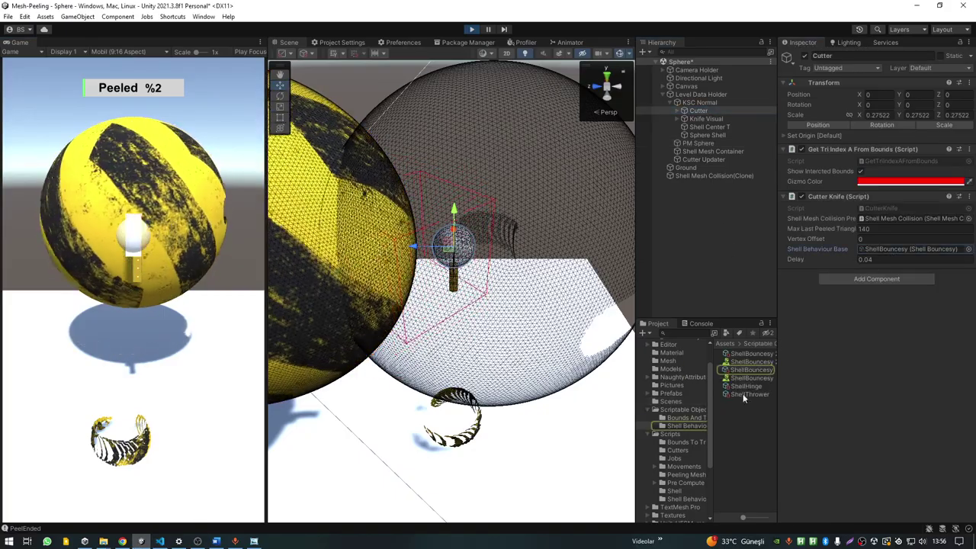
left_click_drag(743, 395, 897, 248)
Step: Open the ShellThrower behaviour script in Visual Studio Code
key("alt+Tab")
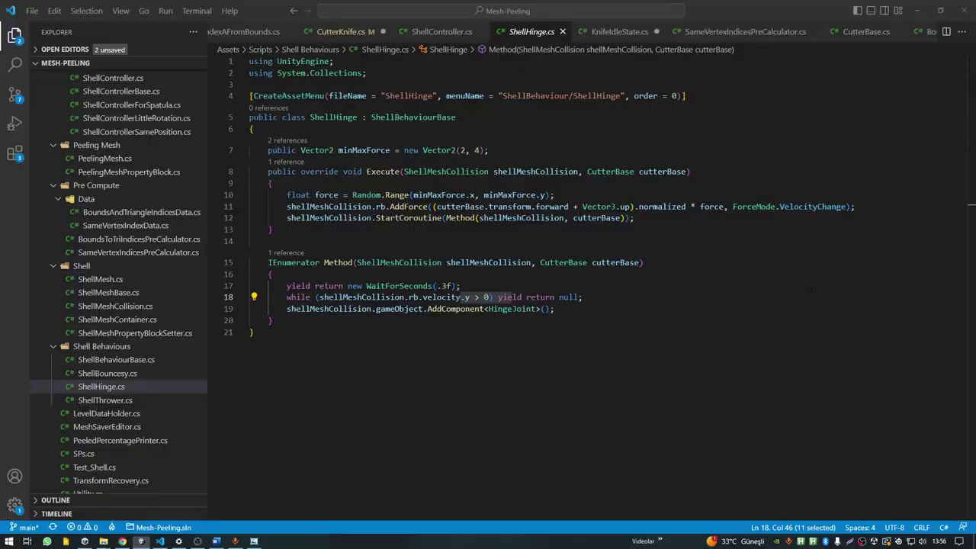
left_click(105, 399)
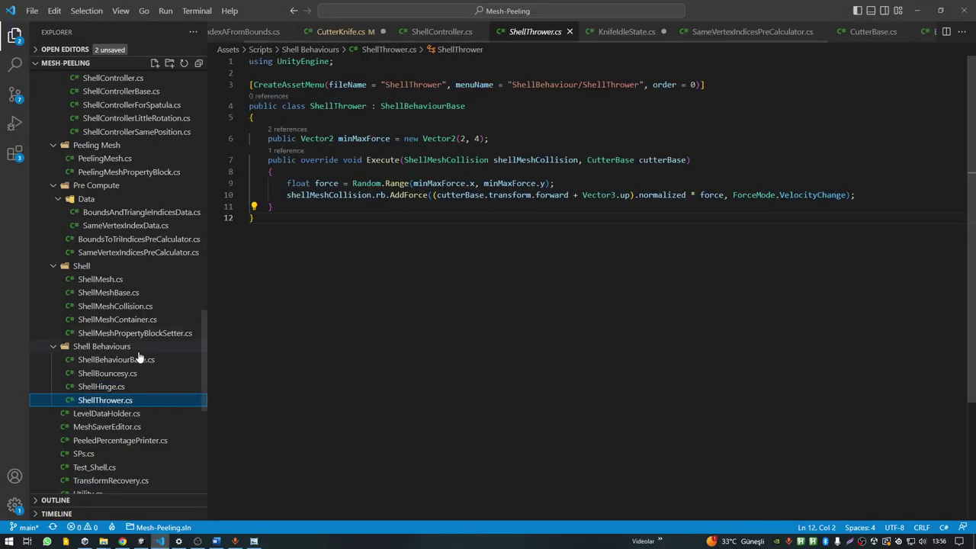
scroll(138, 356, "down", 2)
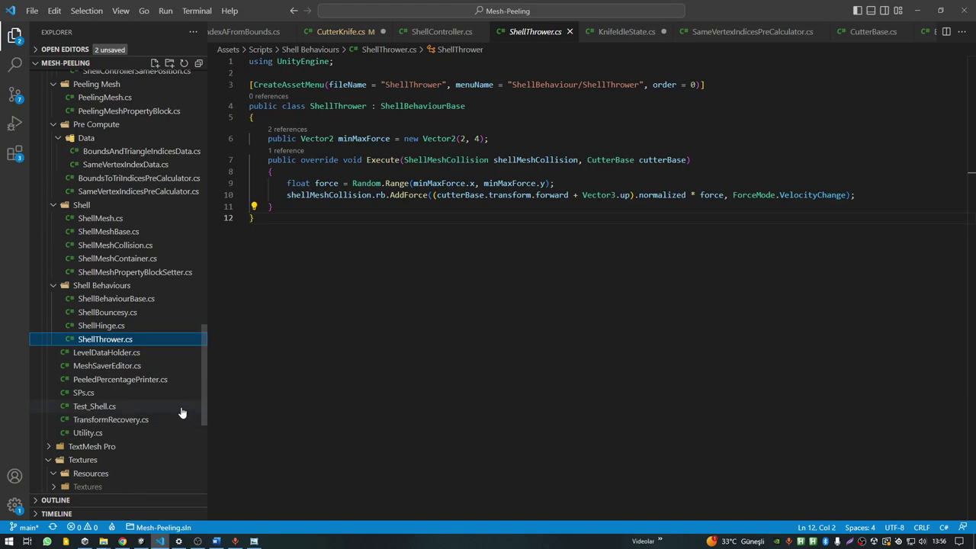
Step: Open TwoPassCutoutShader.shader and highlight the PerRendererData tags on its four properties
left_click(156, 384)
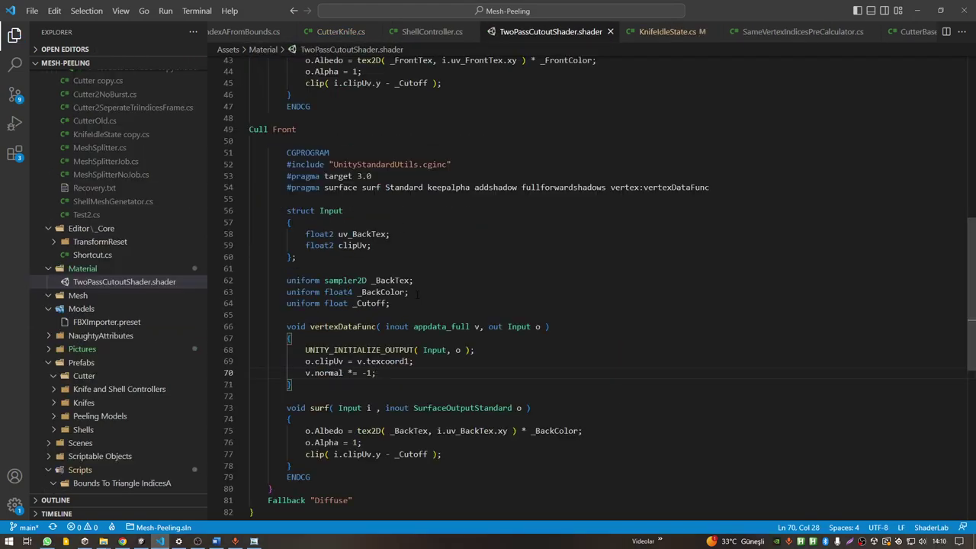
scroll(448, 222, "up", 5)
scroll(448, 222, "up", 5)
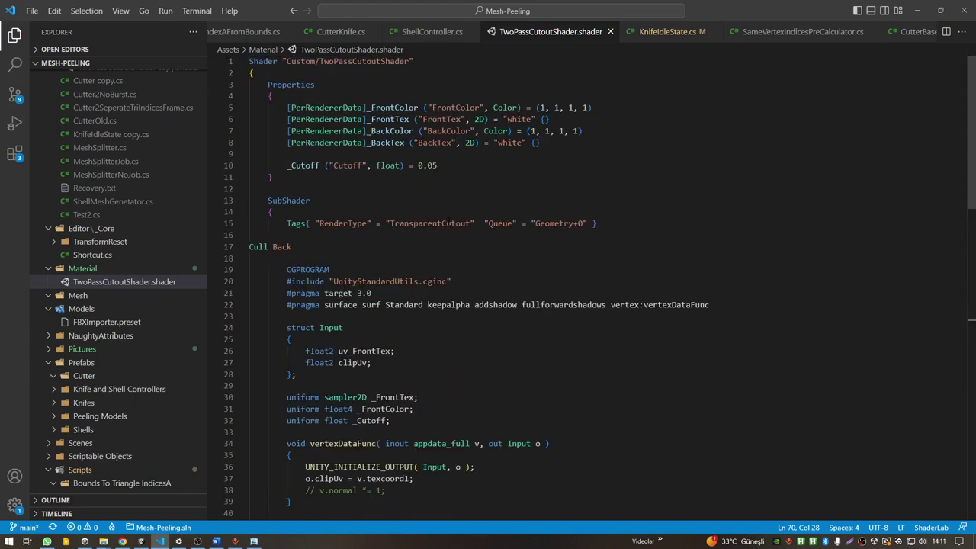
scroll(592, 286, "down", 3)
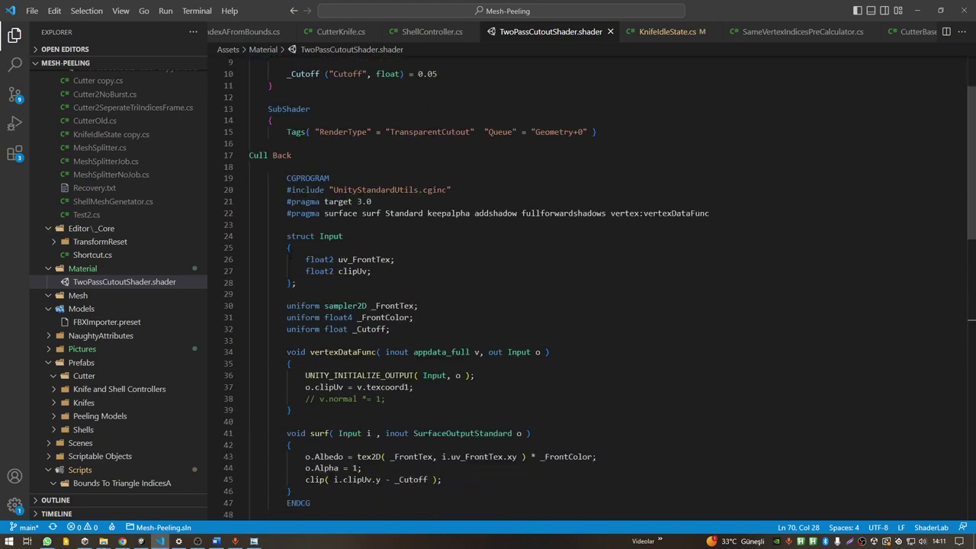
scroll(305, 258, "up", 3)
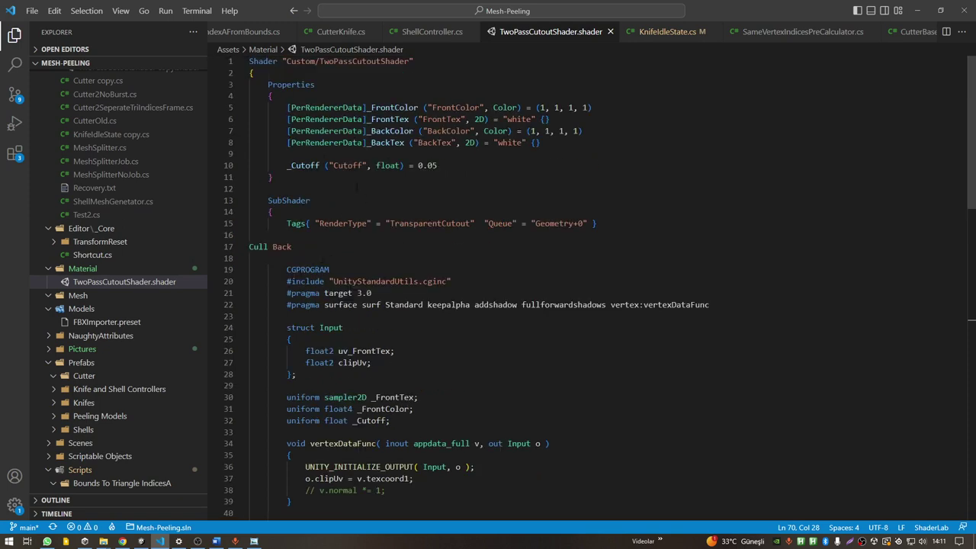
left_click_drag(287, 108, 369, 142, "alt+shift")
left_click(433, 165)
Step: Review the Cull Back pass against Unity's striped plane, including its commented normal line
scroll(375, 232, "down", 3)
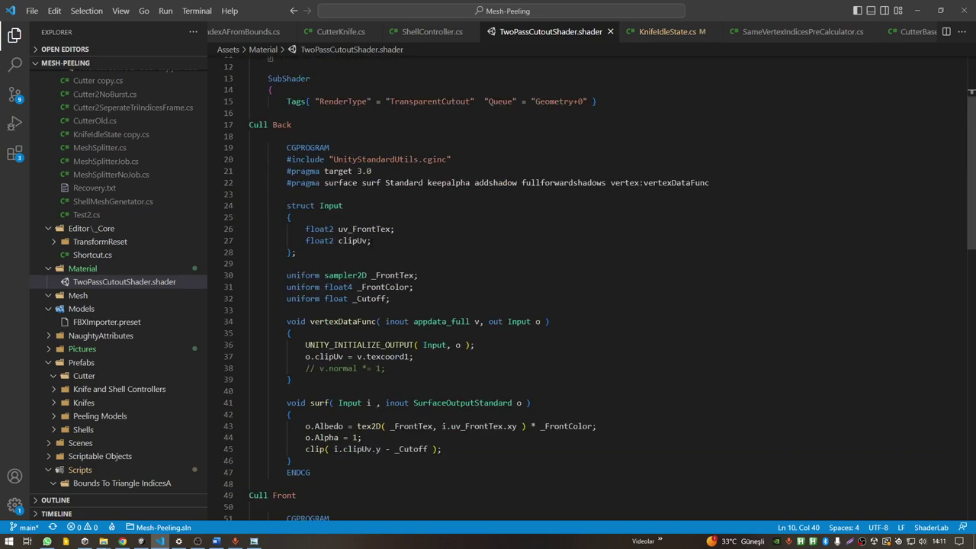
left_click_drag(265, 113, 274, 125)
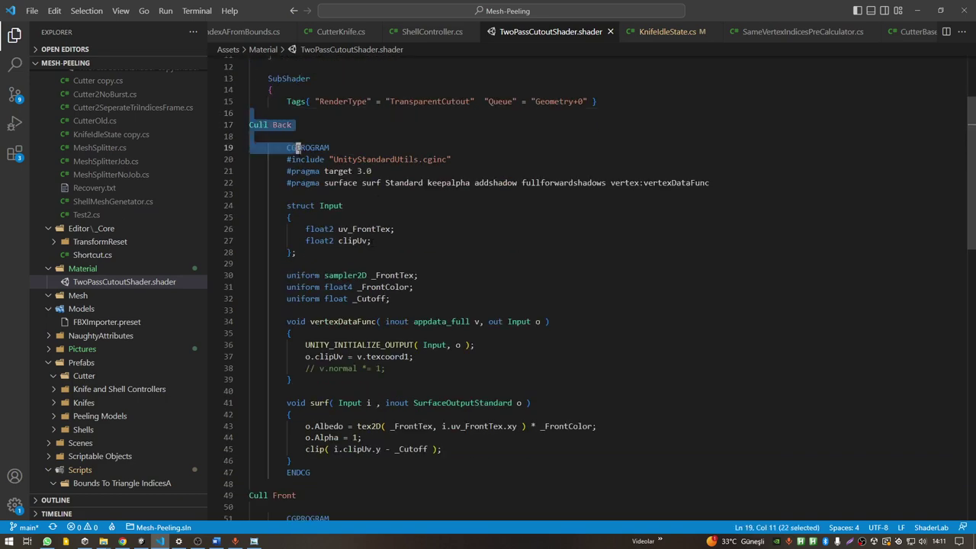
key("alt+Tab")
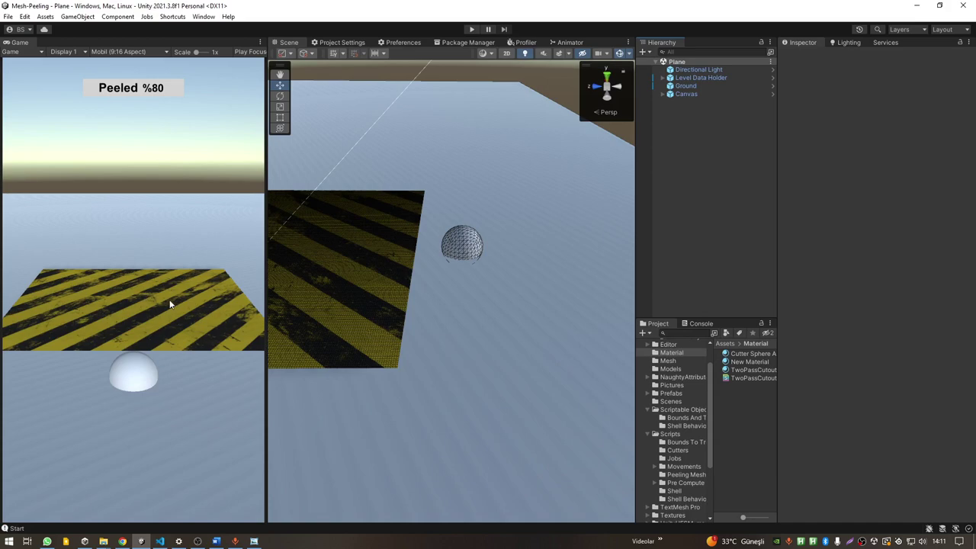
key("alt+Tab")
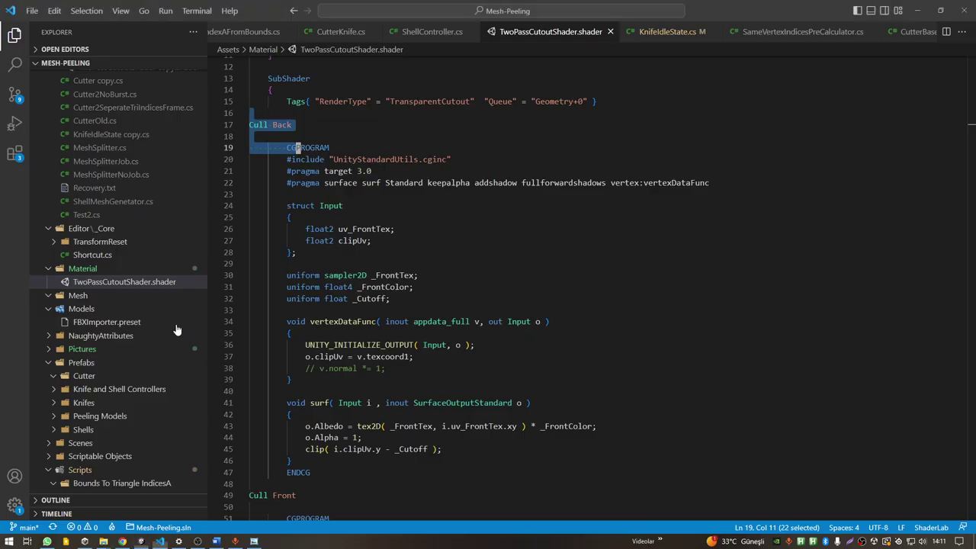
scroll(534, 305, "down", 3)
scroll(534, 304, "down", 3)
left_click_drag(249, 361, 345, 431)
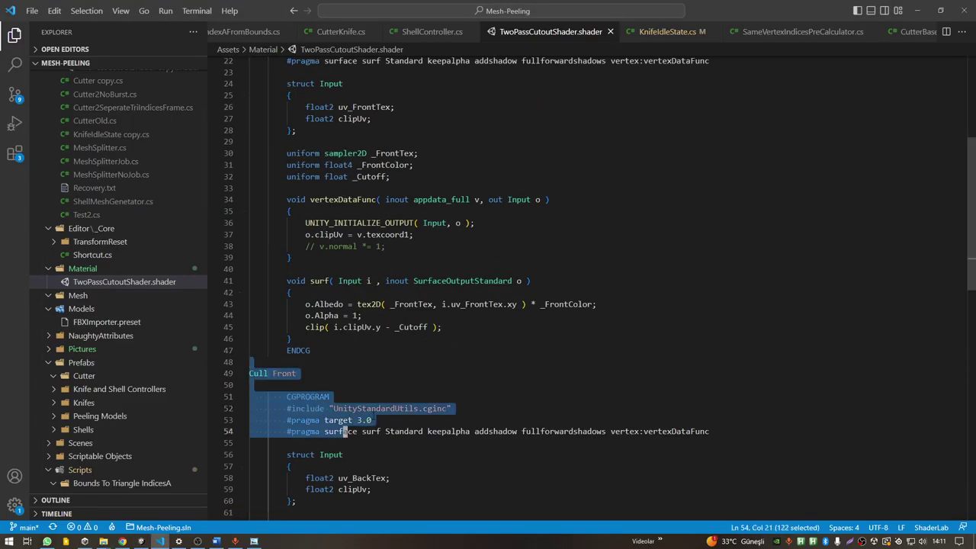
scroll(345, 431, "up", 3)
left_click(349, 337)
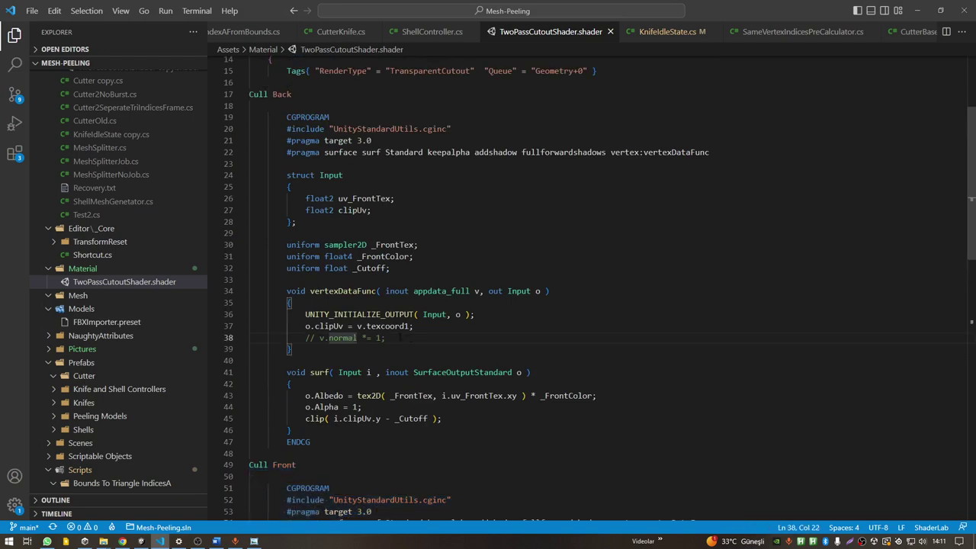
Step: Review the Cull Front pass and comment out its v.normal *= -1 line 70
key("alt+Tab")
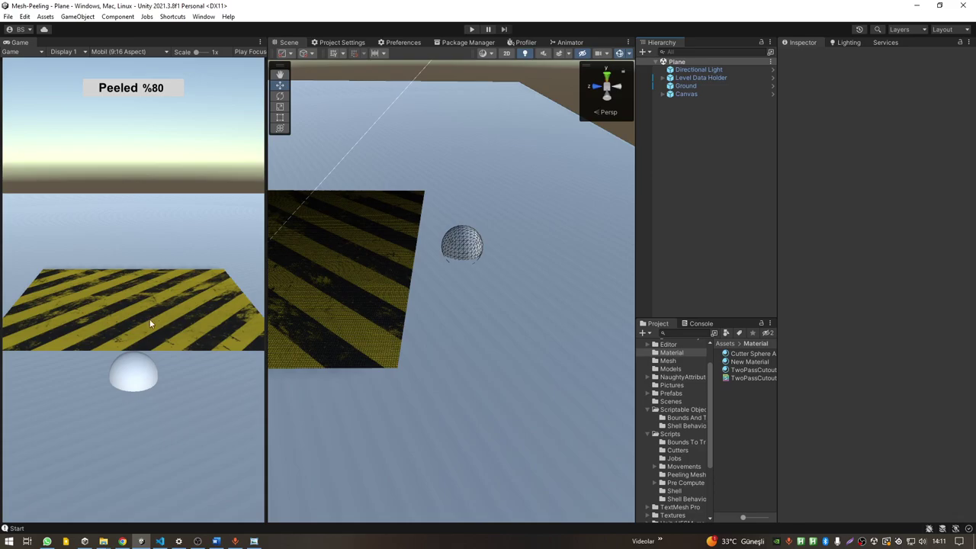
key("alt+Tab")
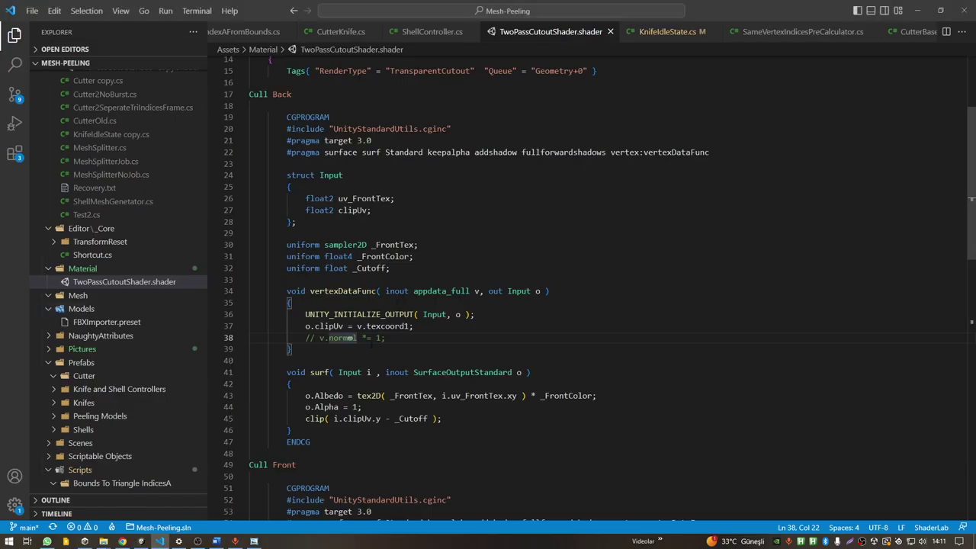
scroll(378, 355, "down", 3)
scroll(378, 355, "down", 3)
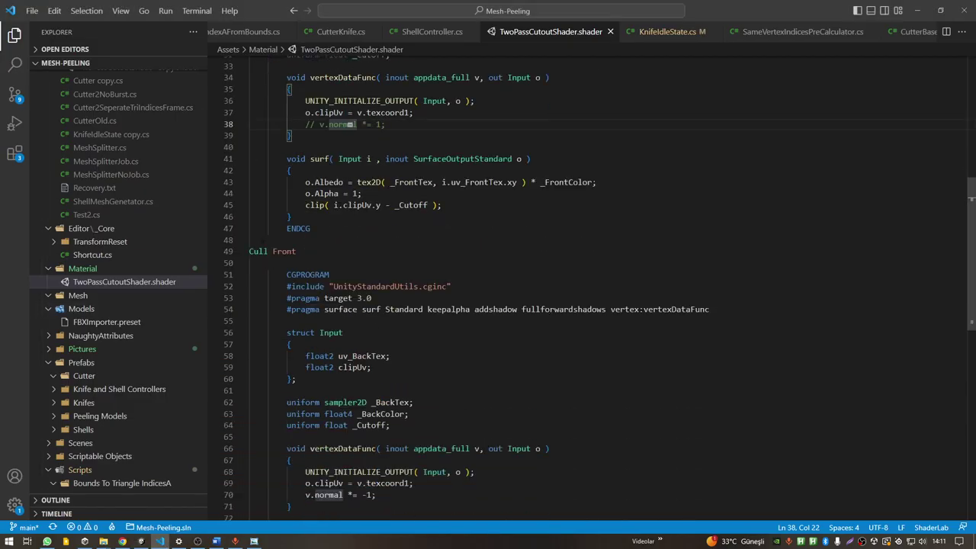
left_click_drag(261, 239, 368, 402)
scroll(371, 366, "down", 3)
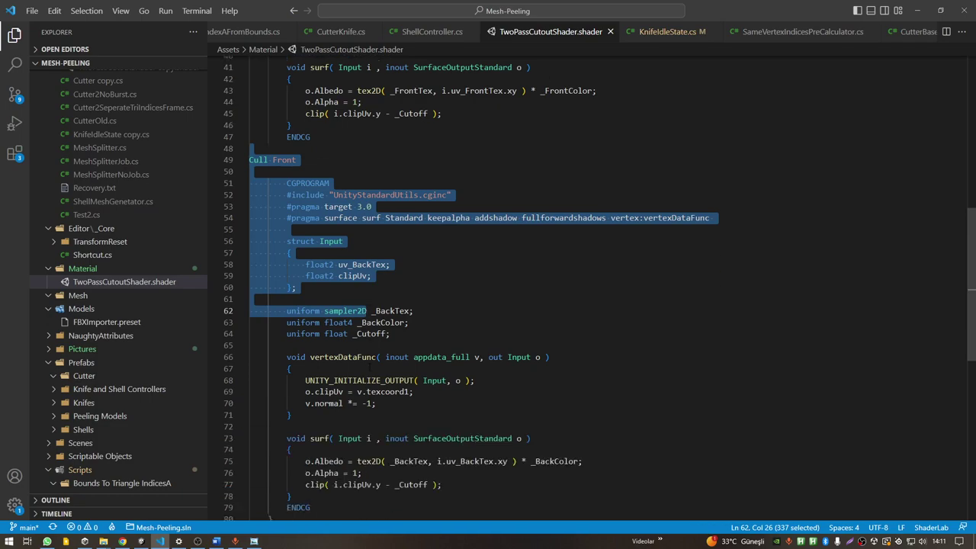
key("alt+Tab")
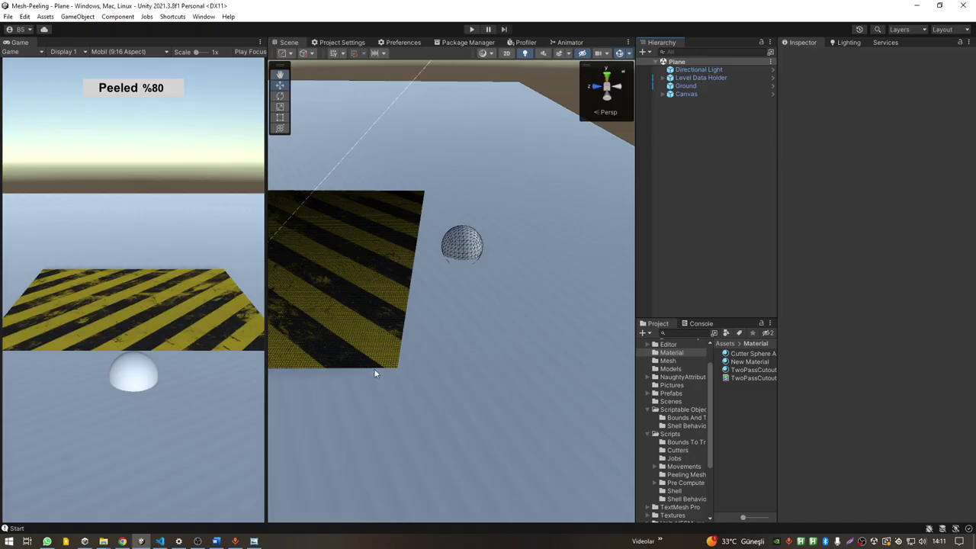
key("alt+Tab")
left_click(377, 403)
key("ctrl+slash")
Step: Save the shader and test peeling in Unity play mode
key("ctrl+s")
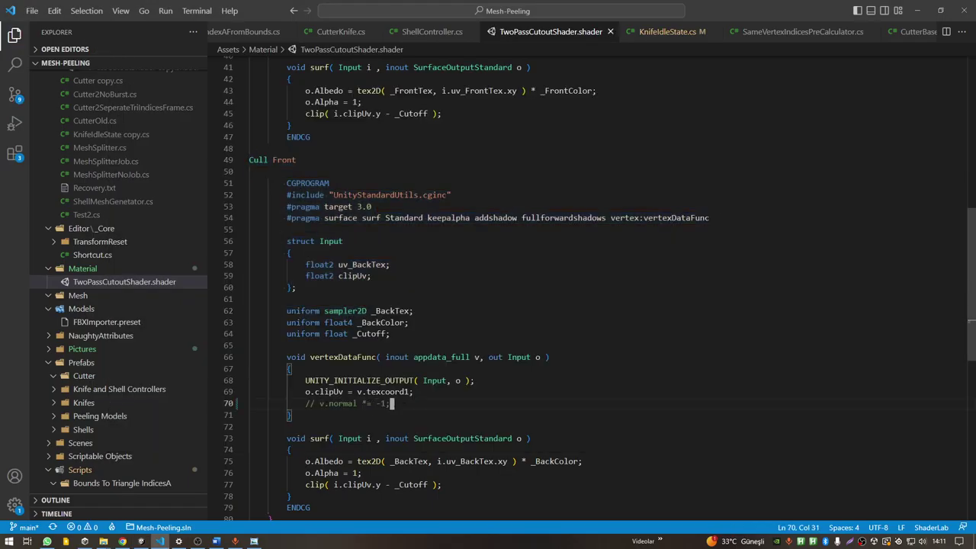
key("alt+Tab")
left_click(474, 29)
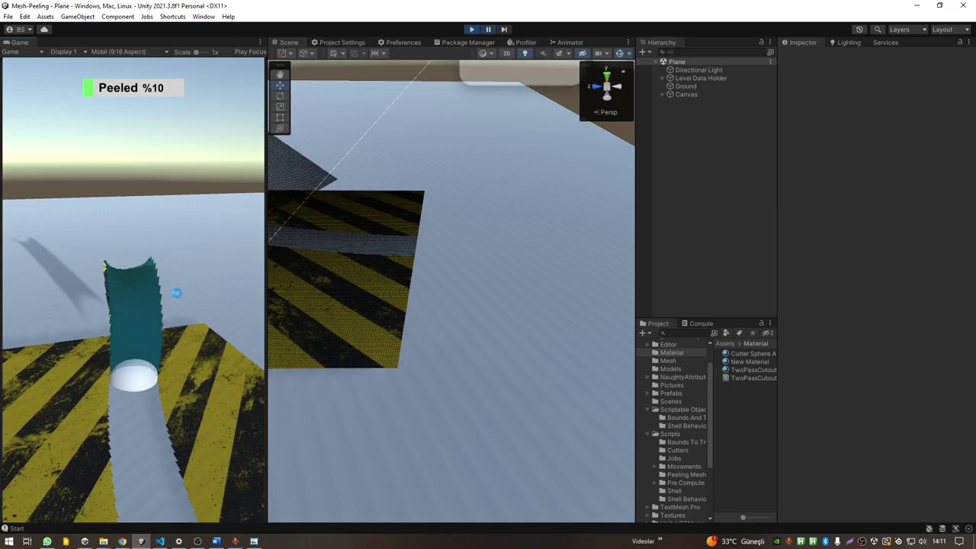
Step: Restore the line 70 normal flip, save, and replay the Plane peeling test in Unity
key("alt+Tab")
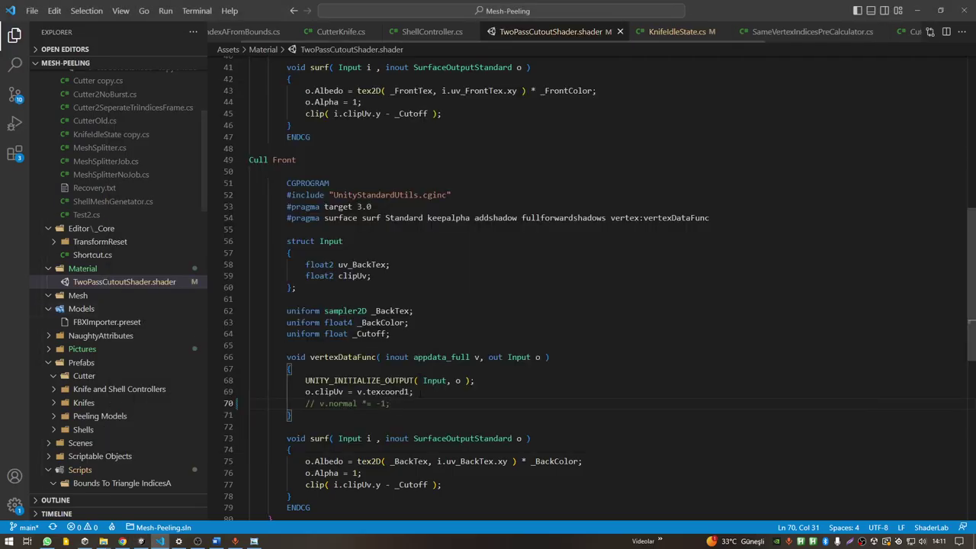
key("ctrl+slash")
key("ctrl+s")
key("alt+Tab")
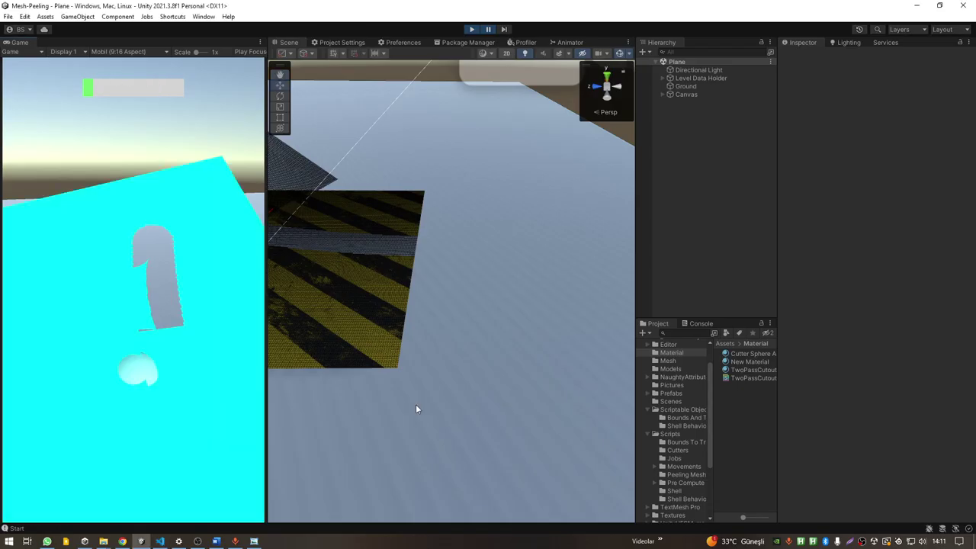
left_click(472, 30)
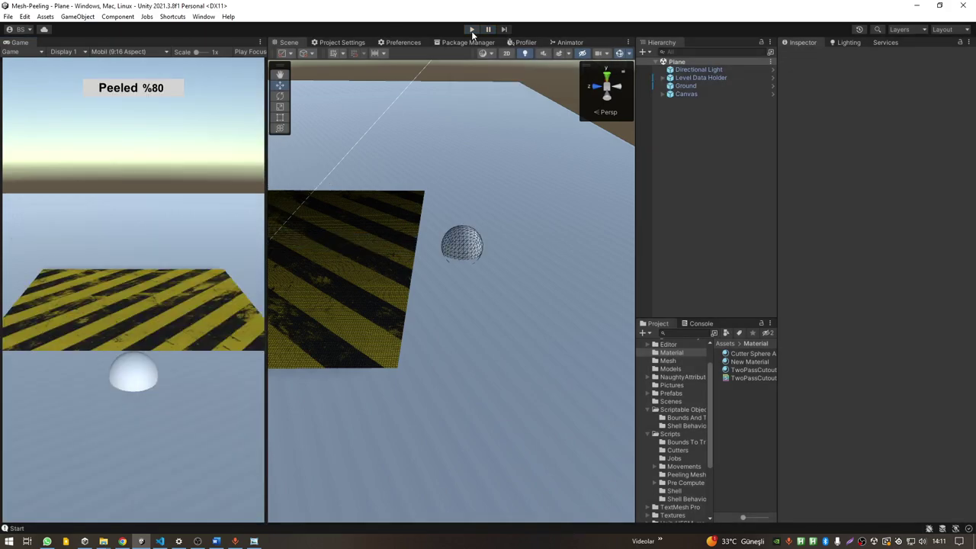
left_click(471, 30)
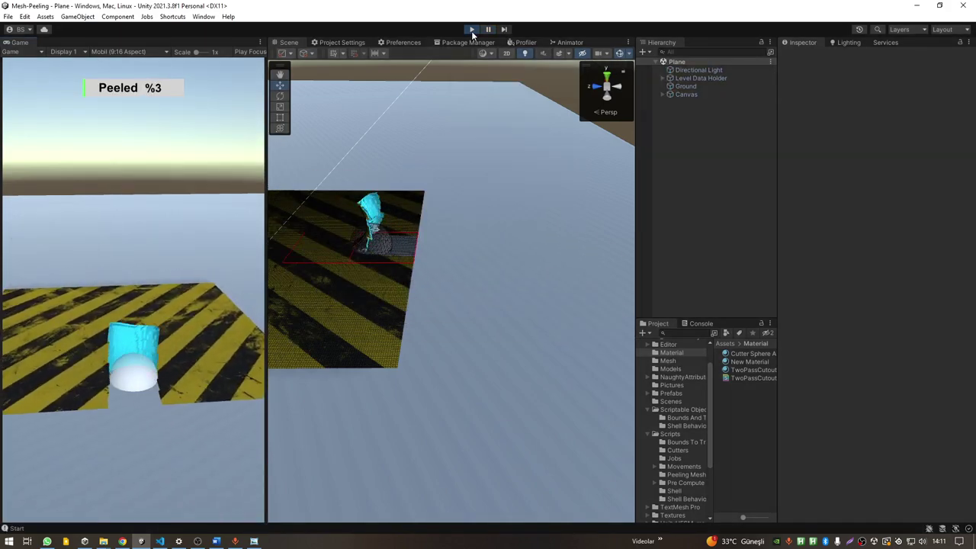
key("alt+Tab")
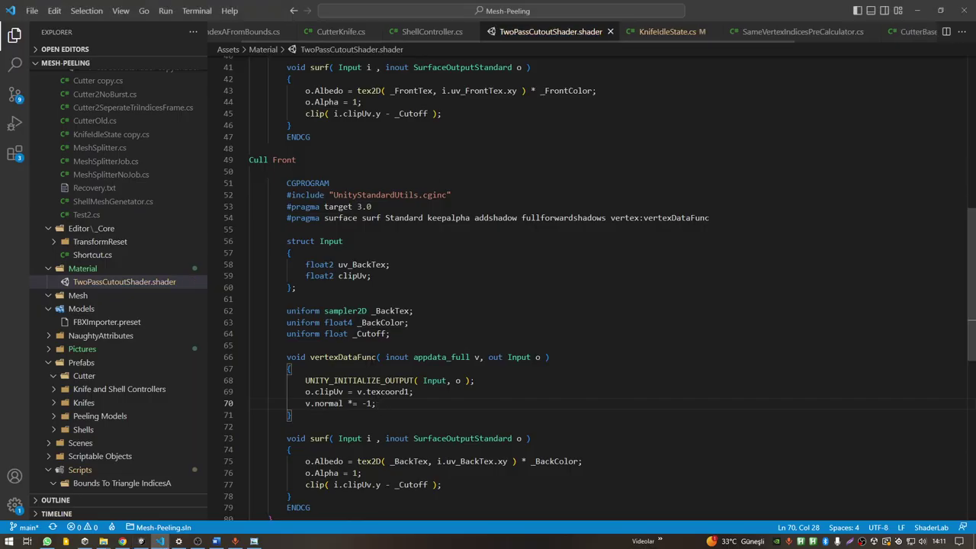
scroll(466, 141, "down", 3)
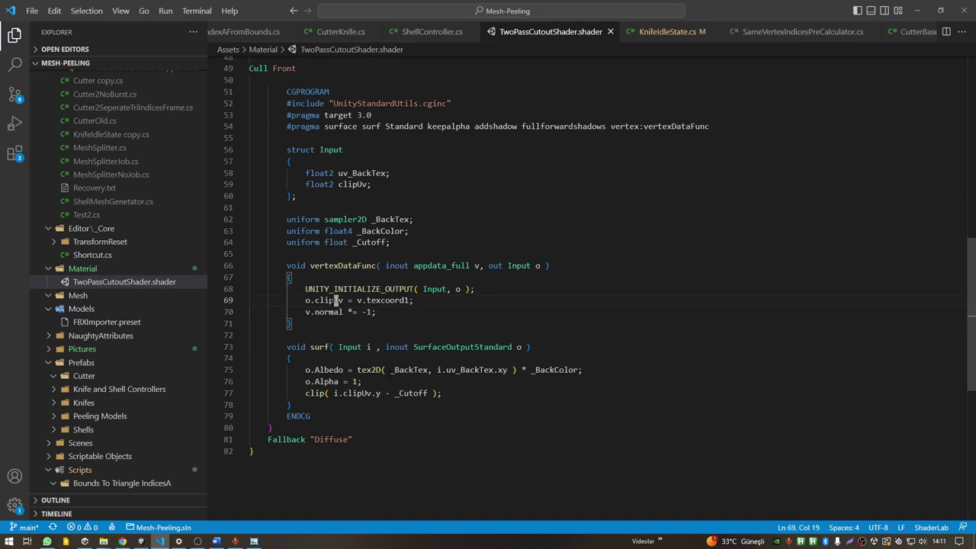
double_click(331, 301)
double_click(353, 184)
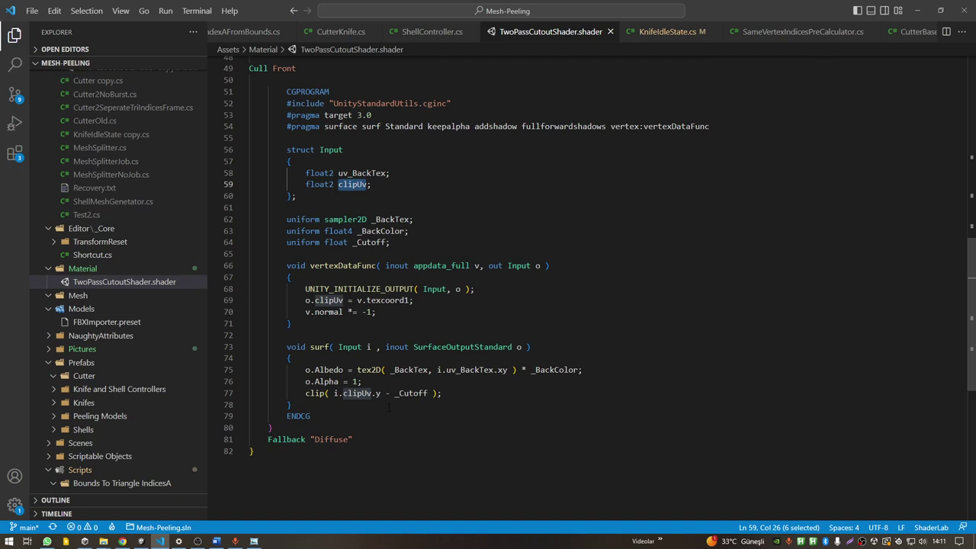
double_click(407, 300)
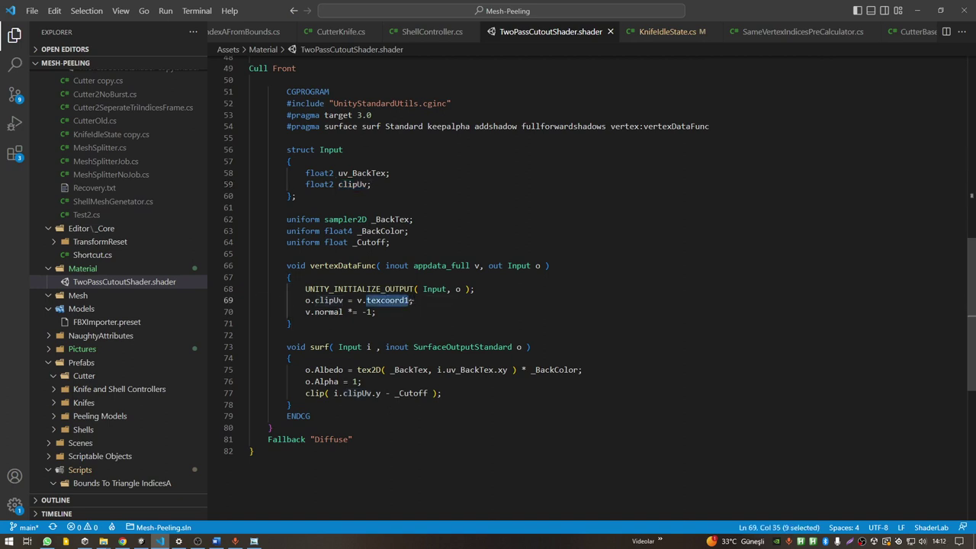
key("Right")
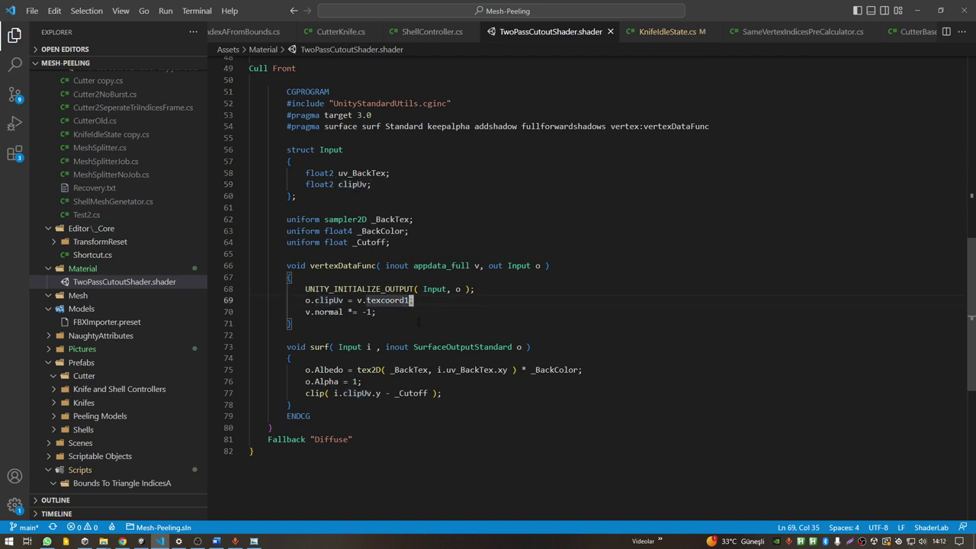
left_click(356, 393)
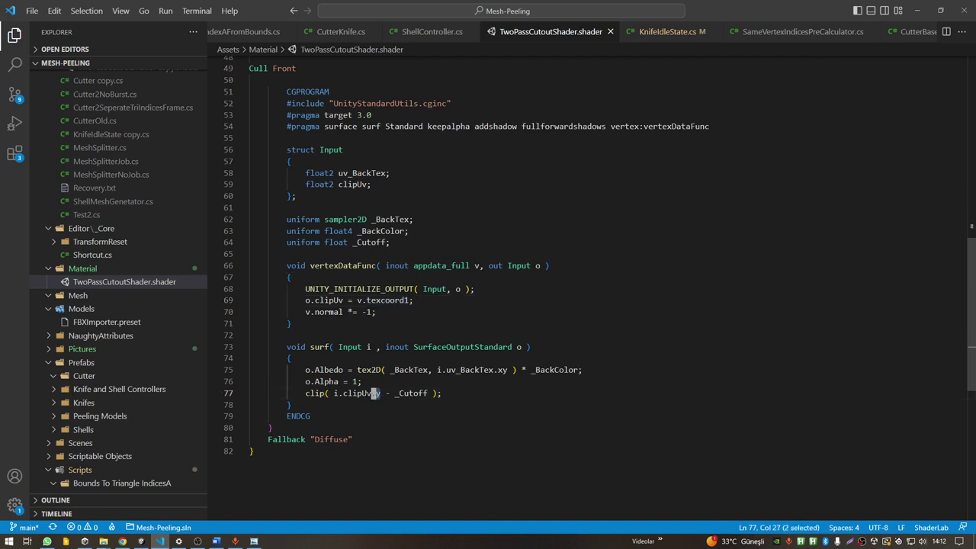
left_click(347, 404)
double_click(317, 394)
scroll(318, 381, "up", 3)
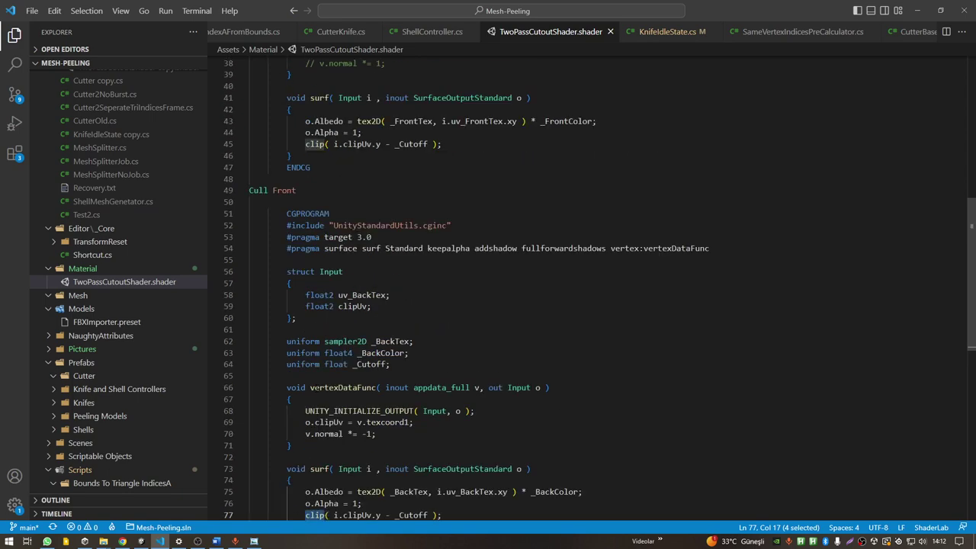
scroll(320, 335, "up", 5)
left_click(320, 320)
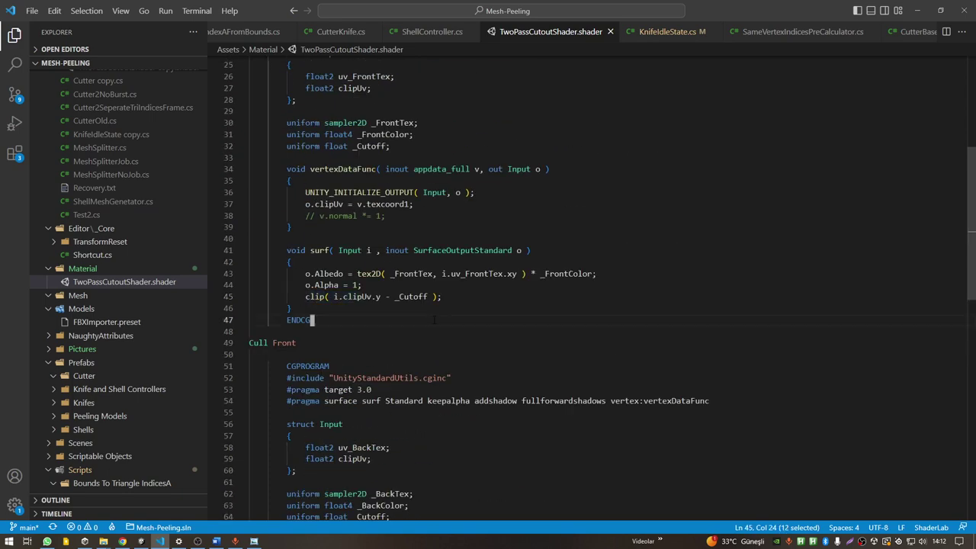
scroll(435, 333, "up", 3)
scroll(435, 333, "up", 3)
scroll(435, 333, "up", 2)
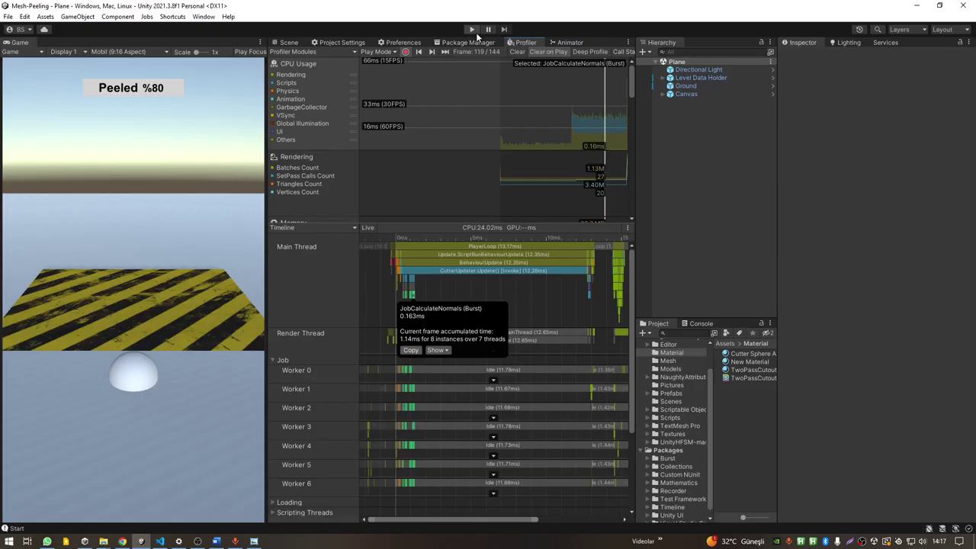
Step: Record a fresh play session and maximize the Profiler window
left_click(471, 30)
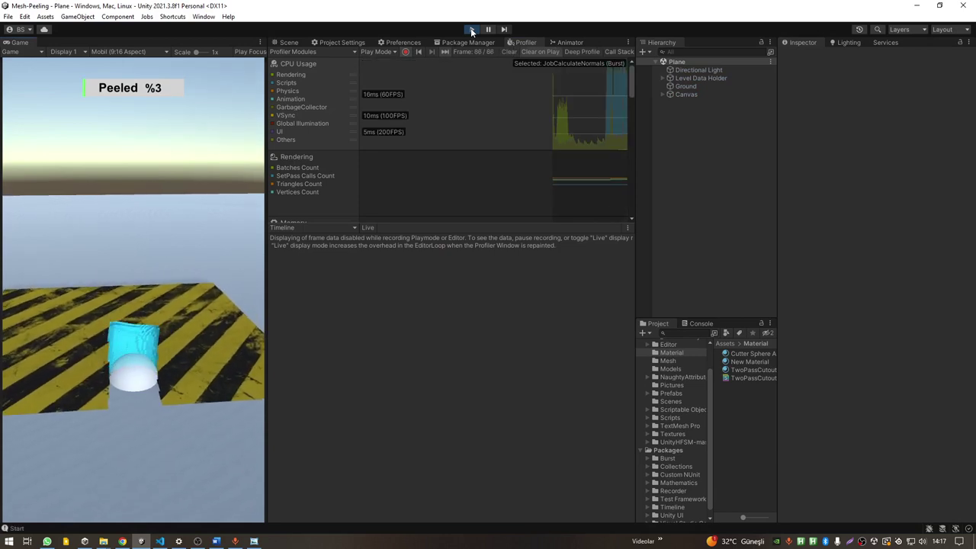
left_click(470, 31)
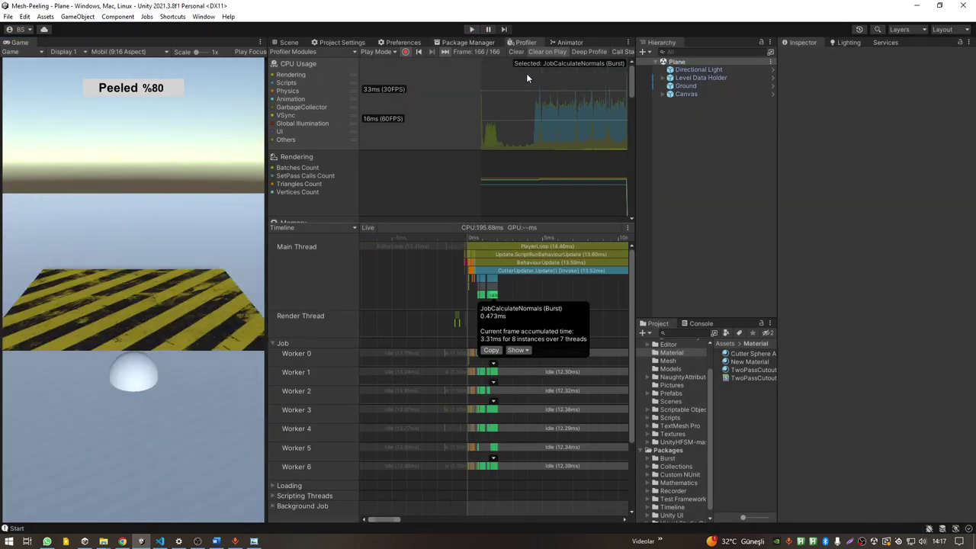
key("shift+space")
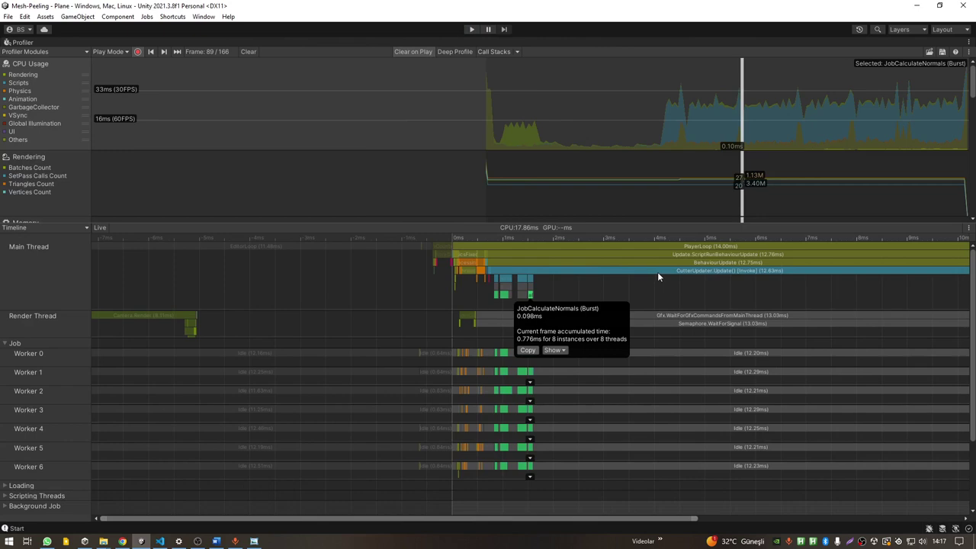
Step: Inspect frame 83's PlayerLoop, JobHasPeeling and CutterUpdater.Update() samples in the Timeline
double_click(690, 247)
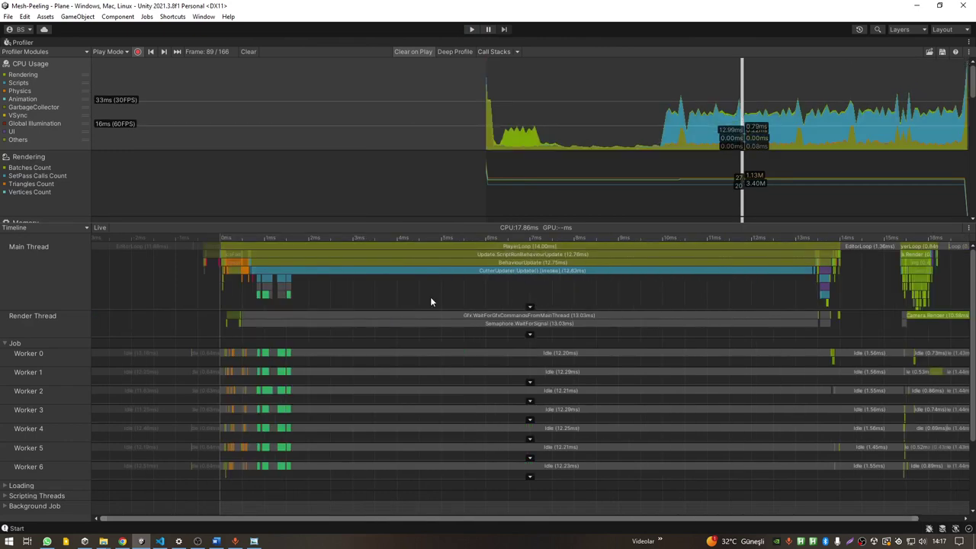
left_click_drag(847, 95, 765, 102)
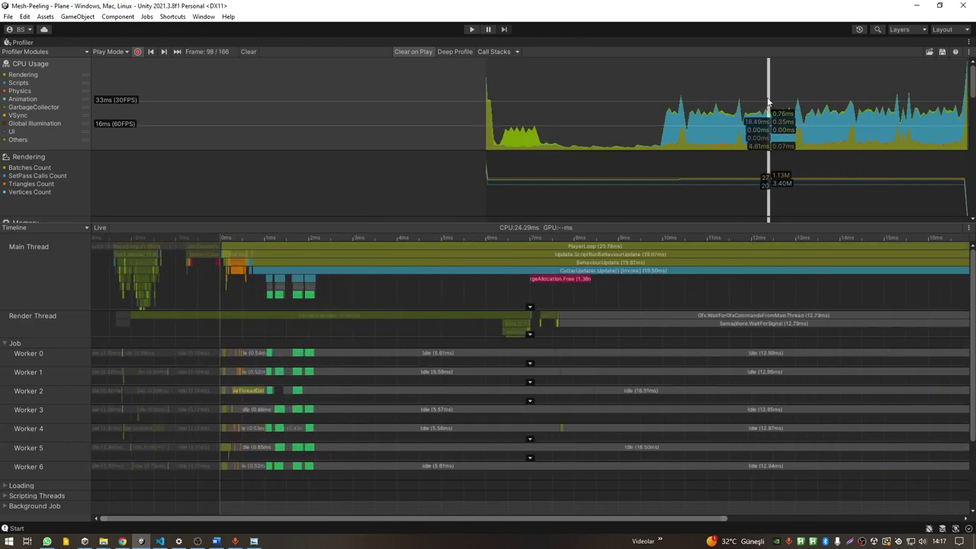
left_click(262, 297)
left_click(725, 99)
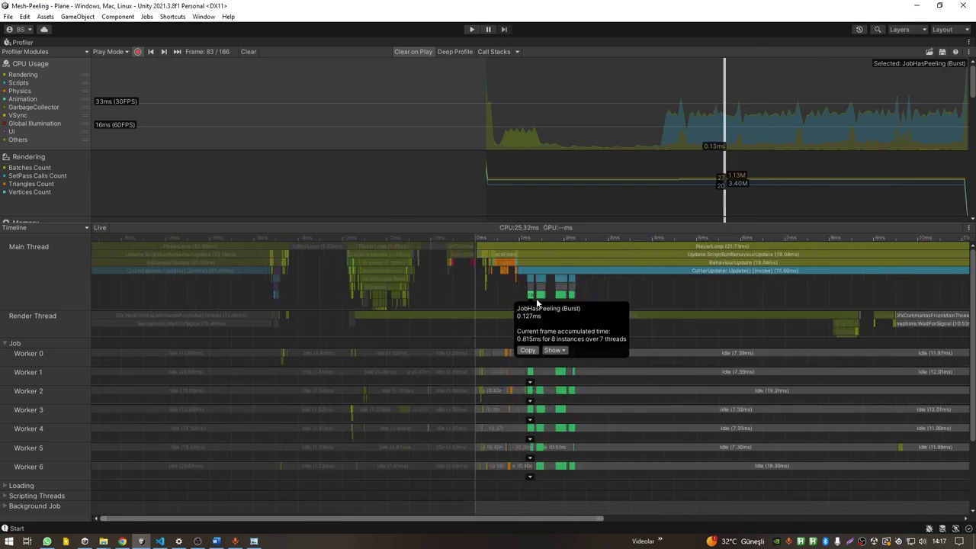
double_click(597, 272)
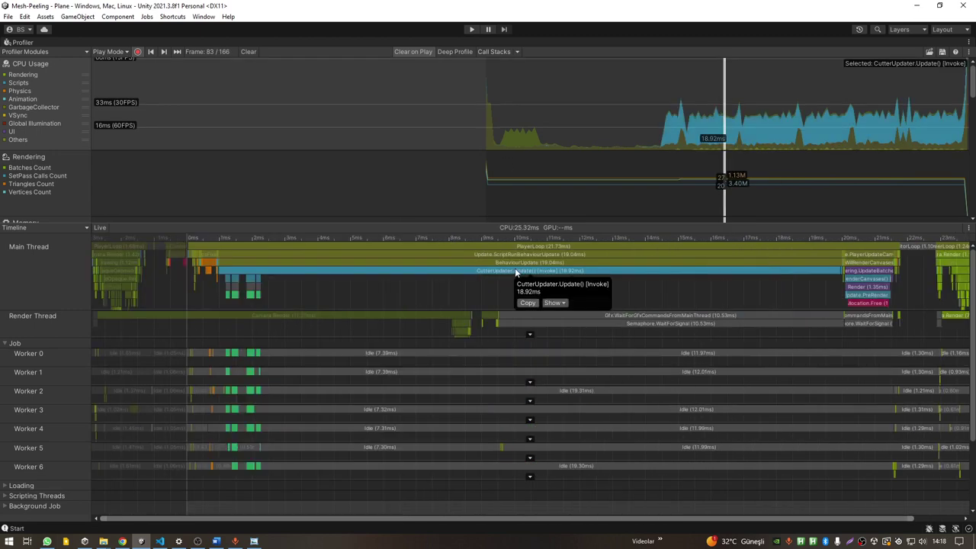
left_click(179, 541)
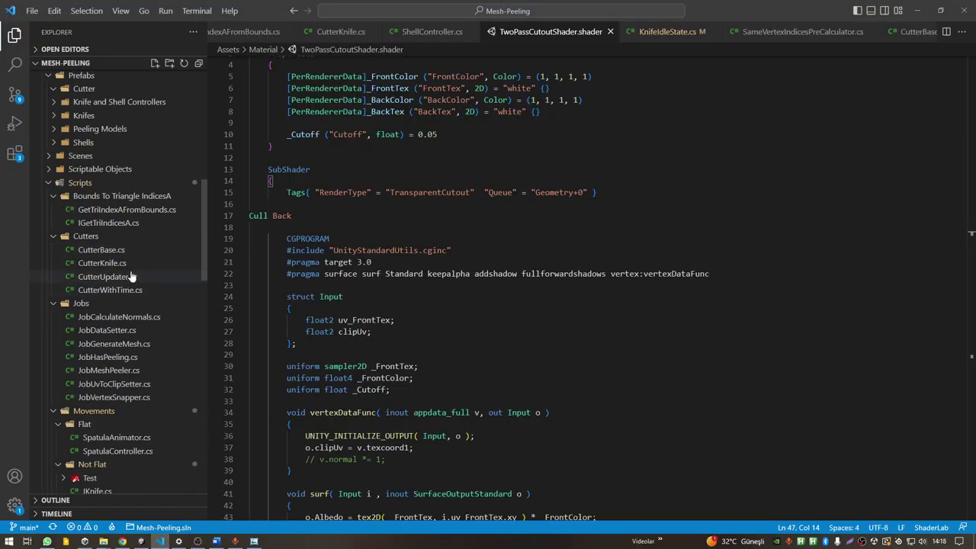
Step: Highlight the three mesh-update lines of UpdateShellMesh in CutterBase.cs, then return to Unity's Profiler
left_click(122, 252)
scroll(419, 311, "up", 5)
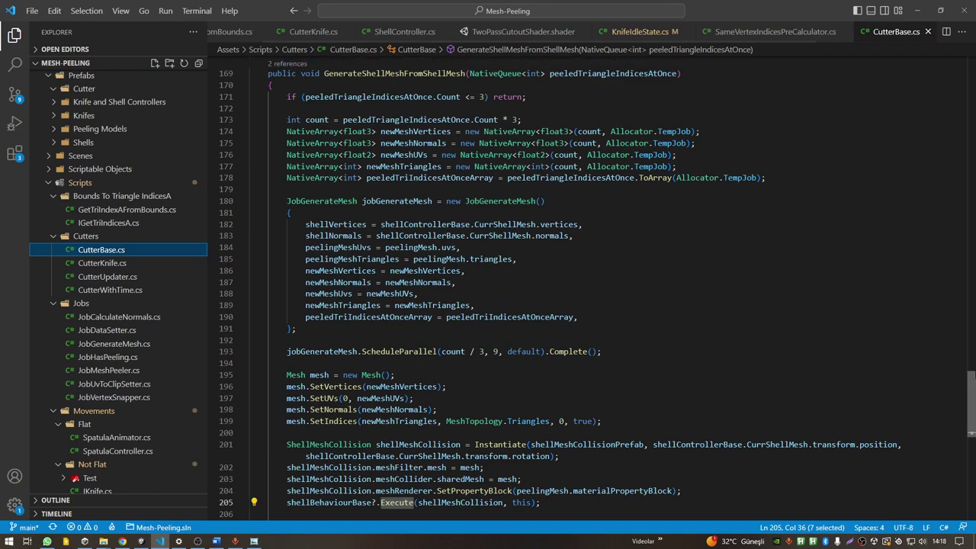
scroll(420, 311, "up", 15)
scroll(420, 311, "up", 5)
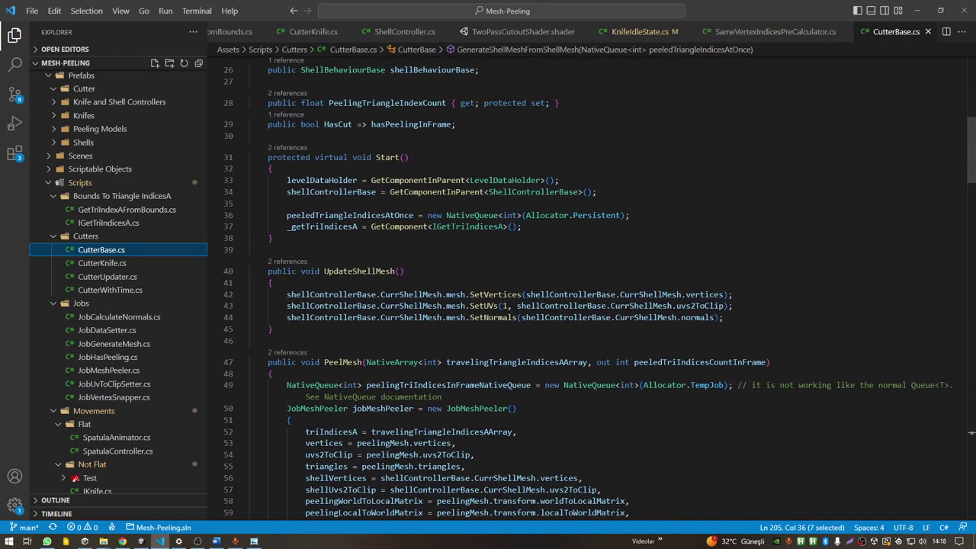
left_click_drag(724, 318, 274, 294)
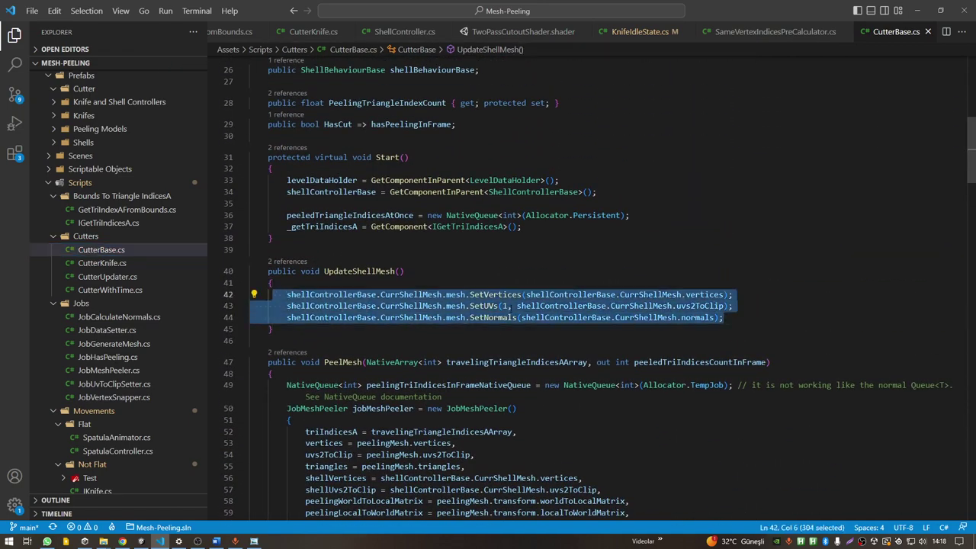
key("alt+Tab")
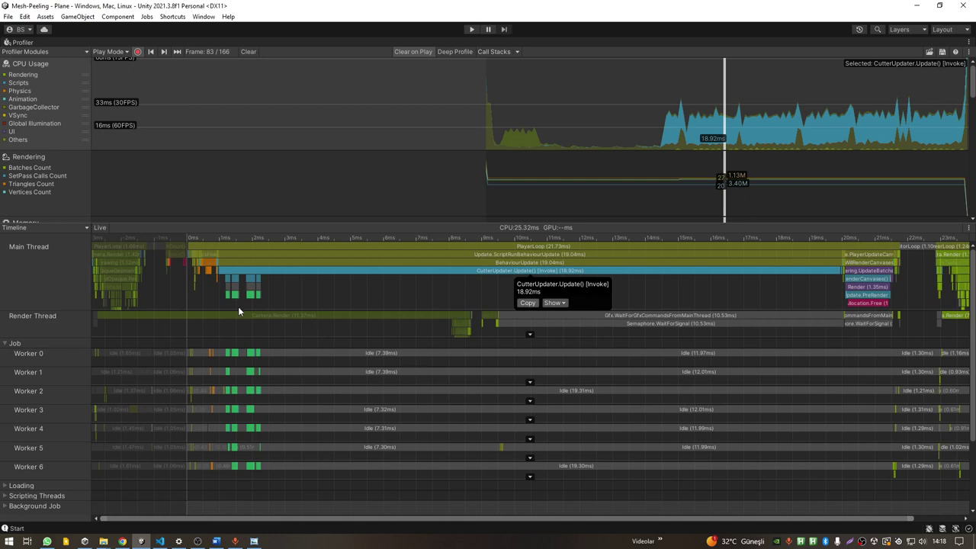
left_click(226, 296)
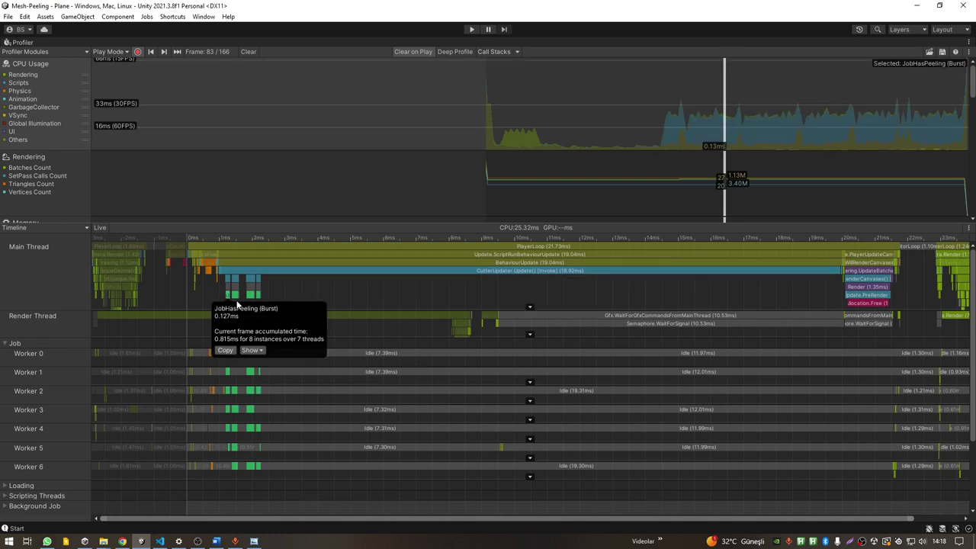
left_click(234, 297)
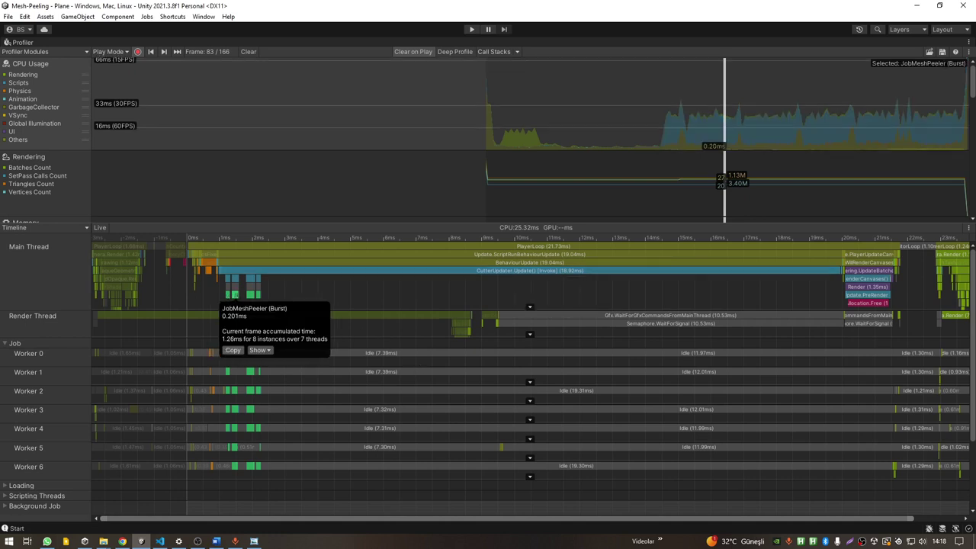
left_click(250, 294)
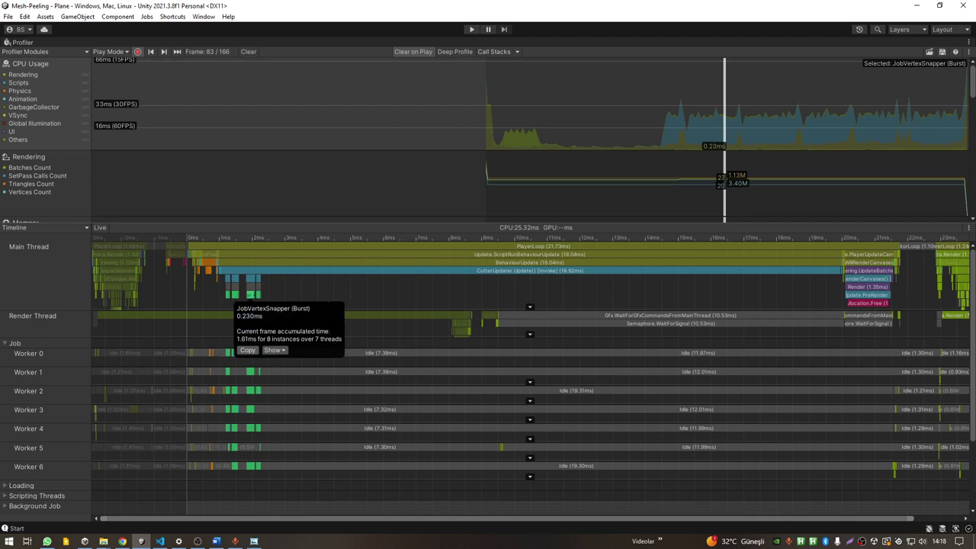
left_click(257, 296)
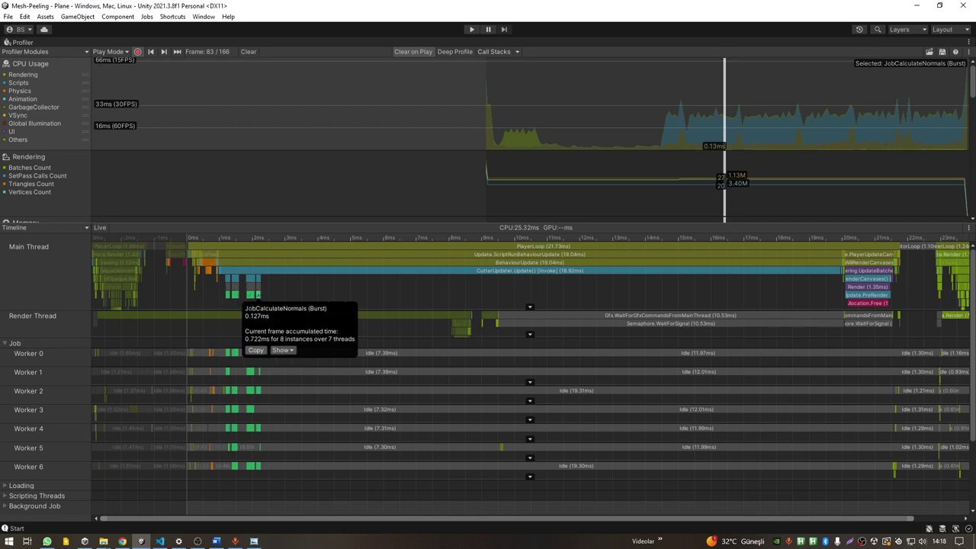
left_click_drag(250, 315, 268, 323)
left_click(327, 295)
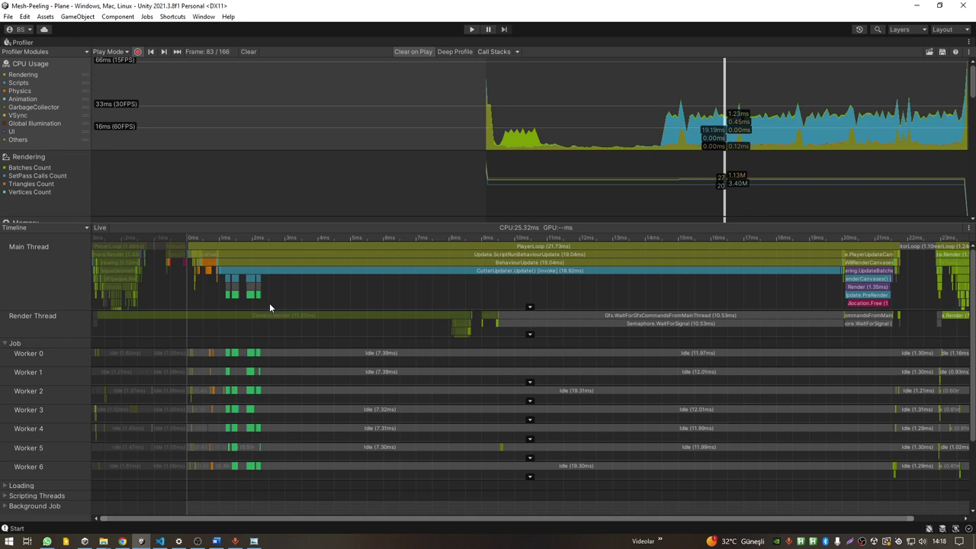